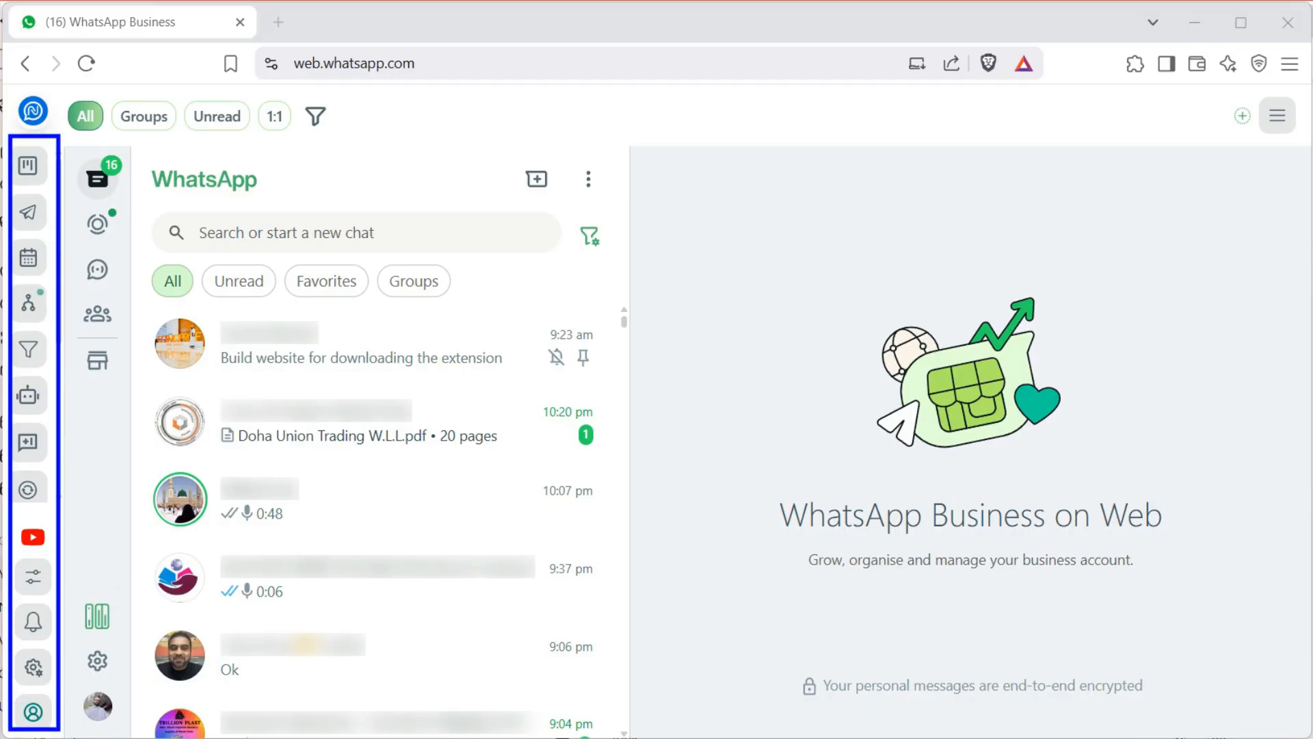
Open the 8:45 pm voice-note chat and expand the extension's in-chat quick menu
scroll(419, 532, "down", 4)
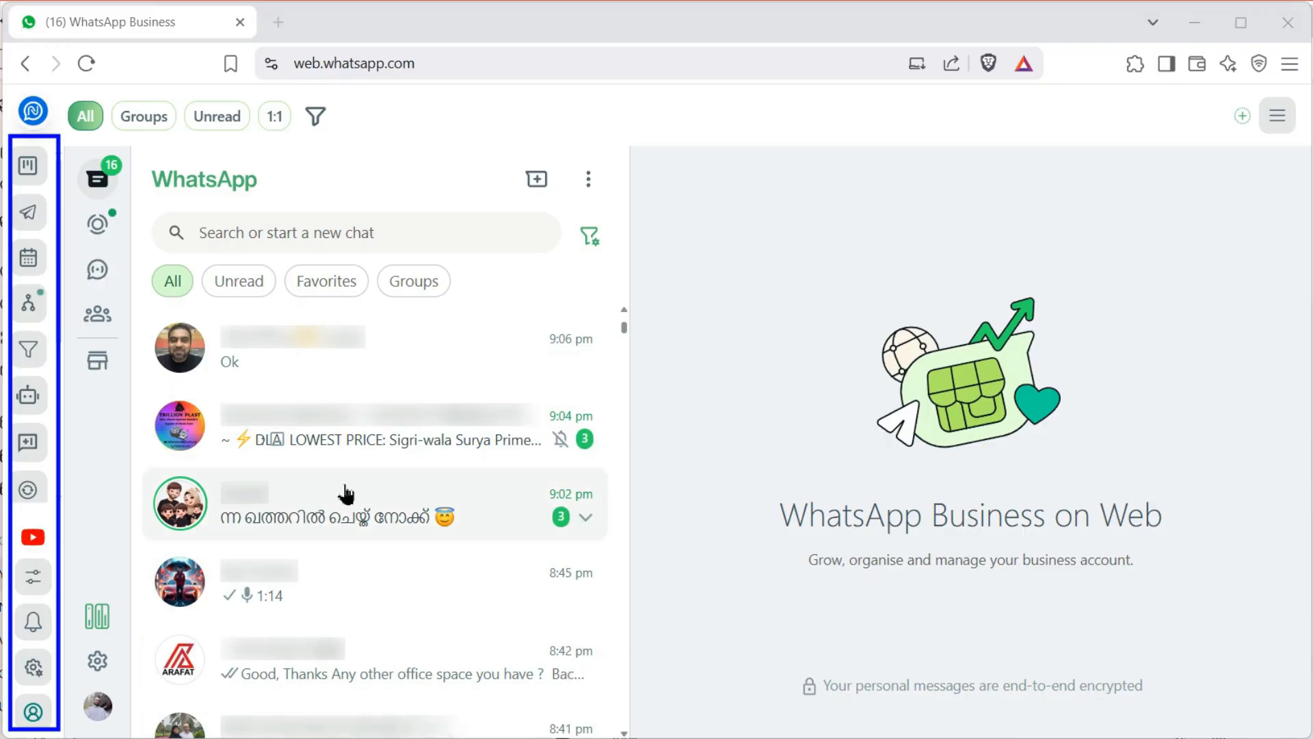
scroll(359, 592, "down", 4)
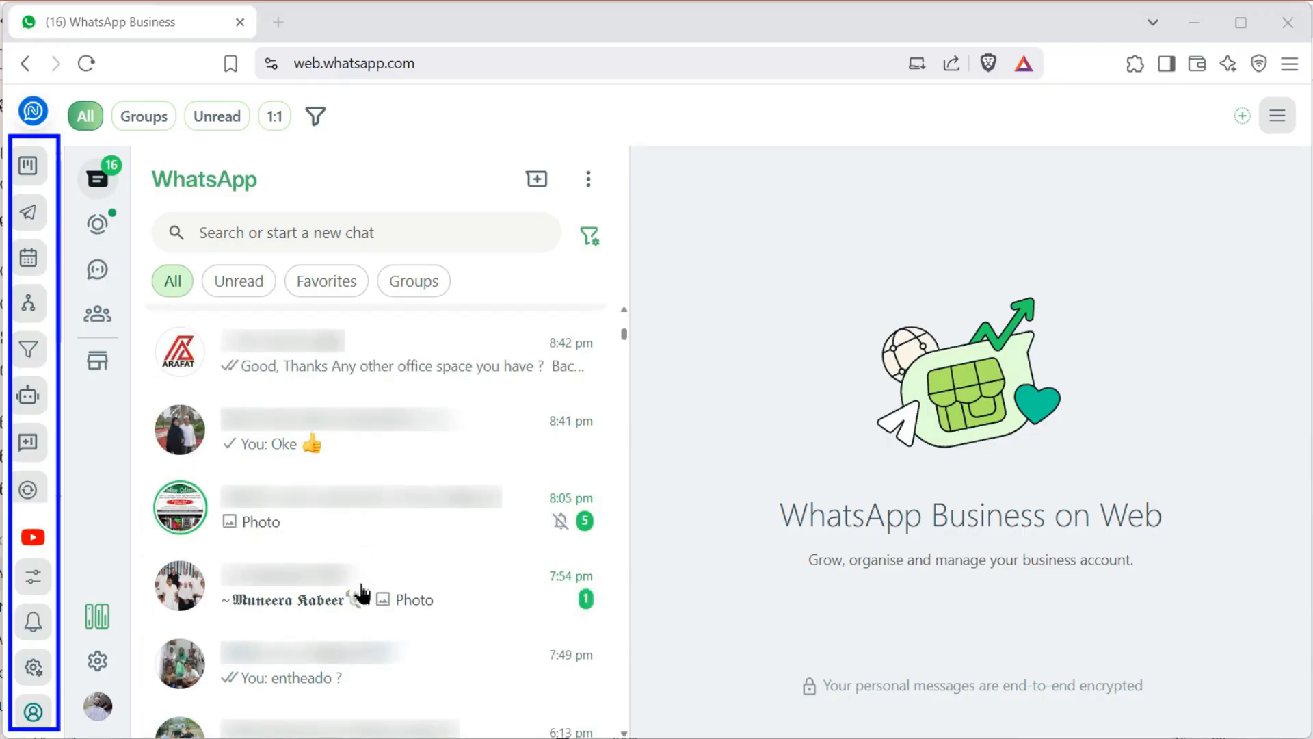
scroll(360, 593, "up", 8)
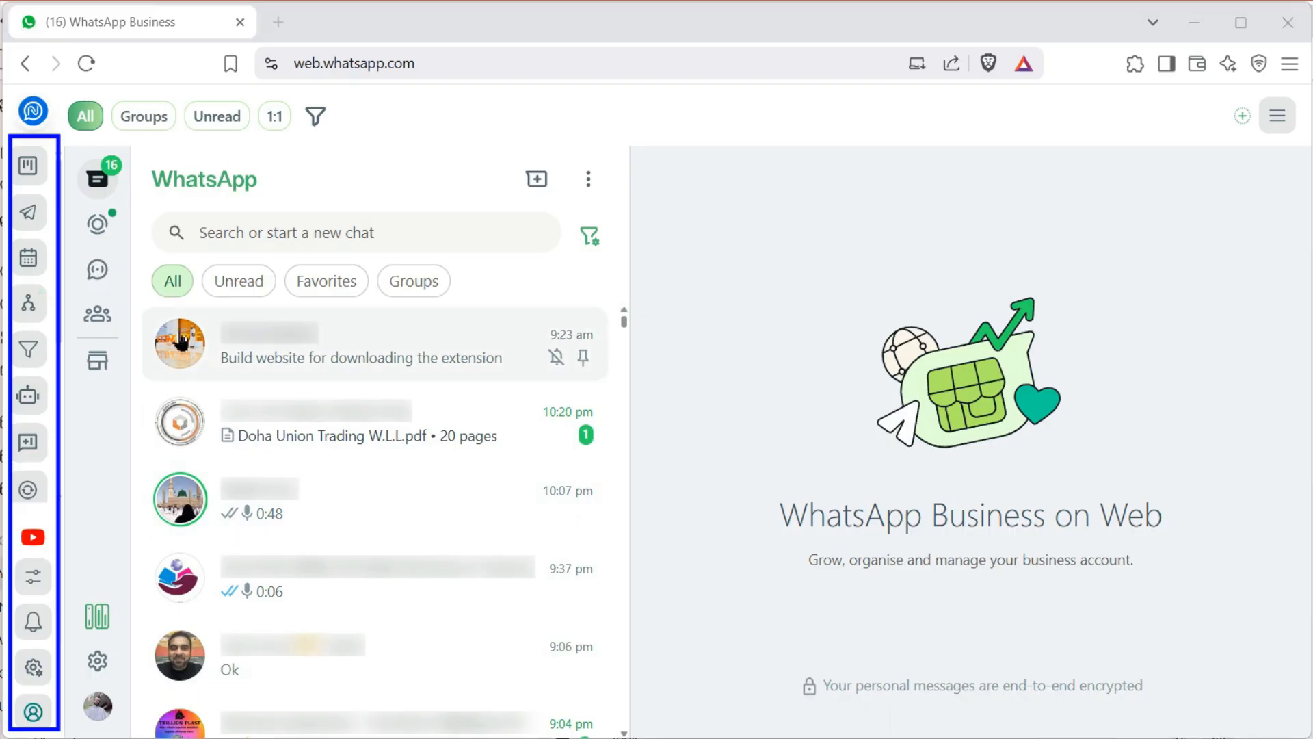
scroll(353, 537, "down", 4)
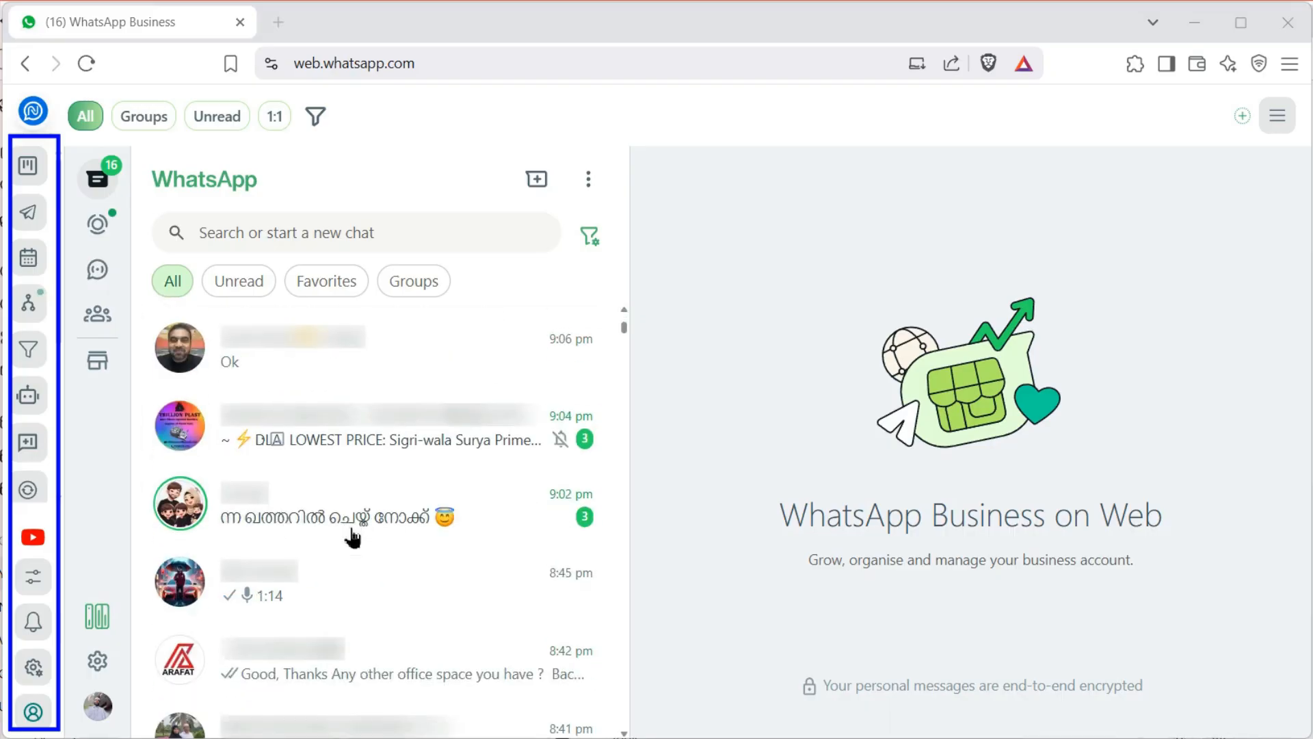
left_click(353, 580)
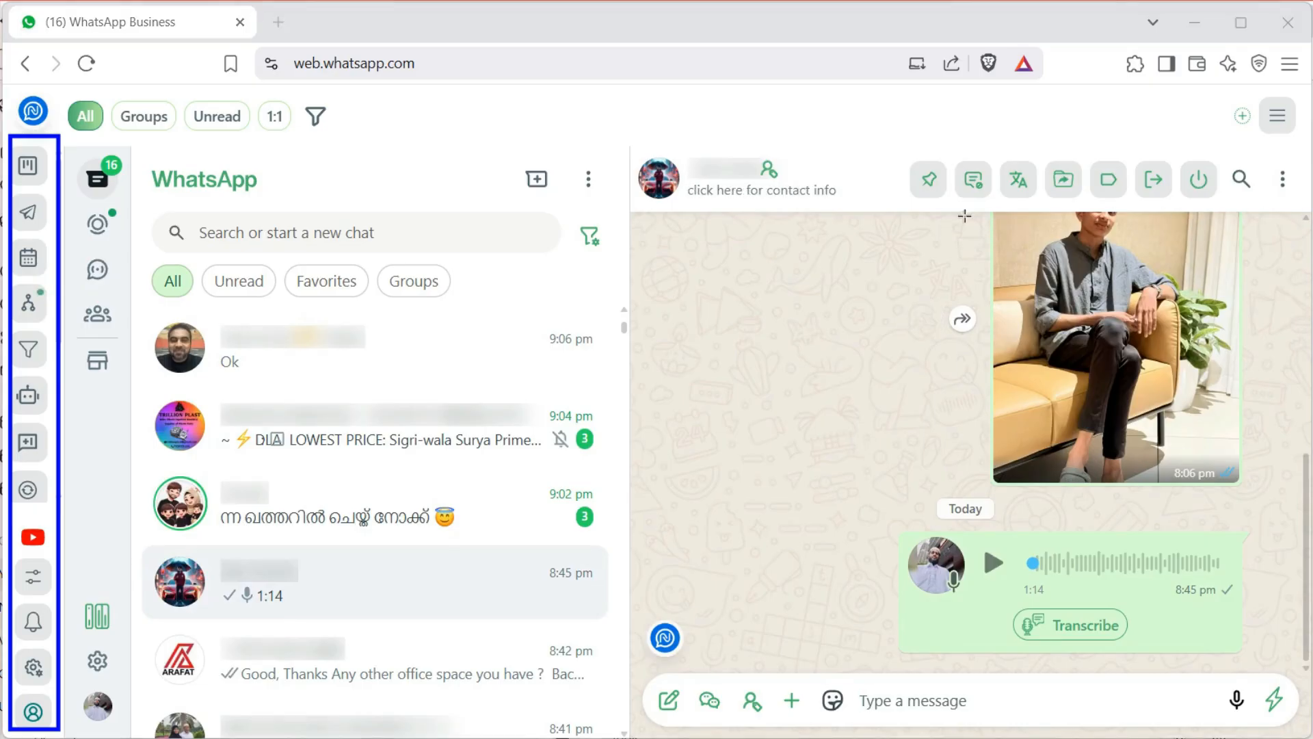
left_click_drag(625, 126, 1265, 220)
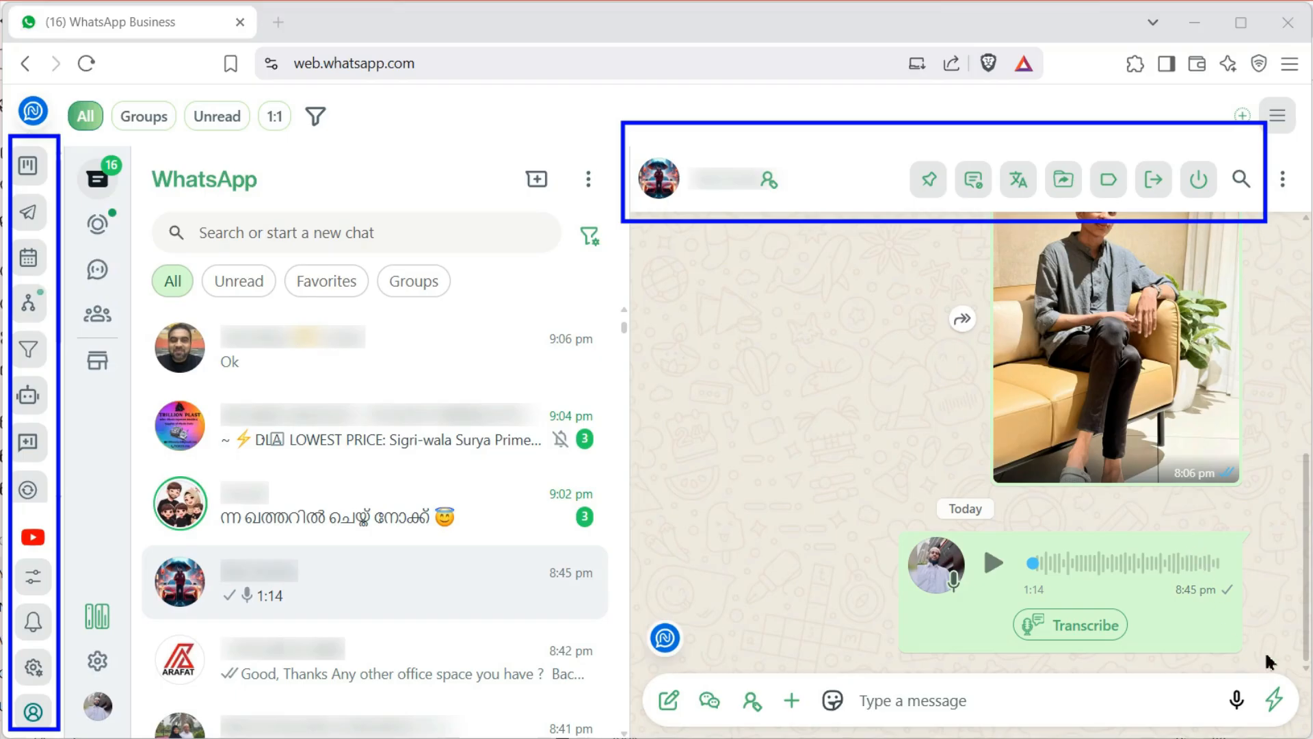
mouse_move(1298, 666)
left_mouse_down()
mouse_move(1284, 726)
mouse_move(634, 735)
left_mouse_up()
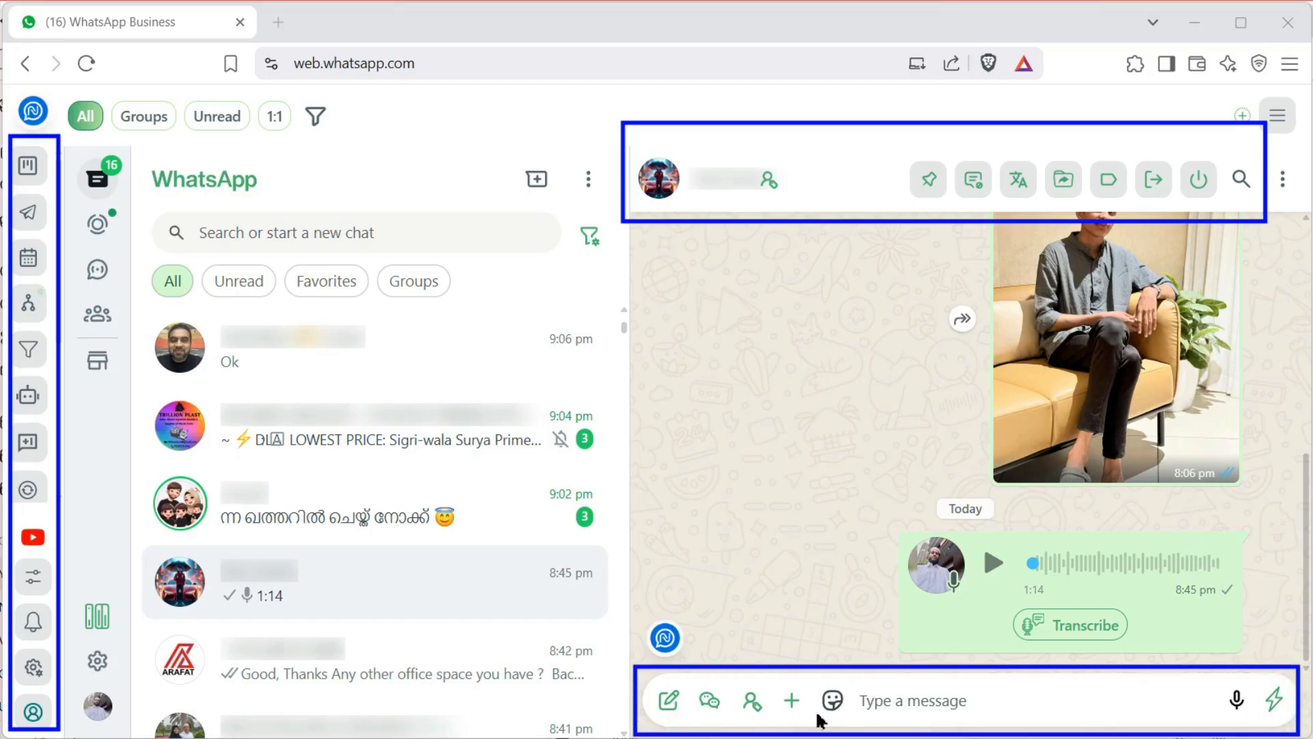
left_click_drag(634, 602, 705, 667)
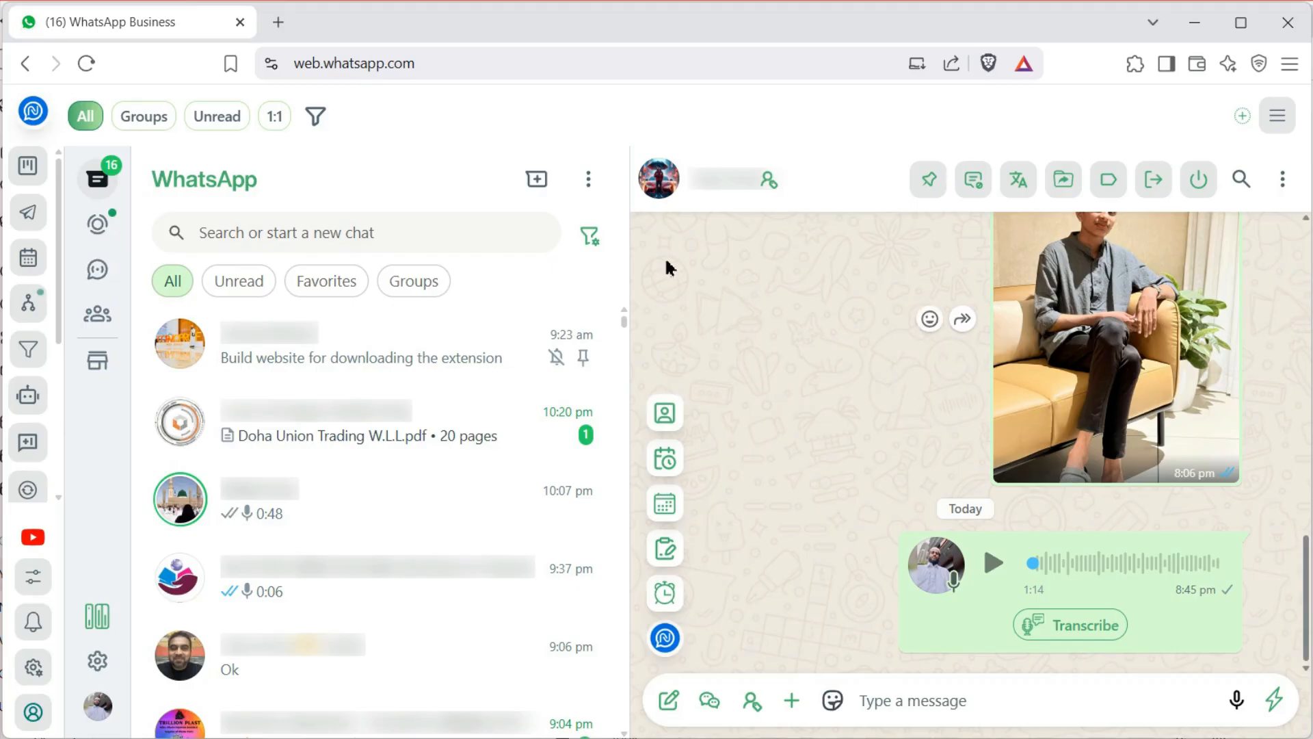
left_click(665, 415)
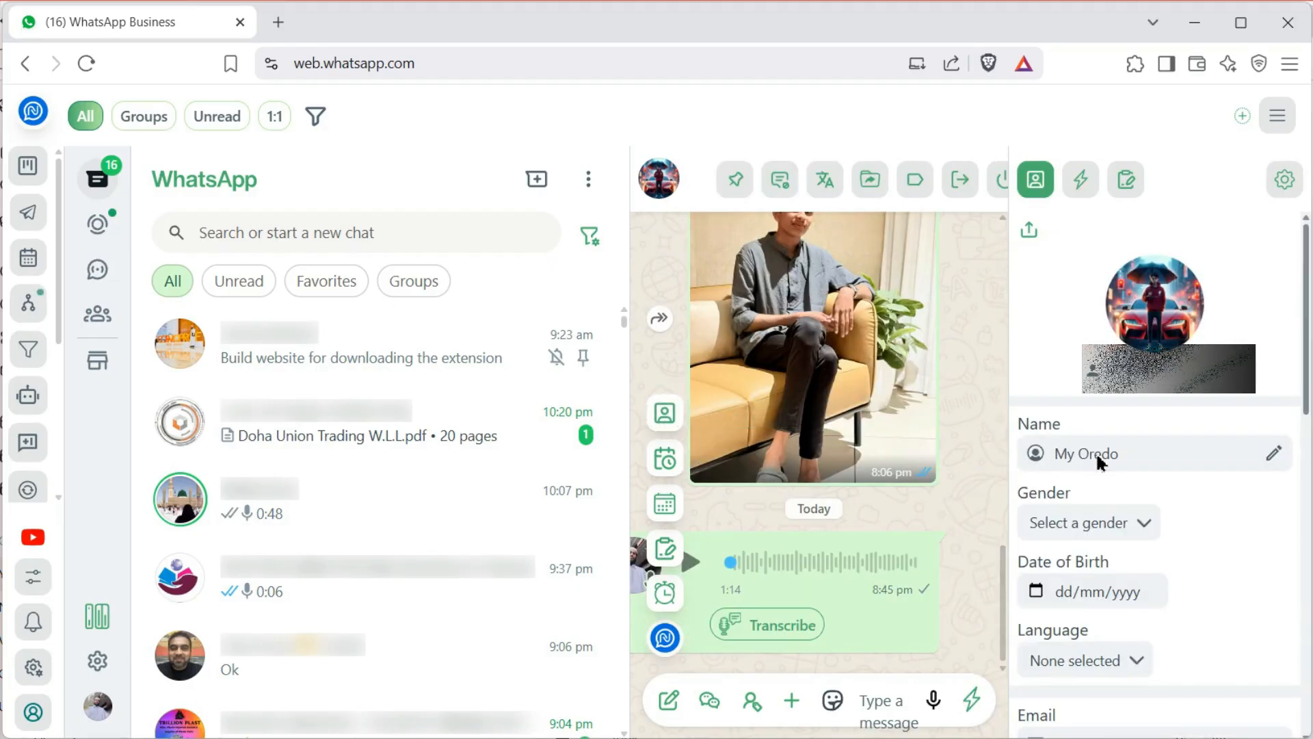
scroll(1095, 451, "down", 4)
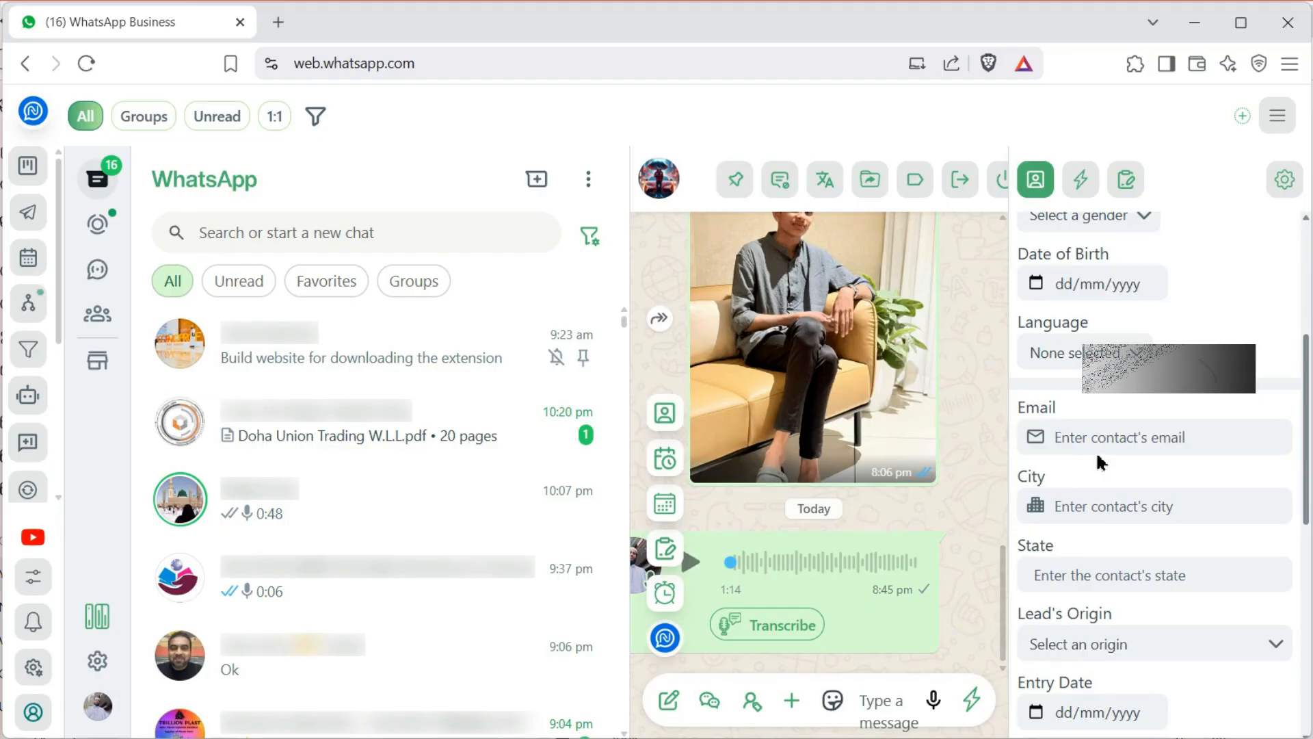
scroll(1097, 455, "down", 4)
scroll(1097, 456, "down", 3)
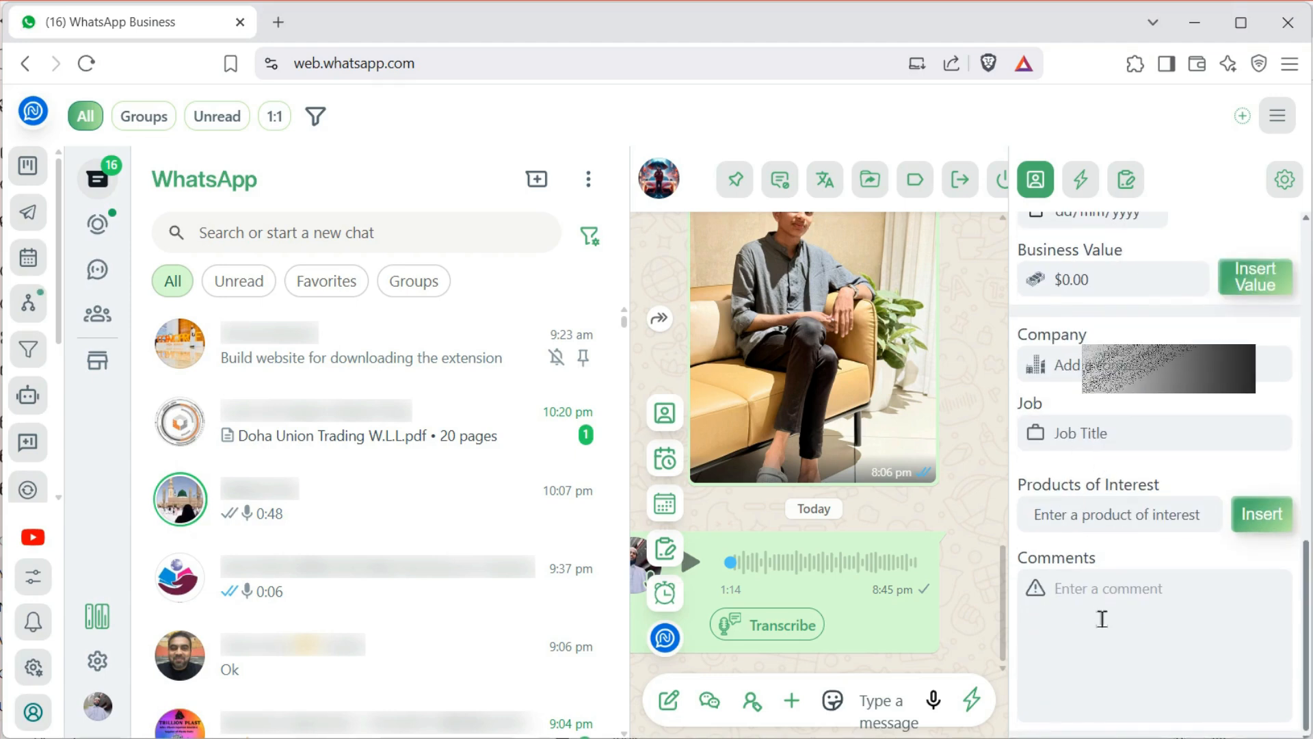
scroll(1102, 619, "up", 8)
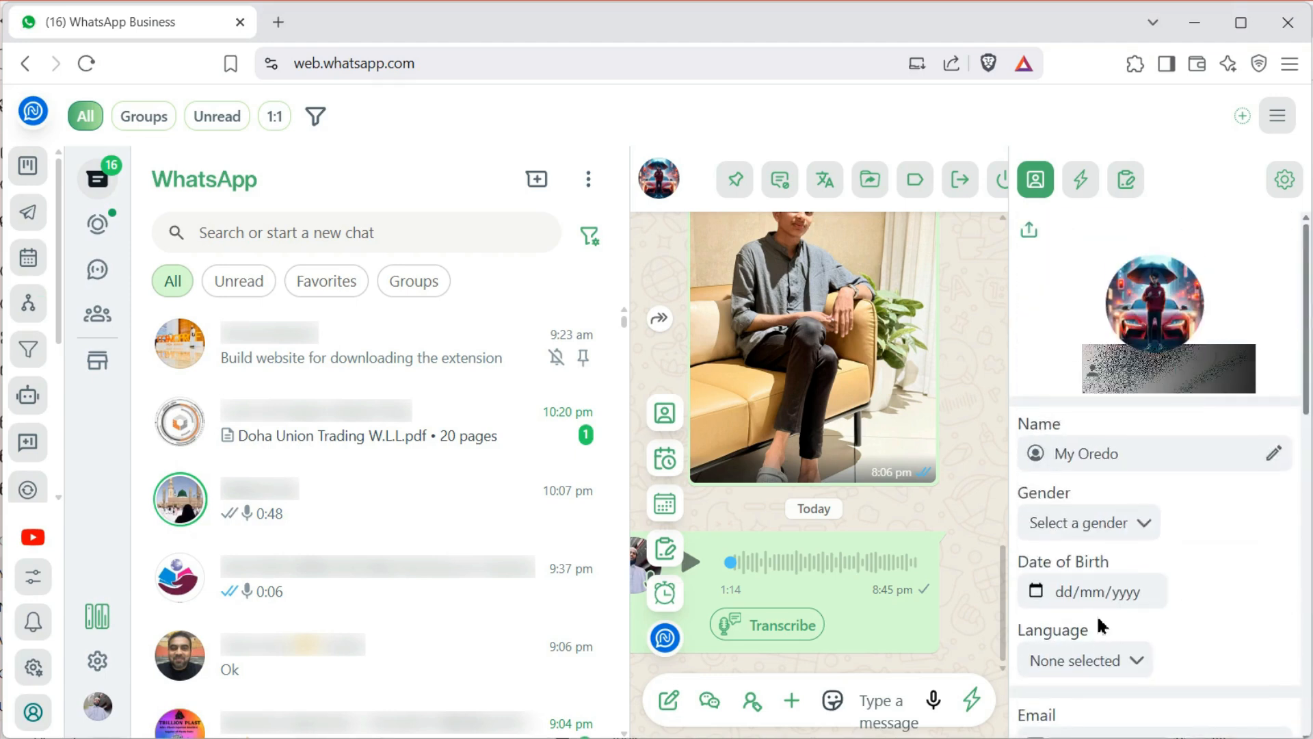
left_click(971, 699)
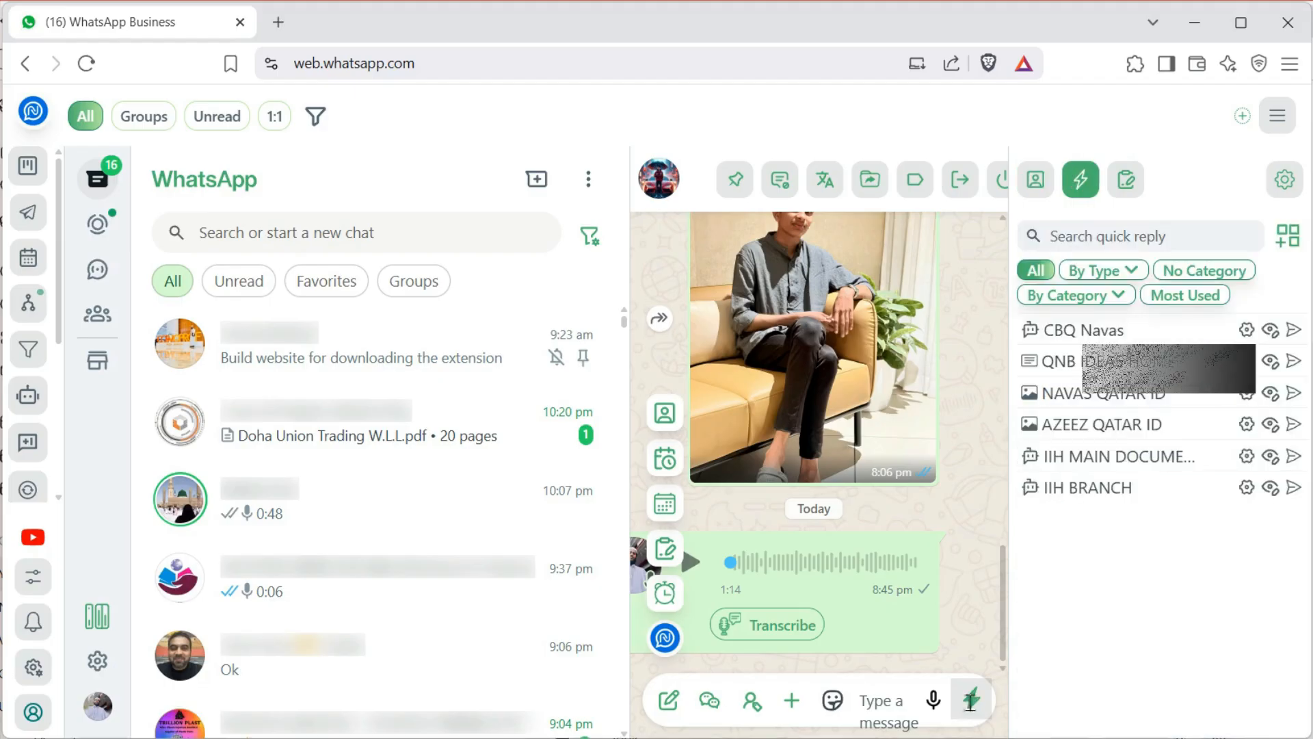
left_click(971, 699)
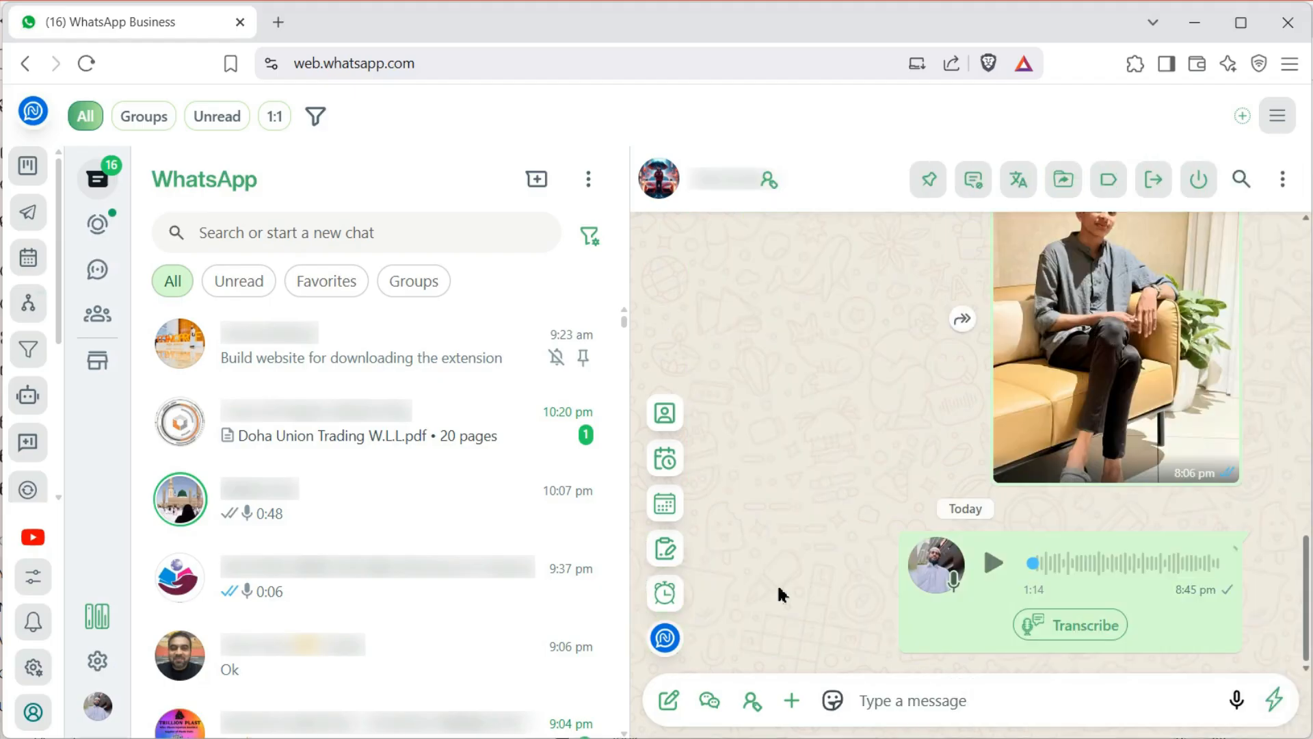
Open the Scheduled Messages list, close it, and reopen it
left_click(665, 462)
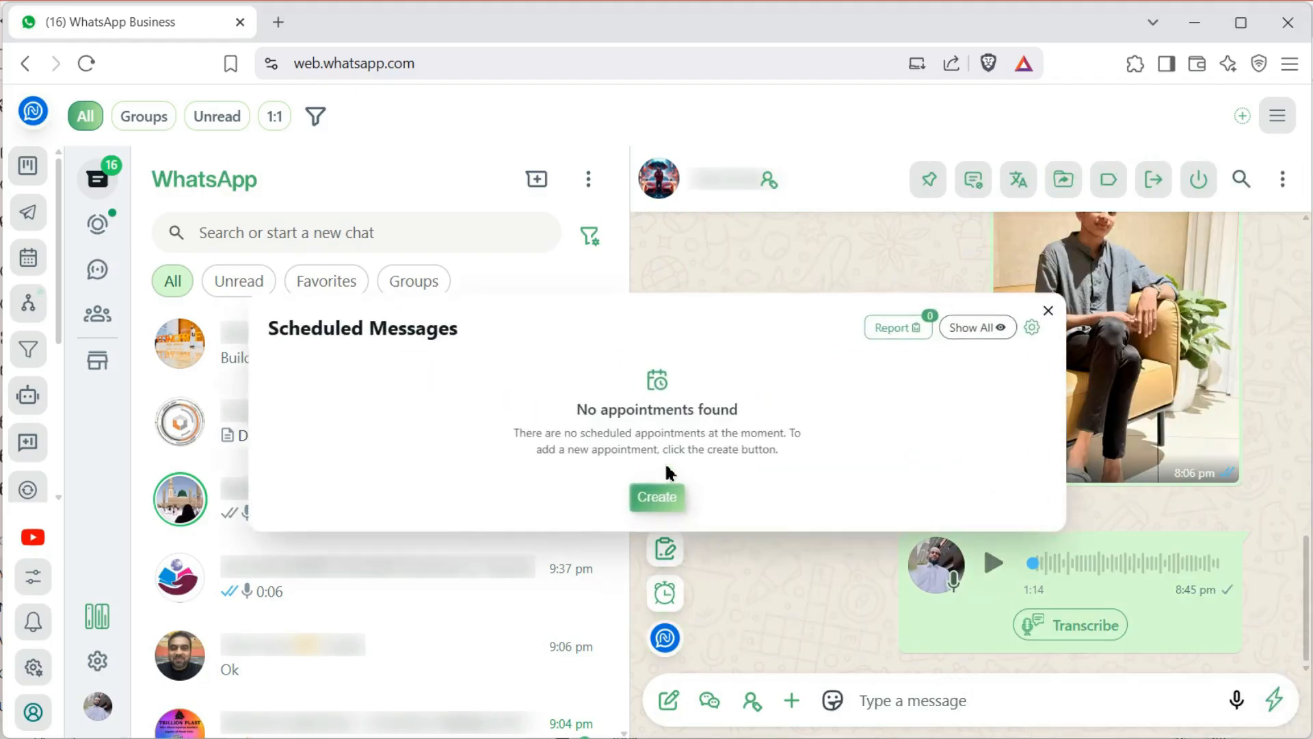
left_click(1100, 306)
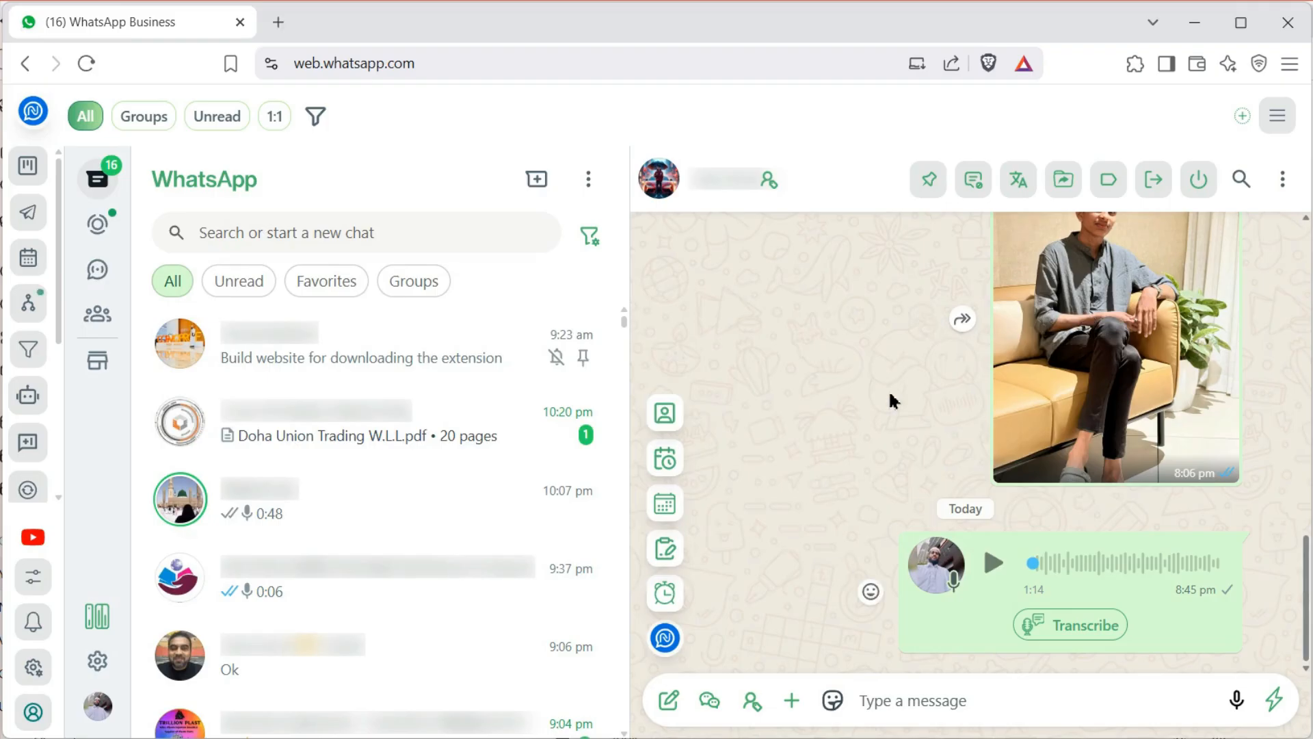
left_click(665, 460)
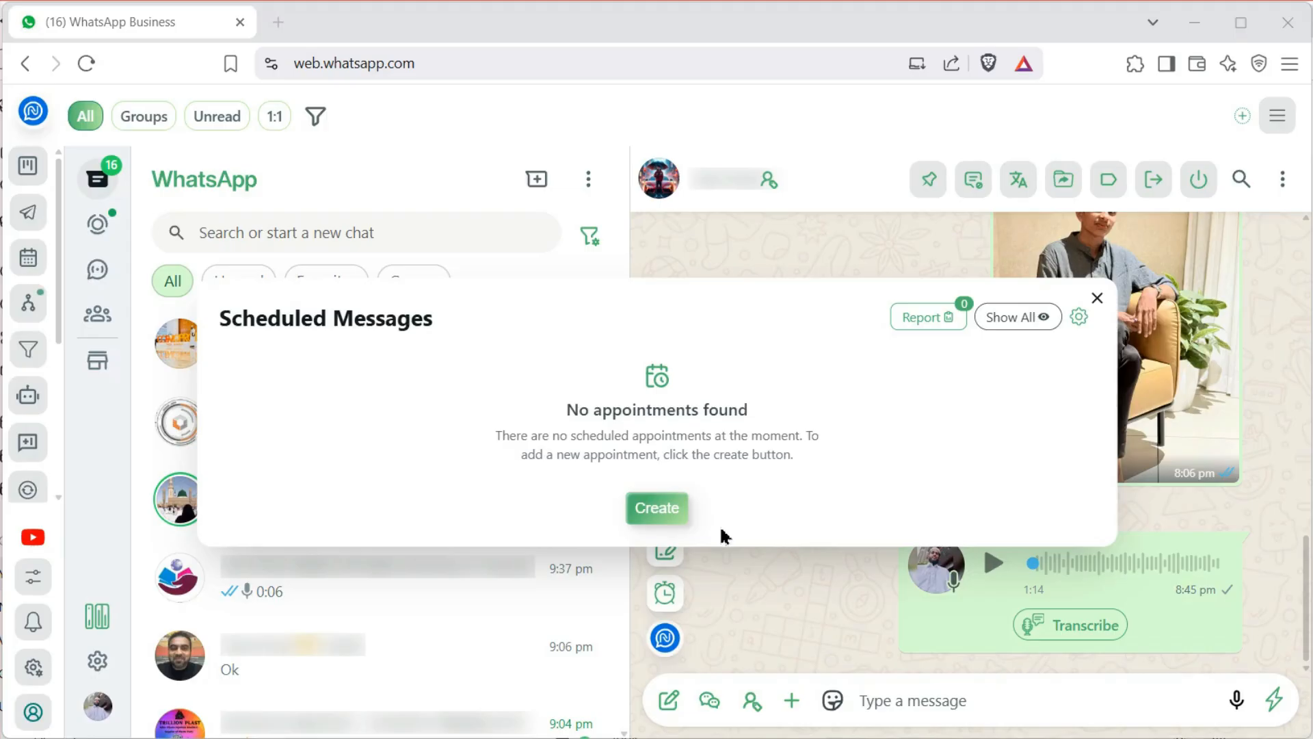
Start a new scheduled message titled 'Payment reminder'
left_click(658, 508)
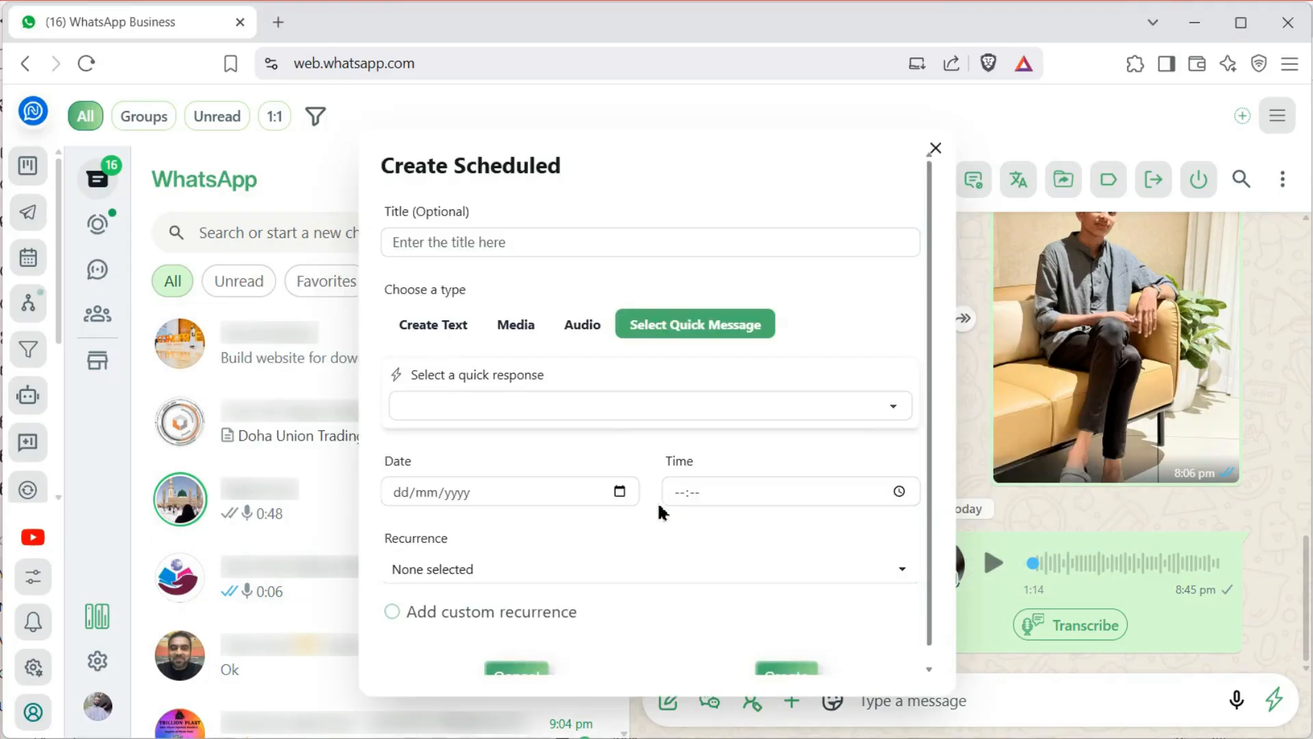
left_click(496, 245)
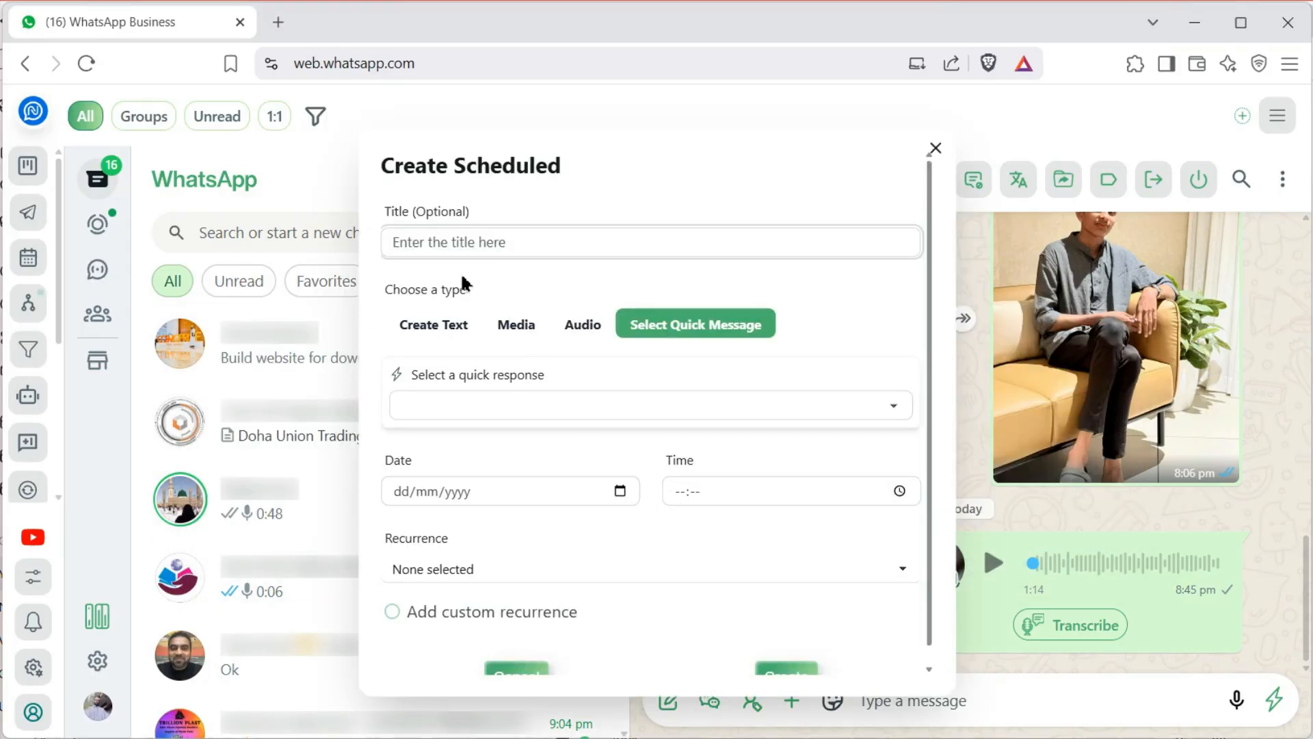
type("Pa")
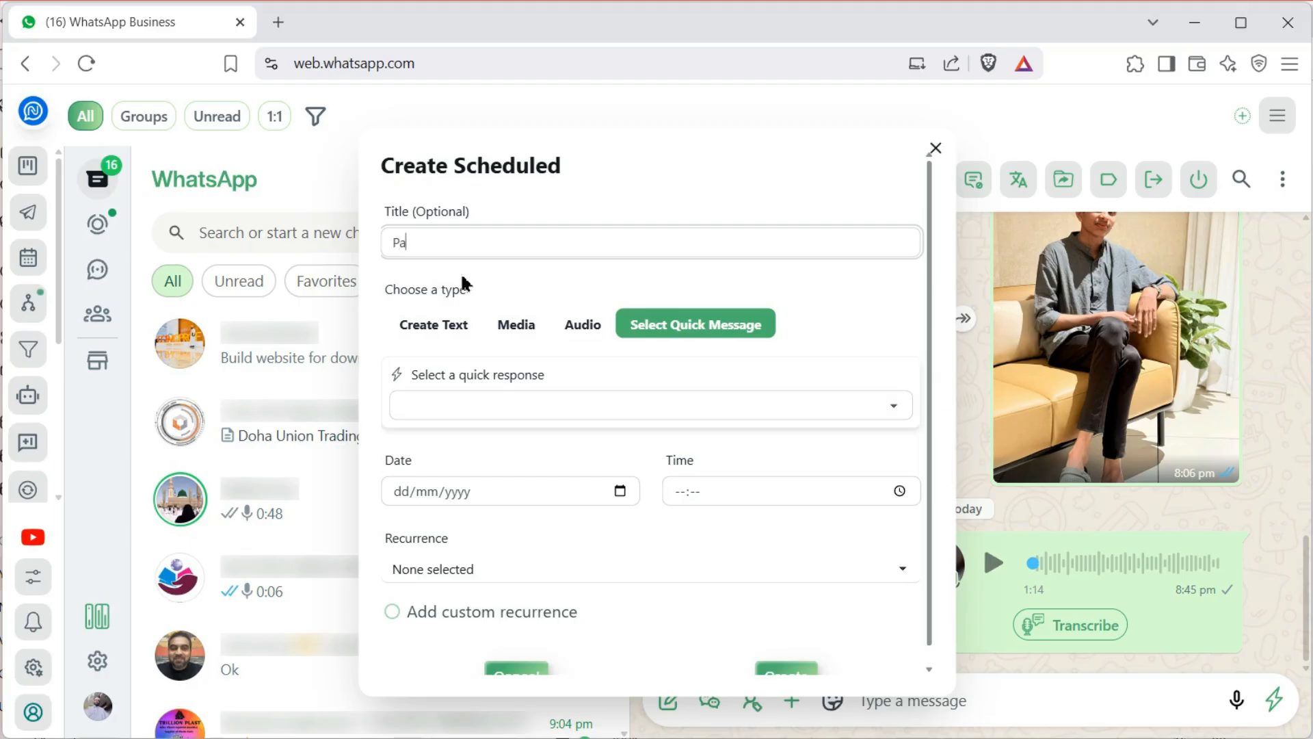
type("yment reminder")
Make it a text message reminding of the QR 5000/- balance deposit, ending with 'Thanks'
left_click(413, 326)
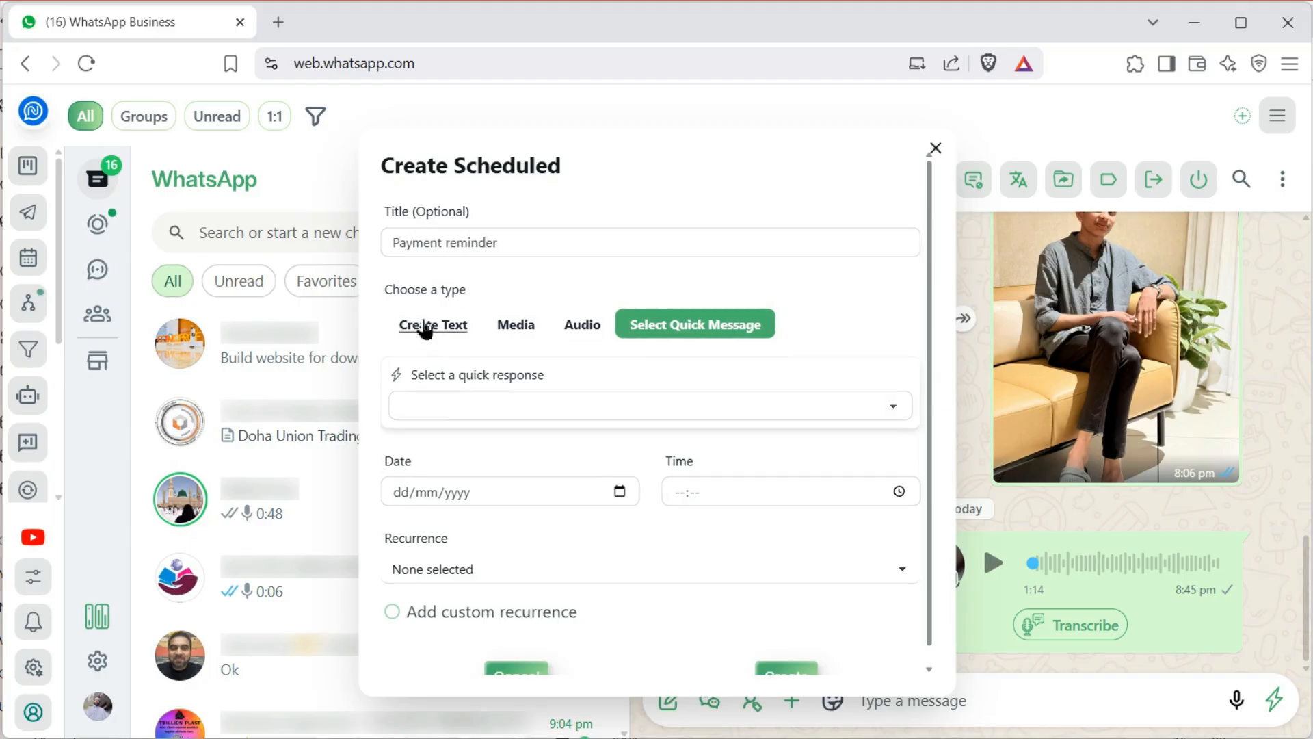
left_click(507, 327)
left_click(575, 326)
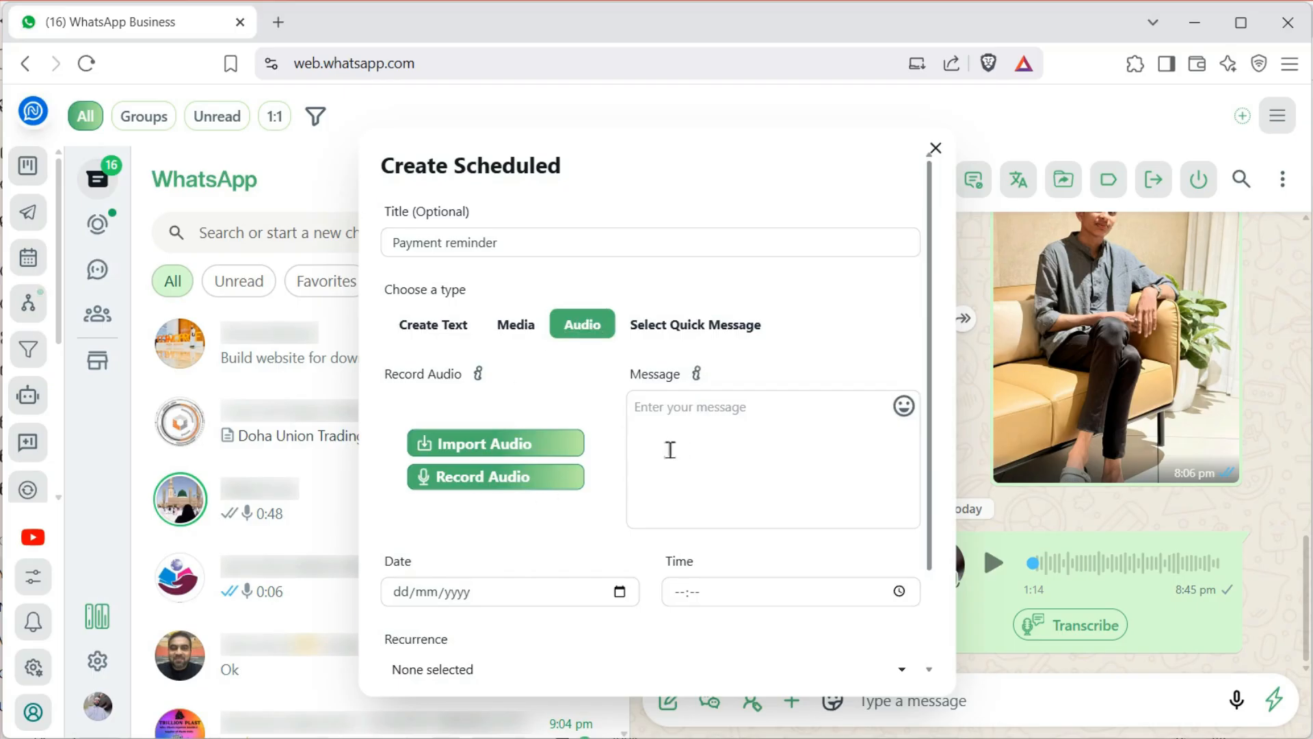
left_click(432, 327)
left_click(428, 429)
type("Hi")
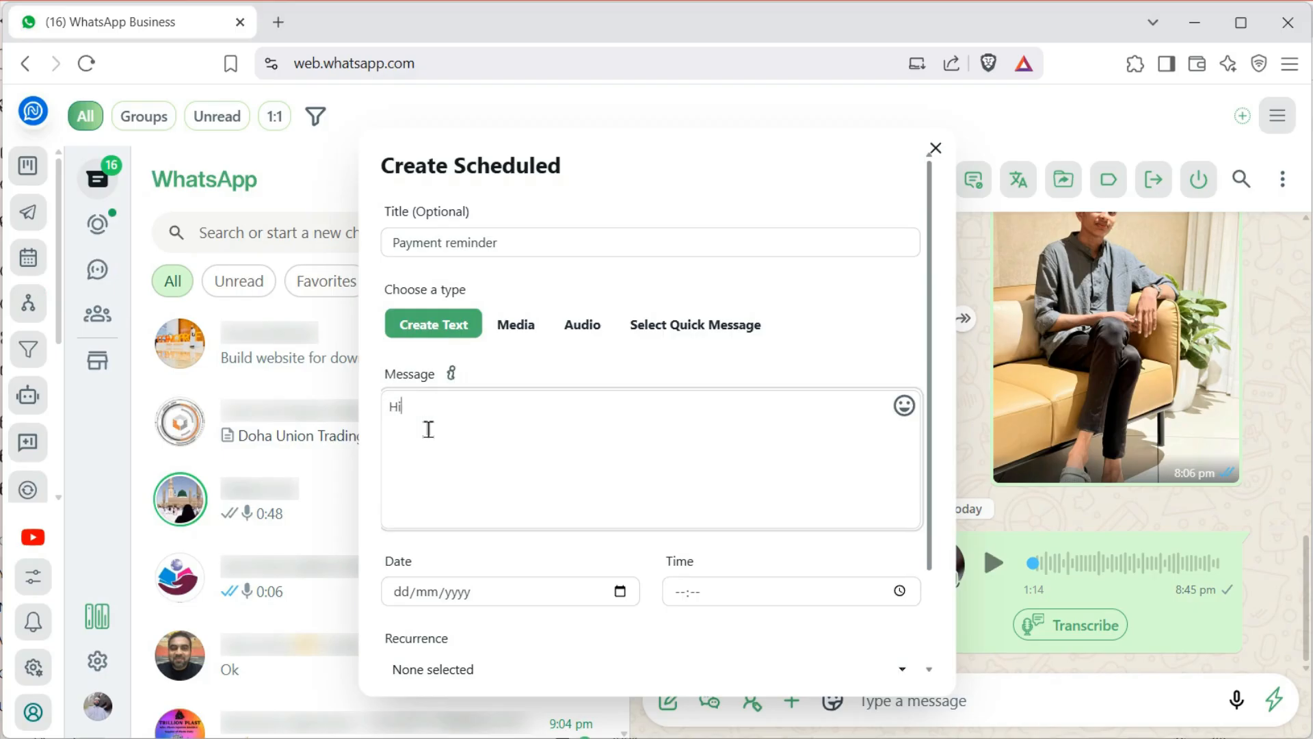
type(", reminding your balance payment QR, 5000/-")
key("Return")
key("Return")
type("Please deposit it in our bank account.   Thanks")
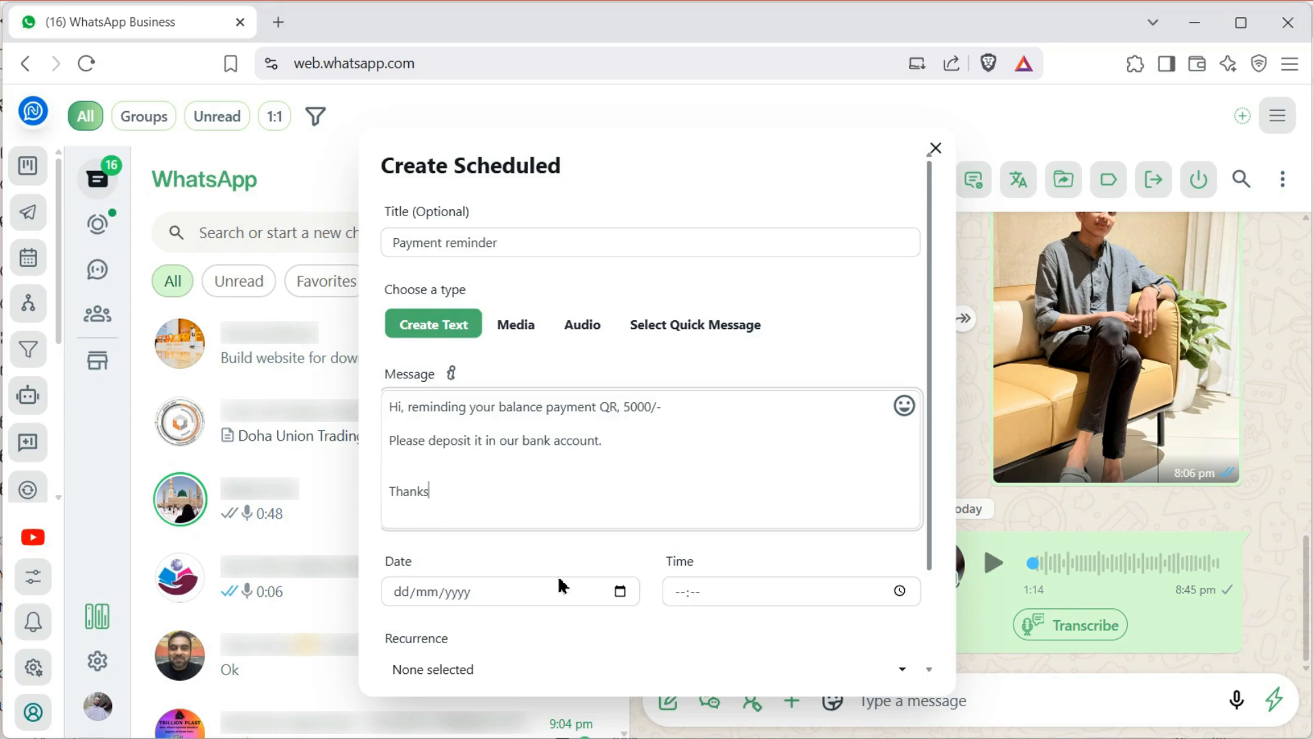
scroll(556, 573, "down", 2)
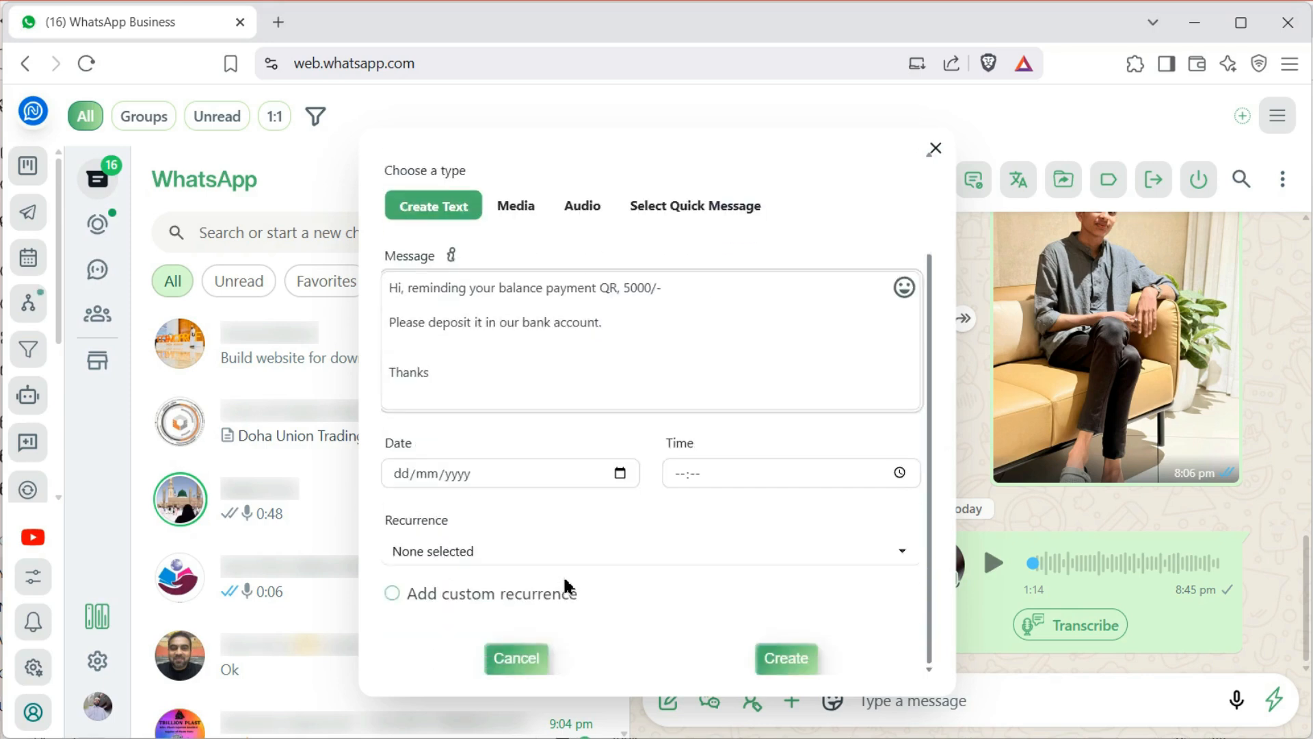
Pick 20 June 2025 as the send date and keep the message non-recurring
left_click(619, 472)
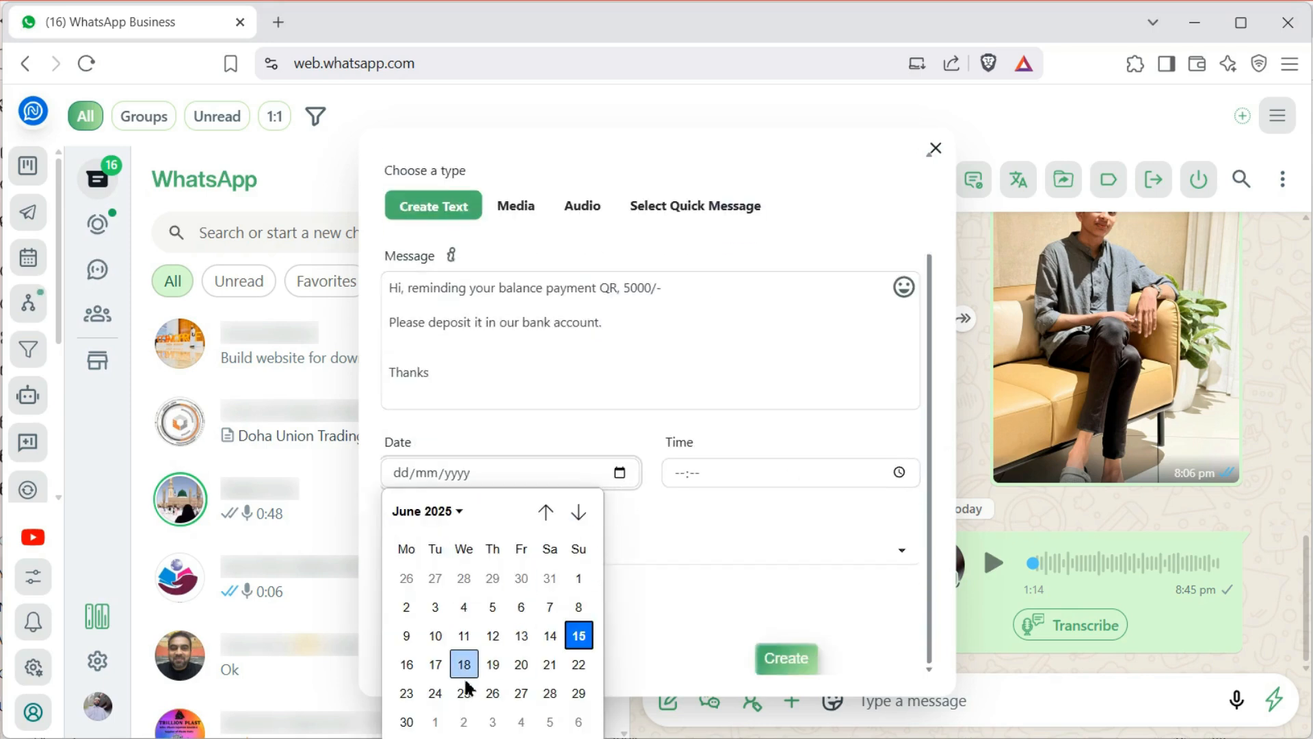
left_click(521, 665)
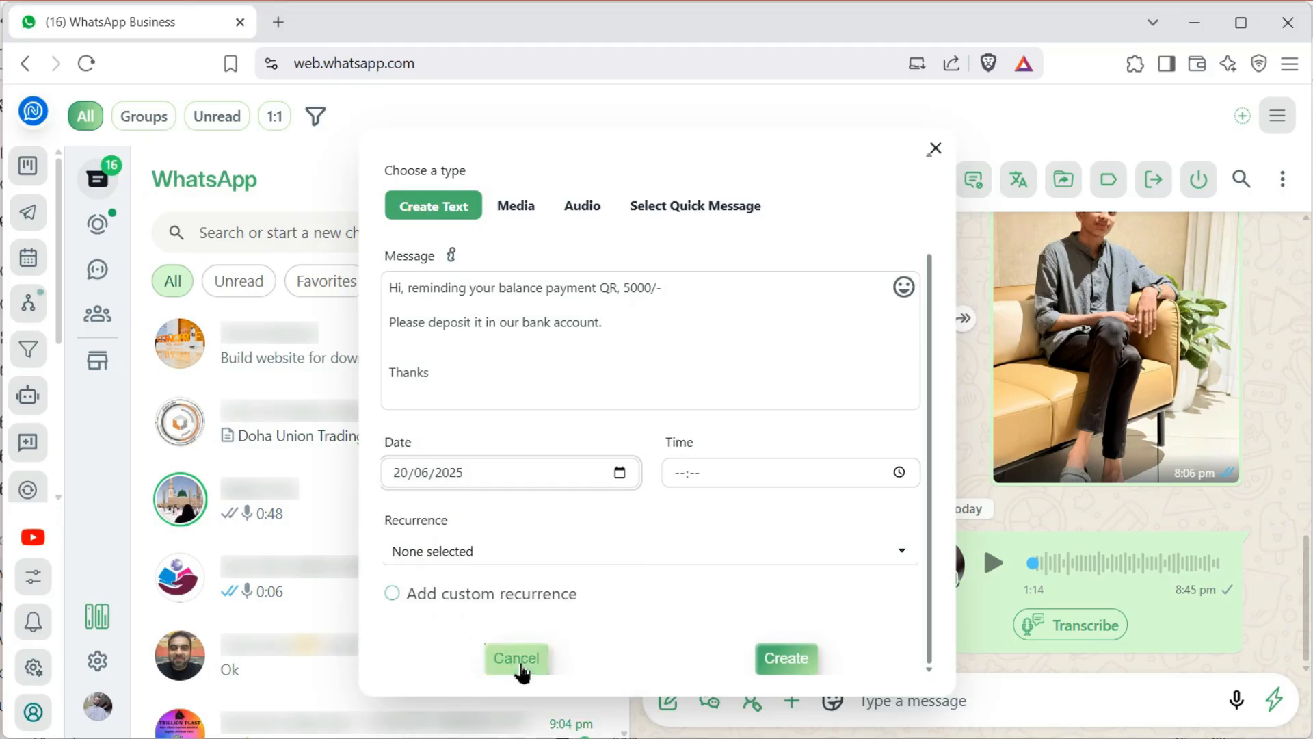
left_click(679, 479)
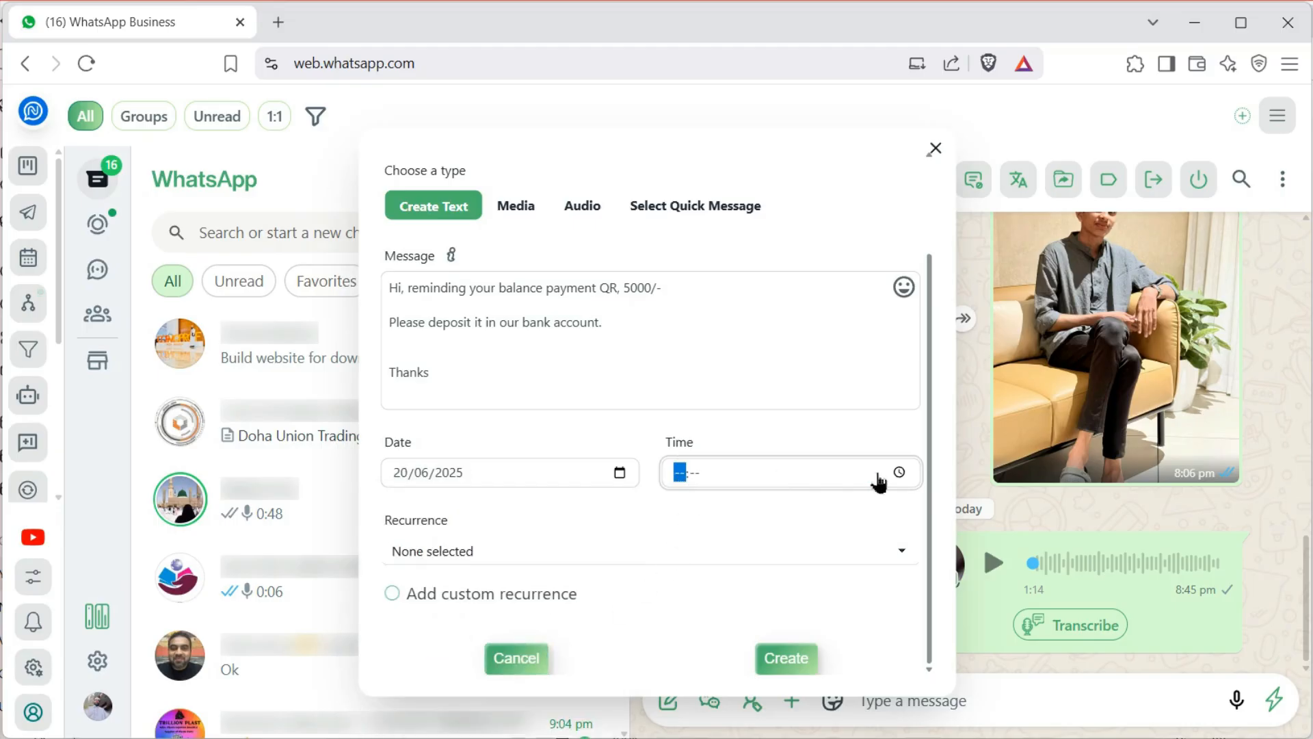
left_click(899, 472)
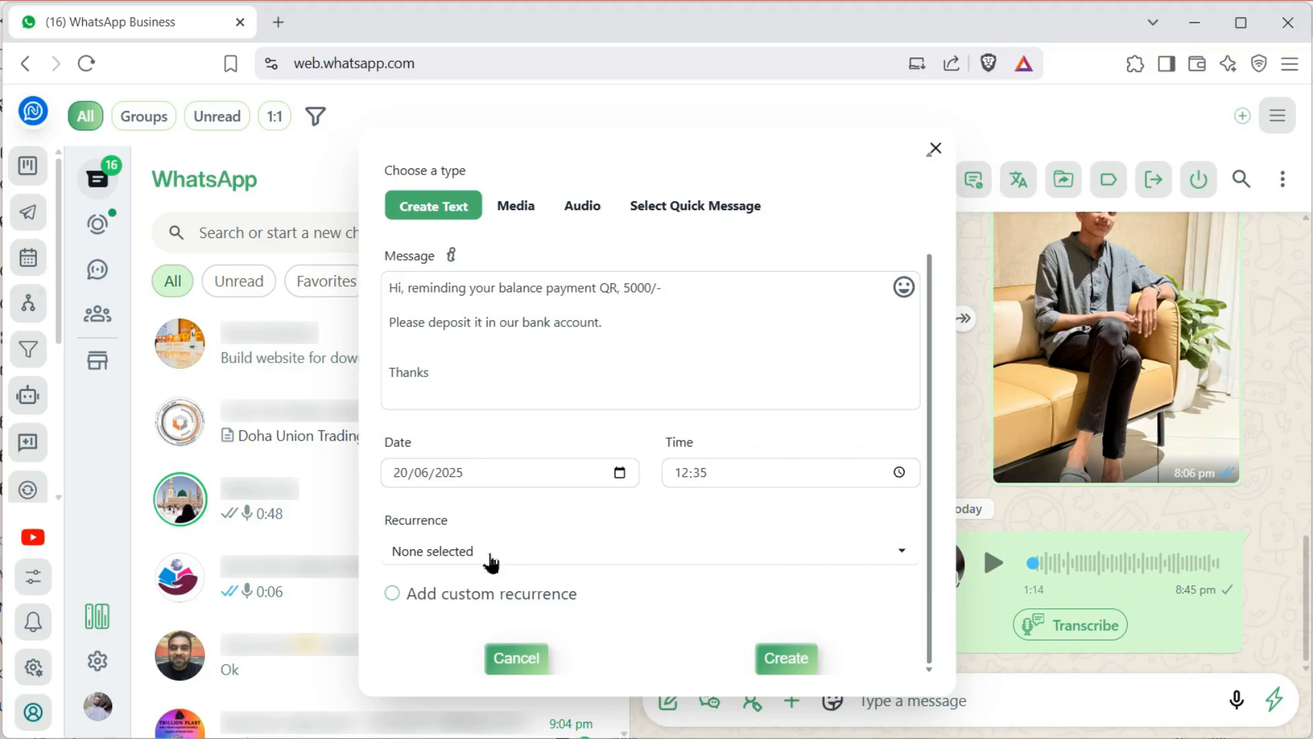
left_click(490, 557)
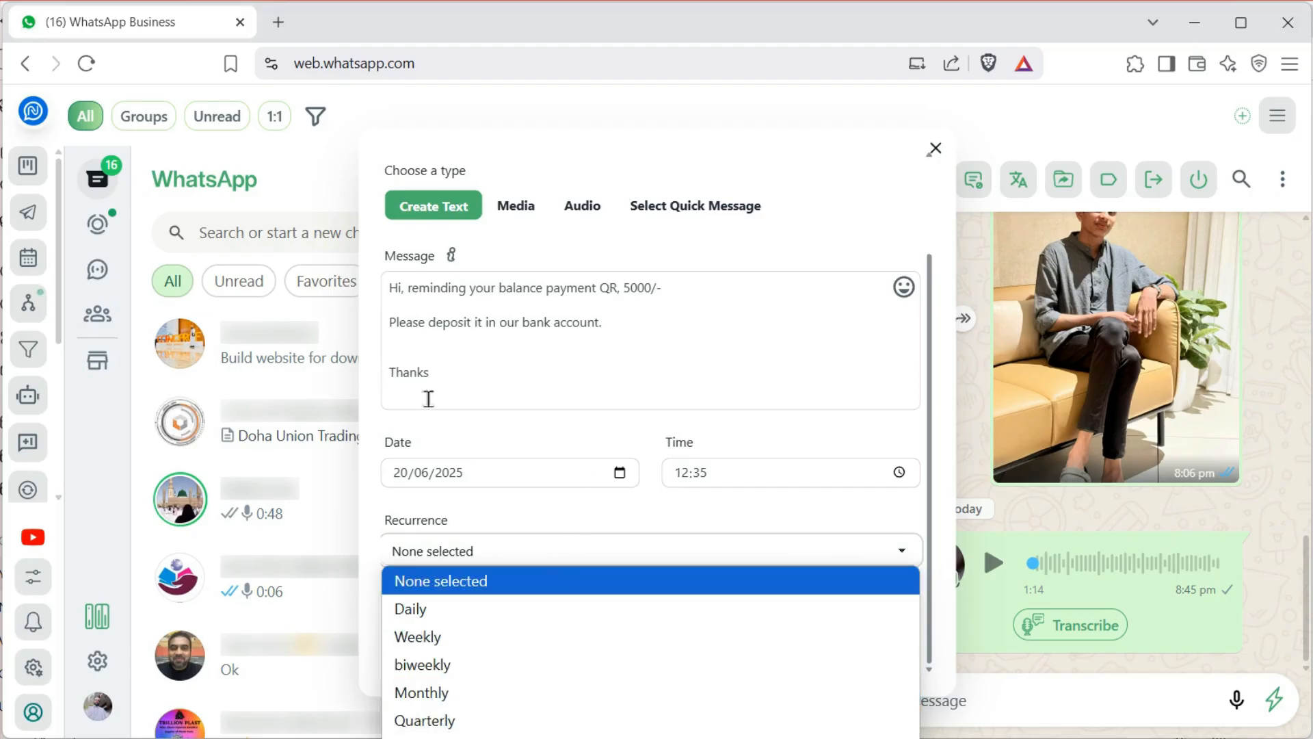
left_click(484, 432)
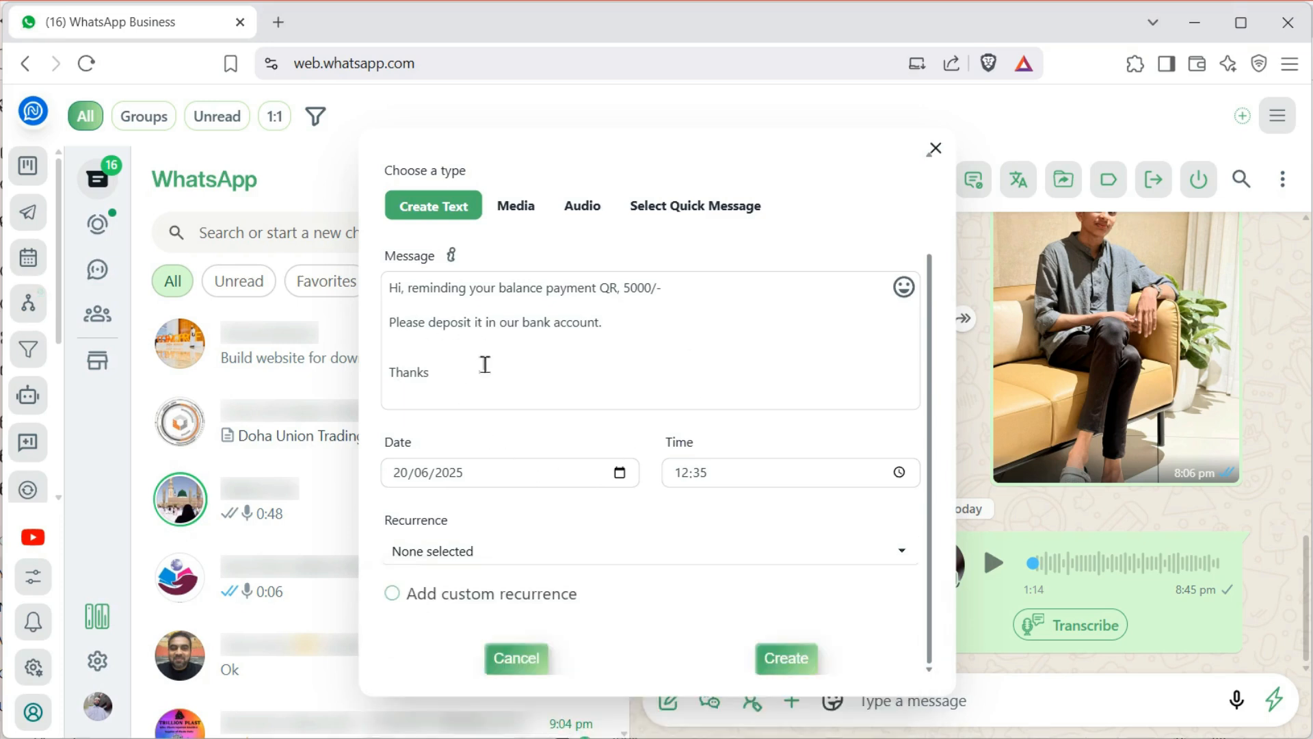
Change the date to 15 June 2025, set the time to 22:37, and save the schedule
left_click(621, 473)
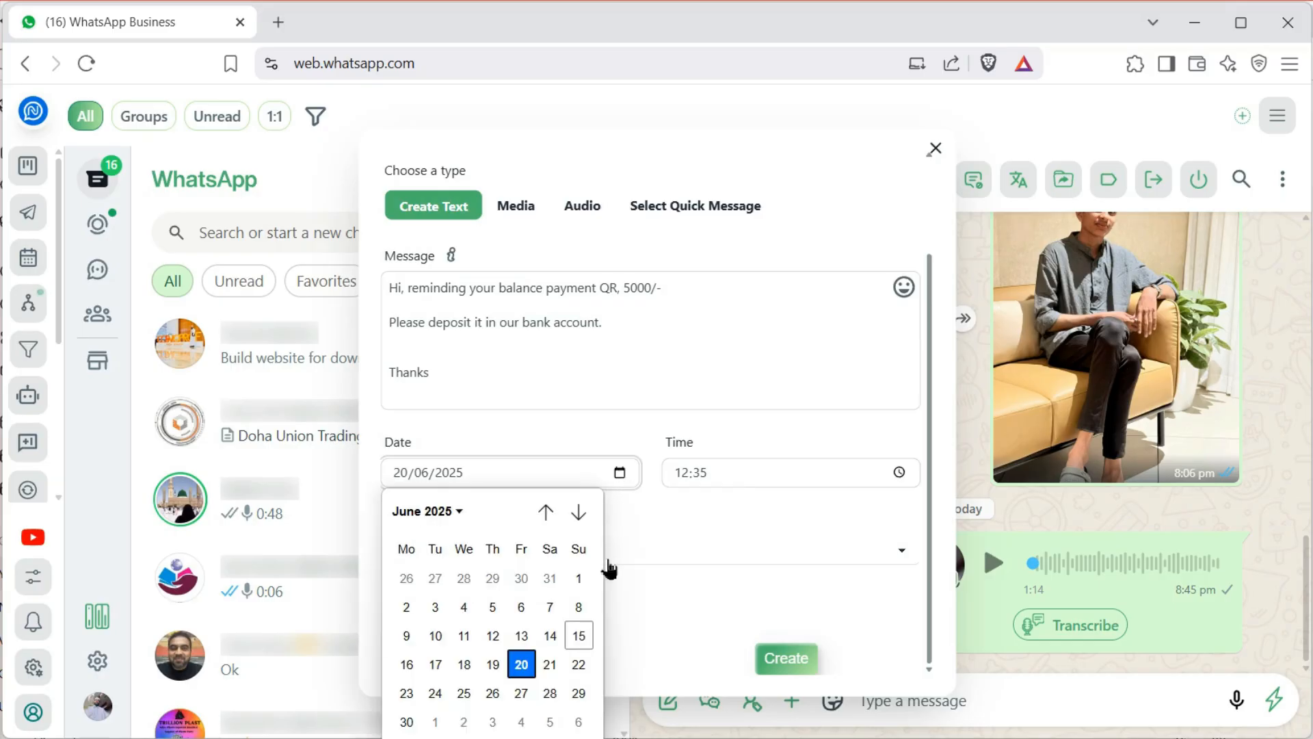
left_click(578, 635)
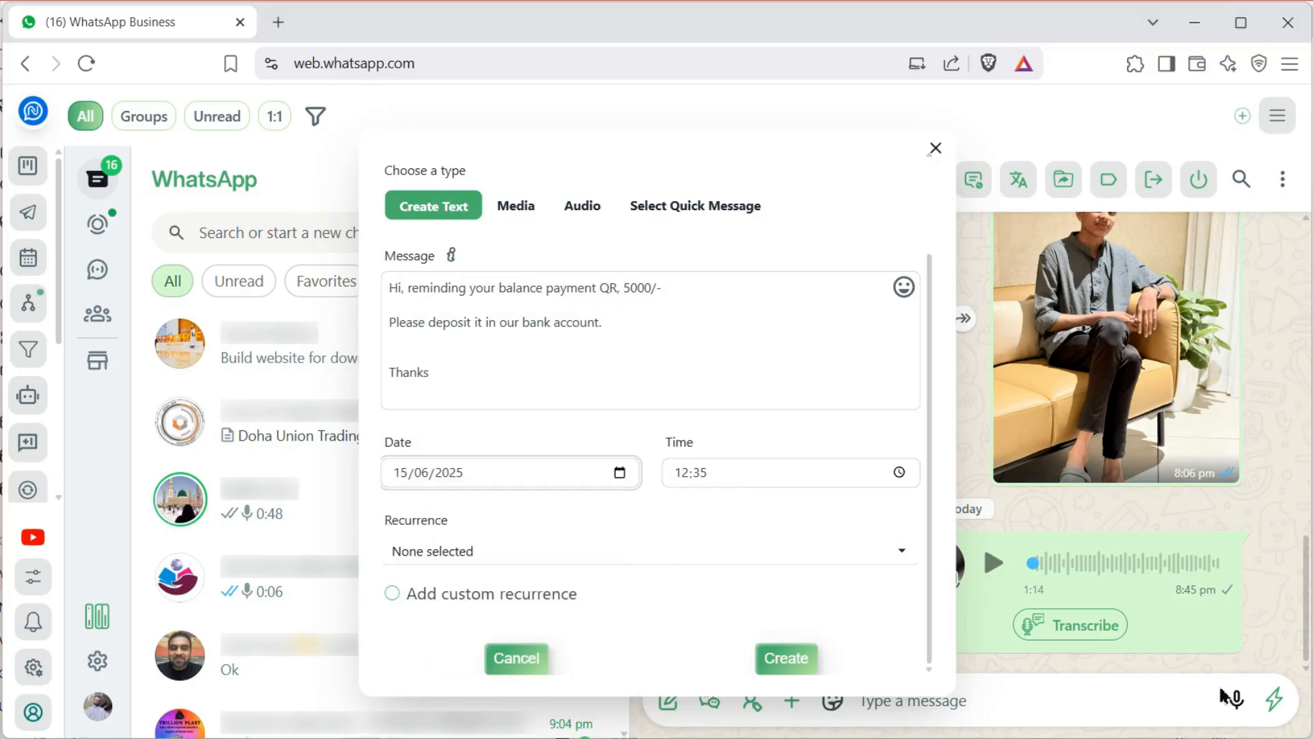
left_click(684, 474)
type("21:")
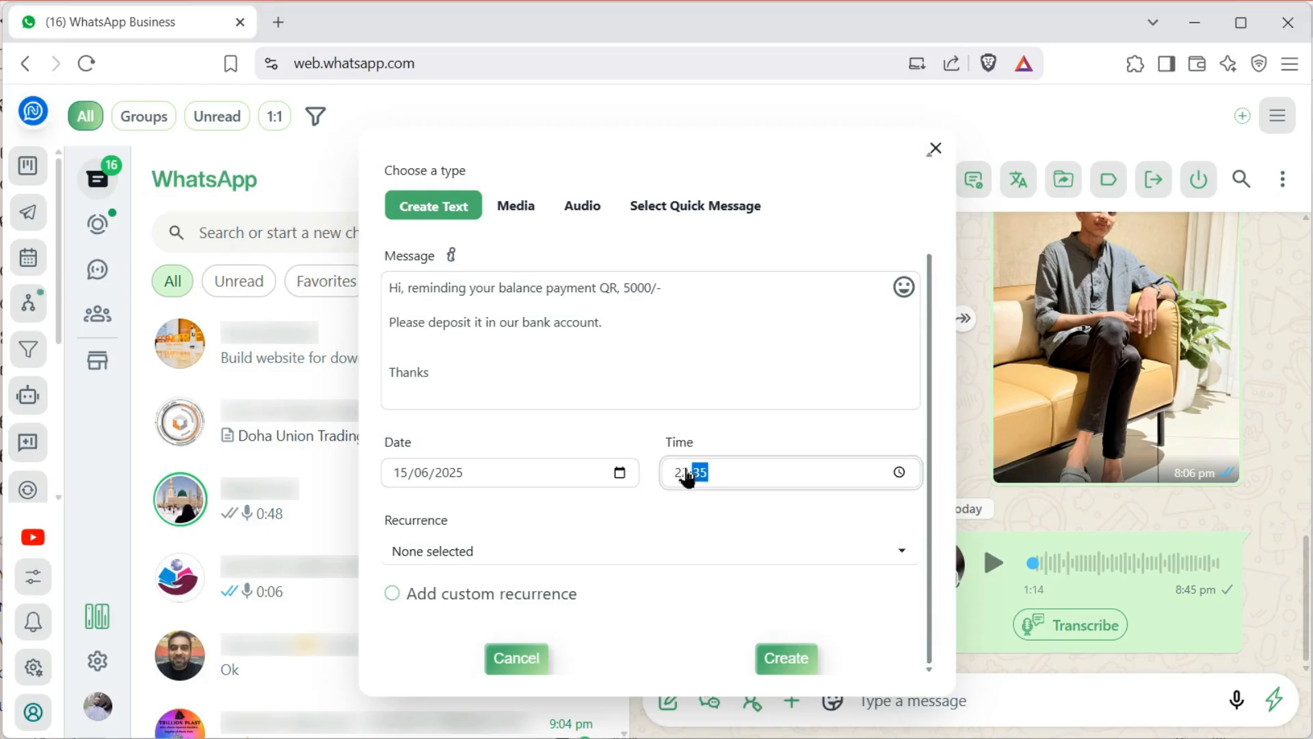
type("37")
left_click(788, 660)
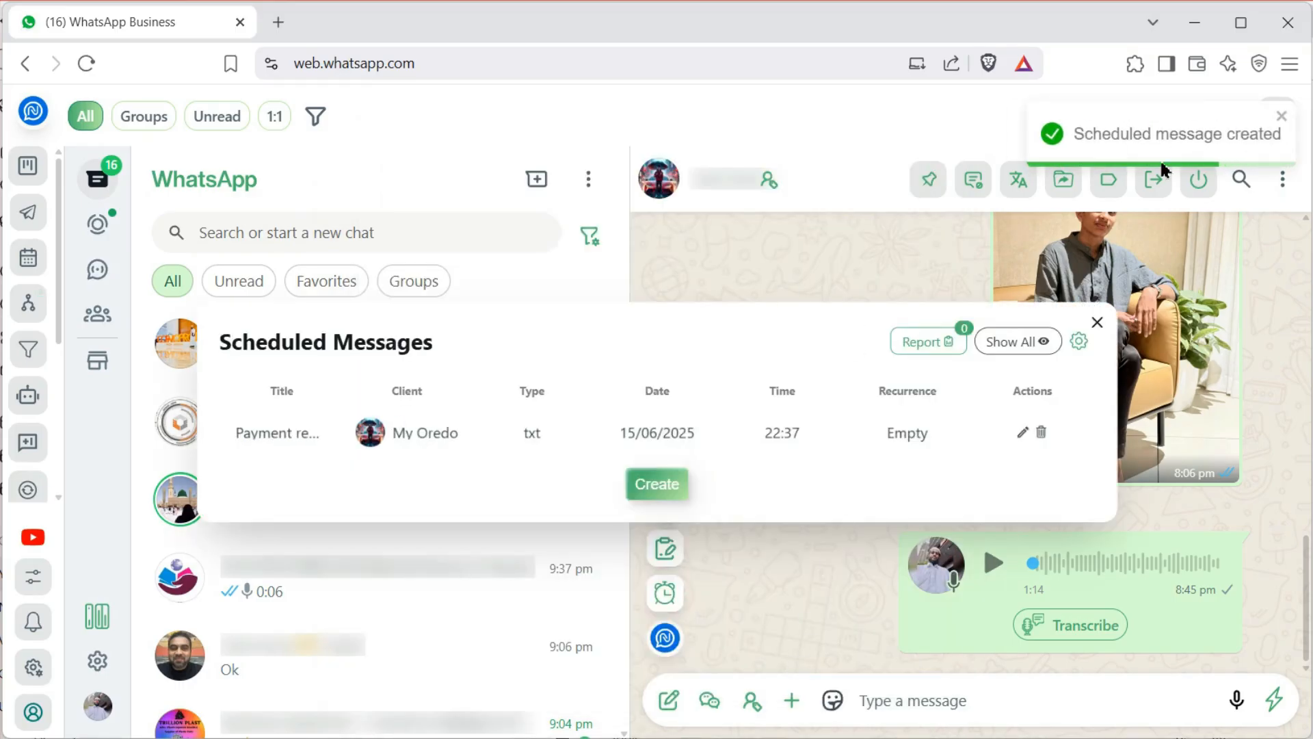
Close the Scheduled Messages dialog to see the sent 10:37 pm reminder in the chat
left_click(1098, 323)
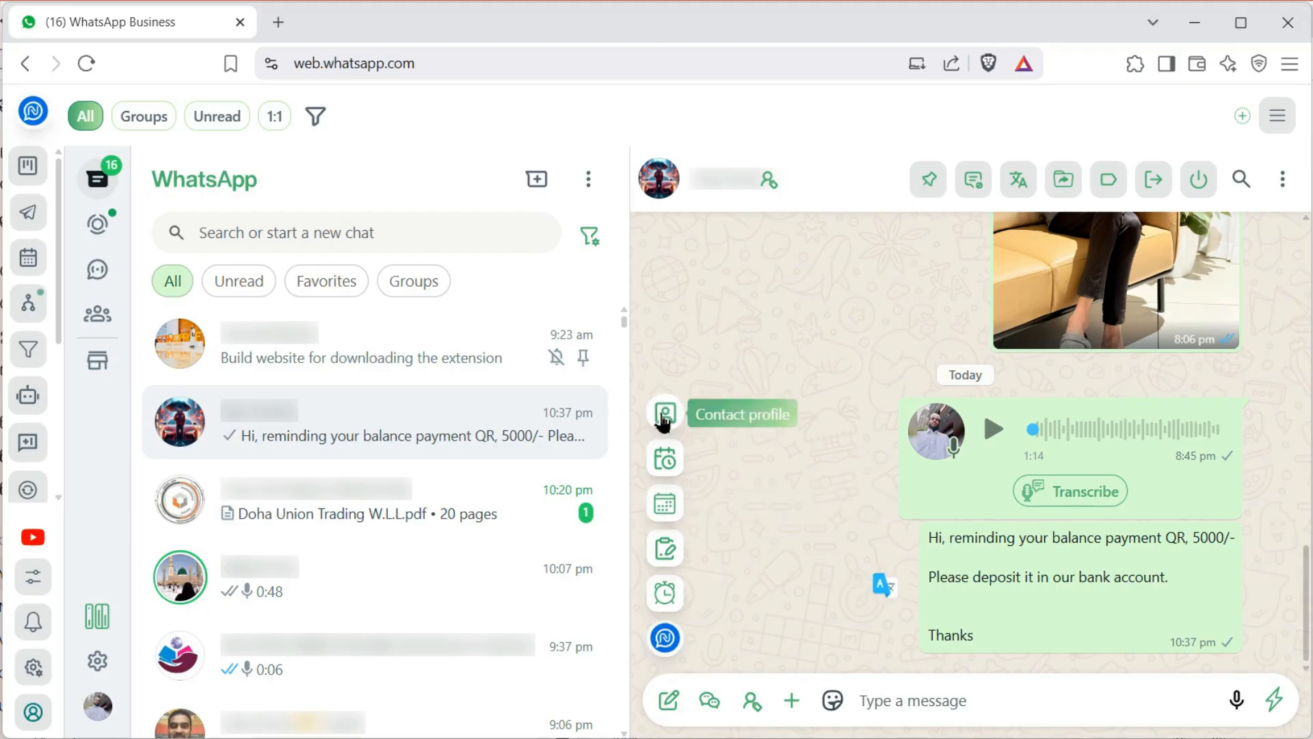
left_click(665, 505)
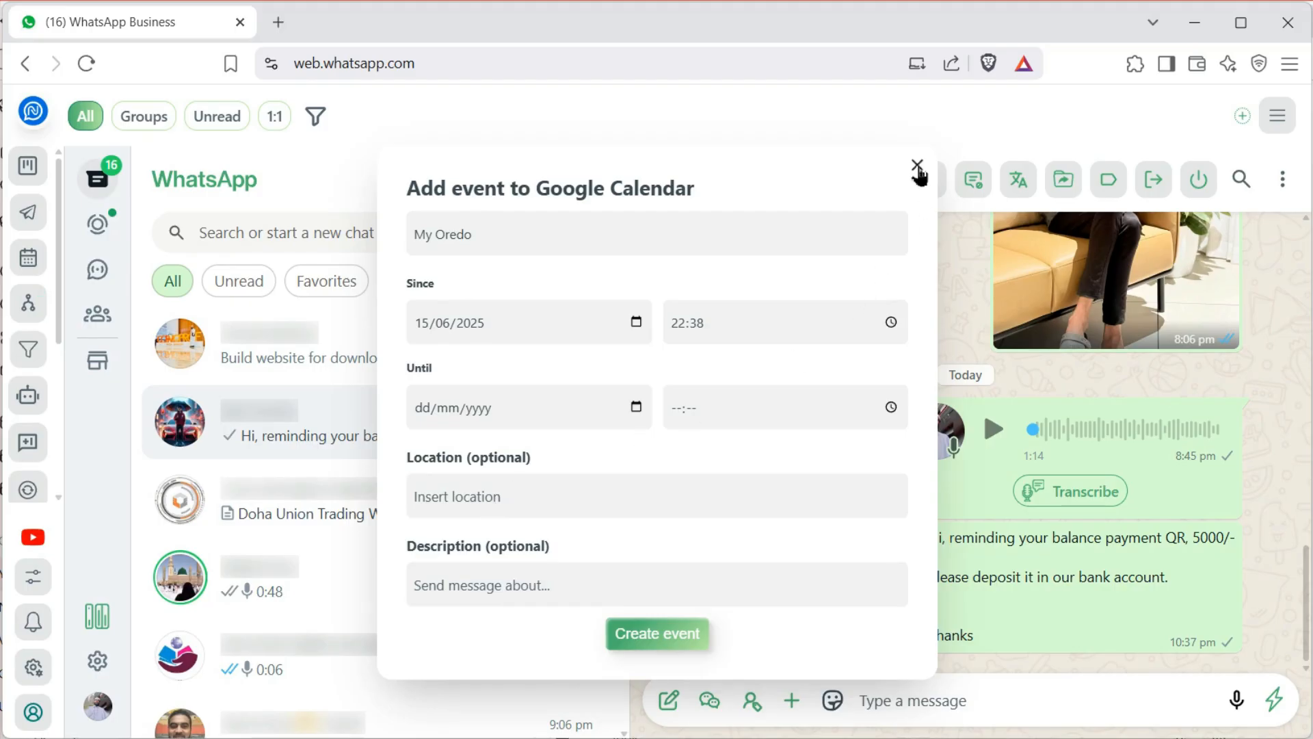
left_click(917, 167)
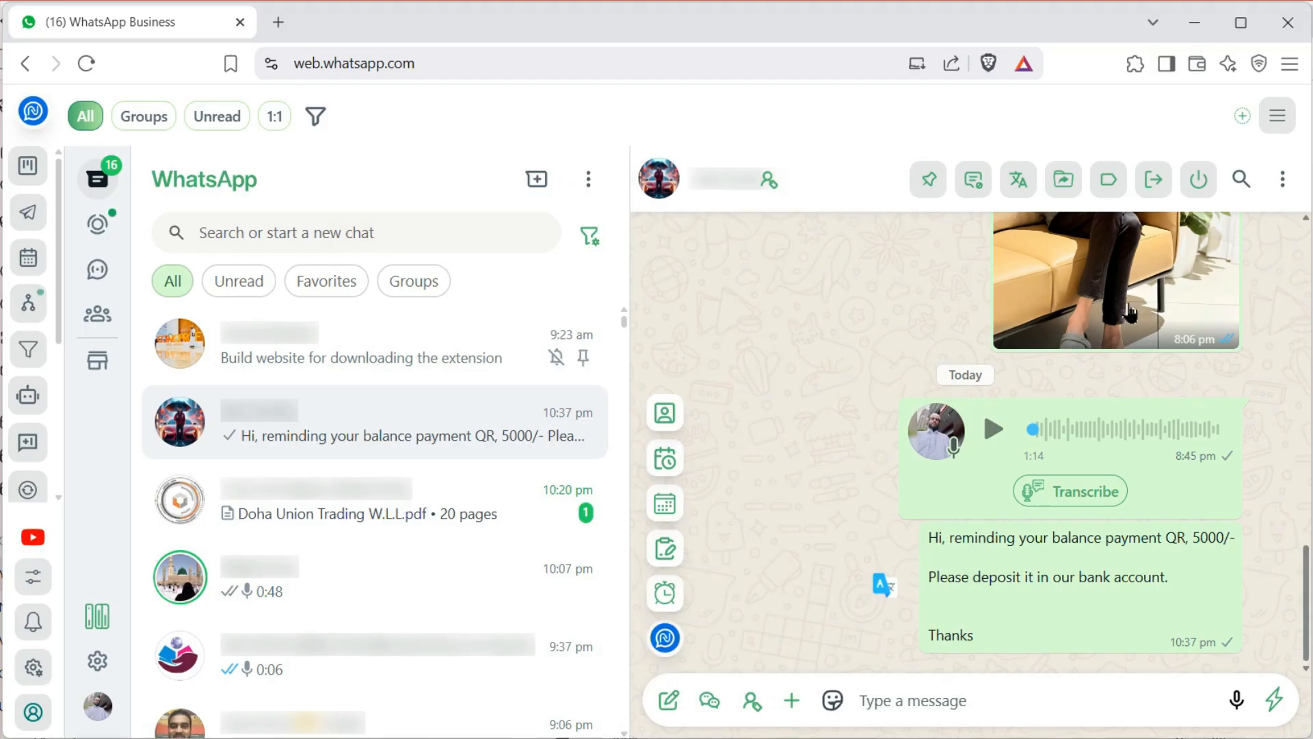
left_click(669, 558)
left_click(646, 489)
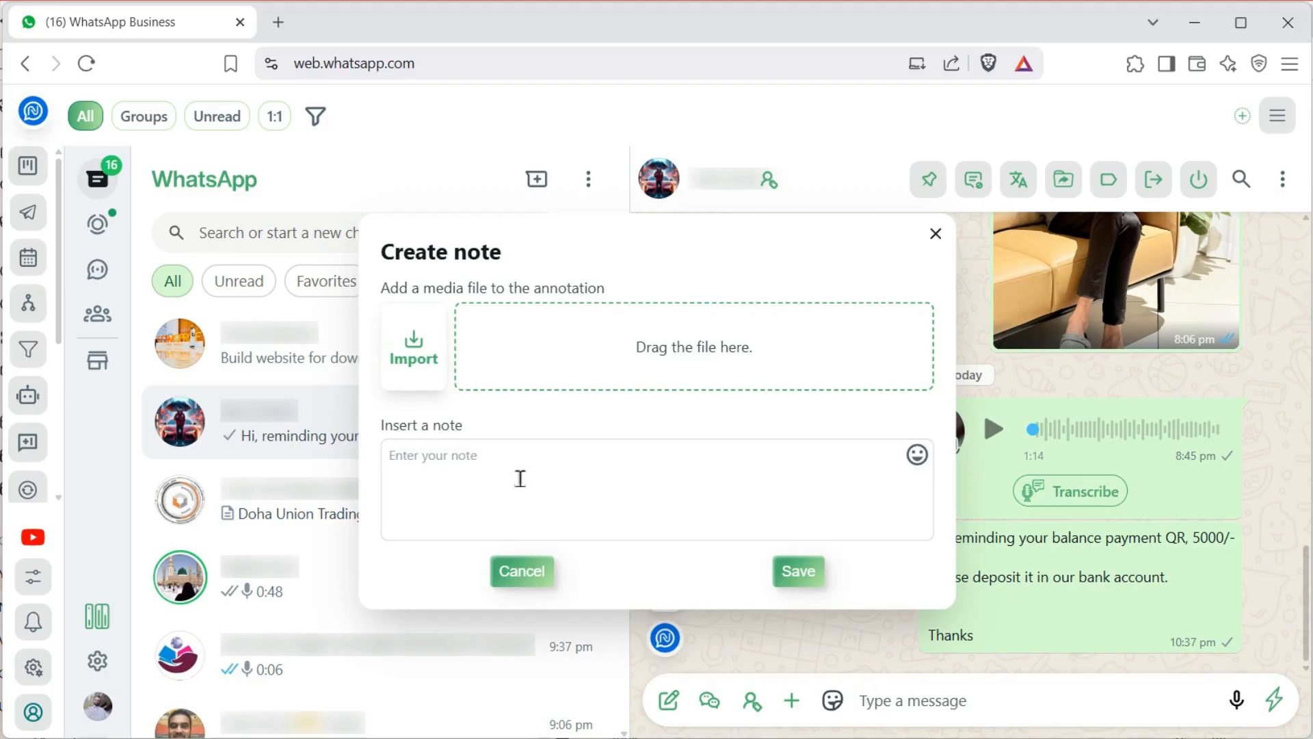
left_click(936, 235)
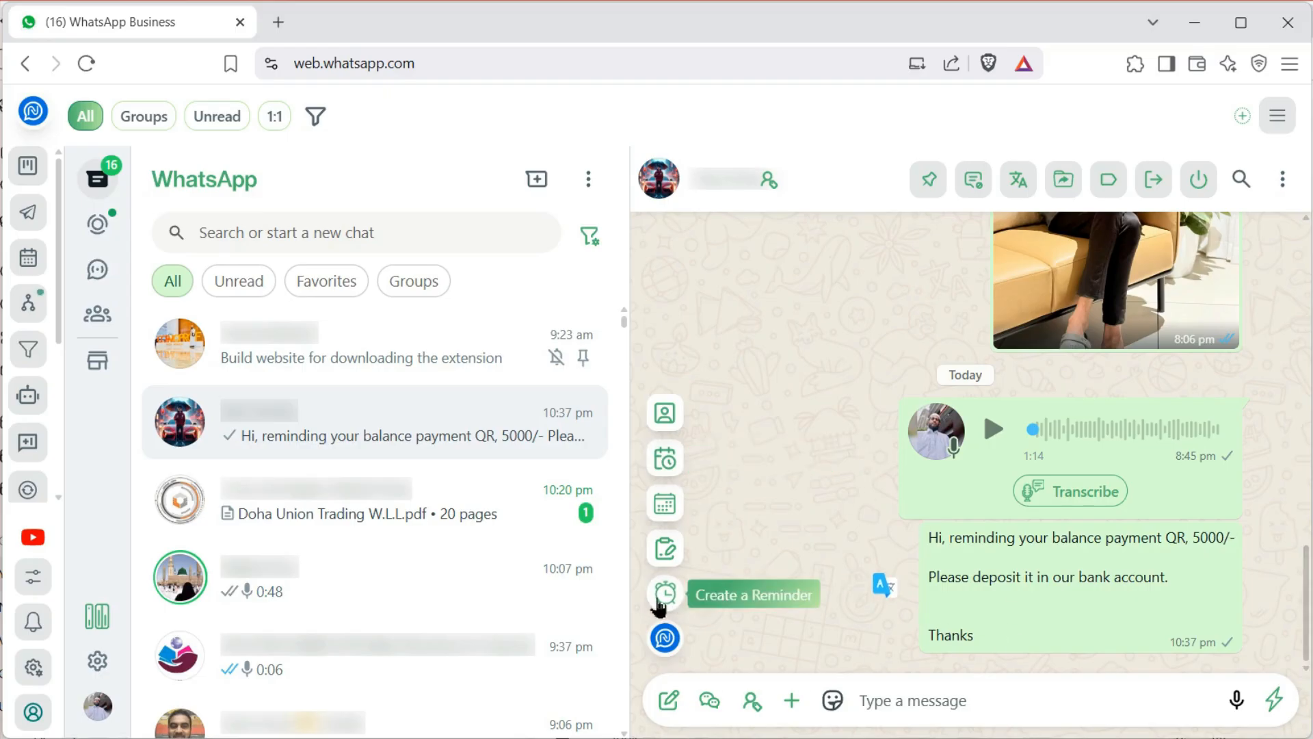
Create a reminder named 'Call reminding' with the description 'For follow up reminding call'
left_click(662, 595)
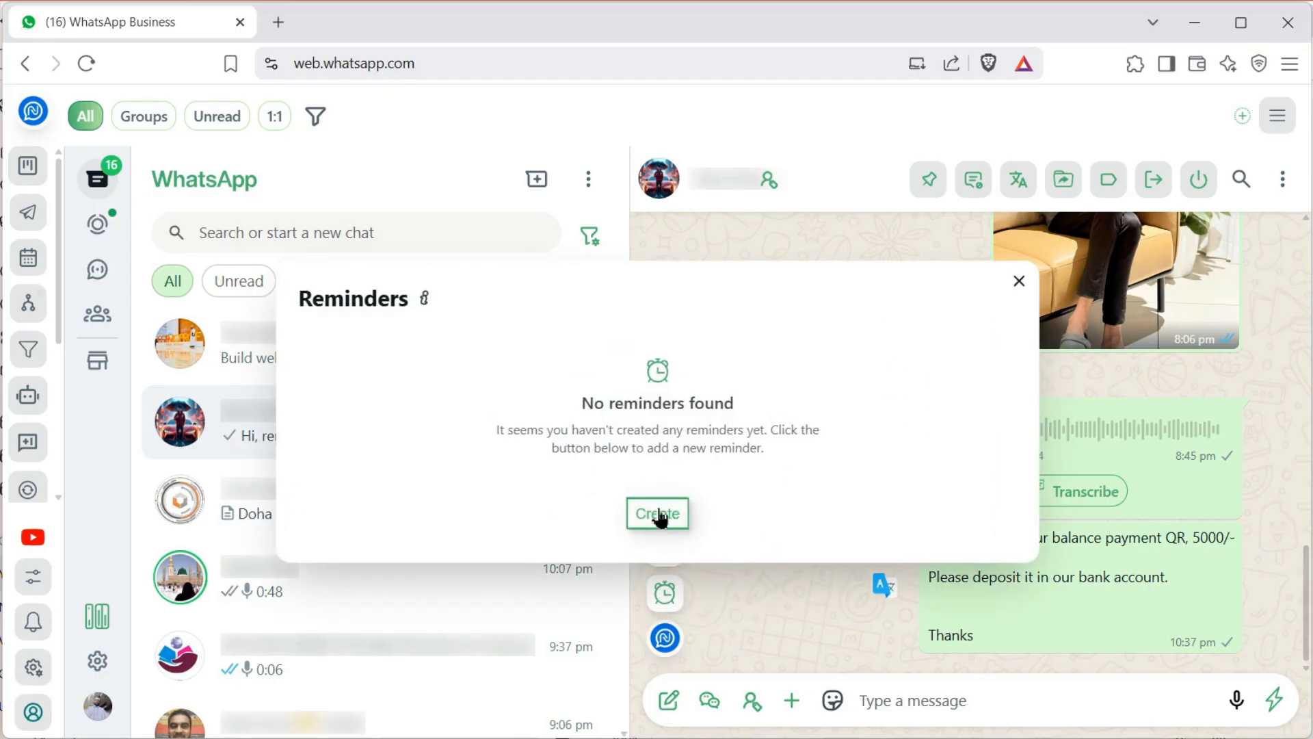
left_click(658, 515)
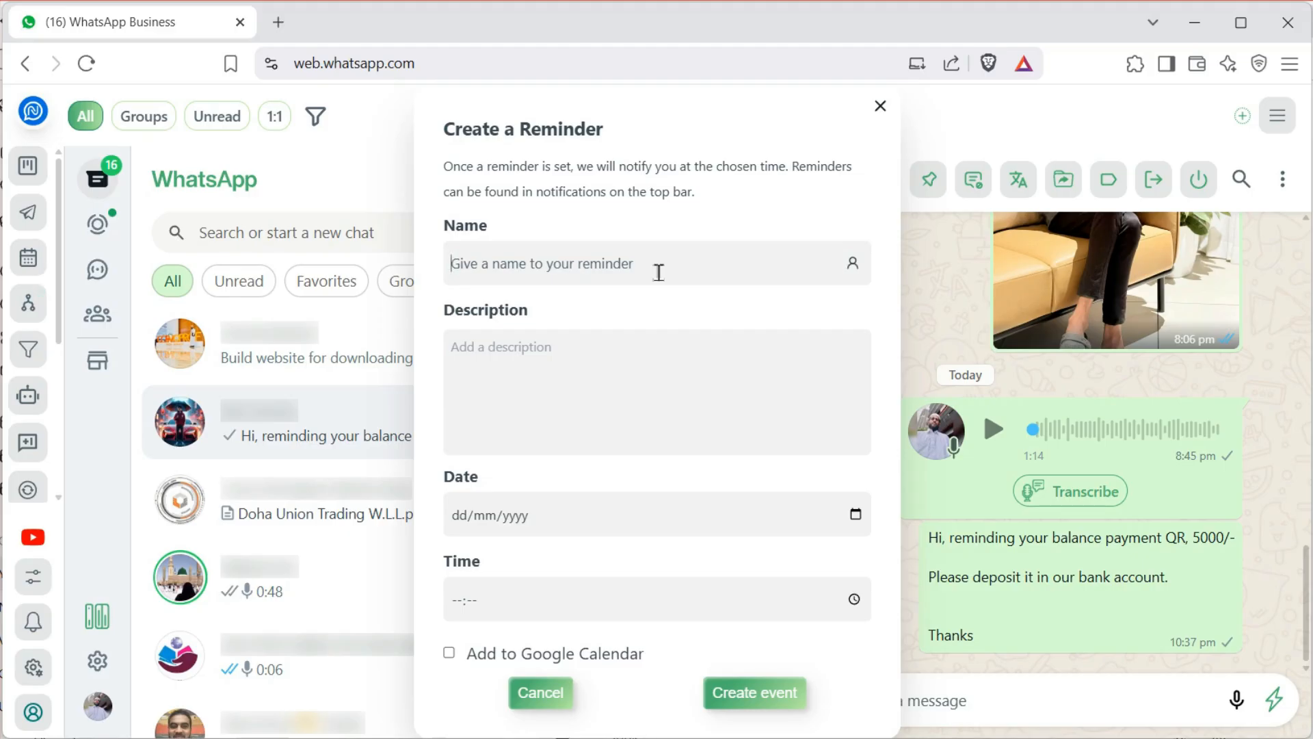
type("Call reminding")
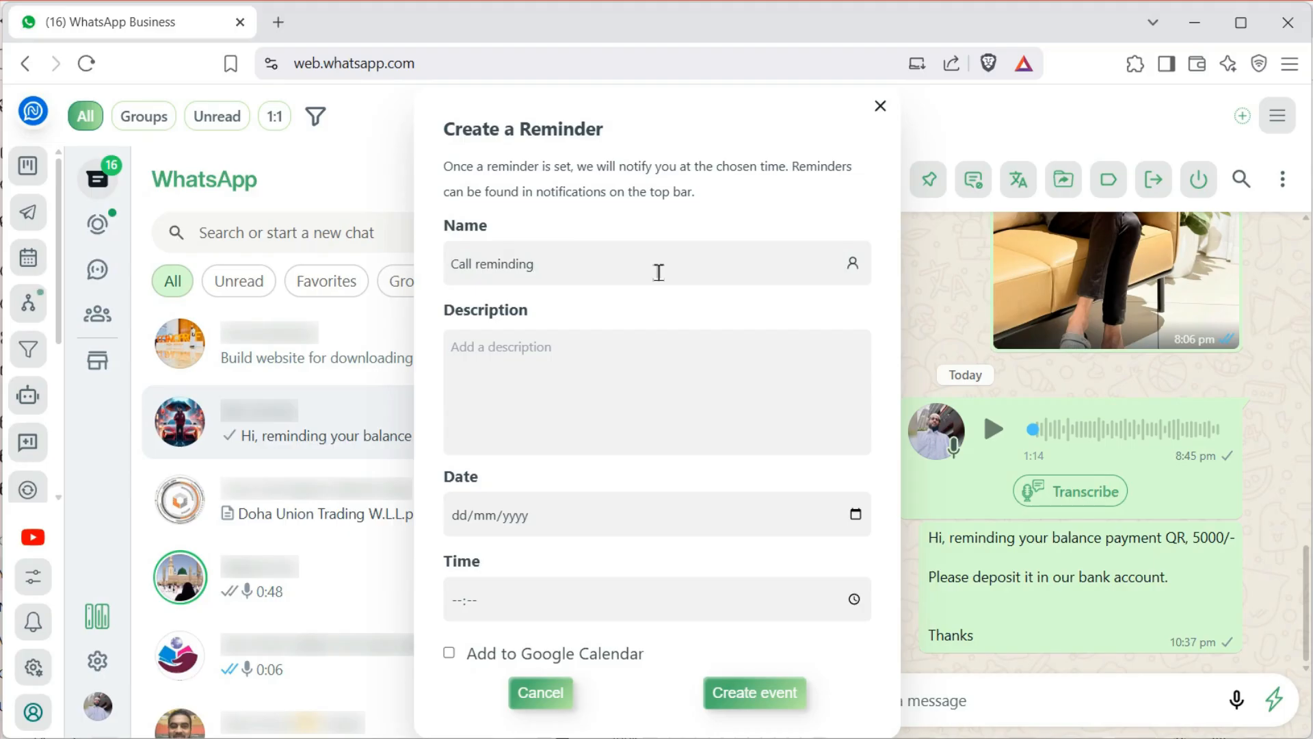
left_click(598, 392)
type("F")
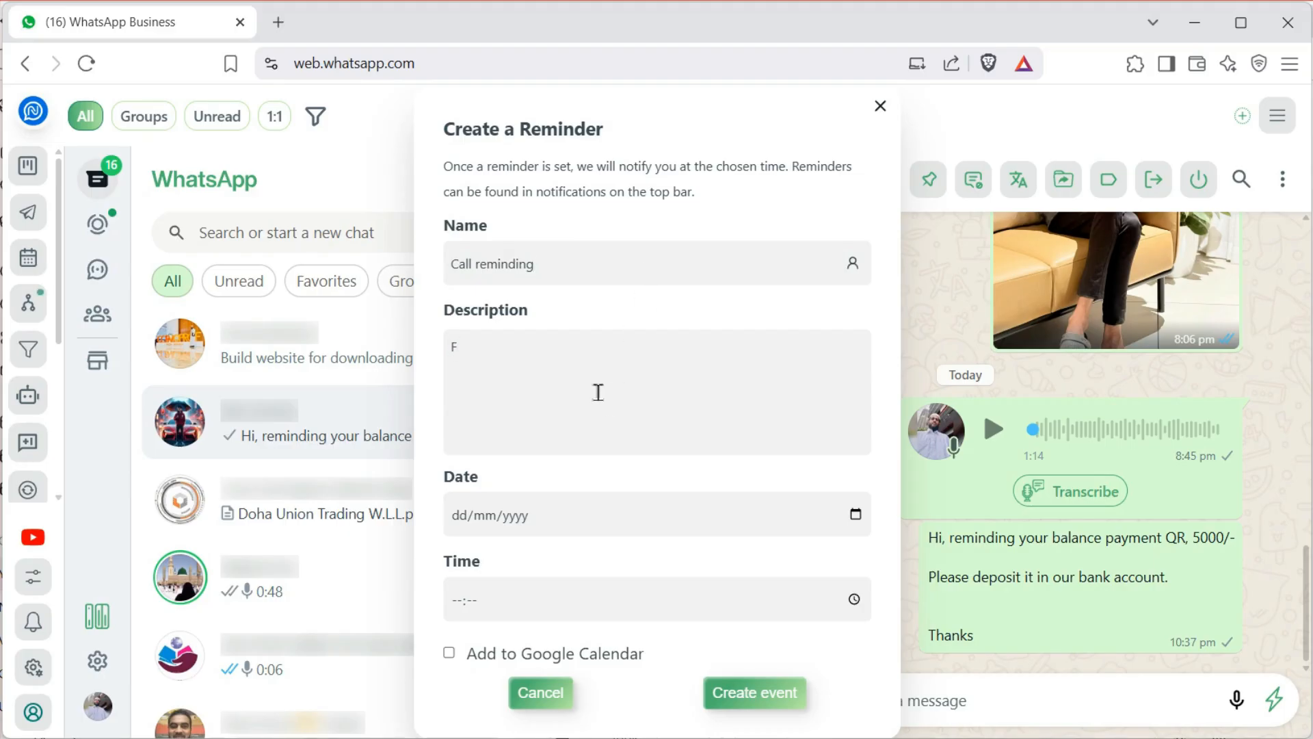
type("or follow up reminding call")
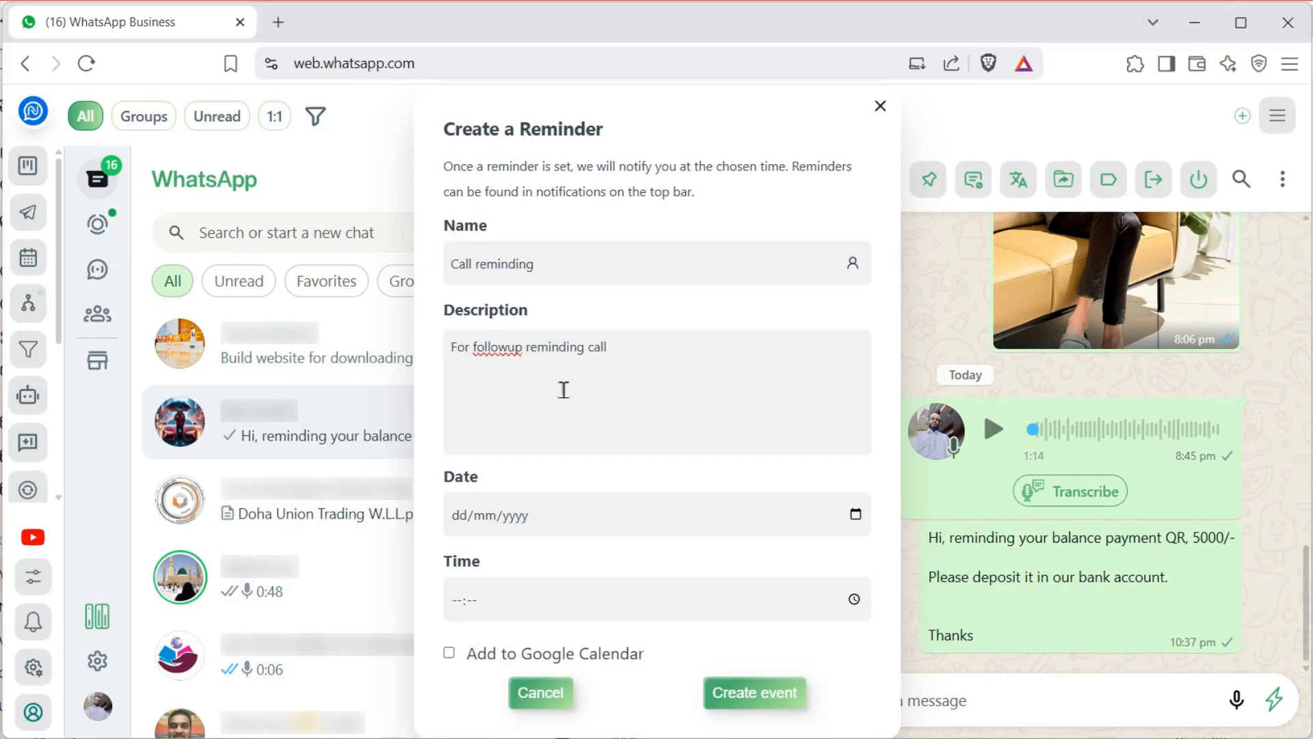
left_click(509, 350)
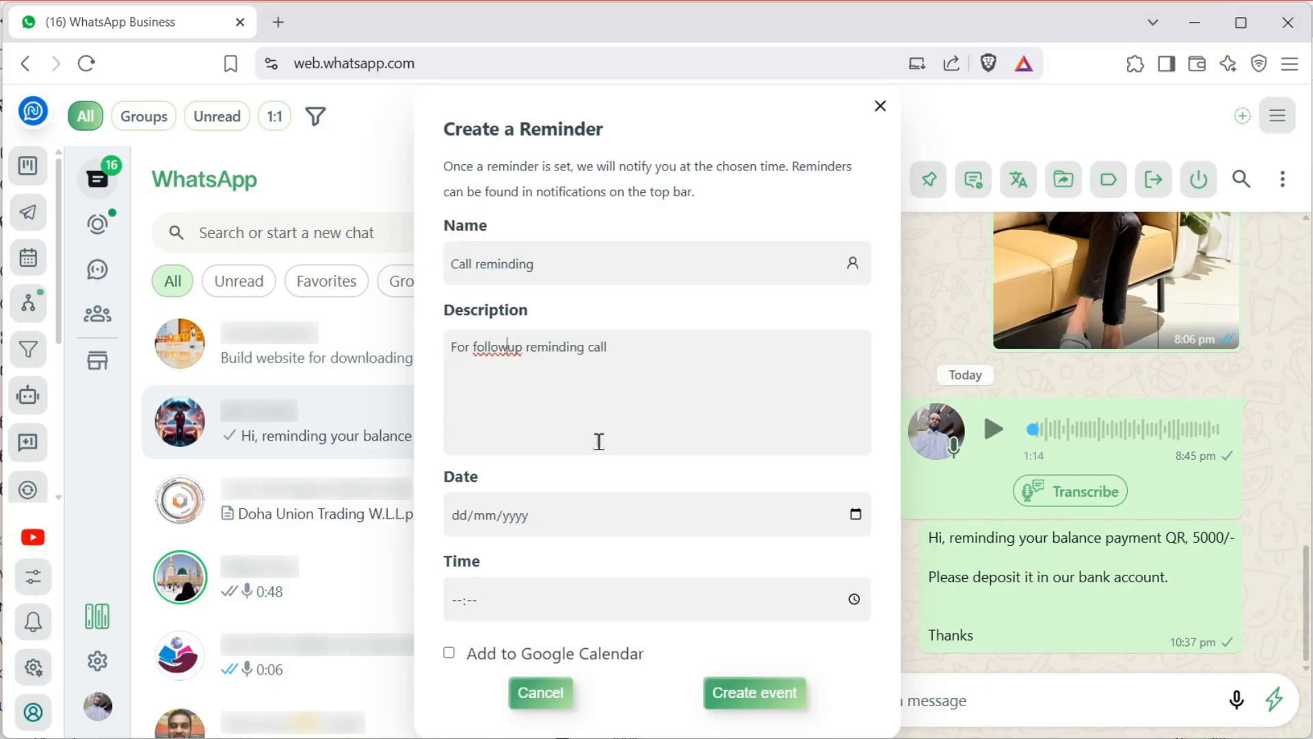
Set the reminder for 15 June 2025 at 22:41 and save it
left_click(856, 514)
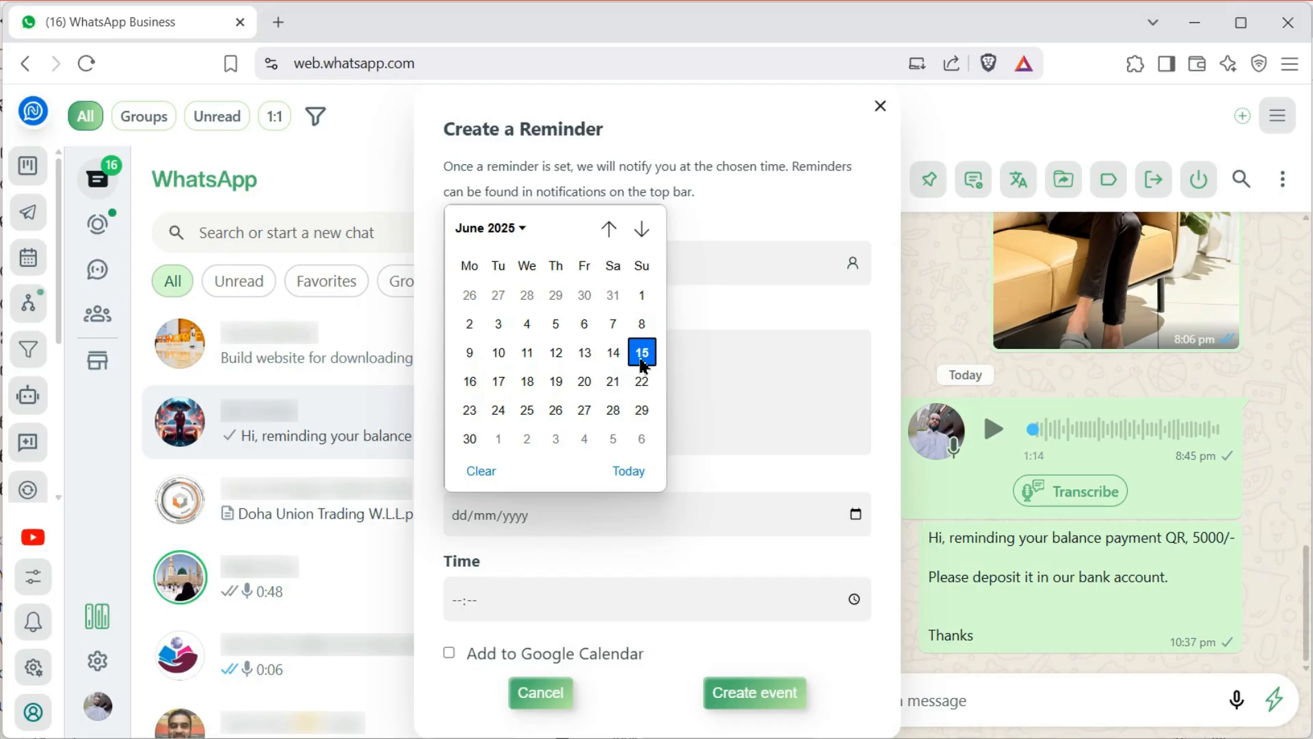
left_click(641, 353)
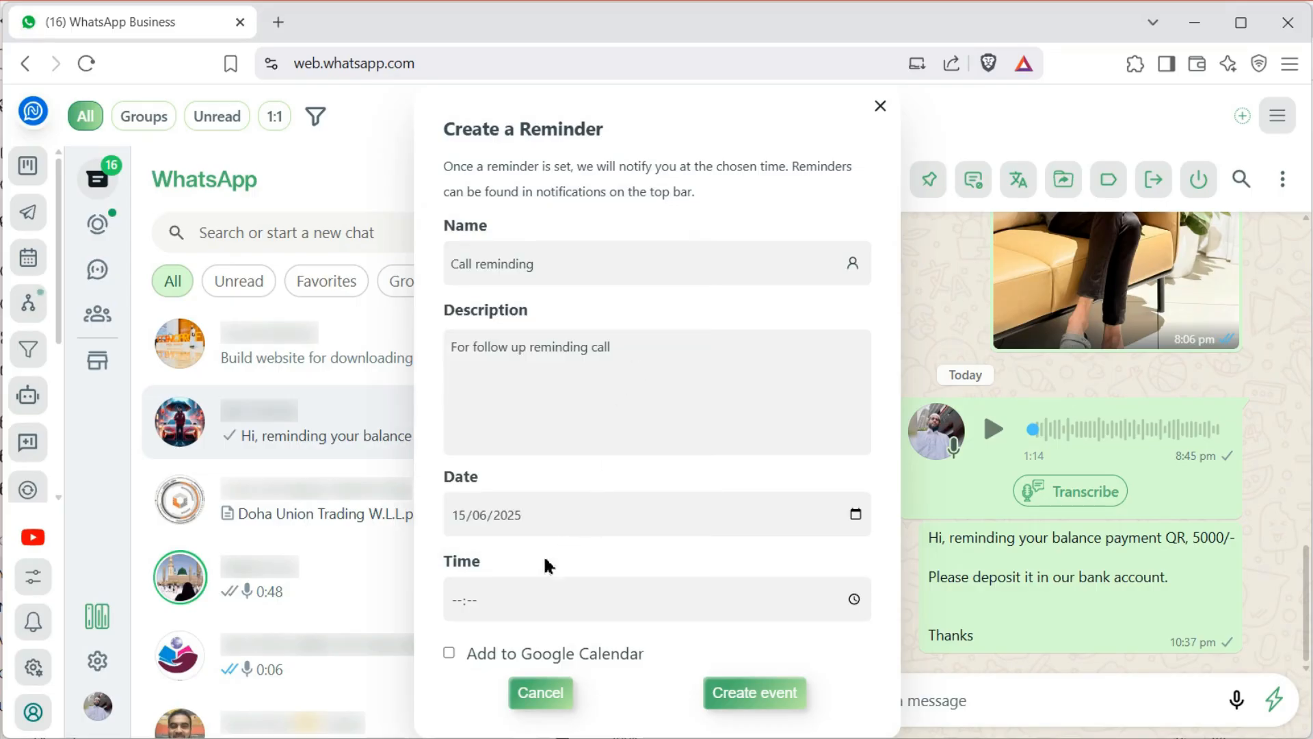
left_click(454, 608)
type("22:41")
left_click(764, 703)
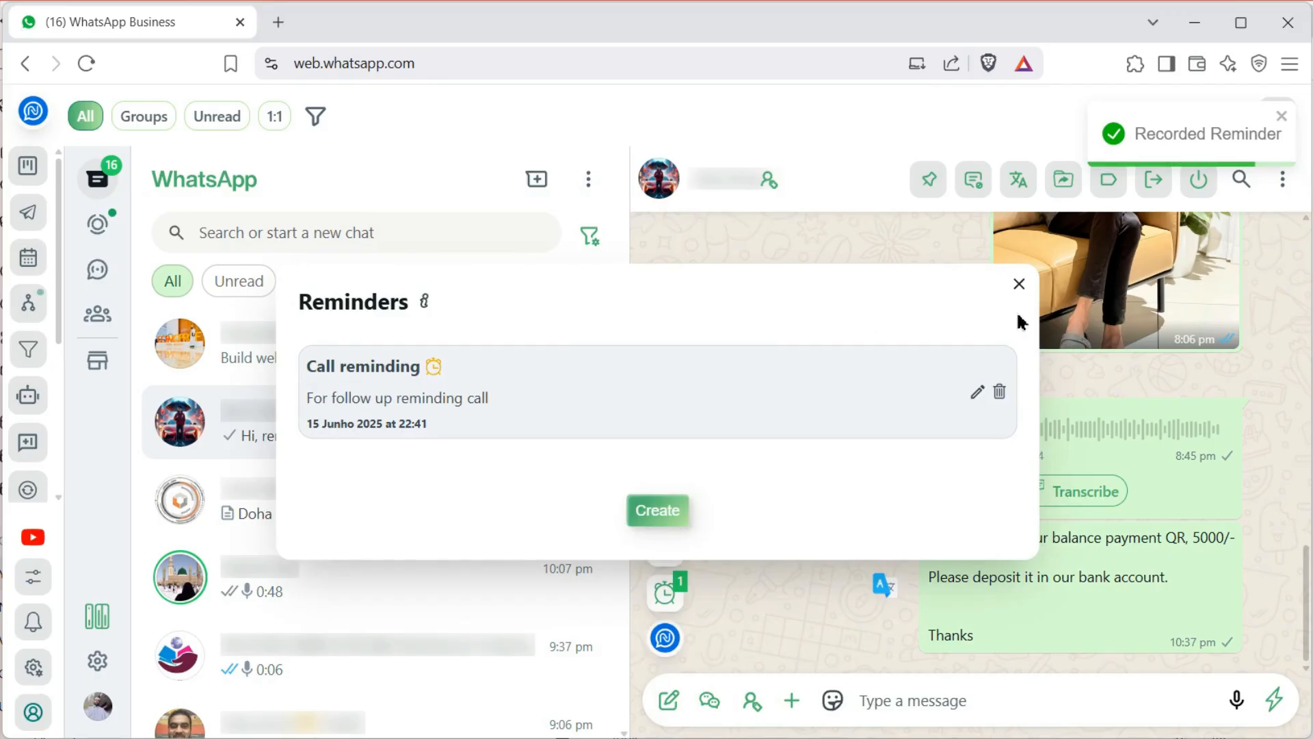
Close Reminders, mark the Call reminding notification read, and jump to its linked chat
left_click(1019, 284)
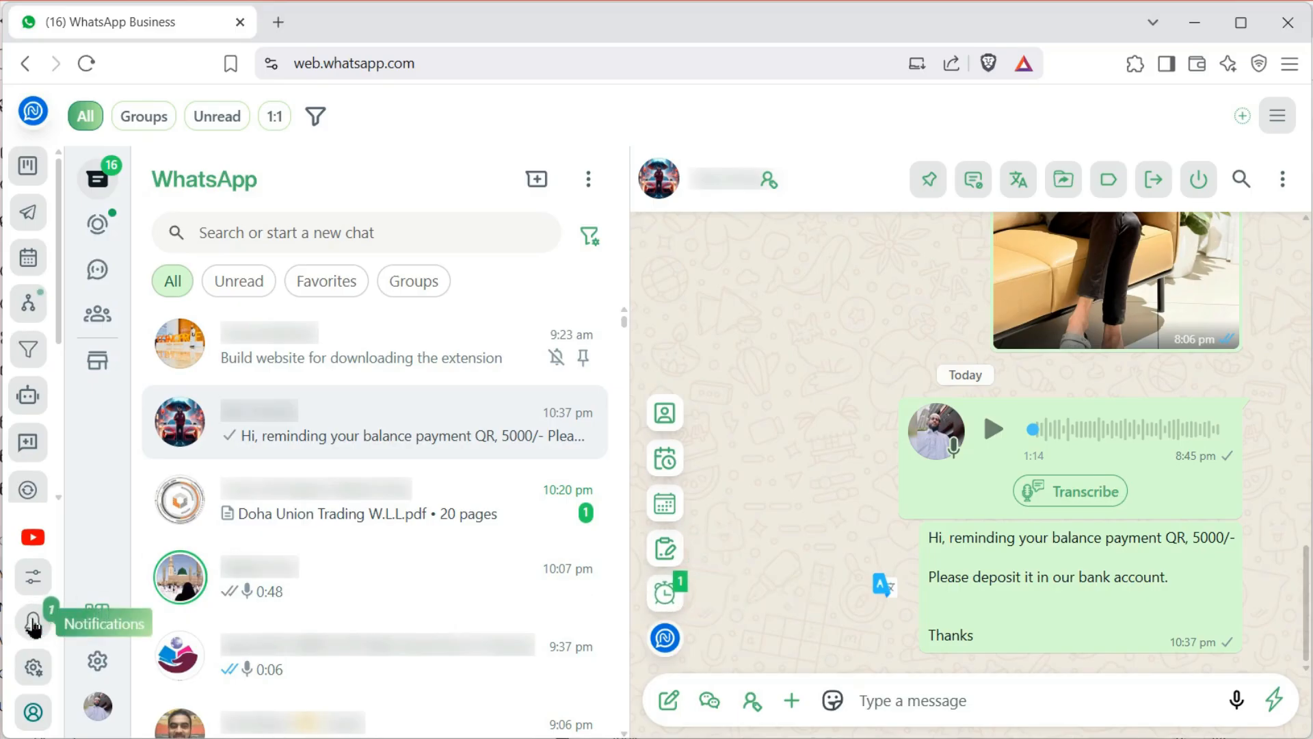
left_click(31, 624)
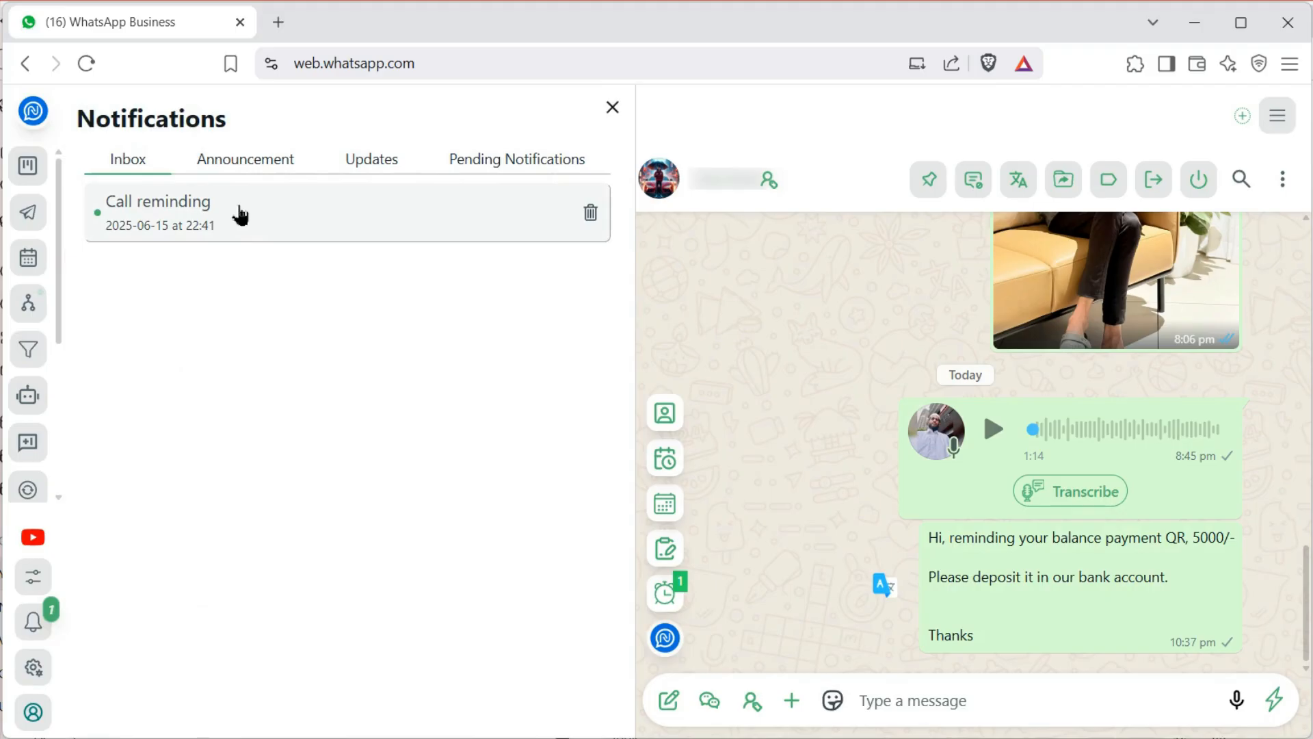
left_click(240, 214)
left_click(89, 119)
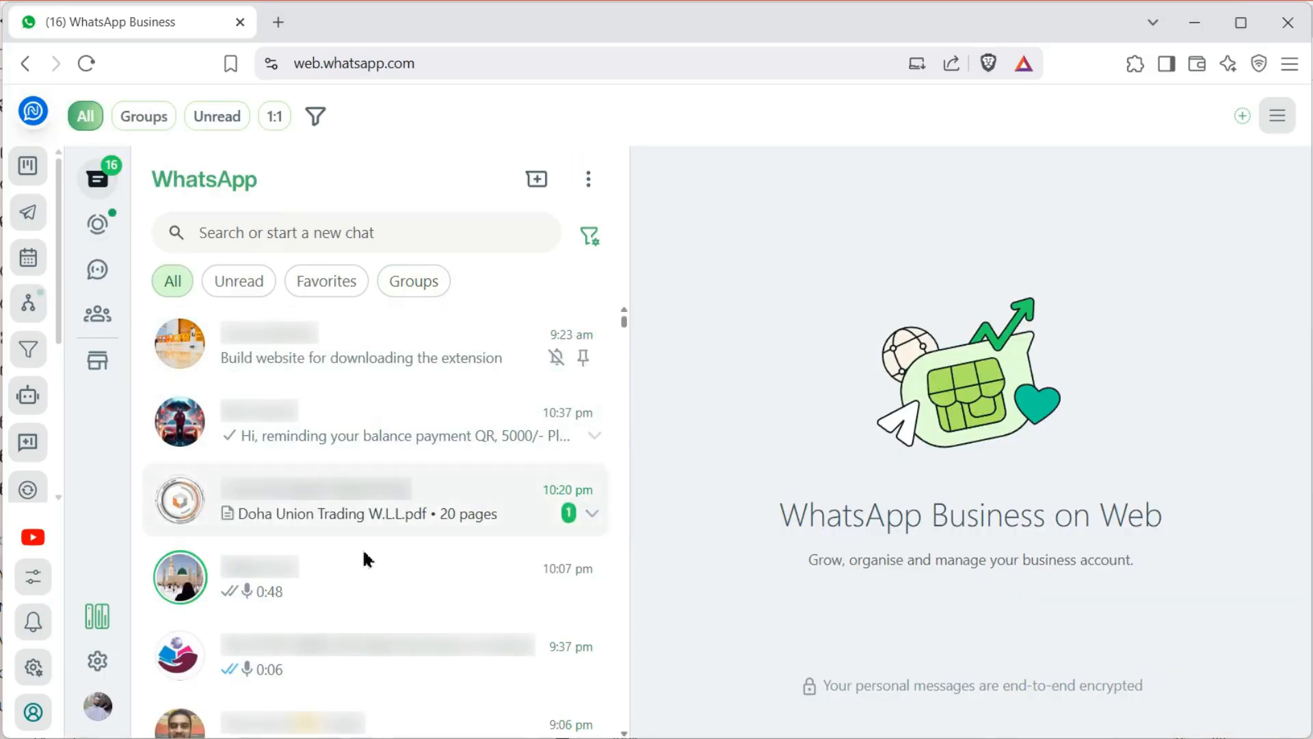
left_click(30, 624)
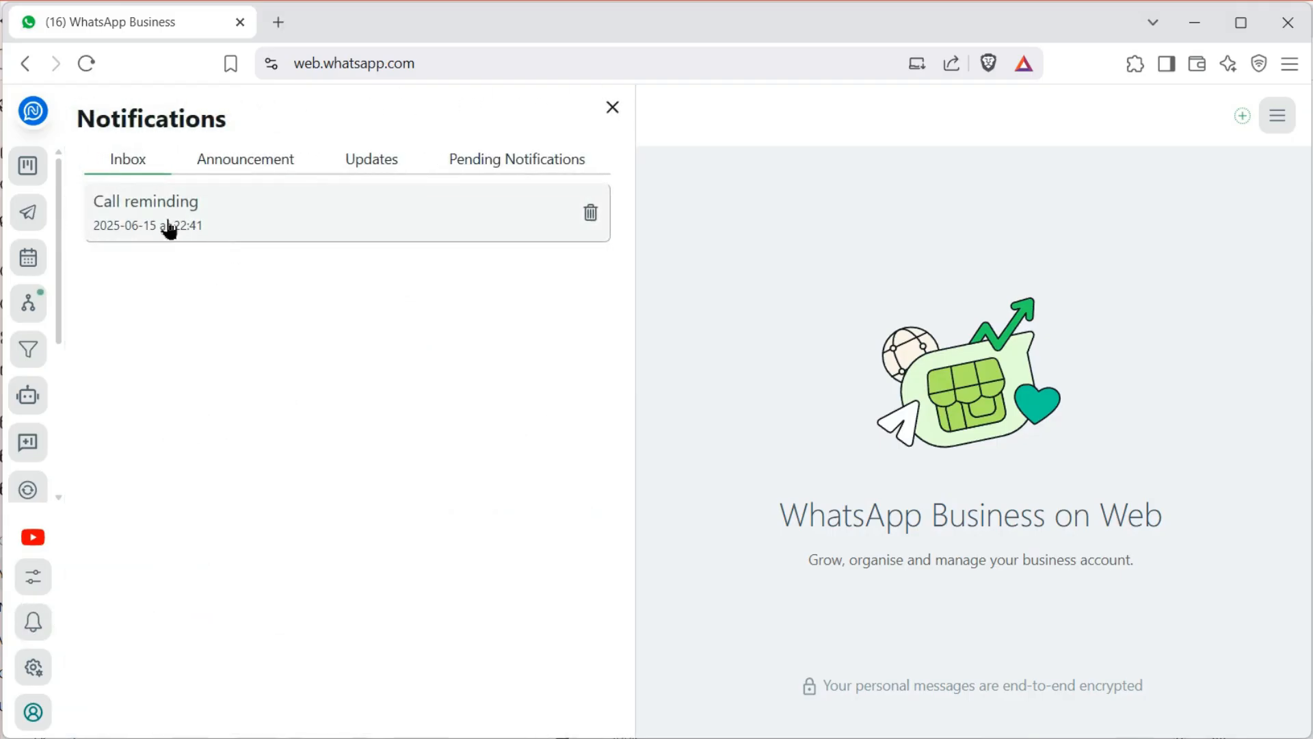
left_click(186, 220)
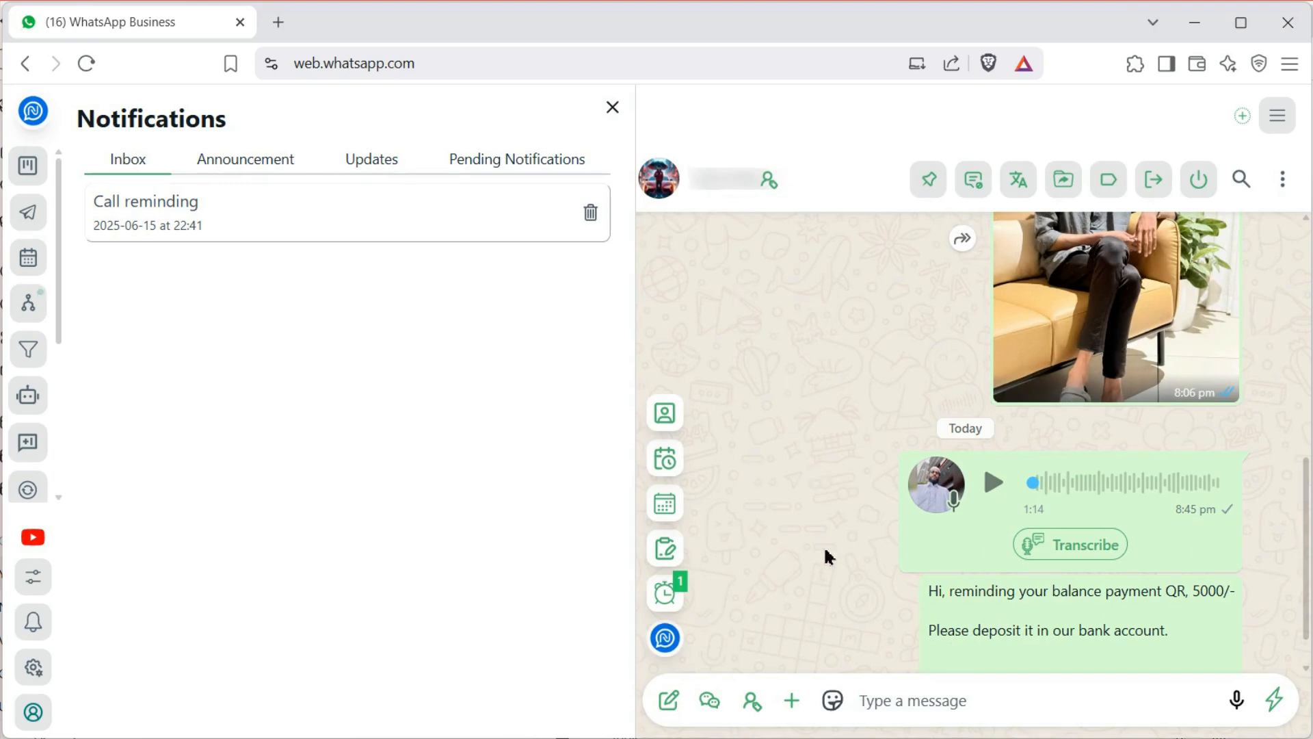
Save a pasted note marking the contact as a referral customer, then verify it in Notes
left_click(664, 549)
left_click(664, 495)
left_click(603, 493)
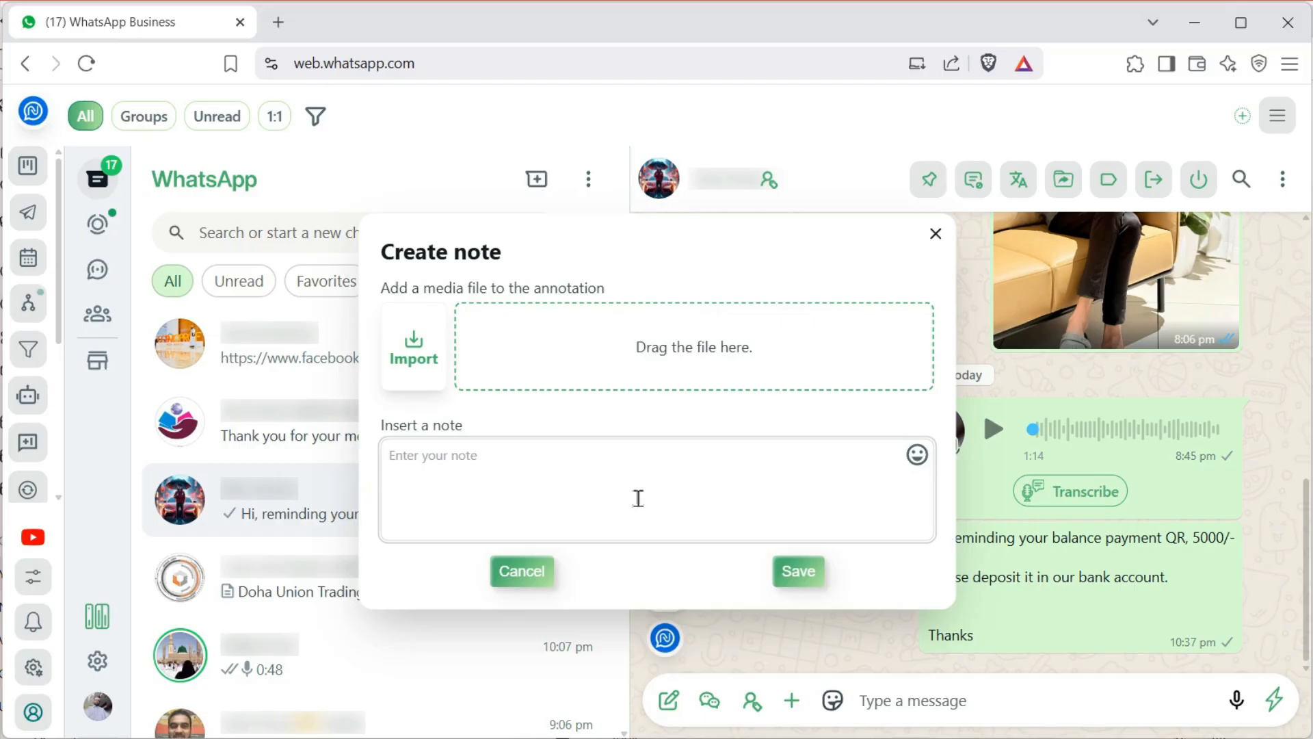
type("This person is a customer referred by Siraj.")
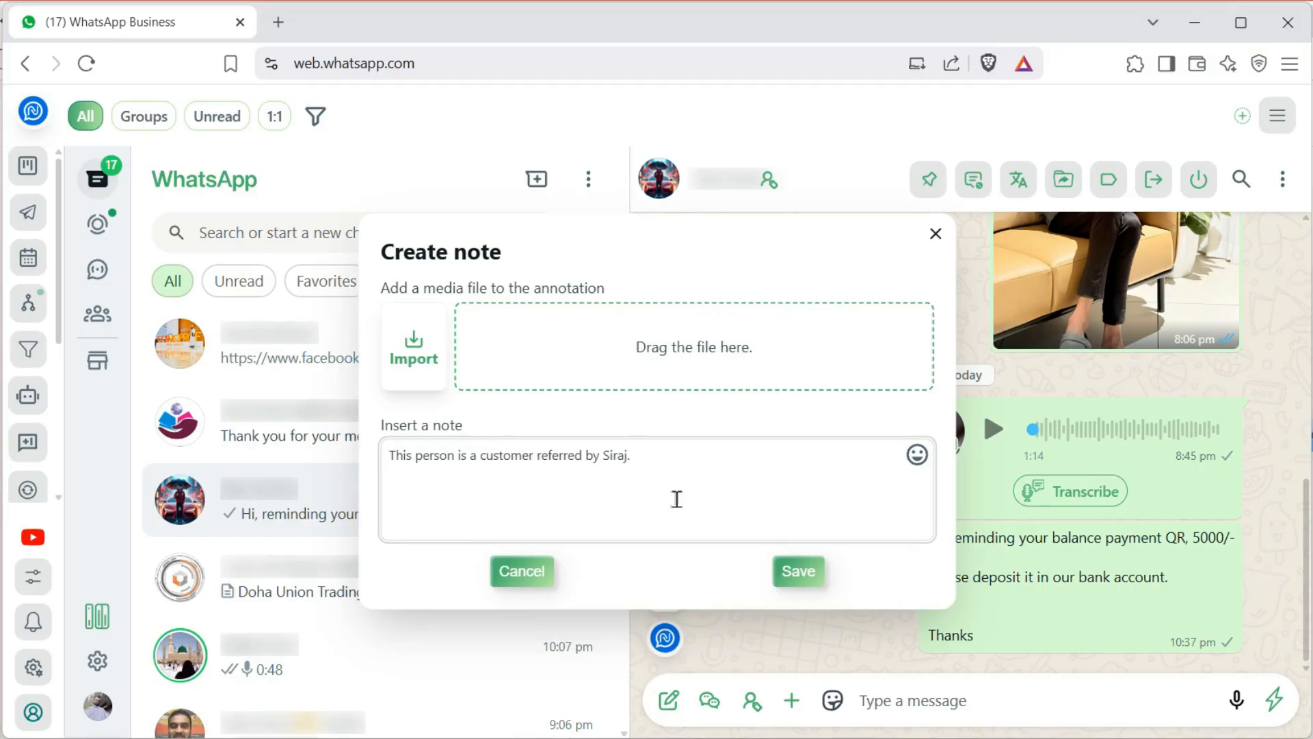
left_click(798, 574)
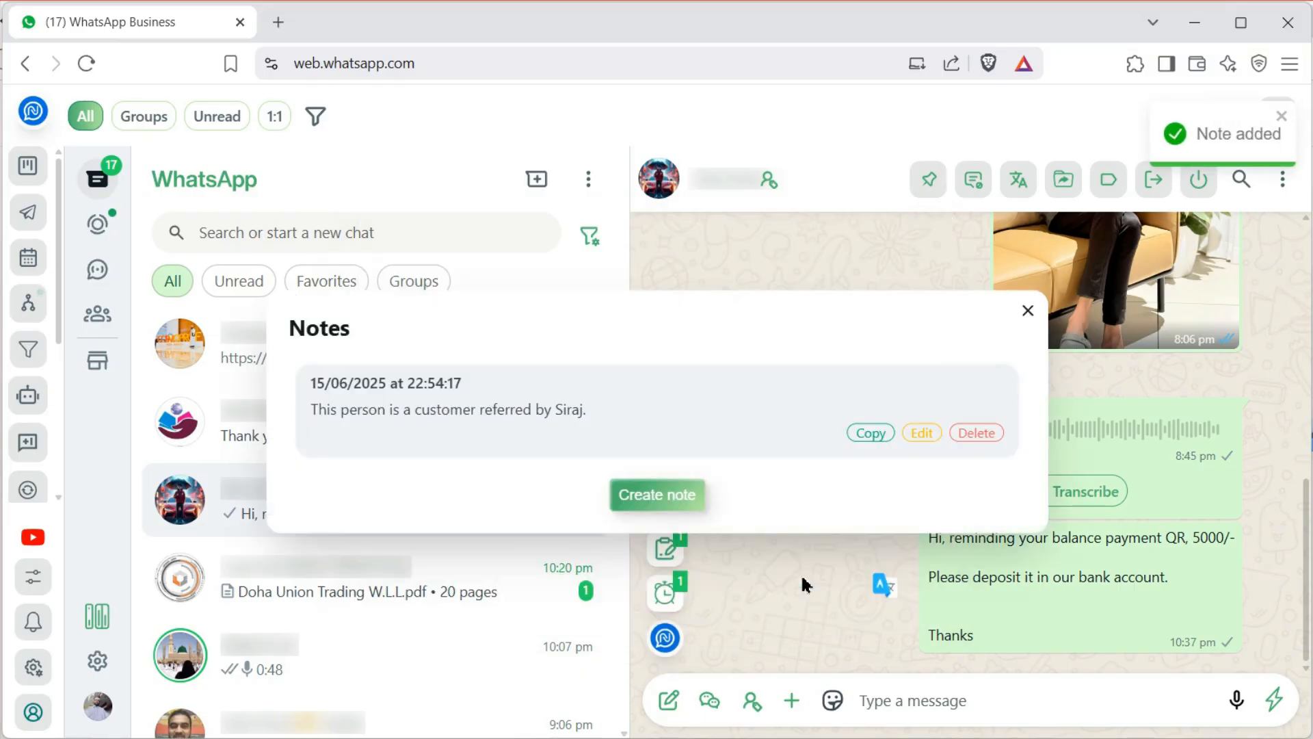
left_click(1027, 310)
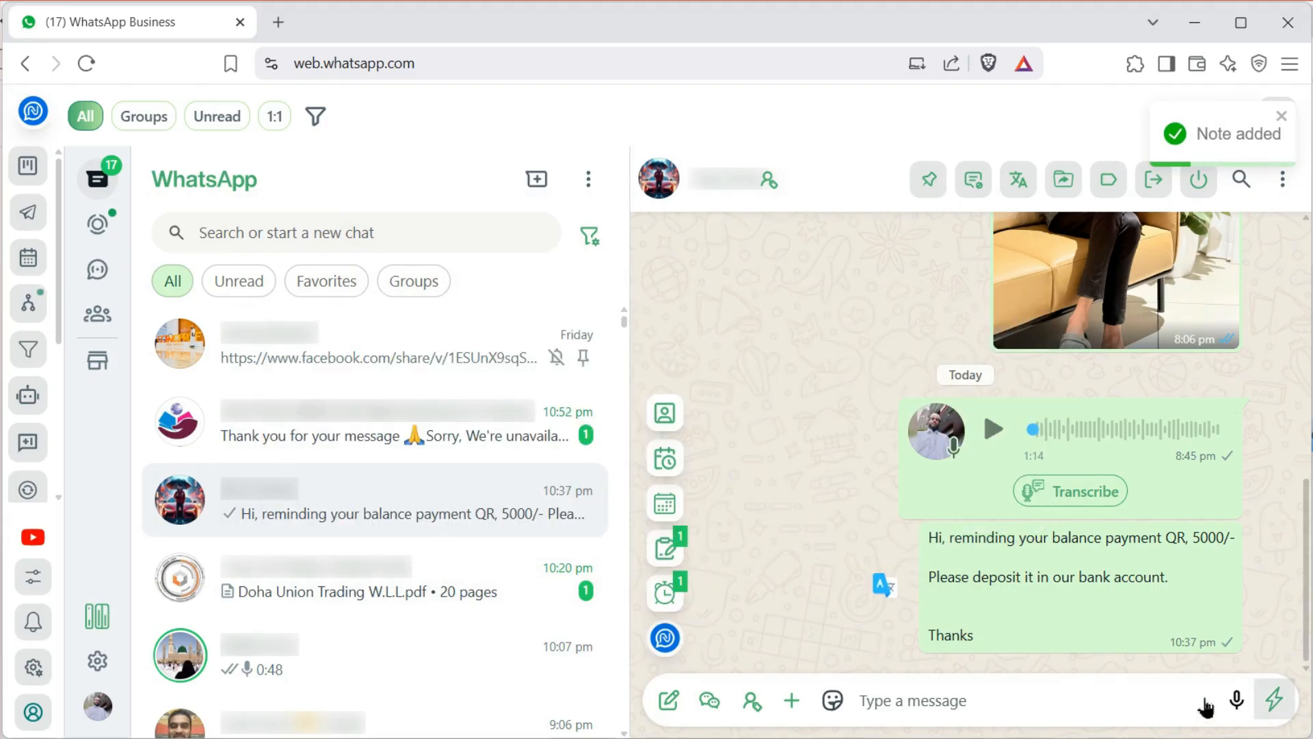
left_click(664, 555)
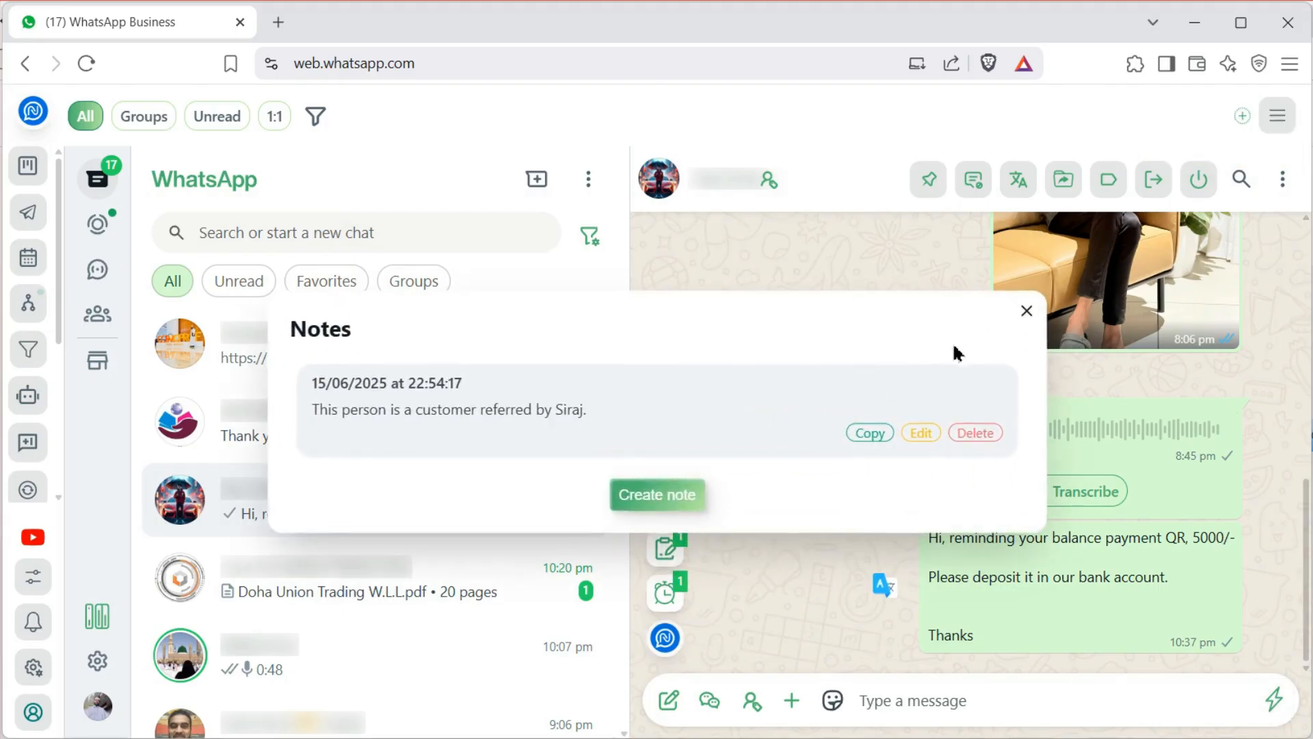
left_click(1027, 310)
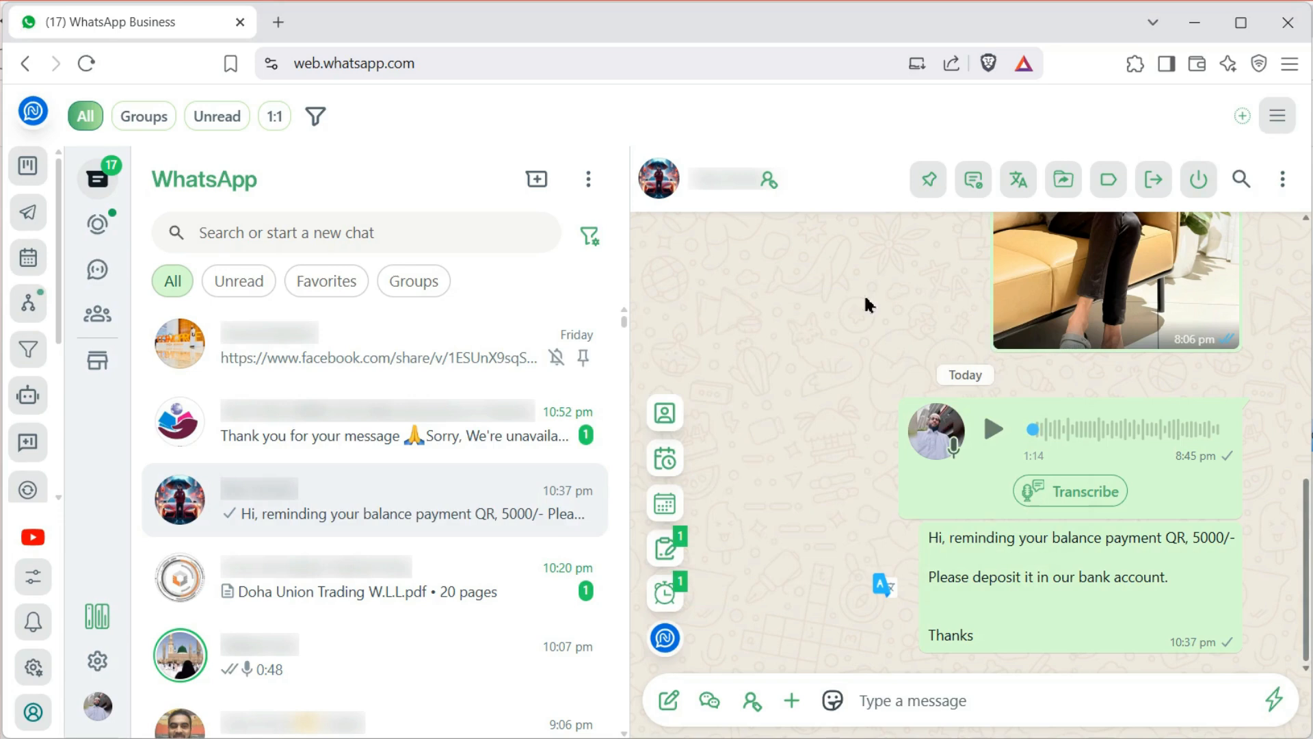
Toggle the Groups filter off and reopen the payment reminder conversation
left_click(161, 120)
left_click(95, 128)
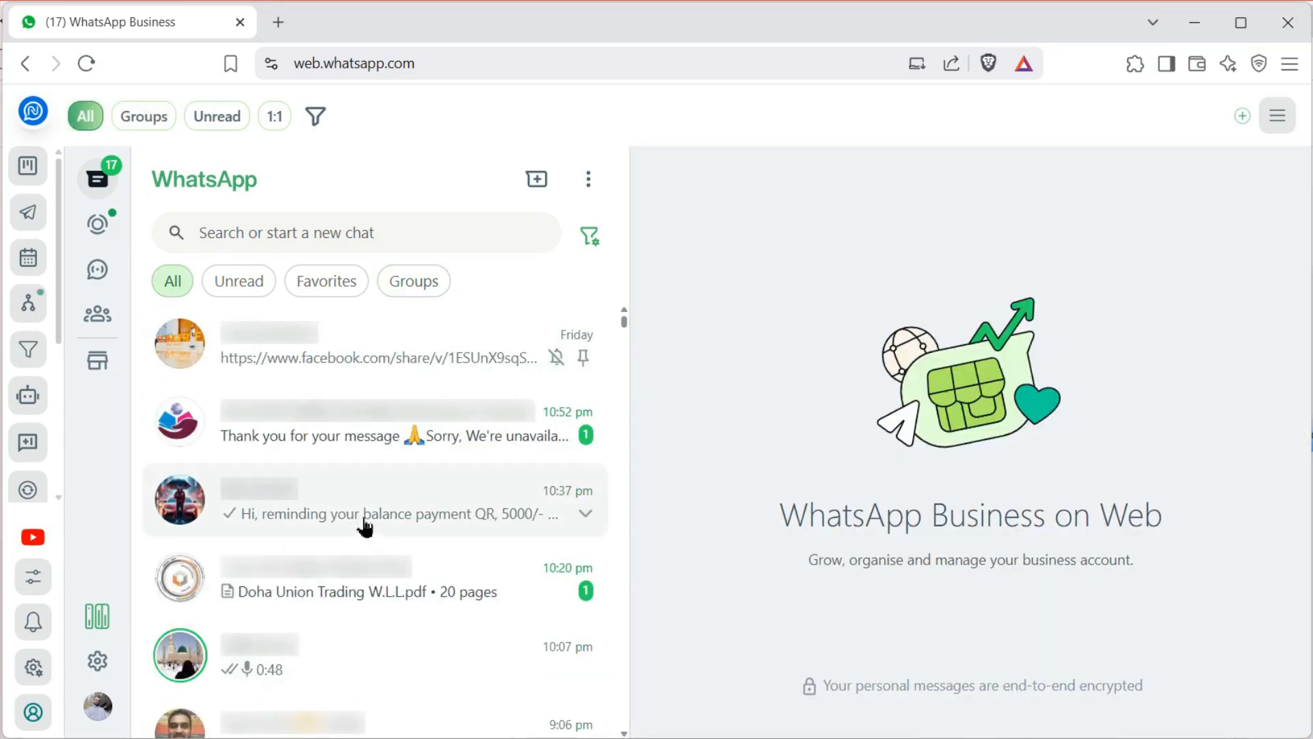
left_click(422, 357)
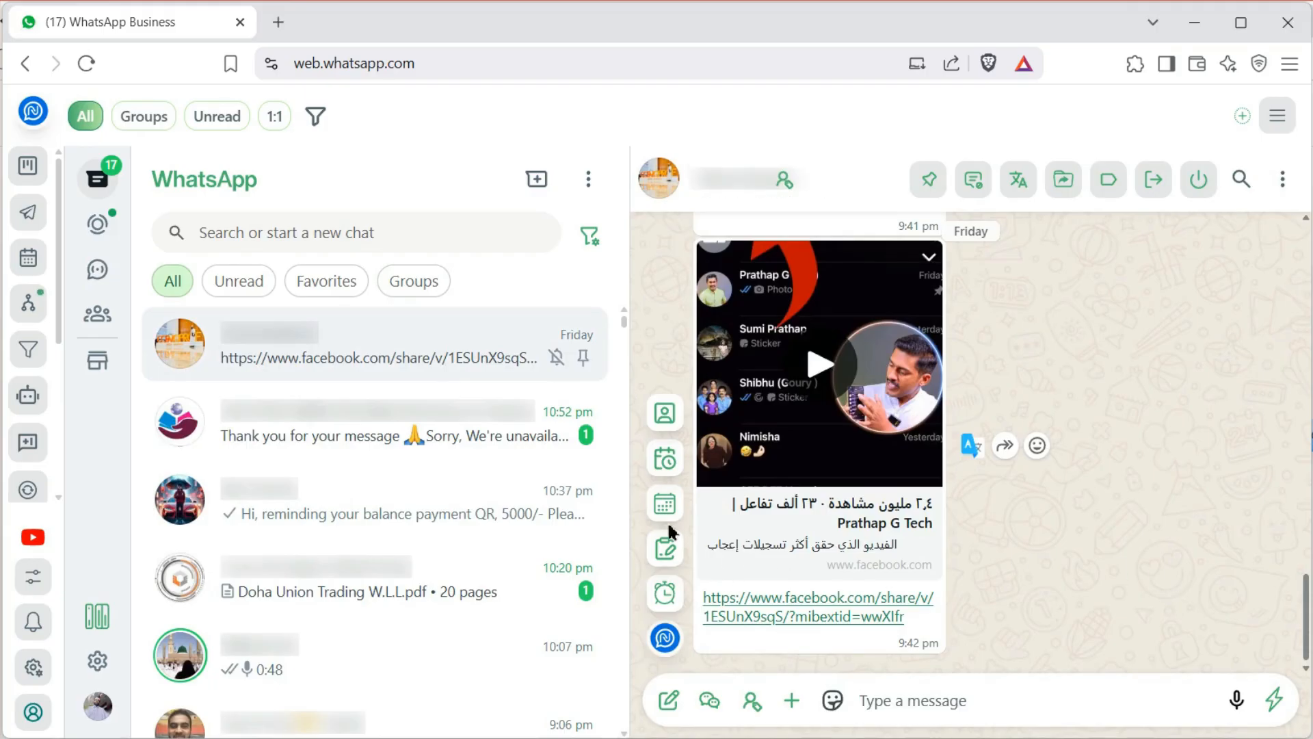
left_click(335, 517)
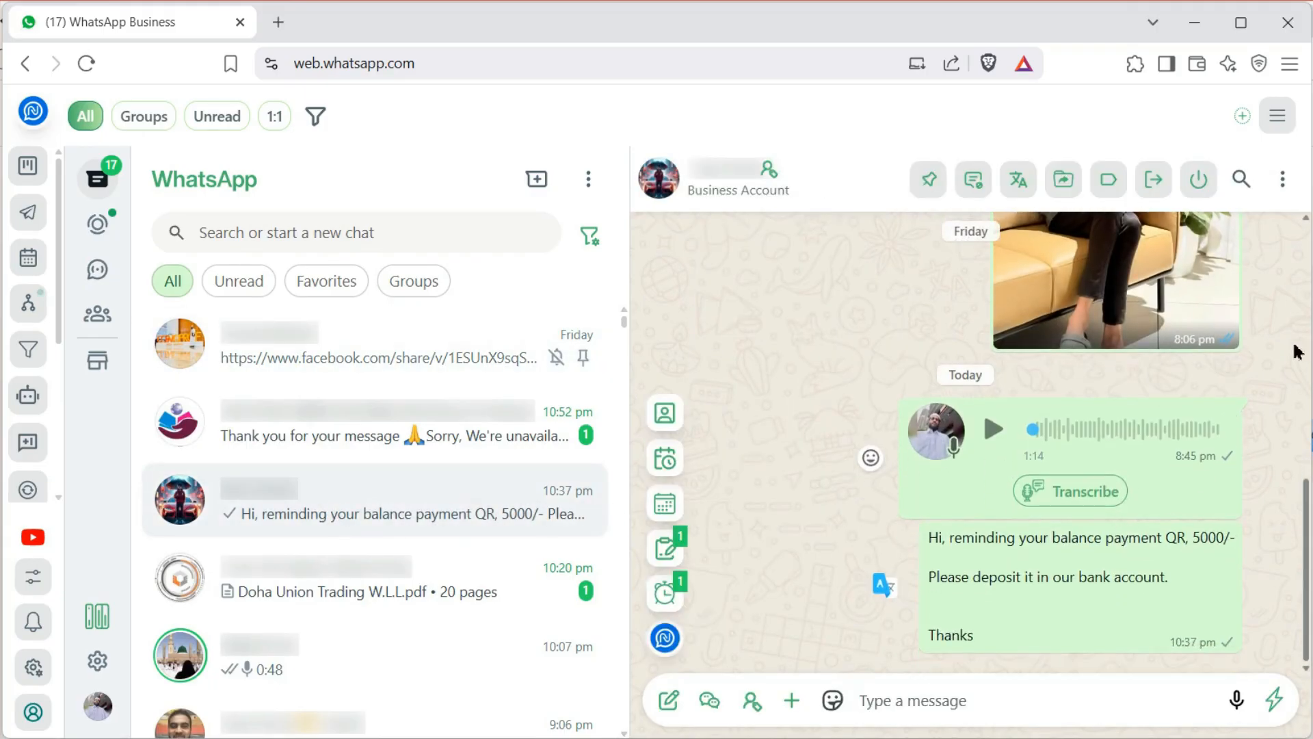
Read the contact's note from the quick replies panel, then show the six quick replies again
left_click(1277, 699)
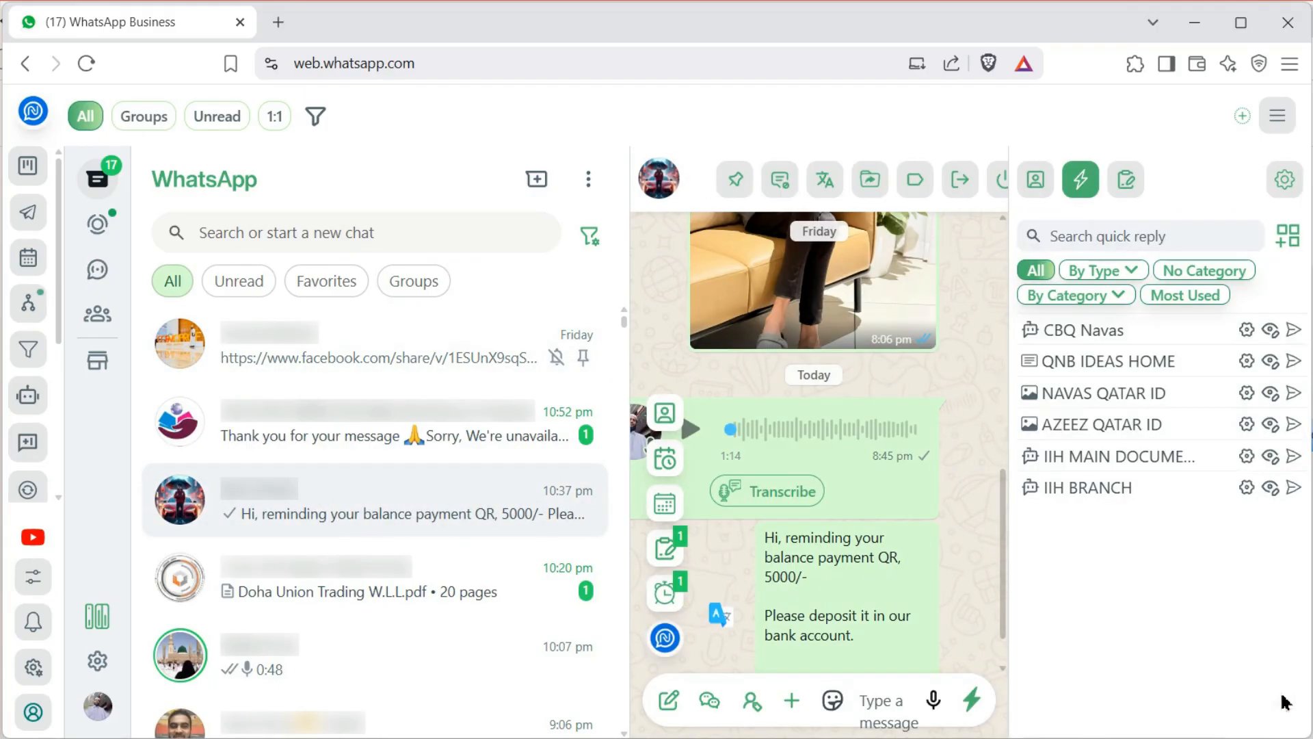
left_click(1126, 183)
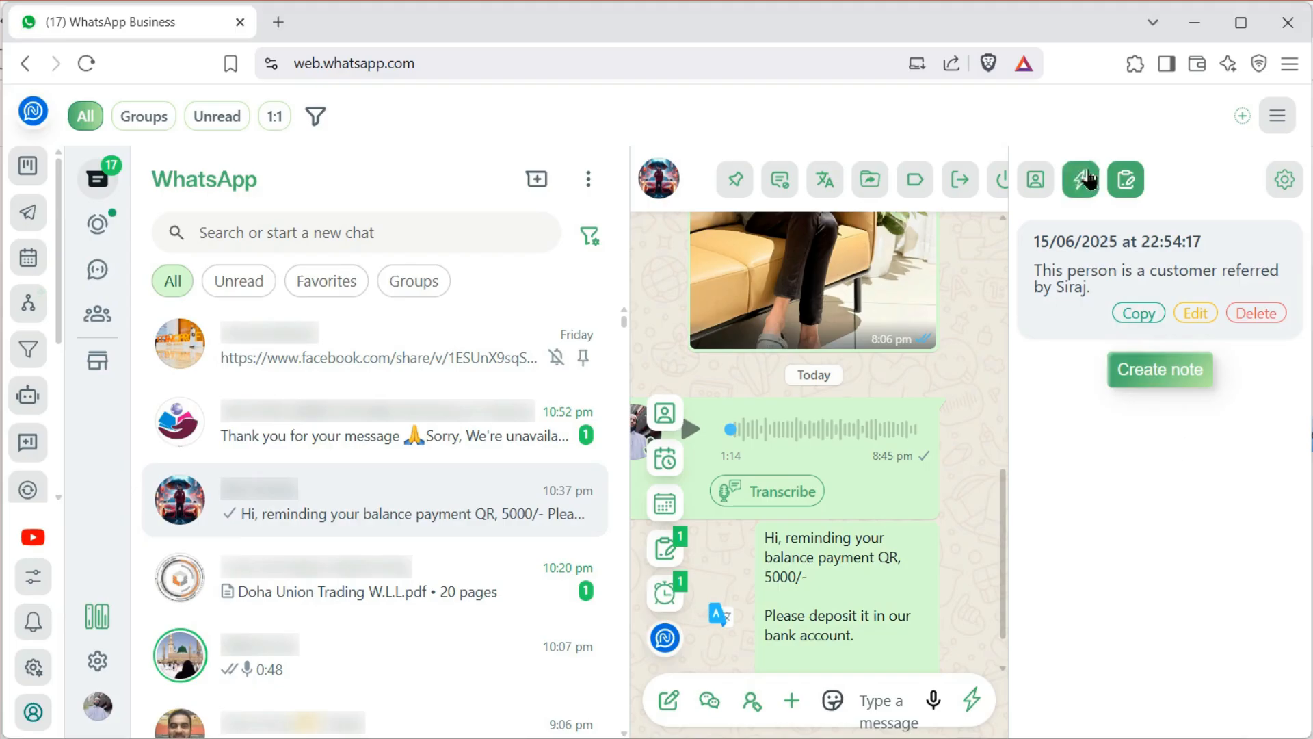
left_click(971, 699)
left_click(975, 702)
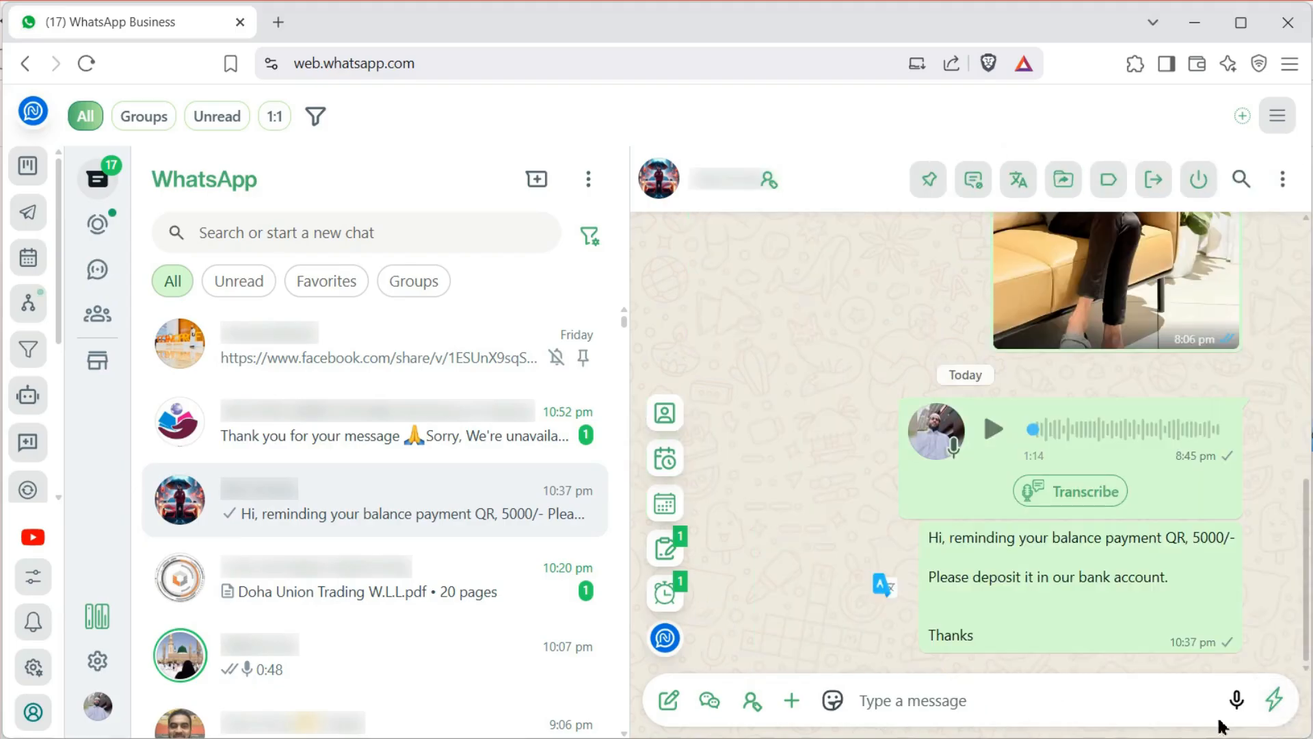
left_click(1274, 707)
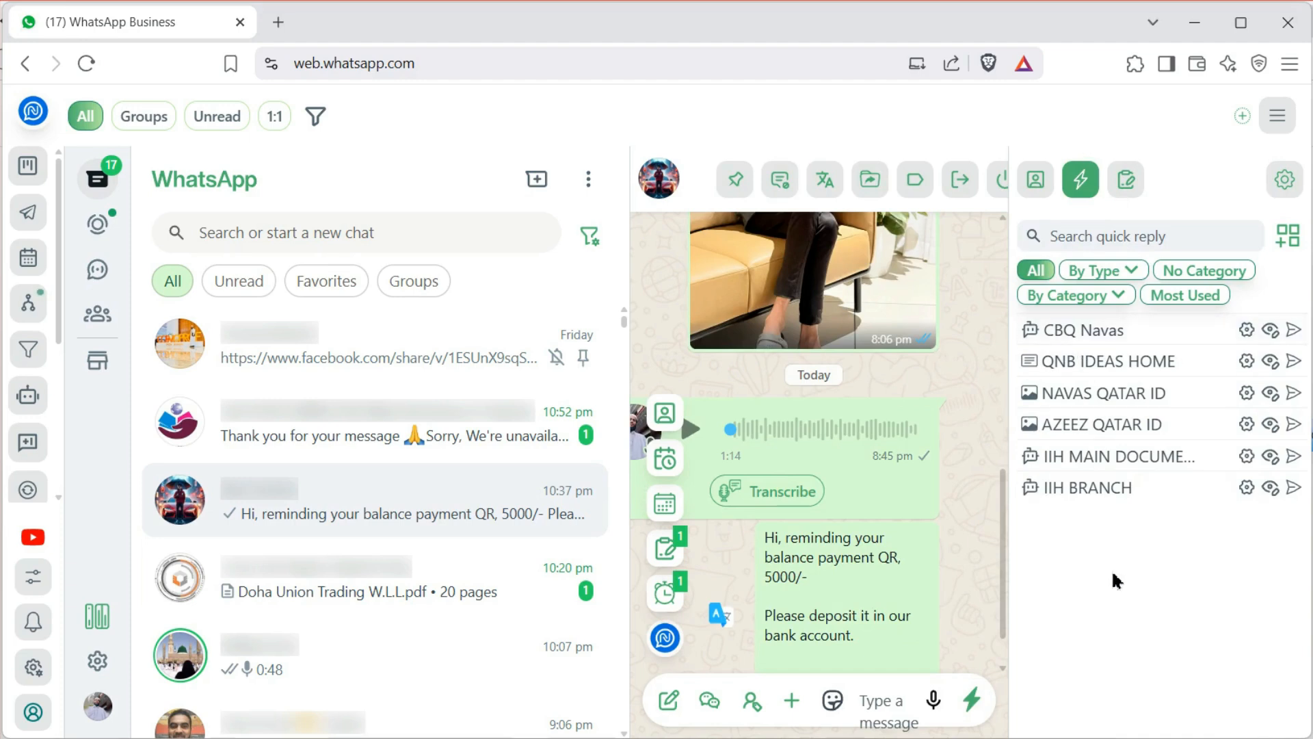
Send the QNB IDEAS HOME bank-details quick reply into the chat, then reopen quick replies
scroll(926, 503, "down", 2)
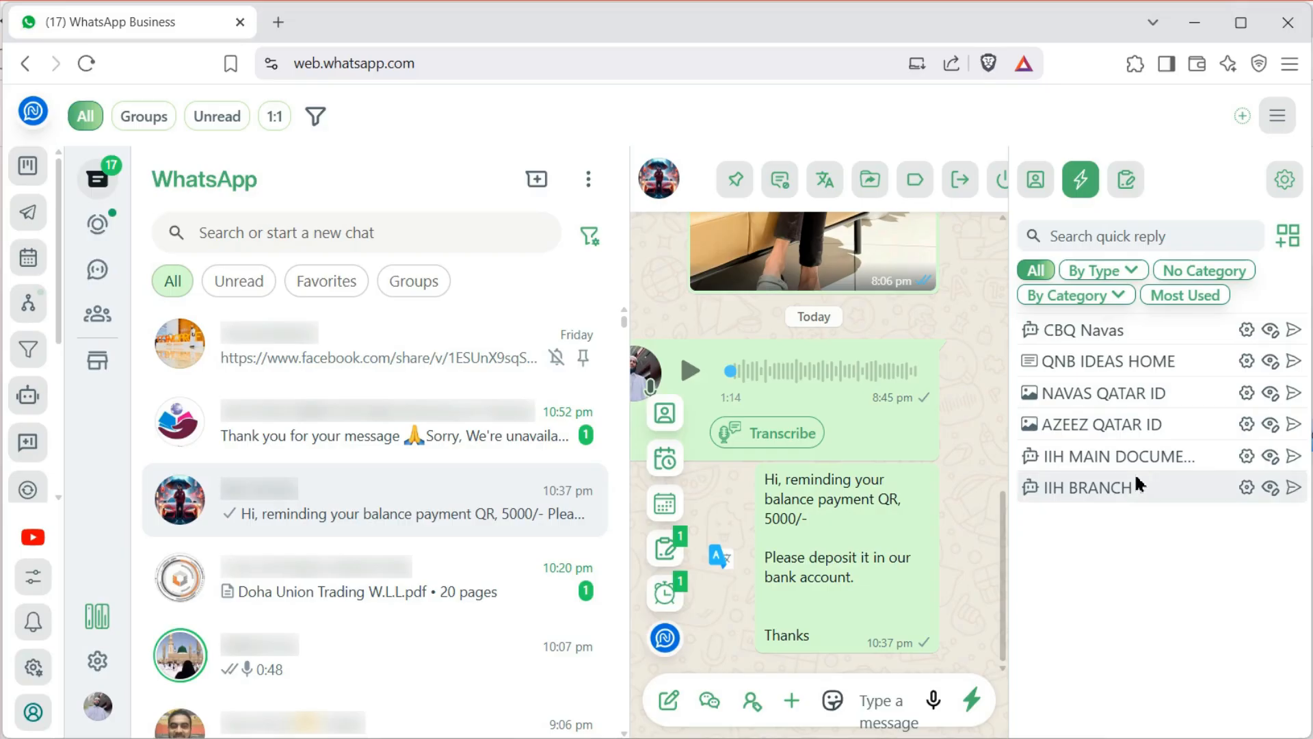
left_click(1293, 368)
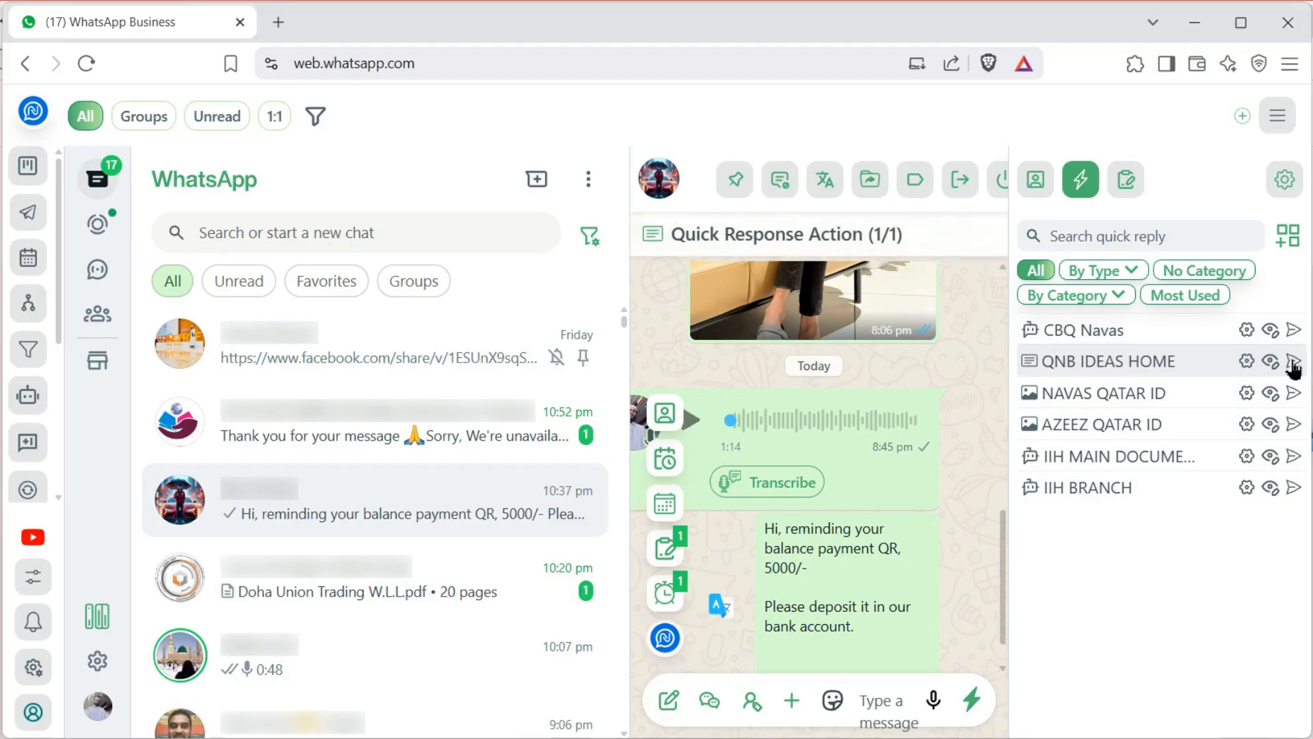
scroll(941, 549, "down", 1)
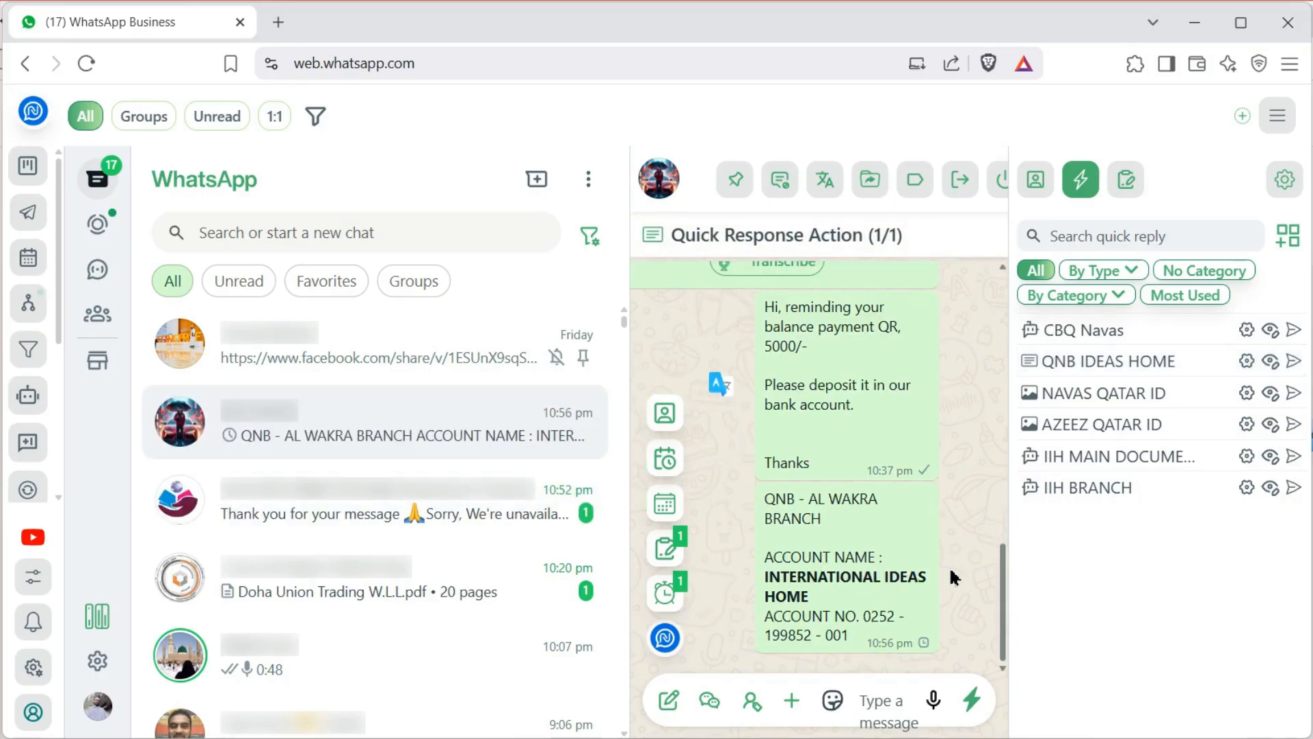
left_click(972, 699)
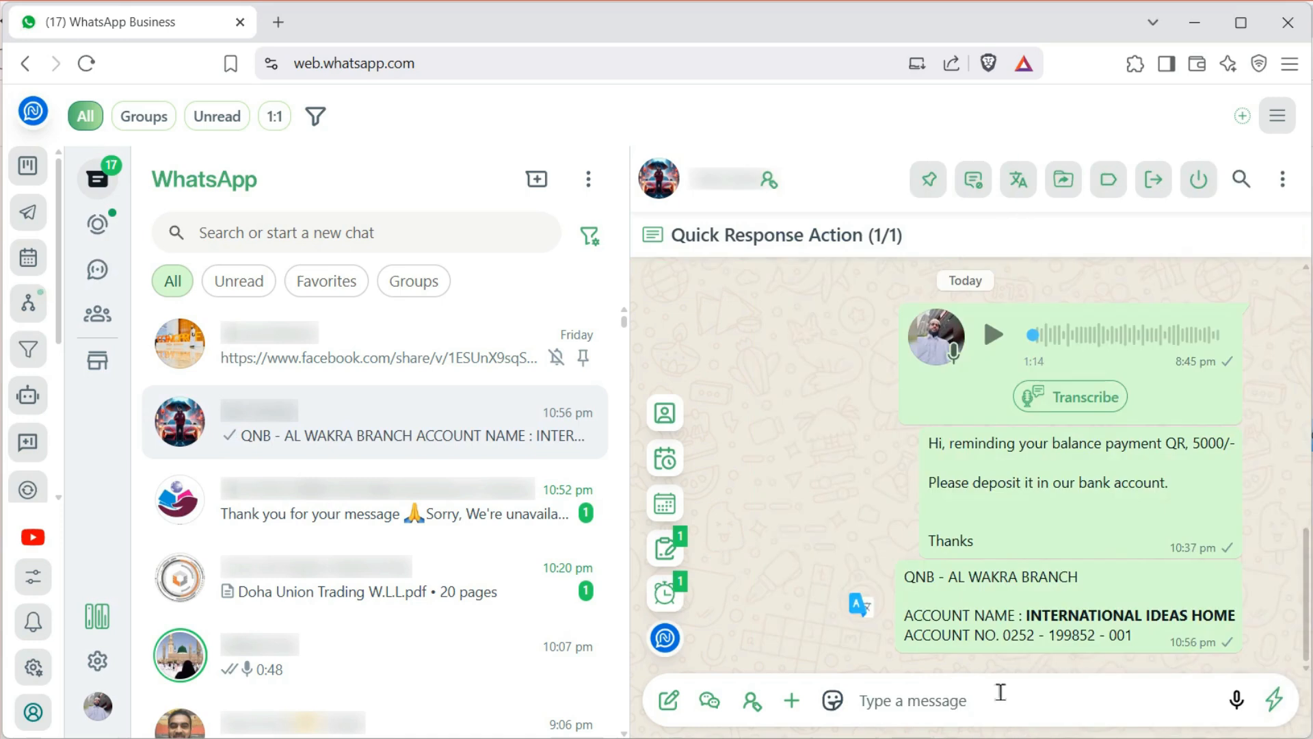
left_click(1274, 698)
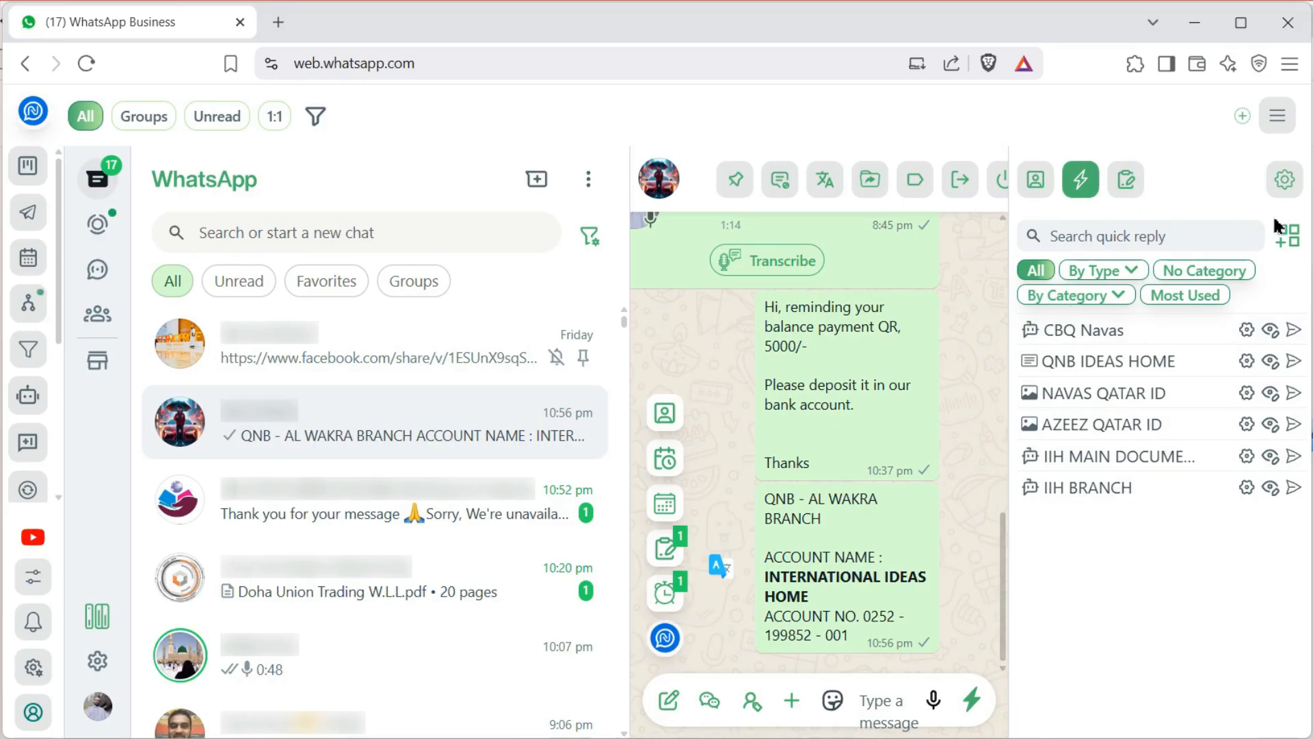
Start a new quick response titled 'Federal Account no.'
left_click(1292, 243)
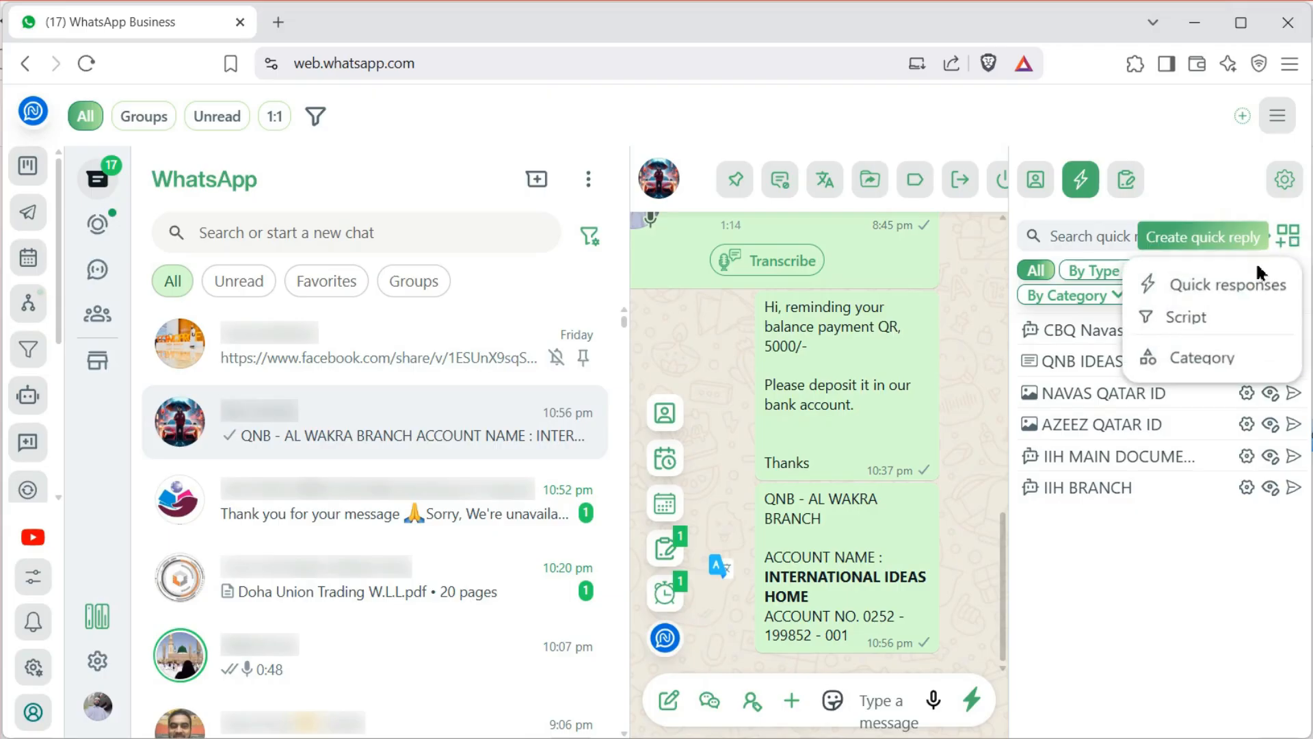
left_click(1228, 285)
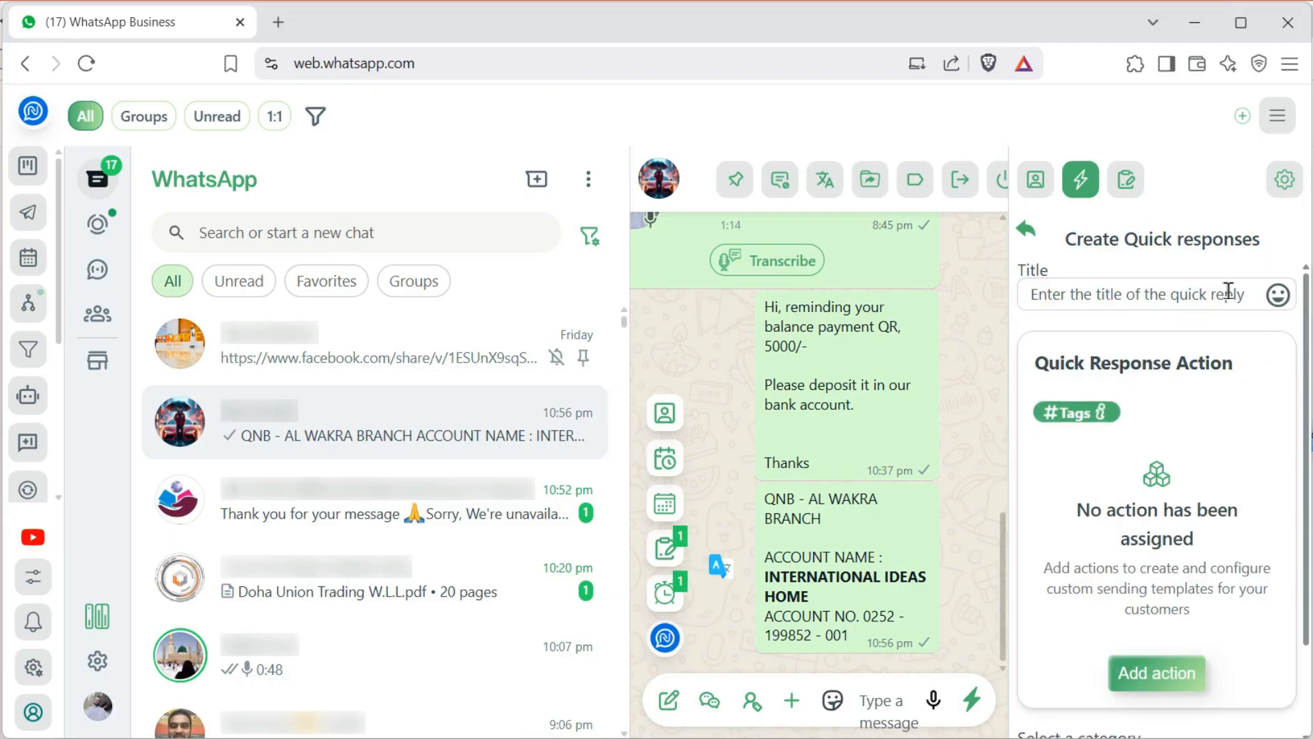
left_click(1071, 296)
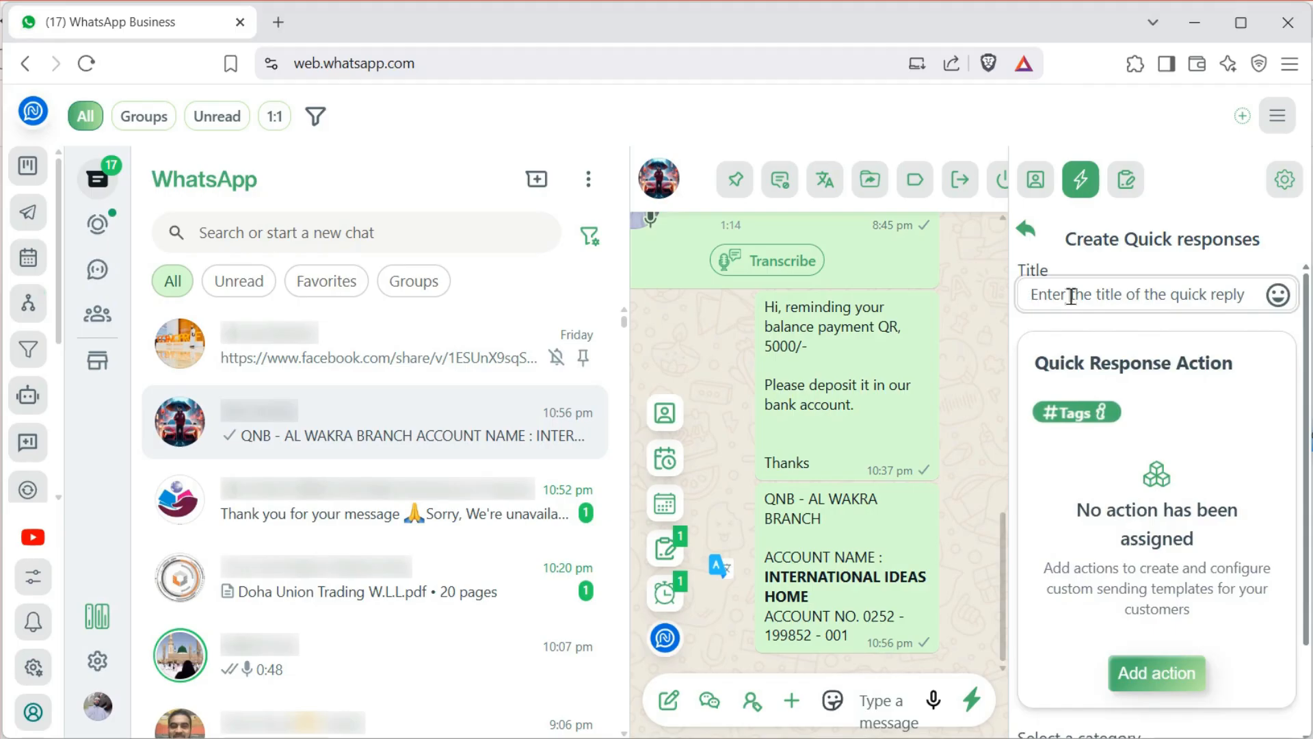
type("Account")
key("BackSpace")
key("BackSpace")
key("BackSpace")
key("BackSpace")
key("BackSpace")
key("BackSpace")
key("BackSpace")
type("F")
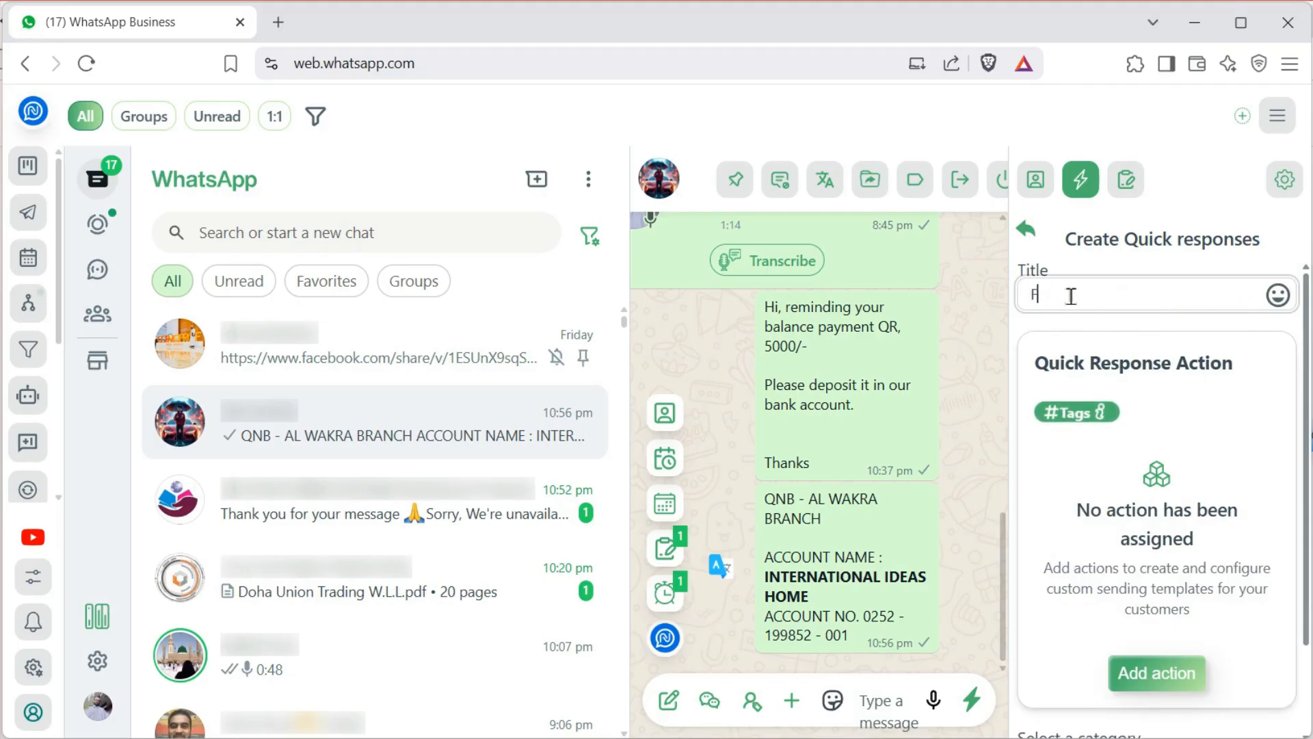
type("ederal ")
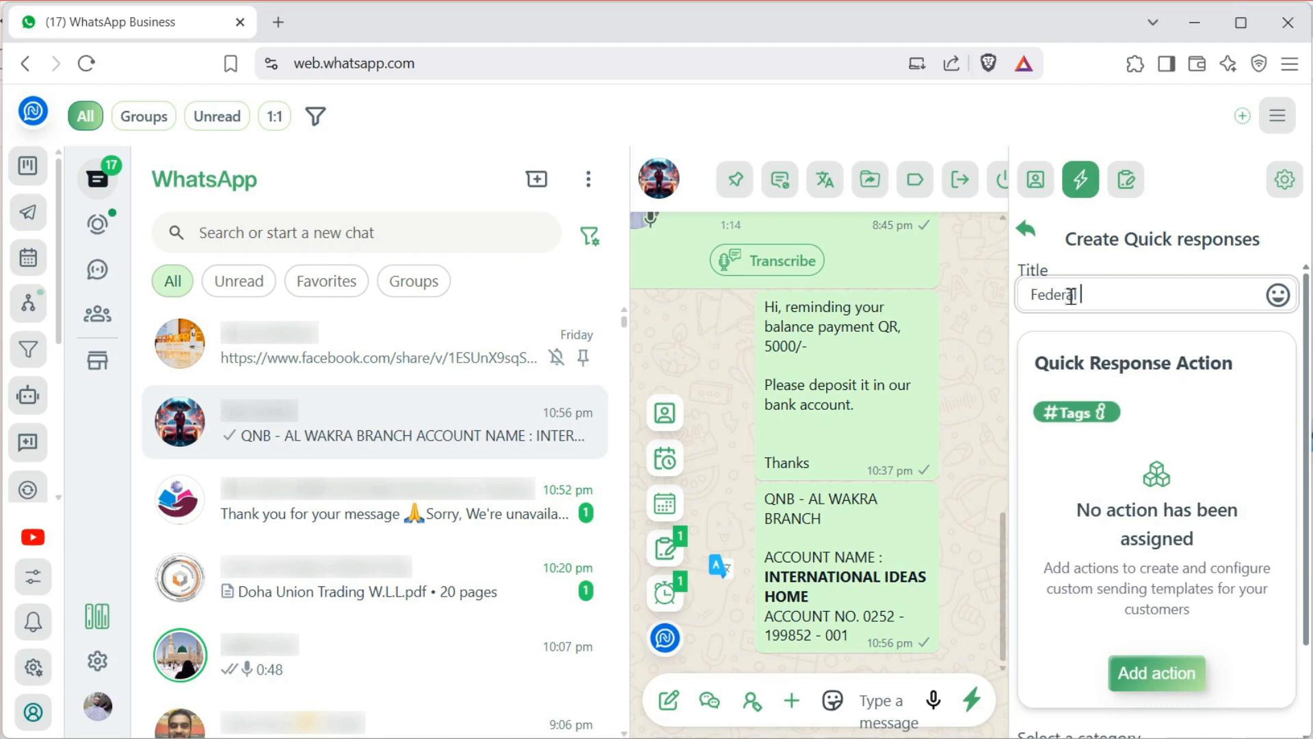
type("Account no.")
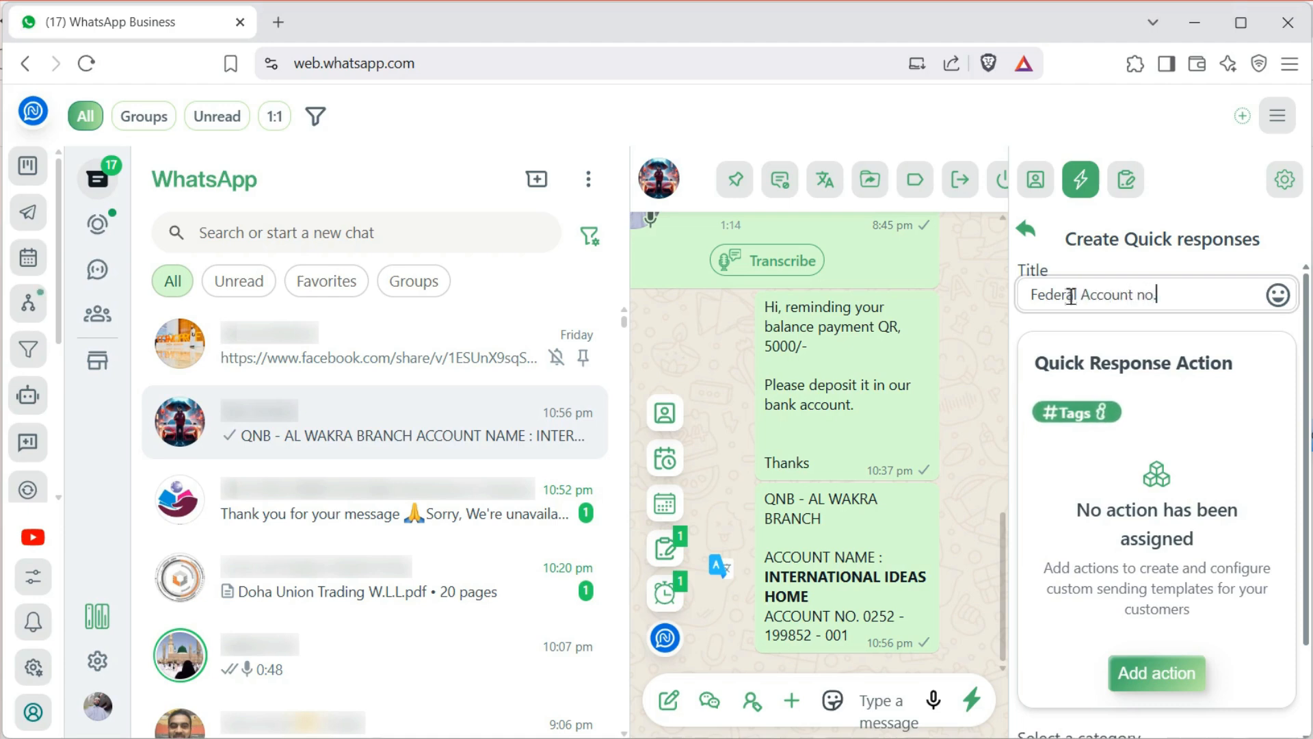
scroll(1137, 464, "down", 1)
scroll(1136, 547, "down", 1)
scroll(1132, 671, "up", 2)
scroll(1136, 616, "down", 3)
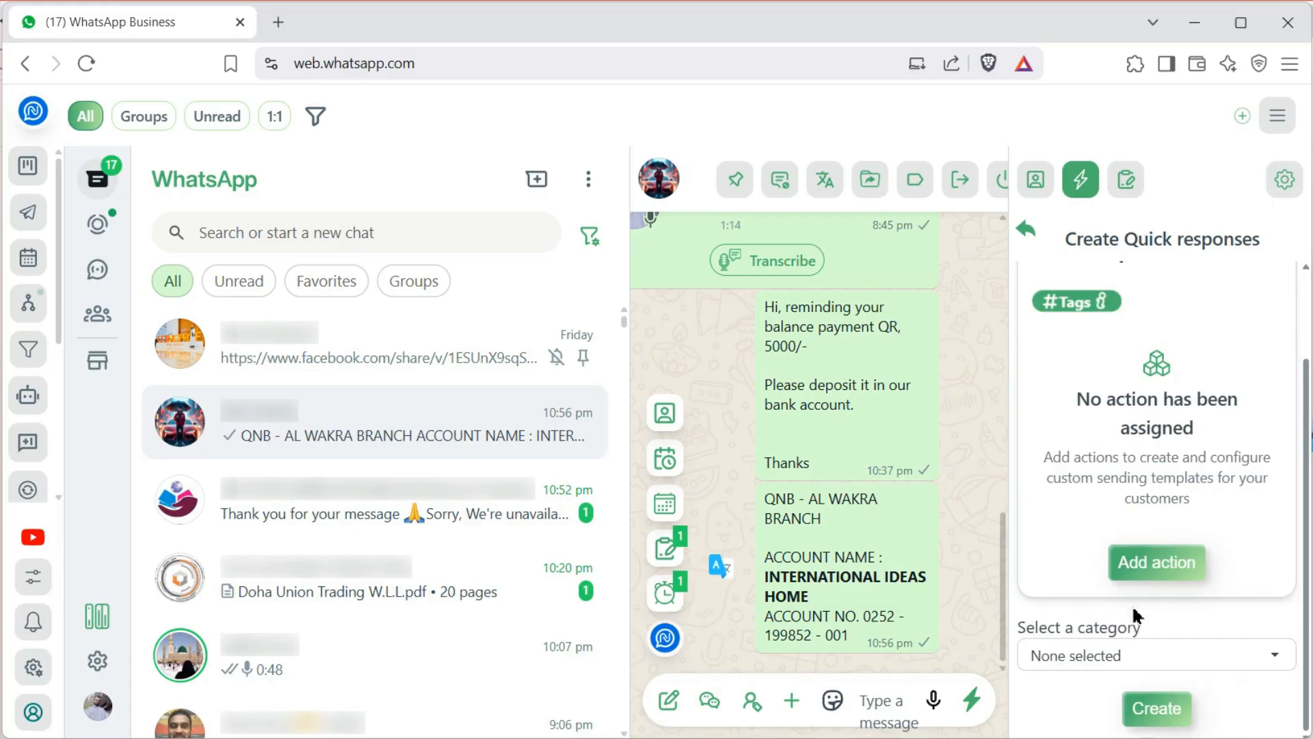
Add a text with the holder's name, 'Federal bank' and the account number, save, and send it to the first chat
left_click(1154, 563)
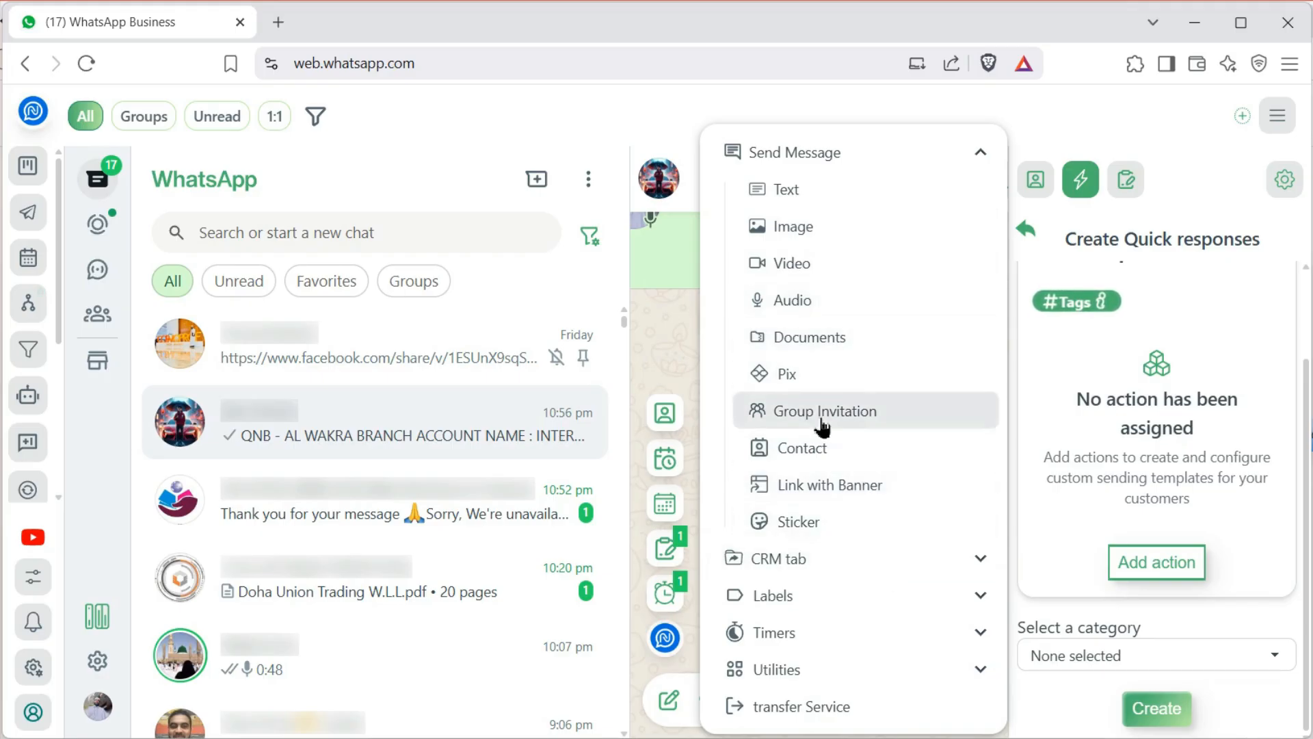
left_click(814, 191)
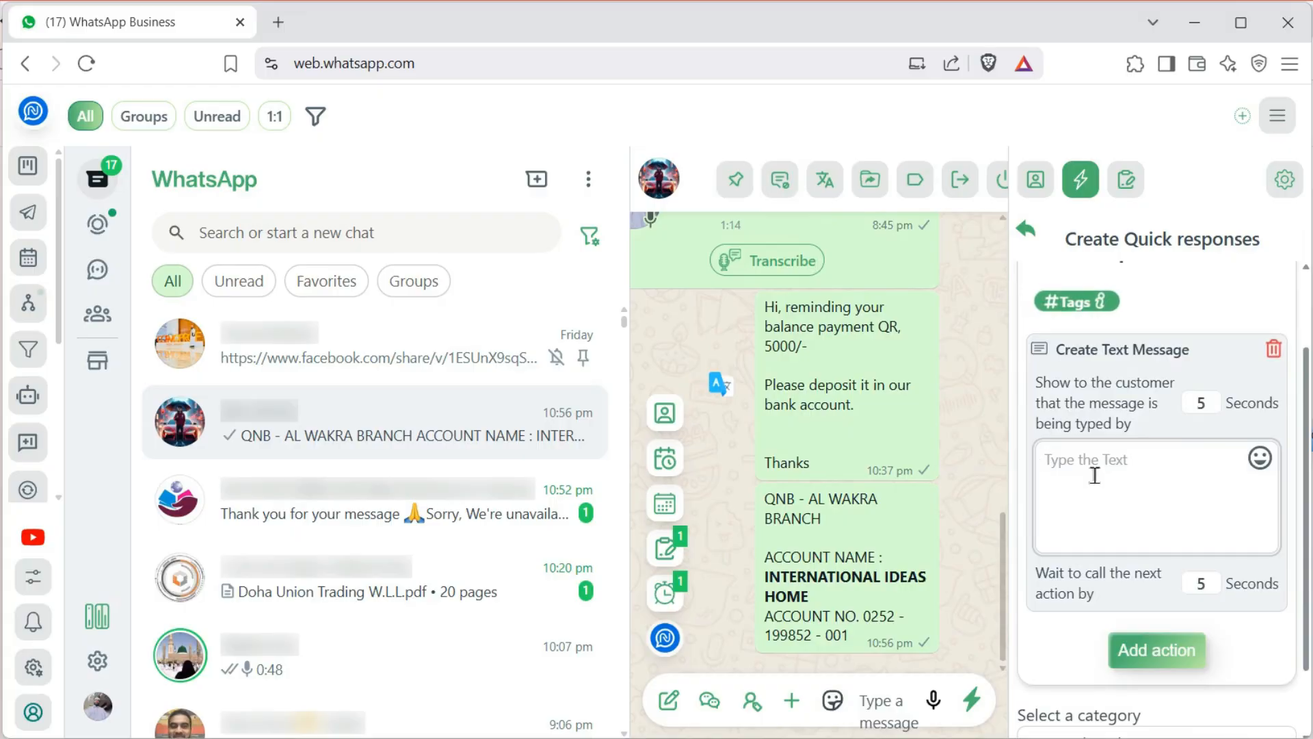
key("Return")
type("Fe")
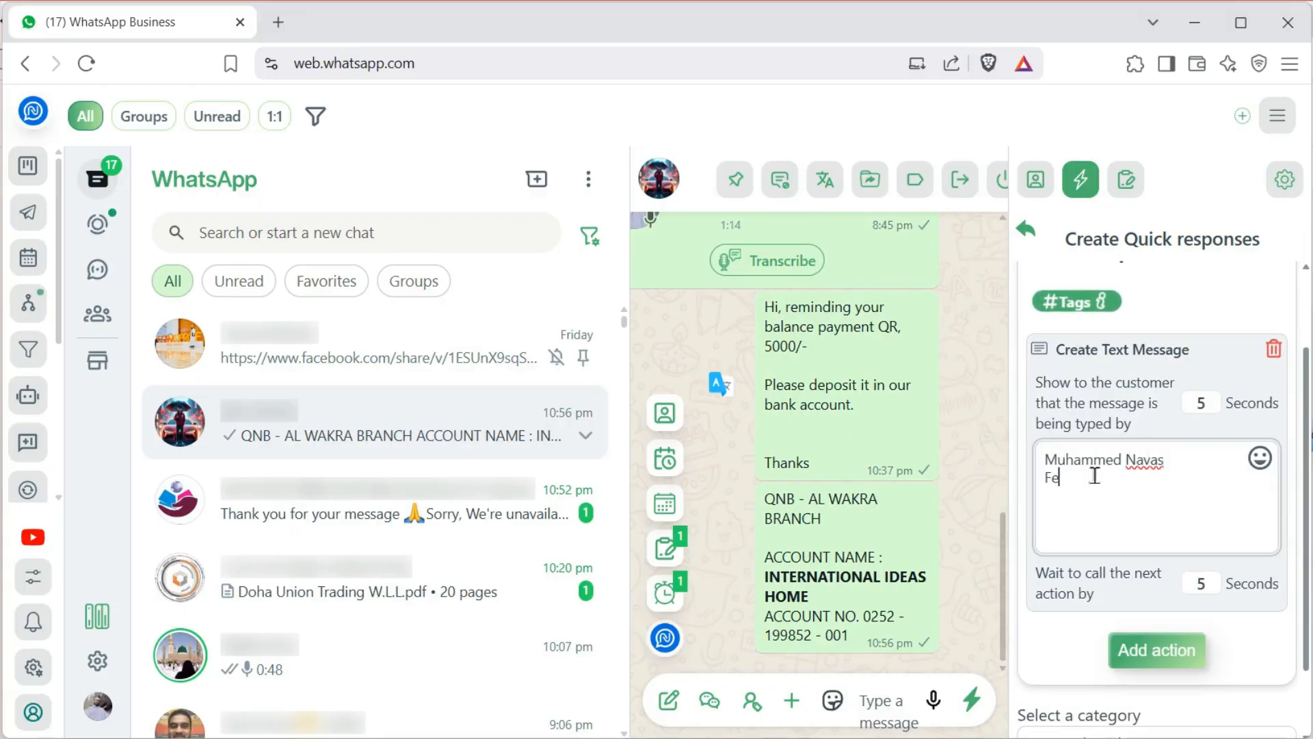
type("deral bank")
key("Return")
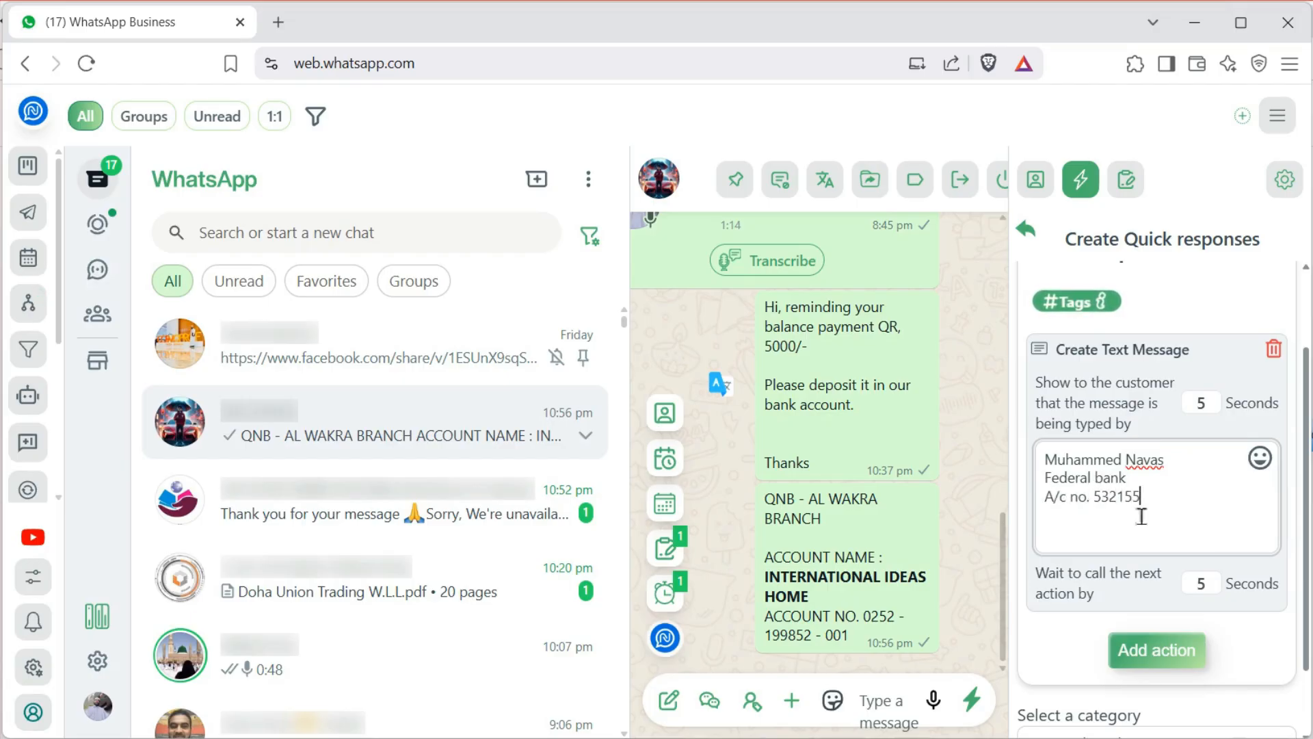
scroll(1183, 547, "down", 2)
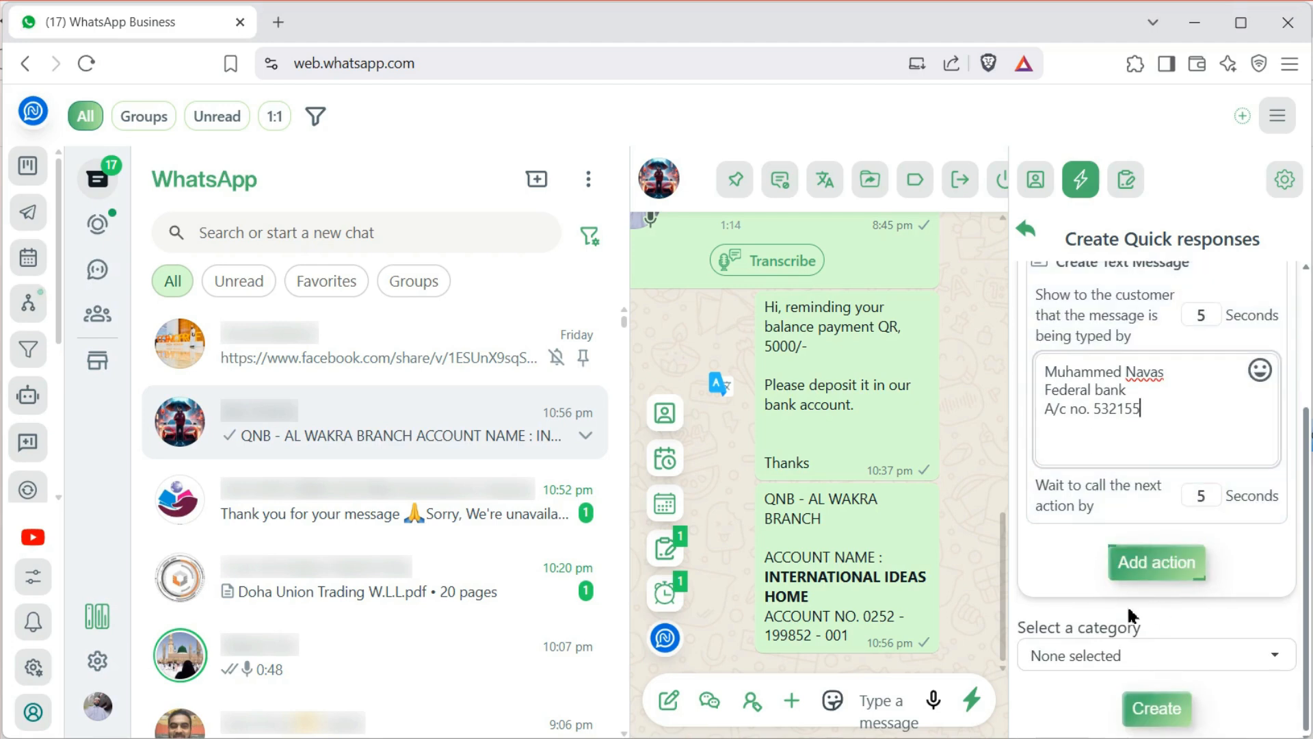
left_click(1149, 717)
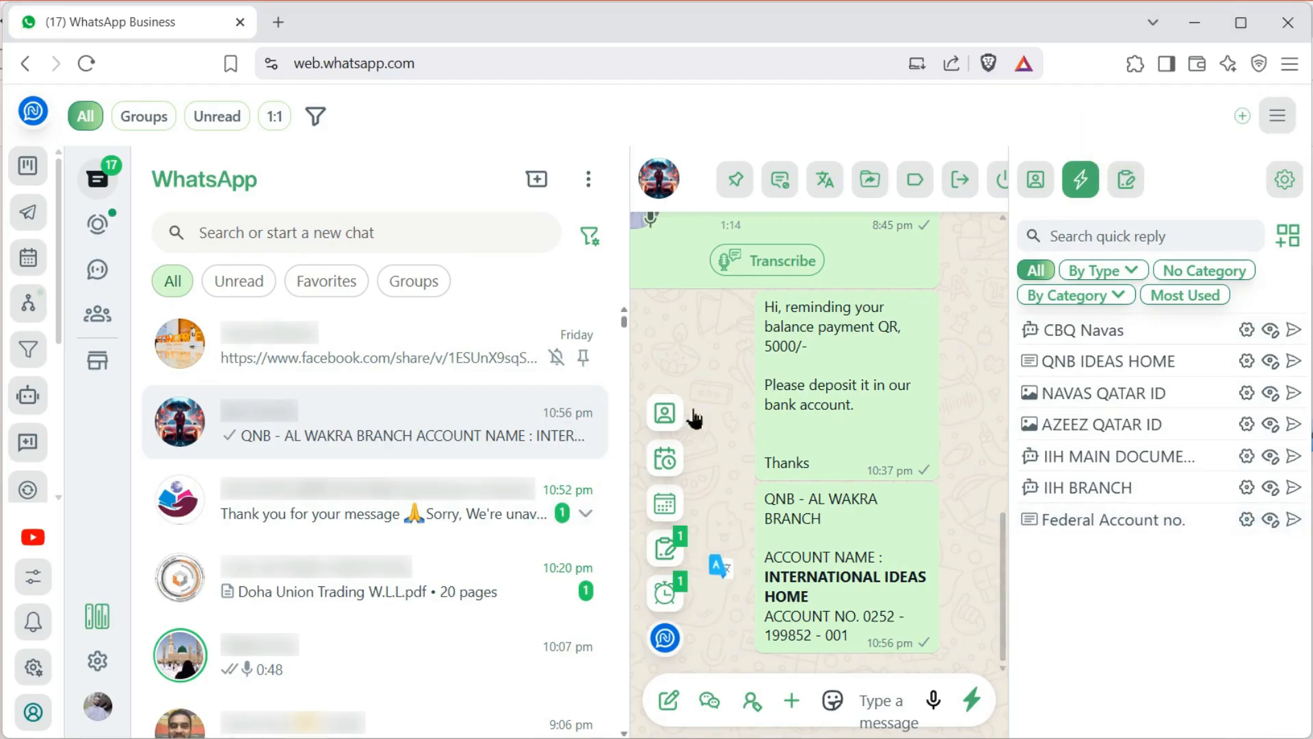
left_click(424, 356)
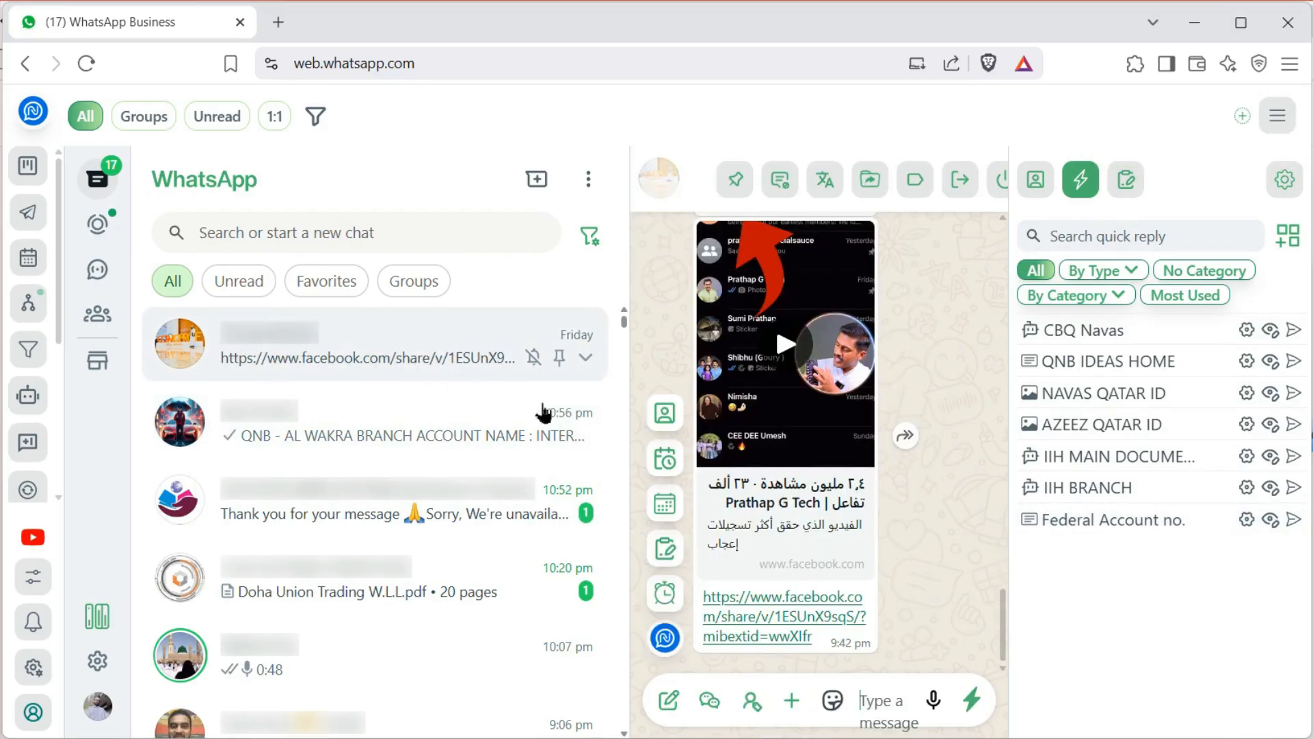
left_click(1295, 522)
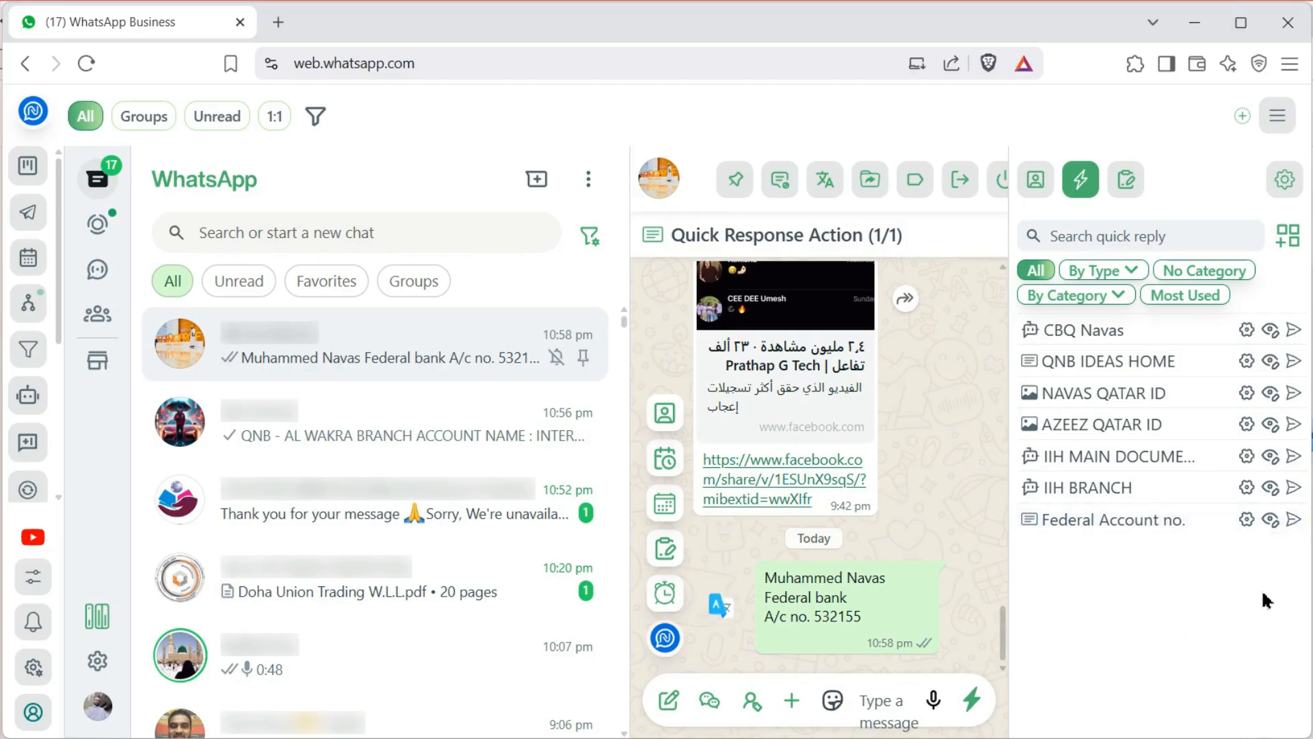
Resend the Federal Account no. reply with an added 'Email:' line holding the contact e-mail address
left_click(1267, 521)
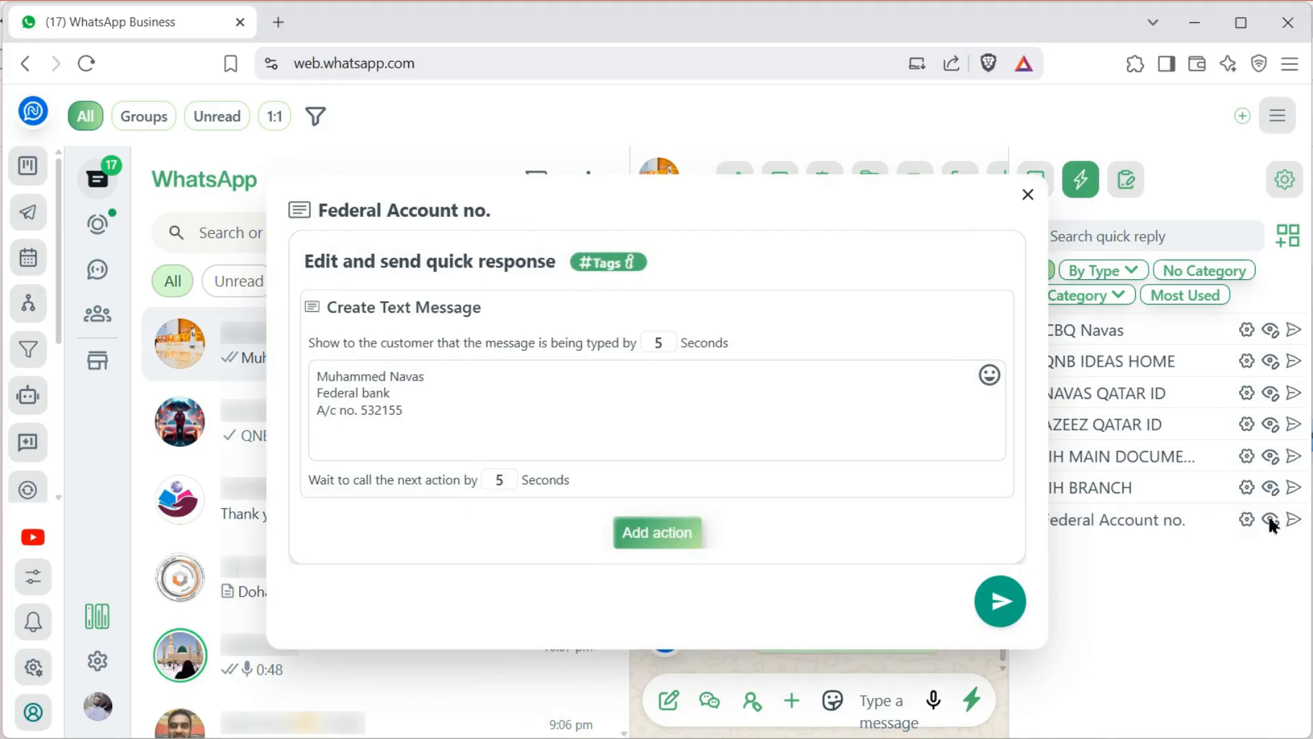
left_click(417, 437)
key("Return")
type("Email: ")
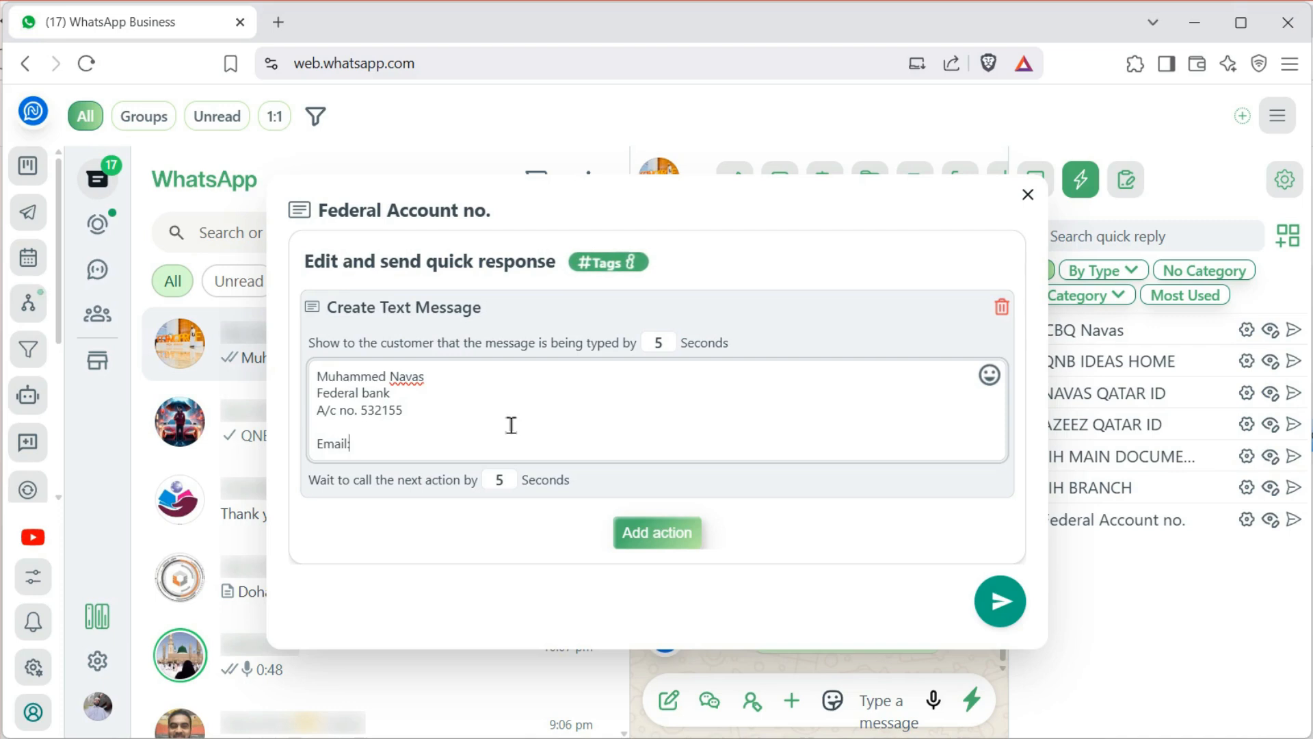
type("s")
key("BackSpace")
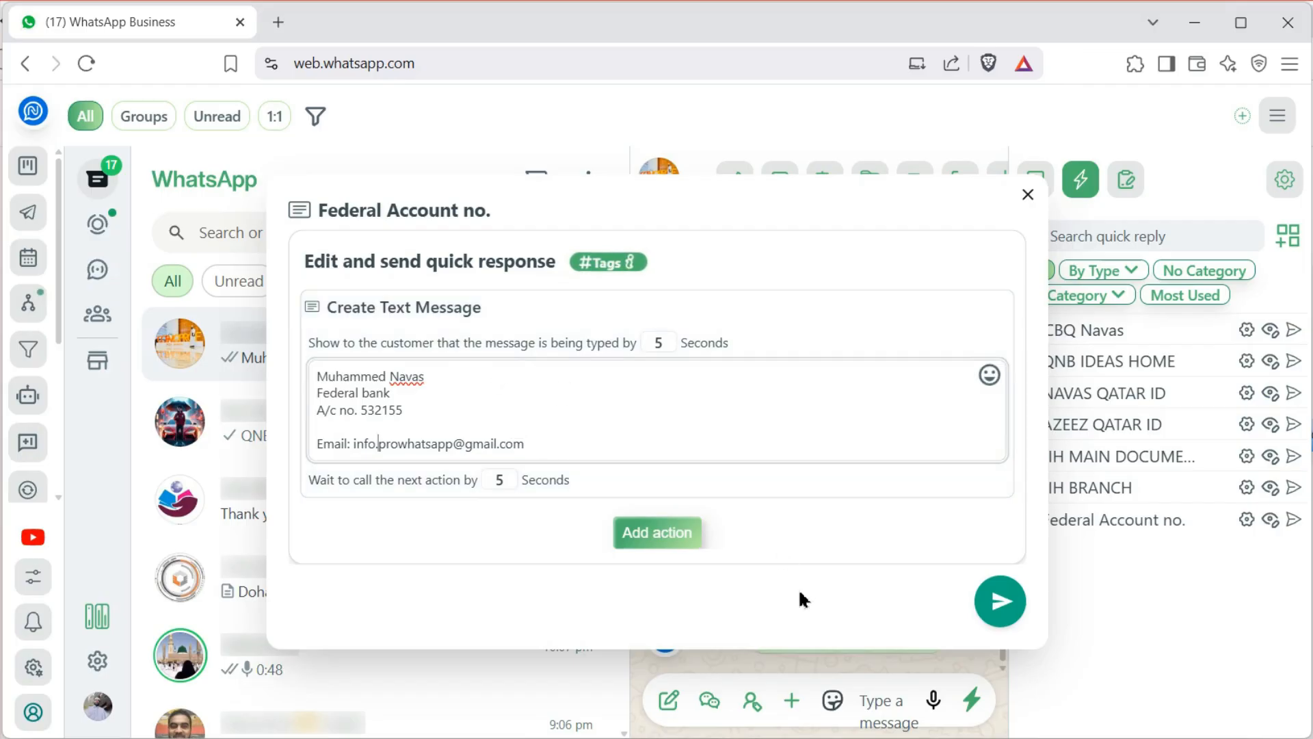
left_click(1016, 609)
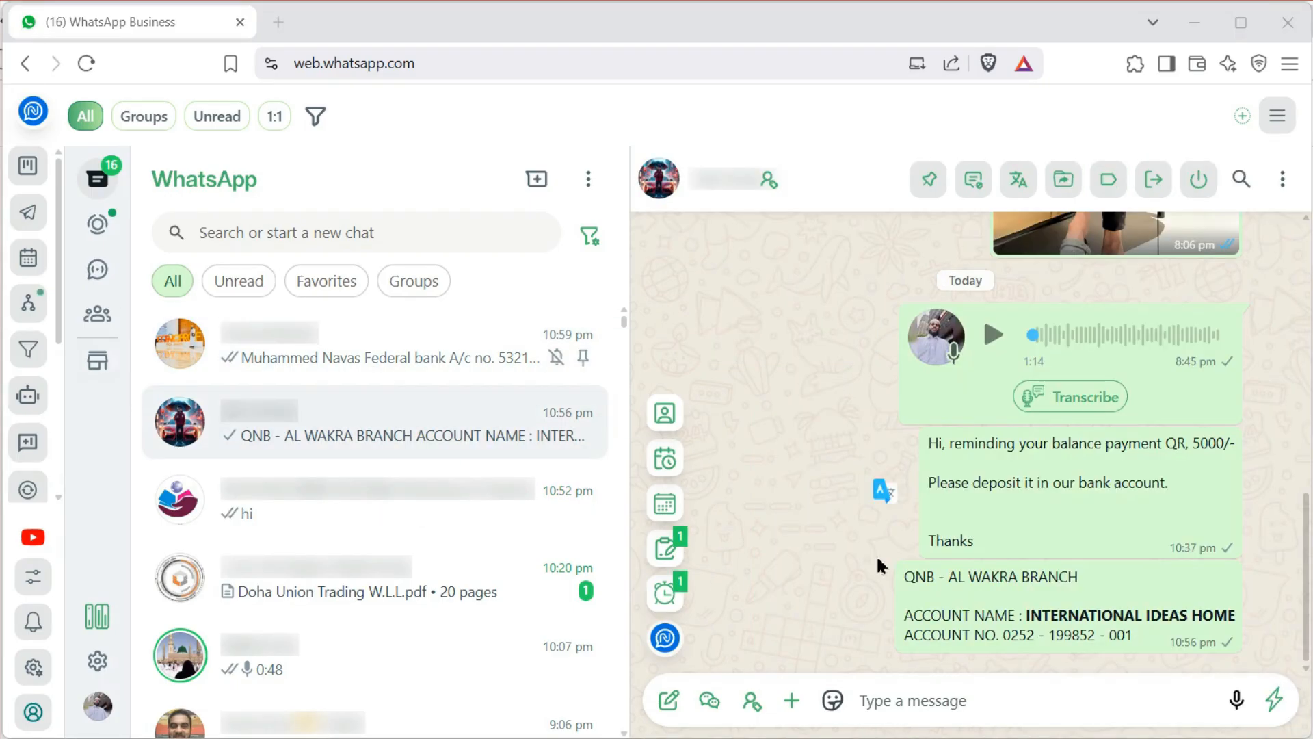
Open the CRM board in a new tab and switch the page translation to English
left_click(29, 167)
left_click(903, 105)
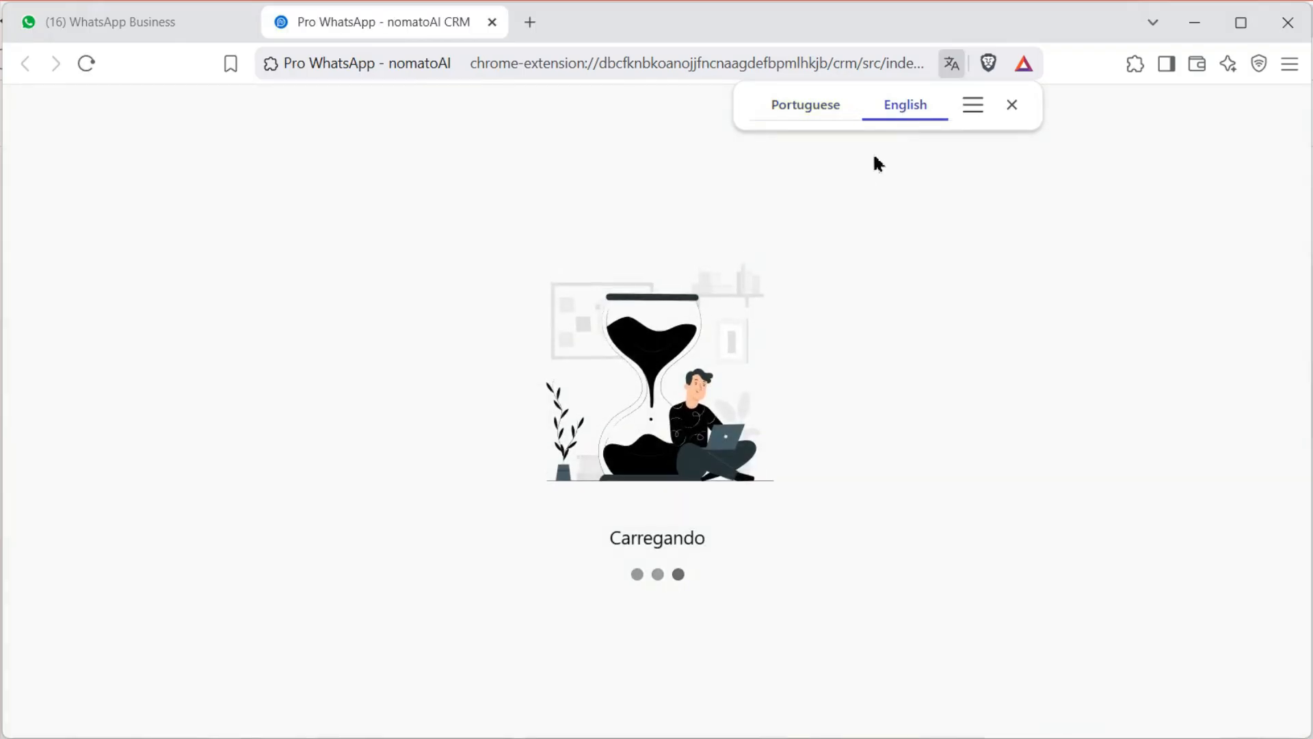
left_click(1012, 104)
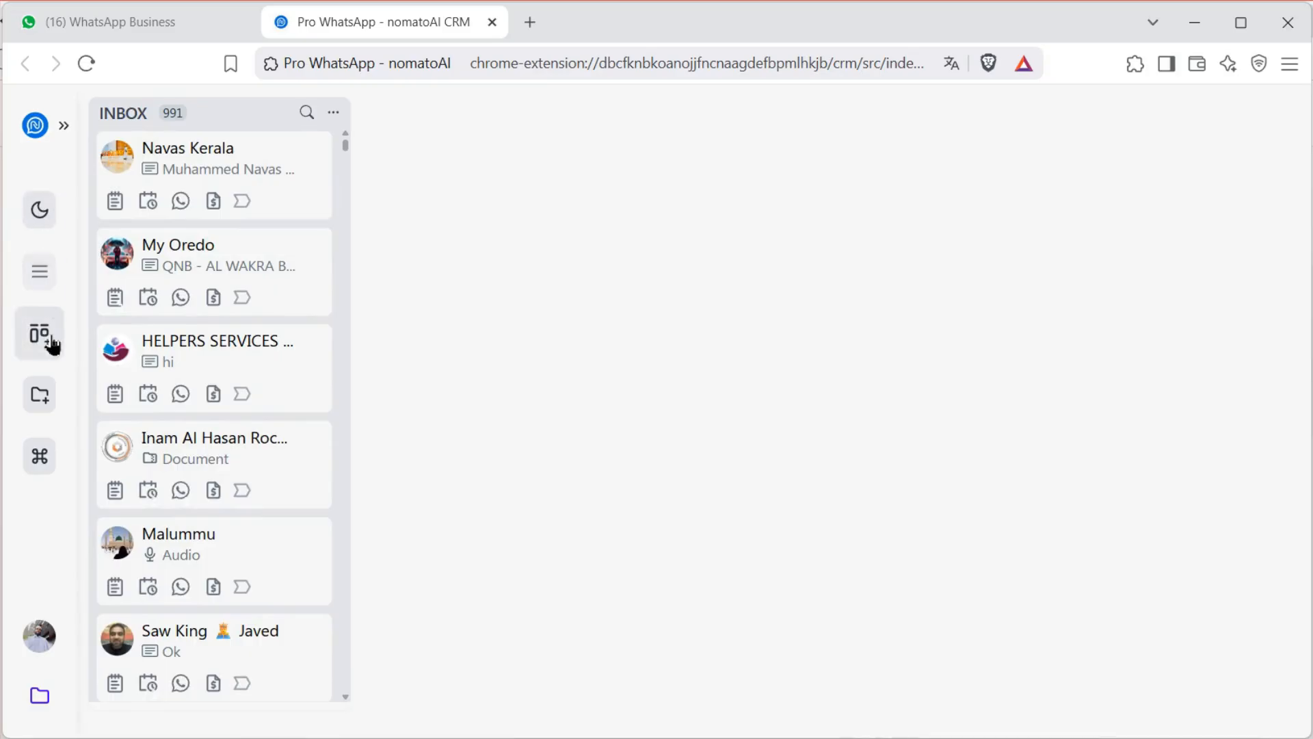
Create a new 'Tour package' CRM model and bring up the new-column naming prompt
left_click(39, 279)
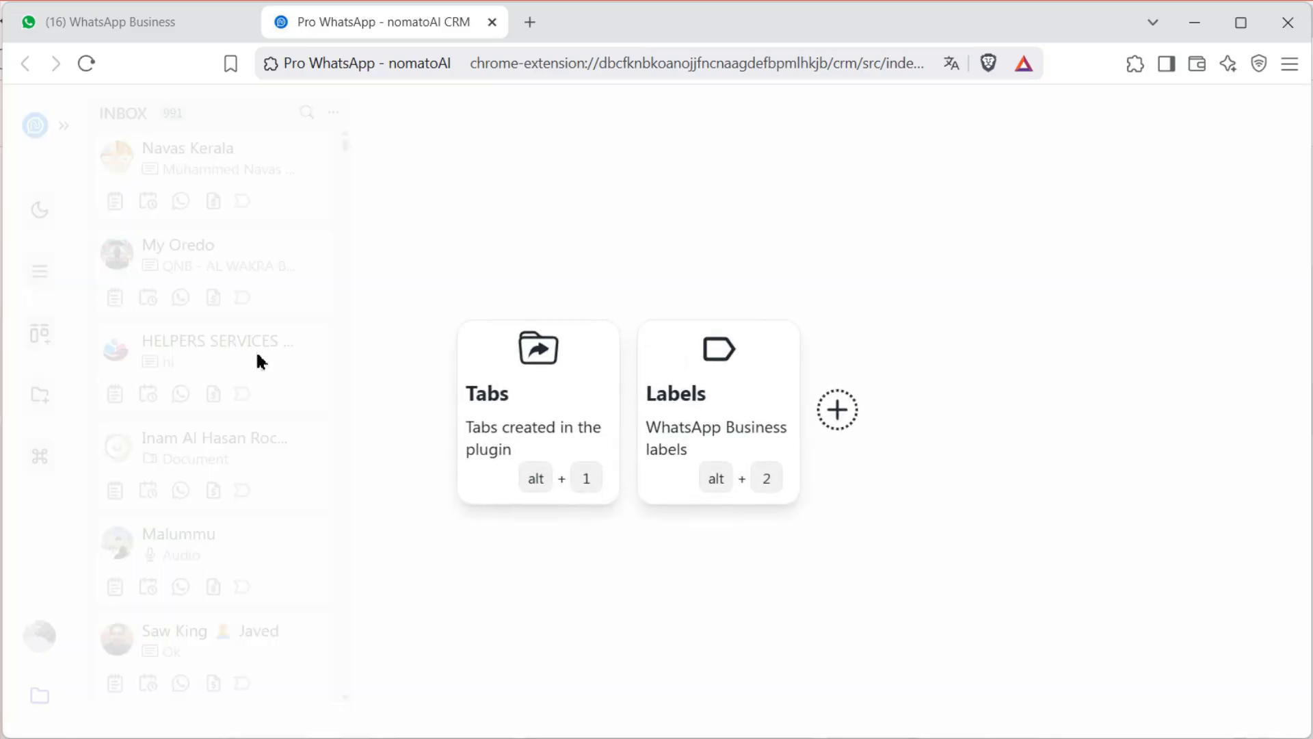
left_click(838, 410)
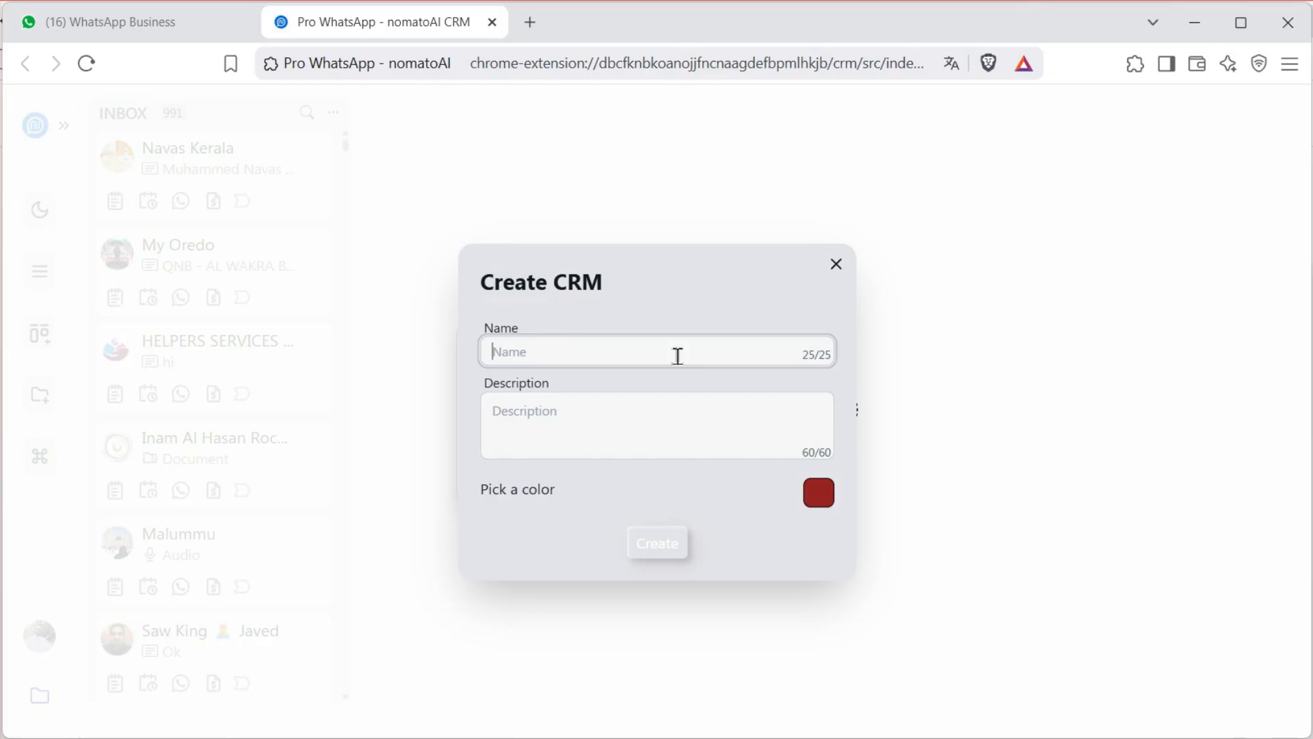
type("Tour package")
left_click(662, 555)
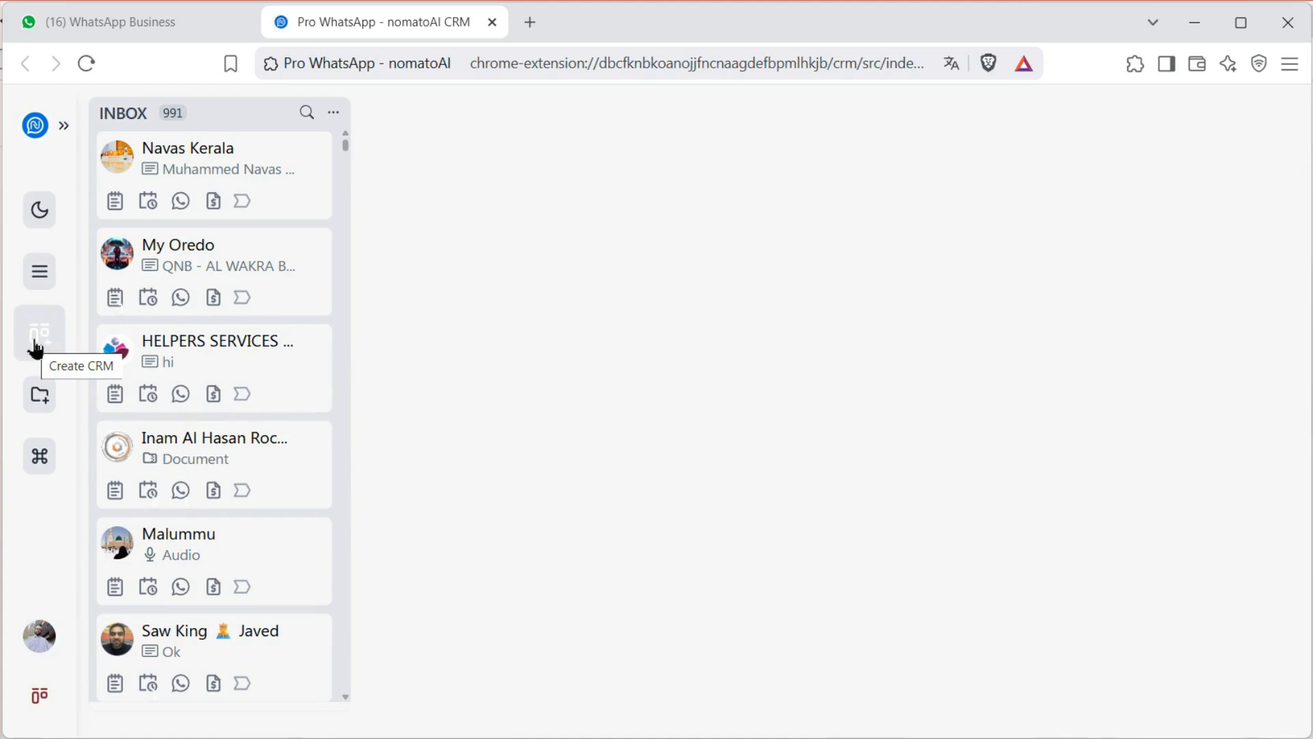
left_click(41, 398)
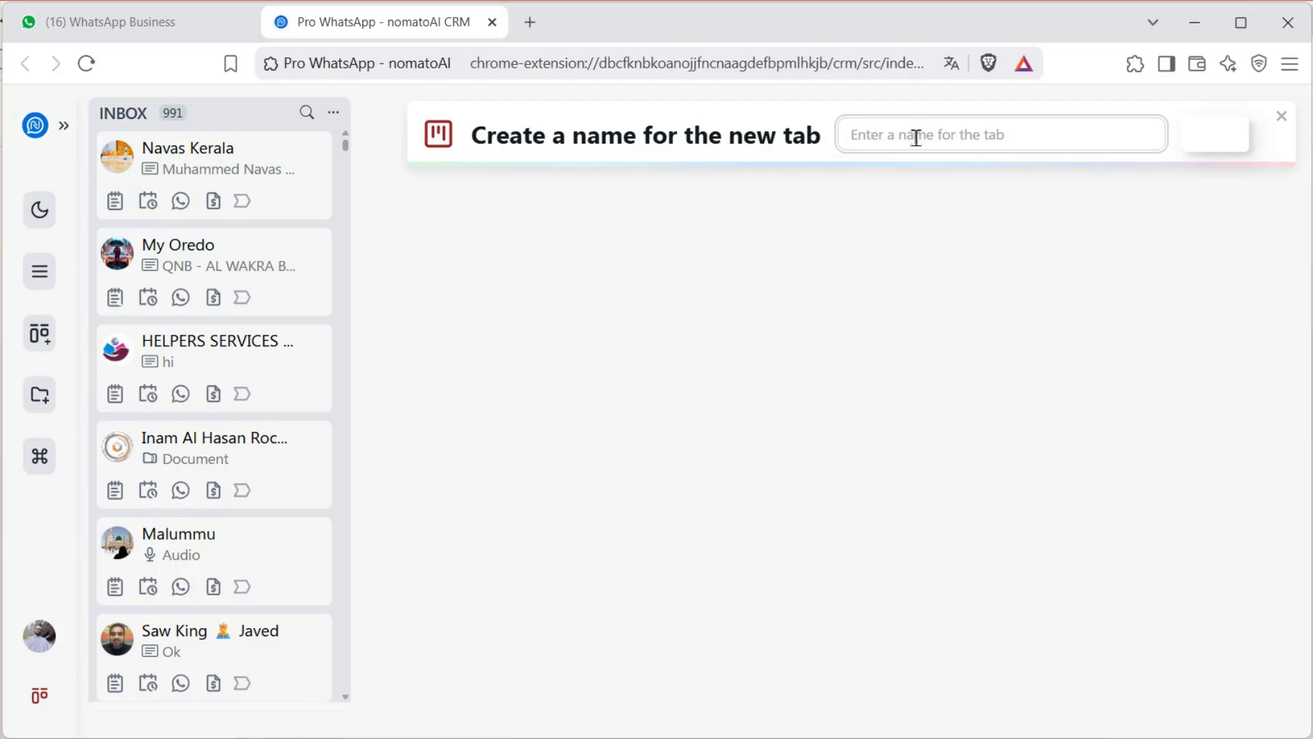
Add the Inquiry and Whtsapp Discussion columns to the board
type("Inq")
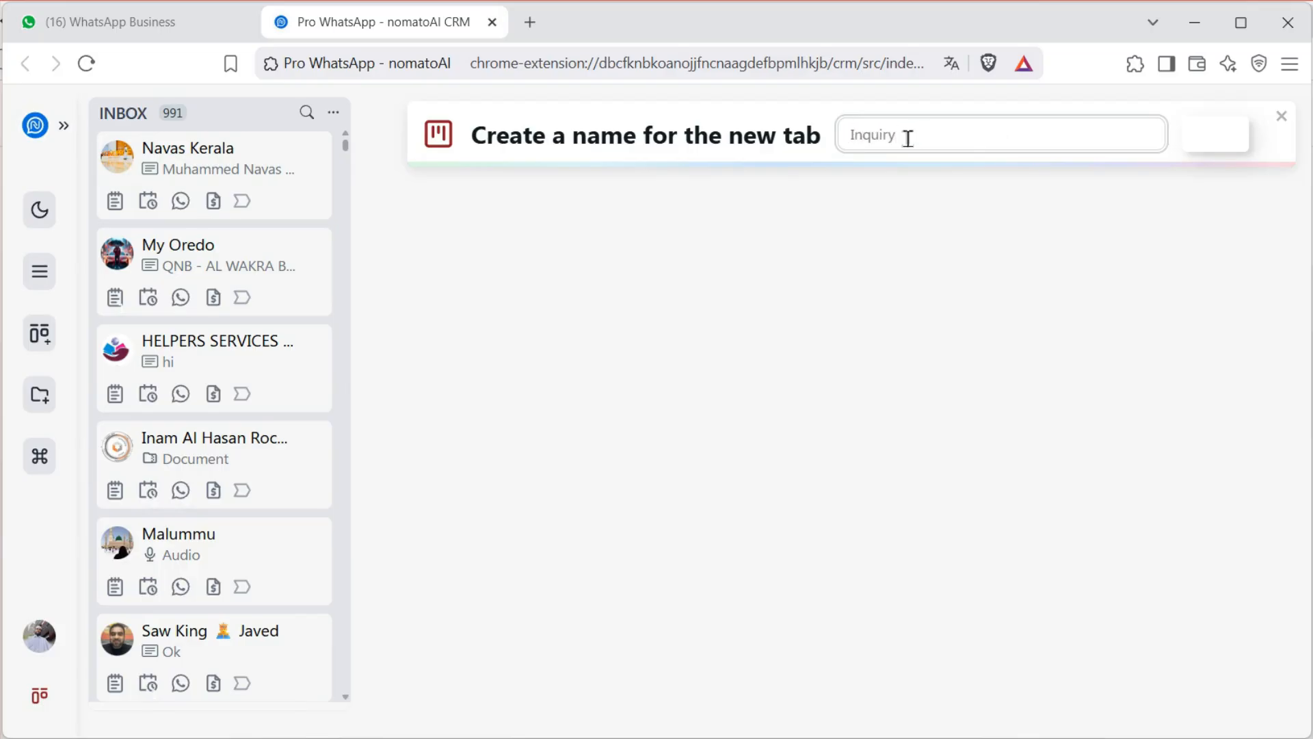
type("uiry")
left_click(1224, 134)
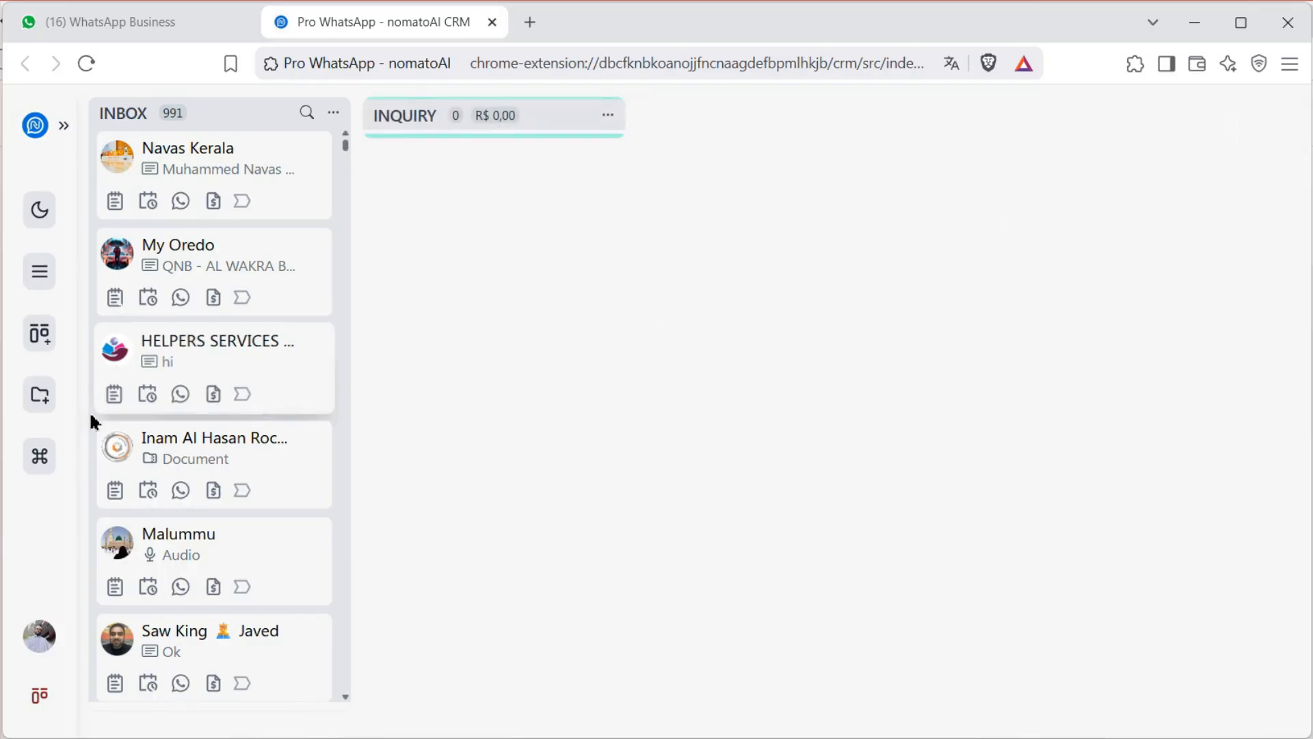
left_click(39, 404)
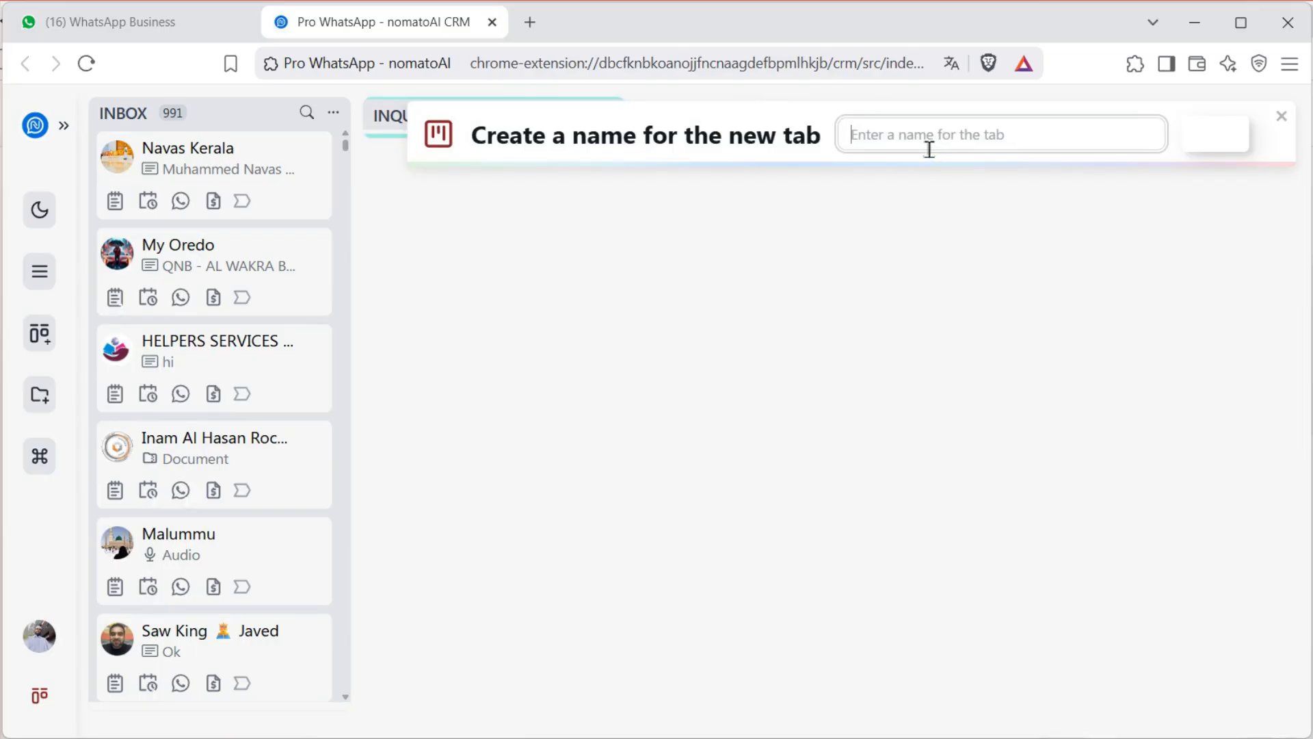
type("Discussio")
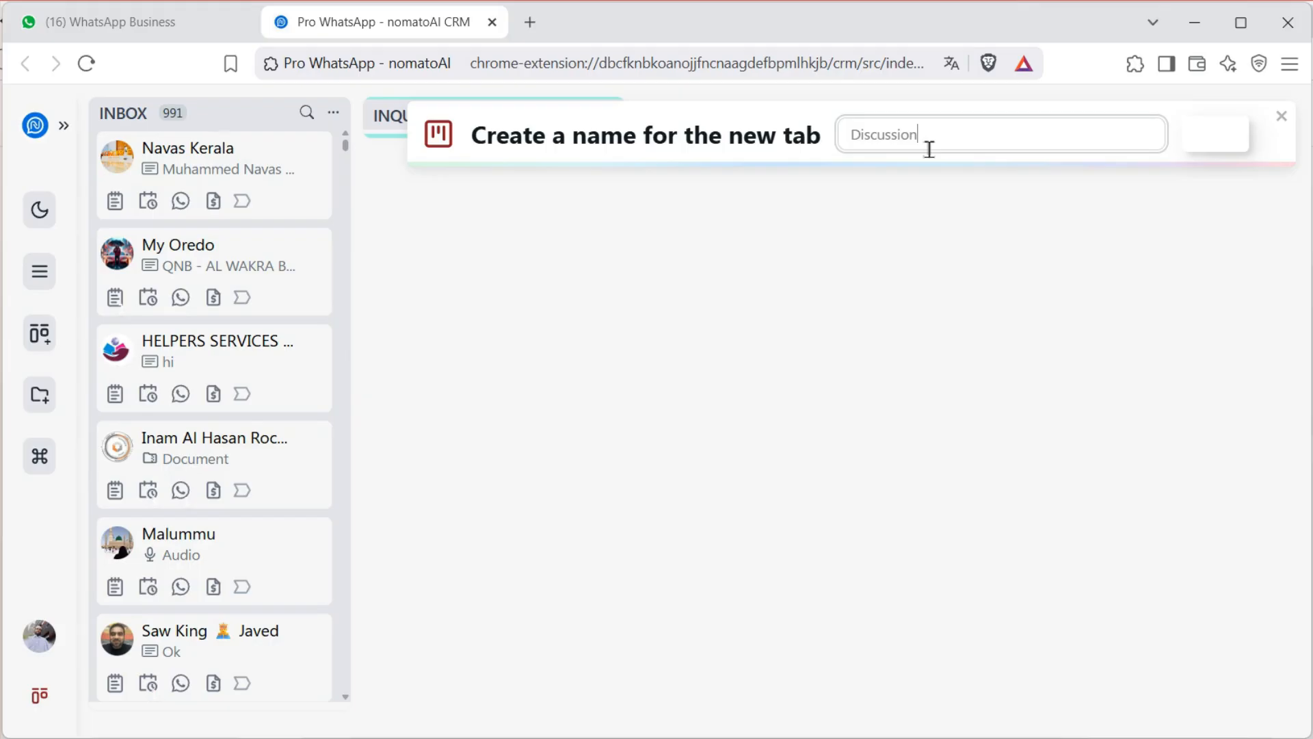
key("ctrl+a")
key("BackSpace")
type("Whtsapp")
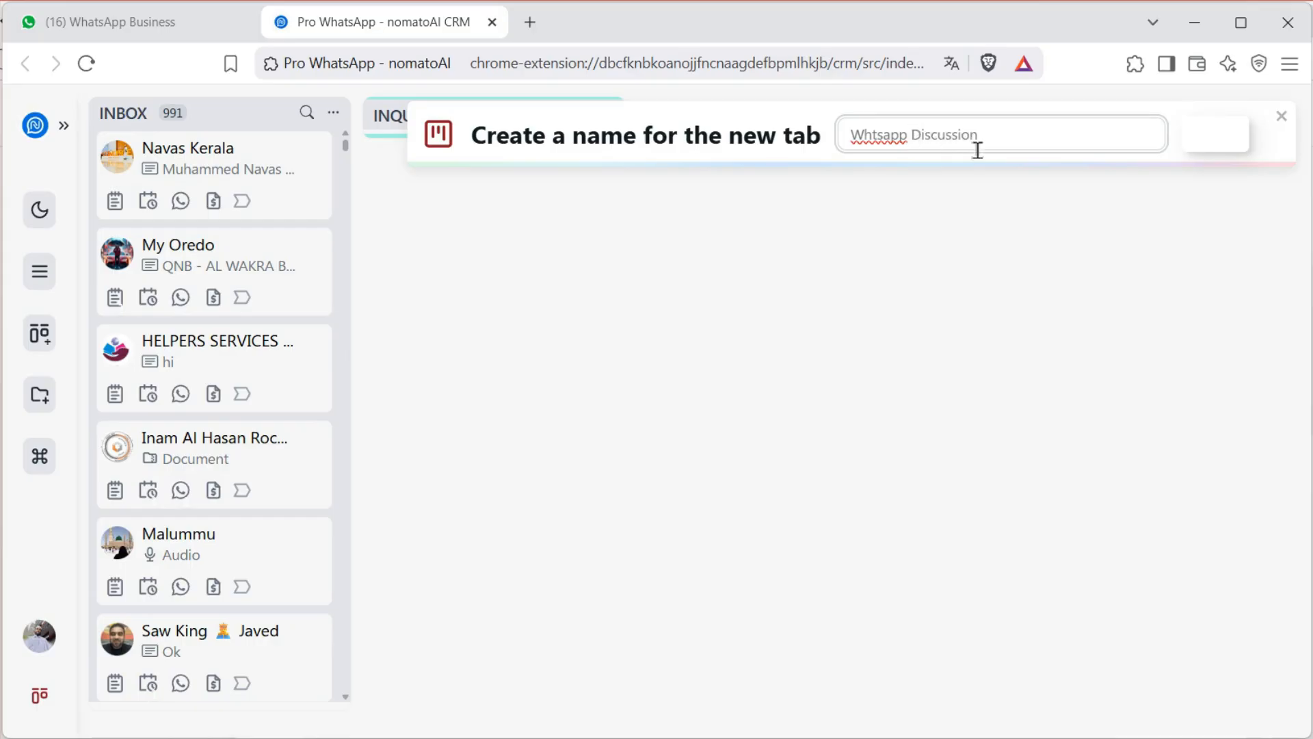
left_click(1204, 136)
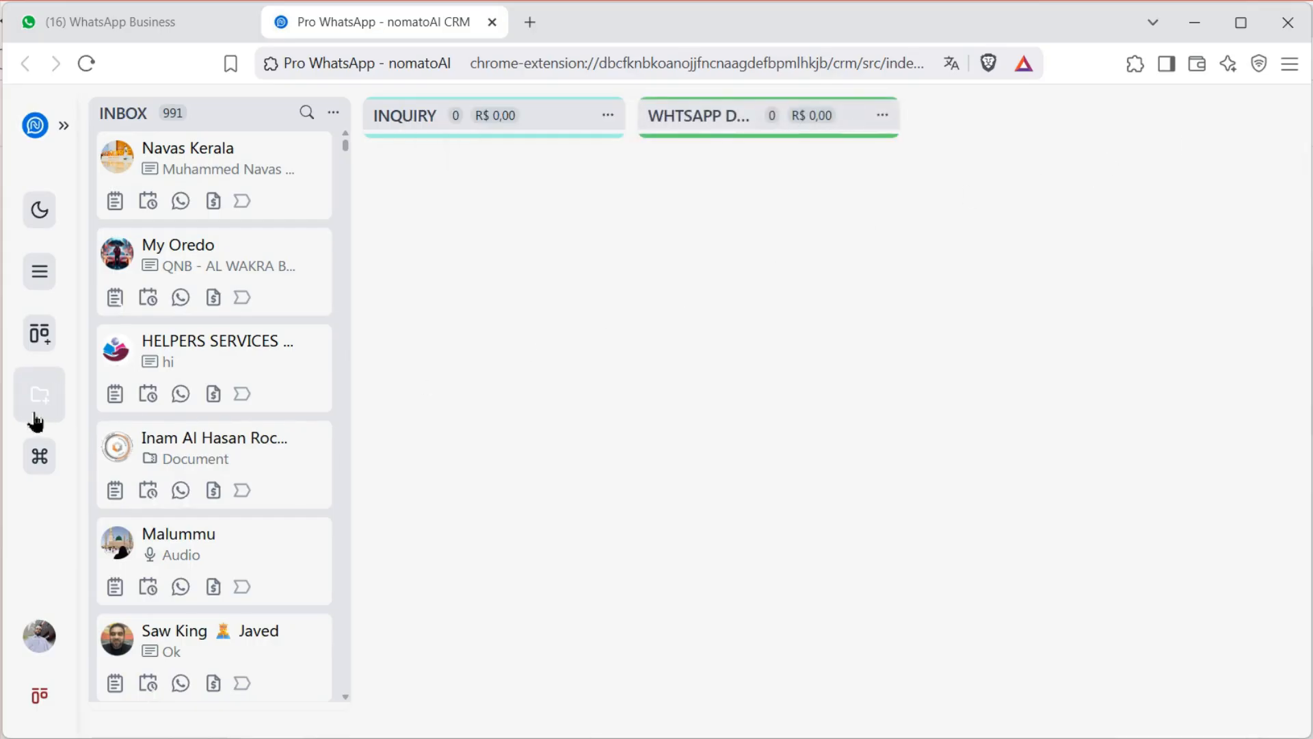
Add the One to One and Closed columns
left_click(39, 405)
type("One to One")
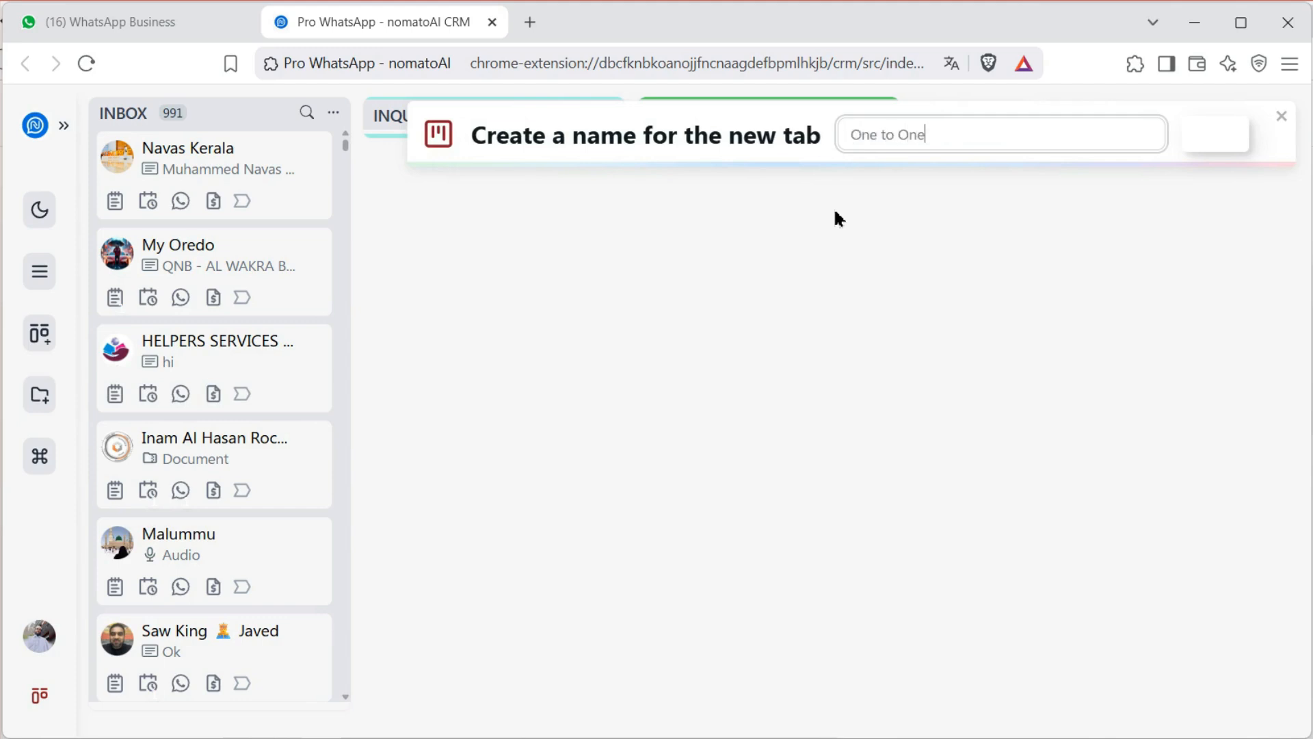
left_click(1215, 137)
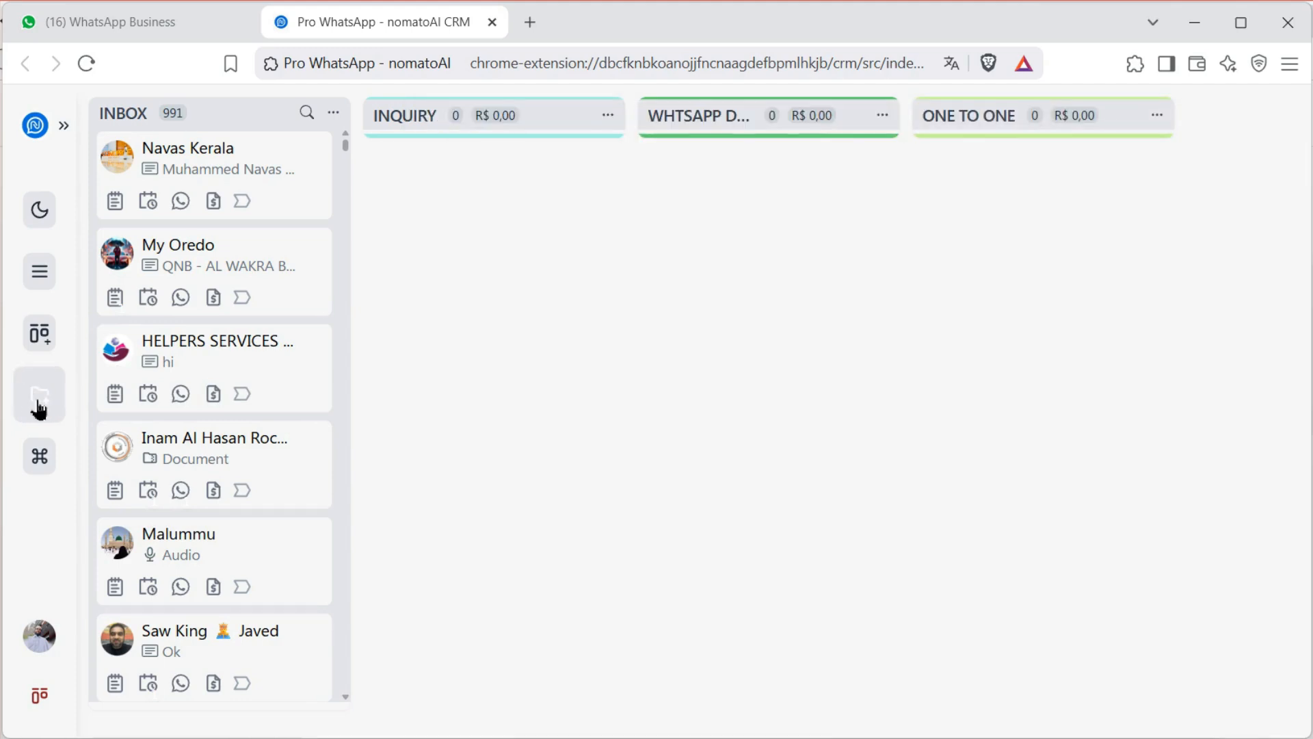
left_click(34, 397)
type("Closed")
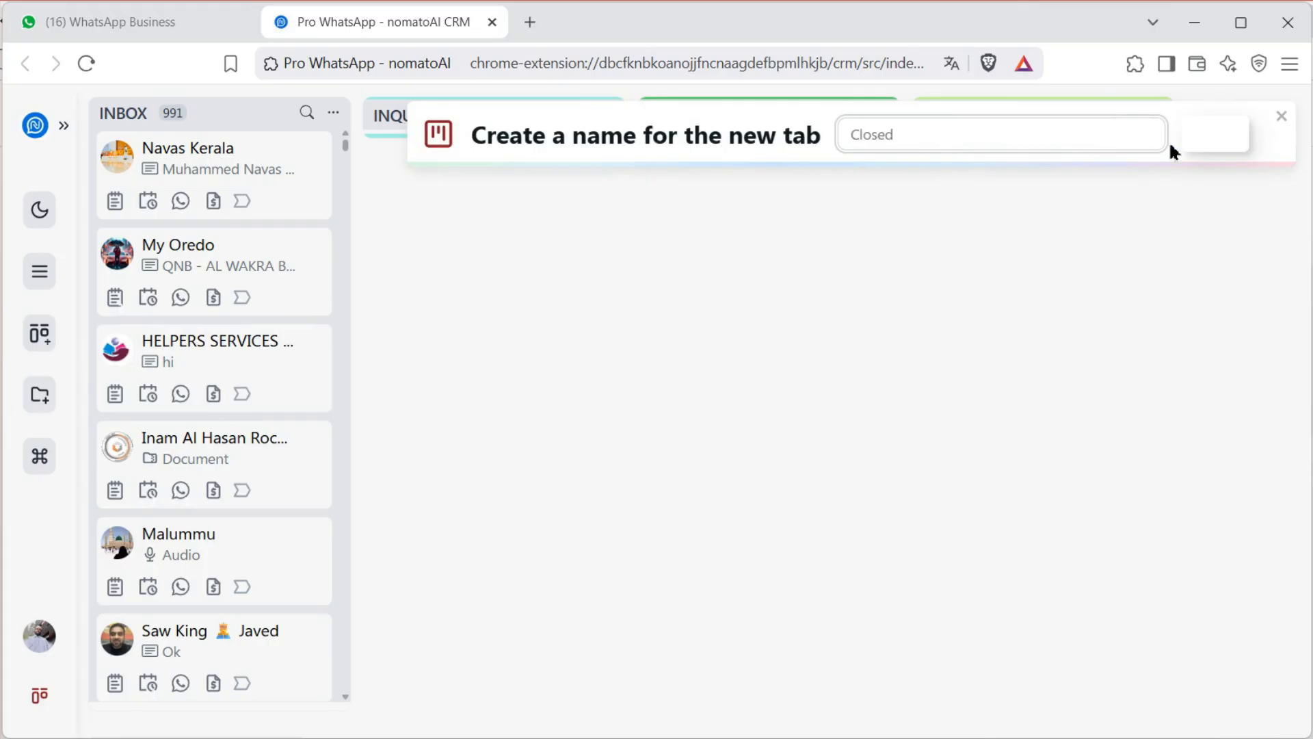
left_click(1215, 141)
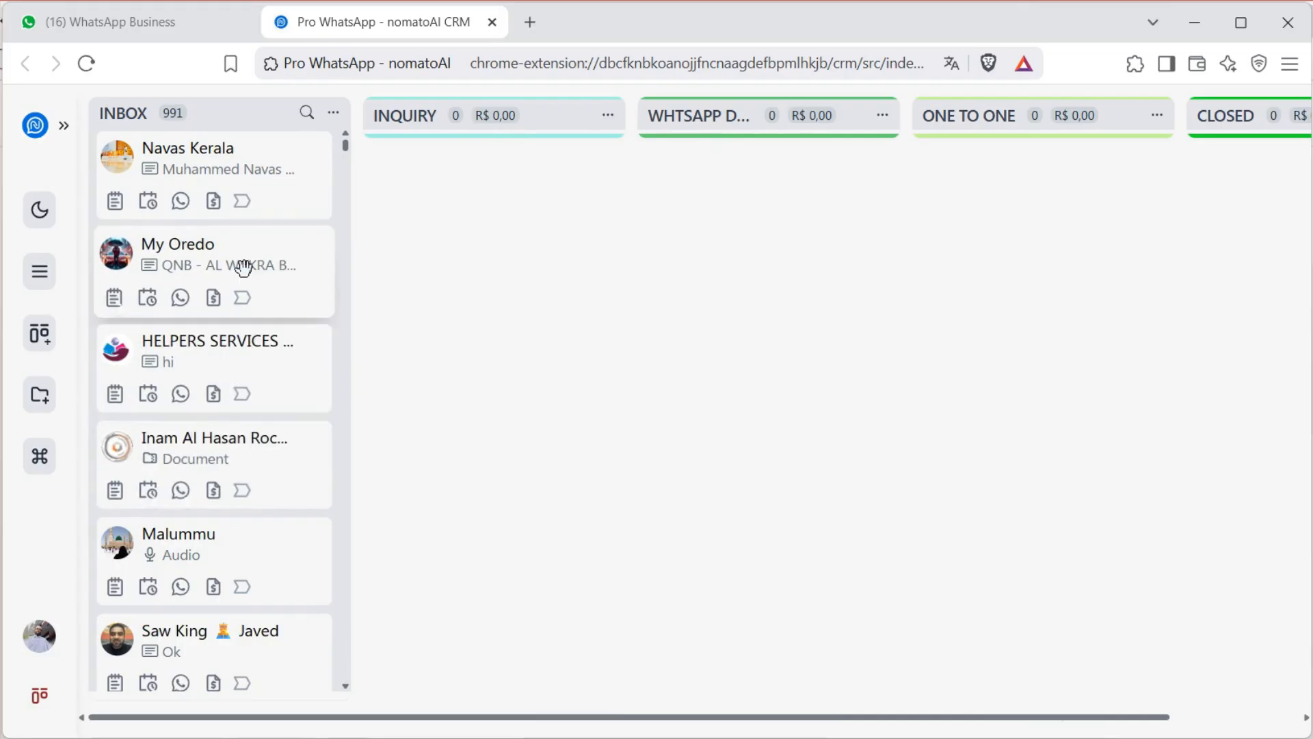
Drag My Oredo, the Ok, business centre and Oke chats into Inquiry, and the Malayalam chat into Whtsapp Discussion
left_click_drag(162, 274, 523, 195)
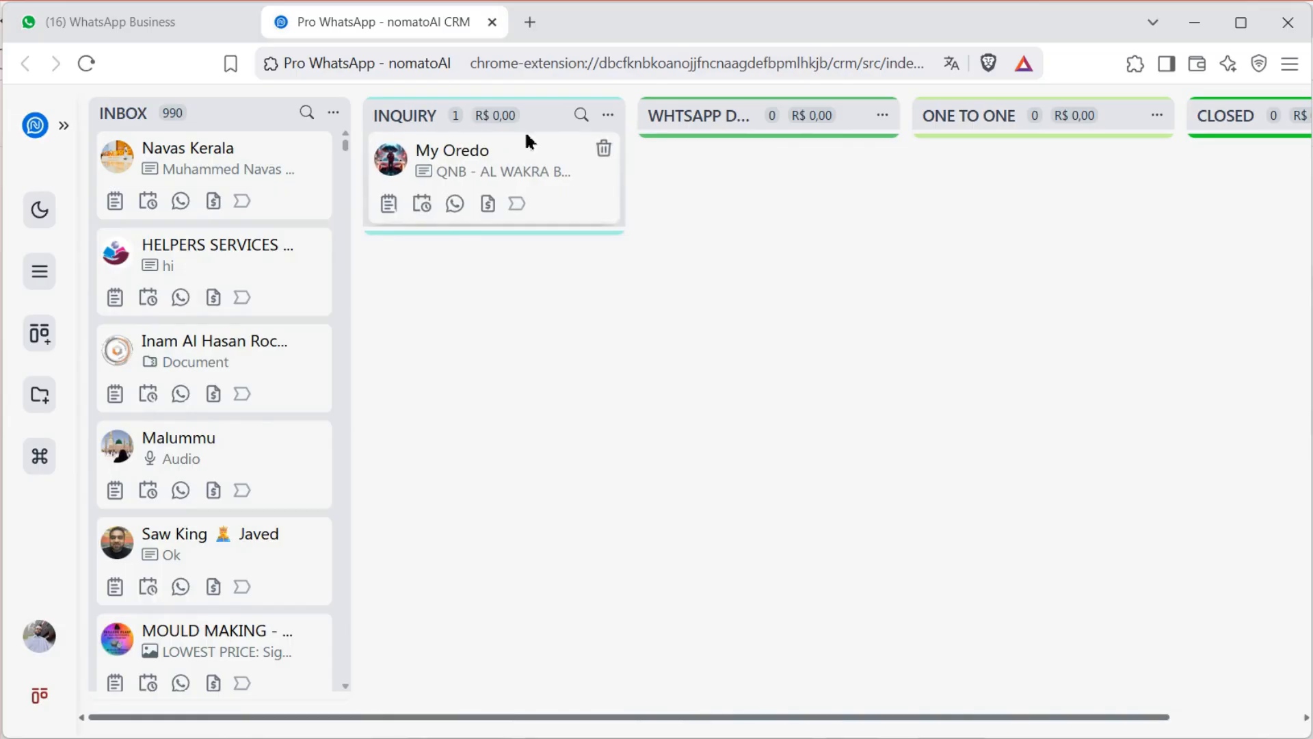
left_click_drag(256, 570, 549, 349)
left_click_drag(255, 642, 818, 196)
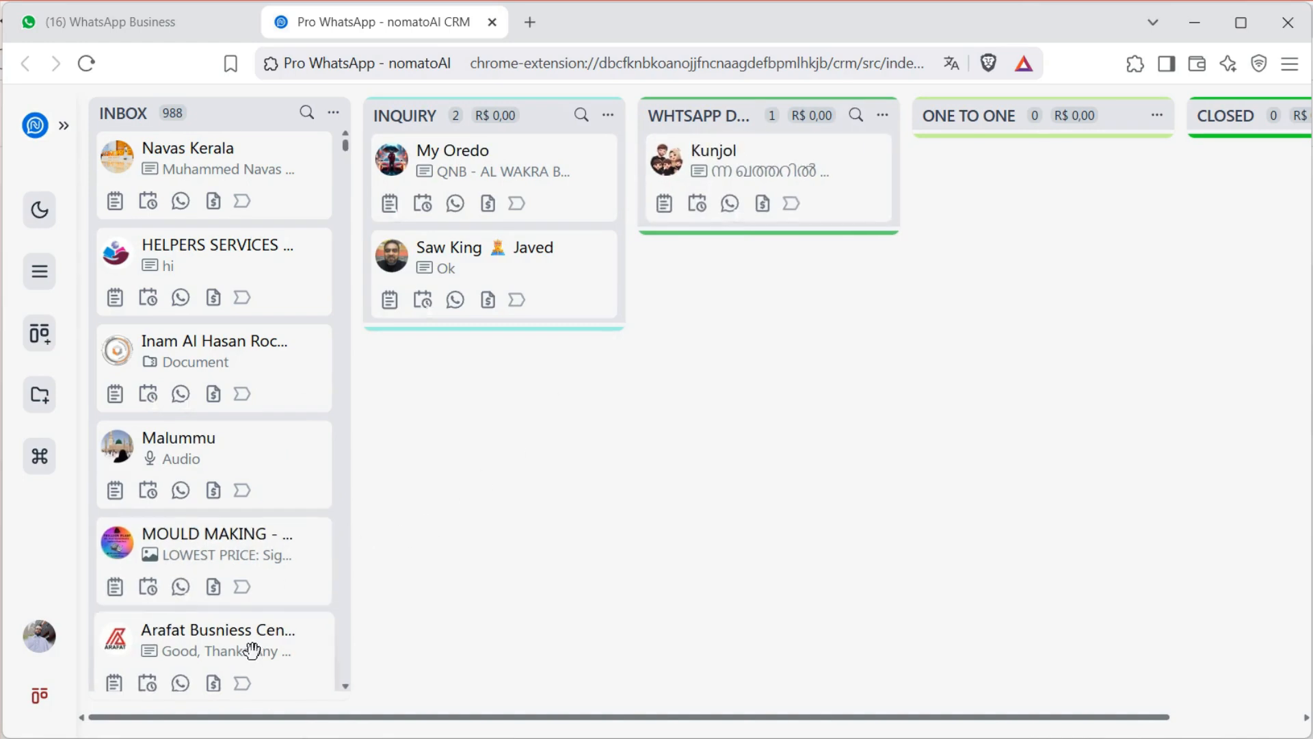
left_click_drag(257, 643, 556, 429)
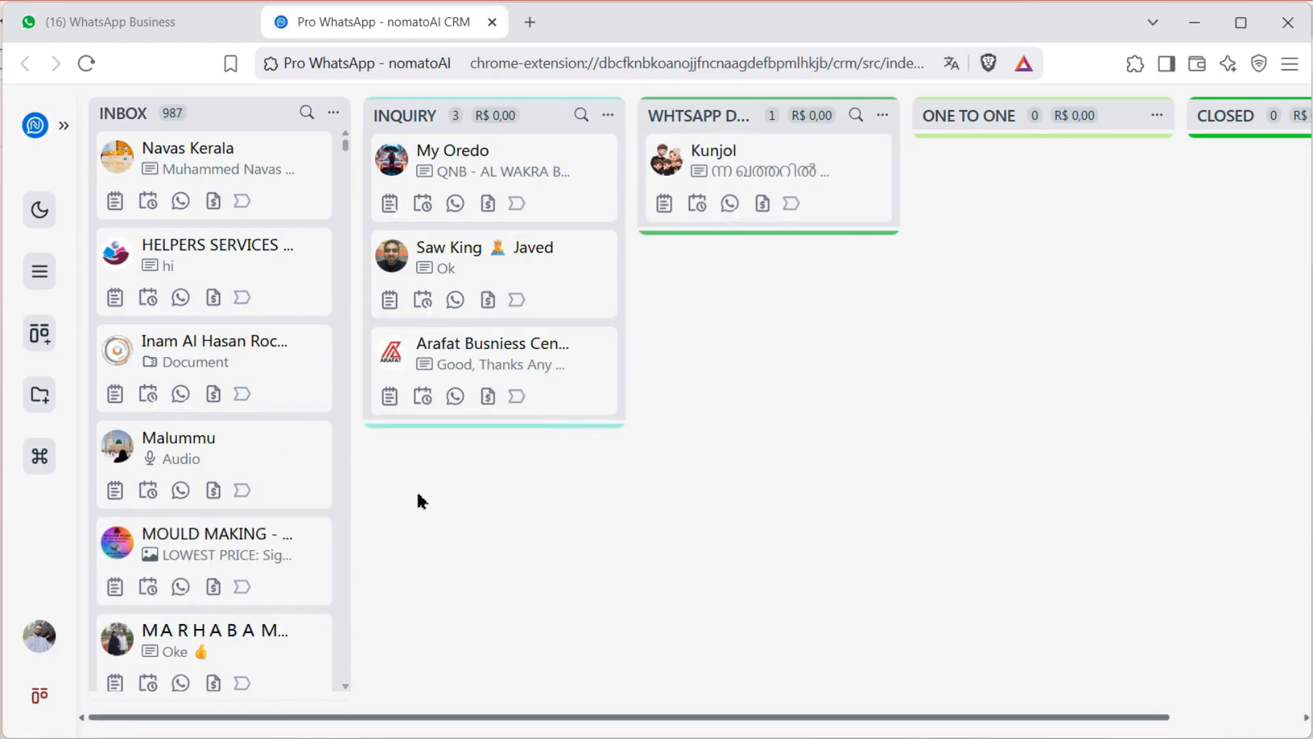
left_click_drag(266, 645, 560, 509)
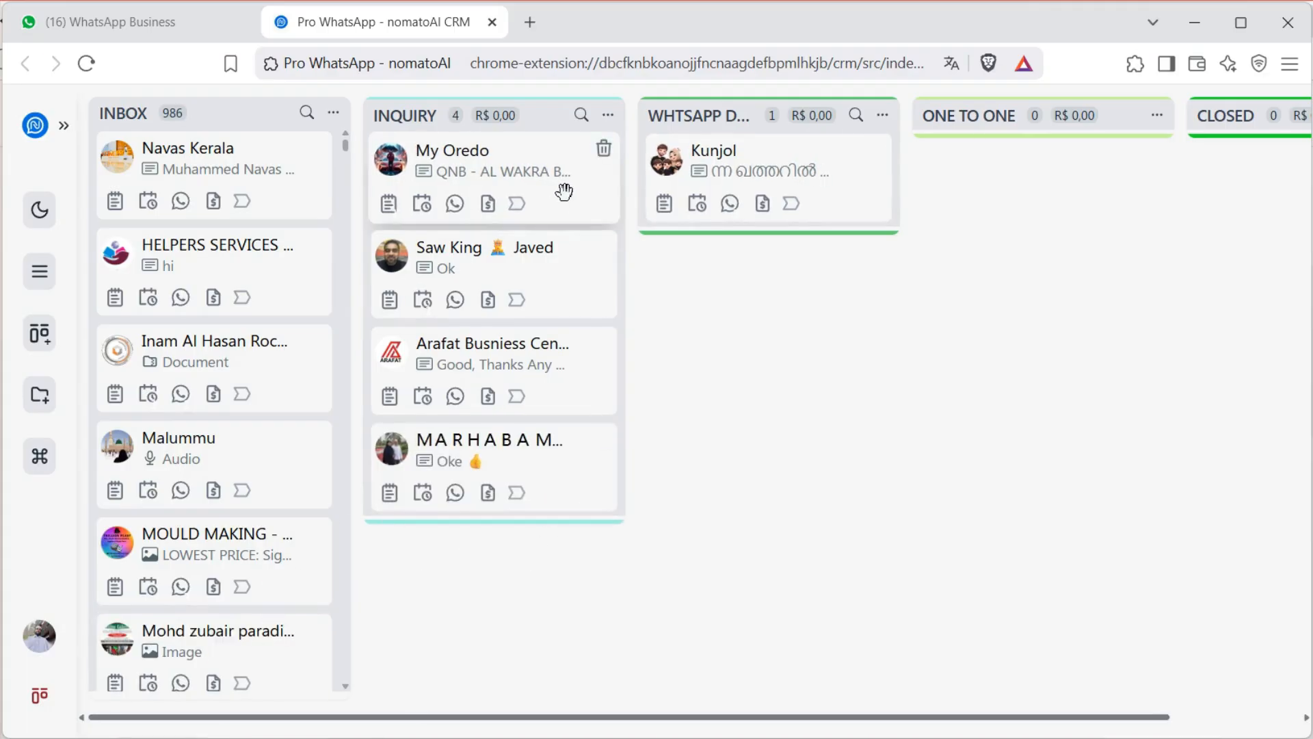
Advance My Oredo through One to One into Closed and move the audio-message chat into Whtsapp Discussion
left_click_drag(613, 195, 1075, 205)
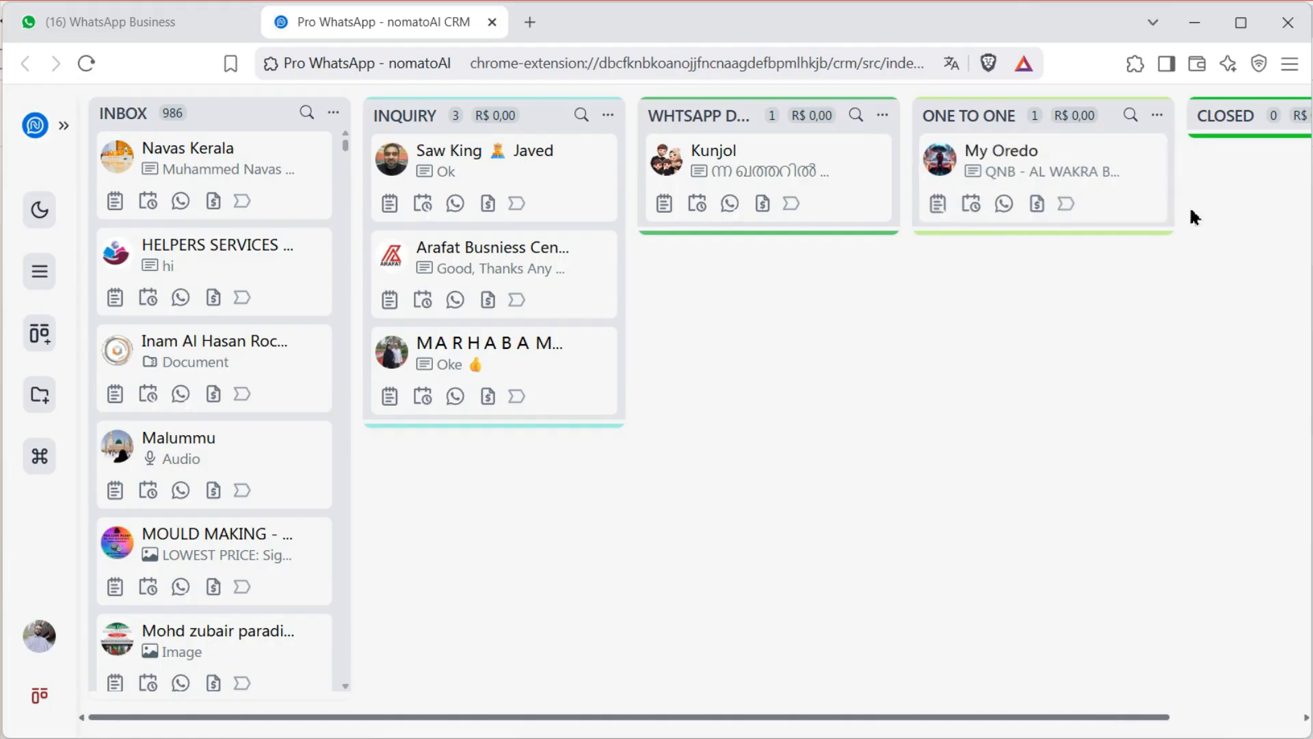
left_click_drag(1034, 167, 1225, 185)
left_click_drag(515, 724, 334, 563)
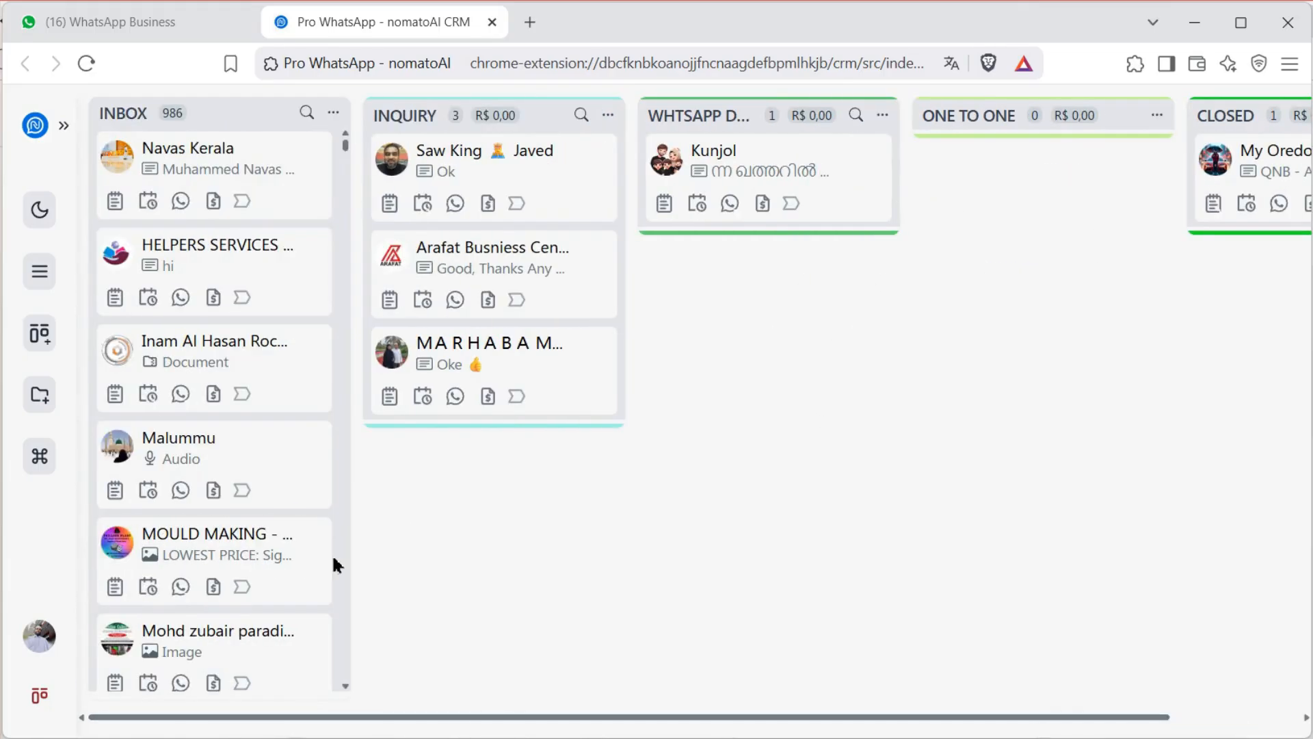
left_click_drag(376, 437, 827, 328)
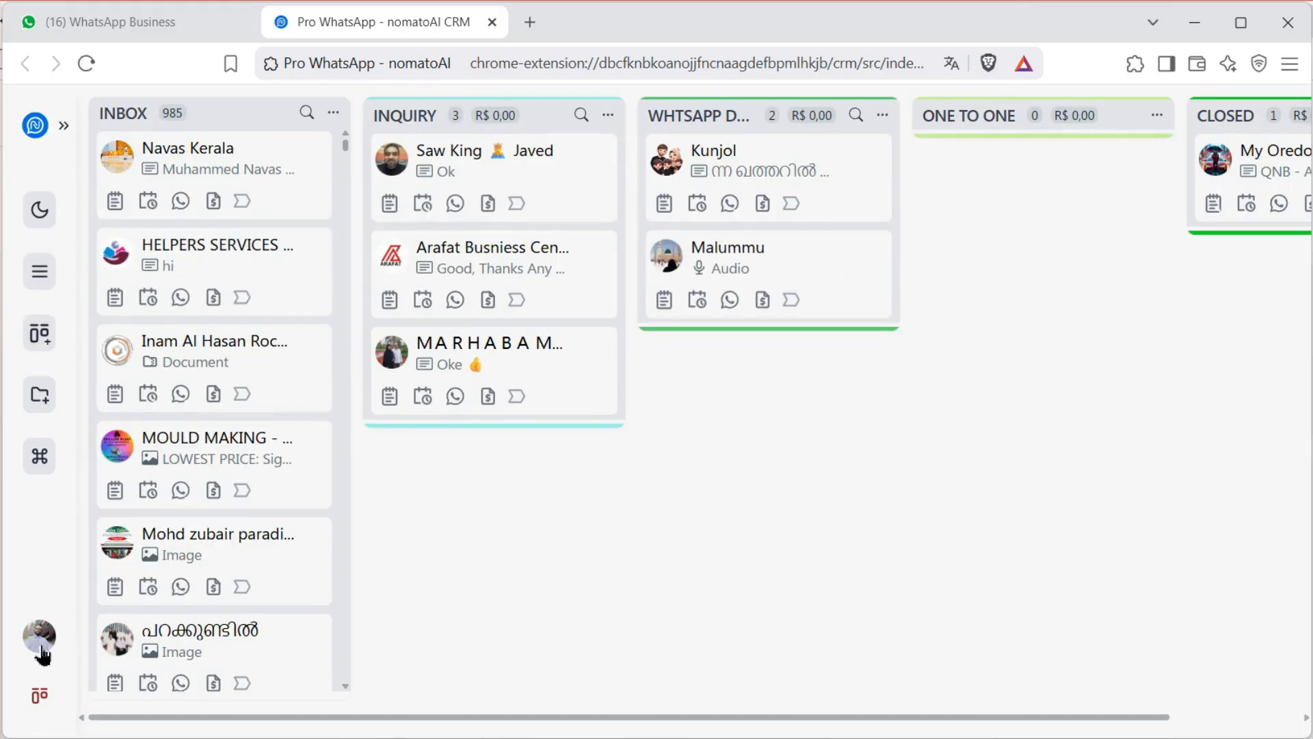
Create a new Umrah CRM board and open it
left_click(41, 284)
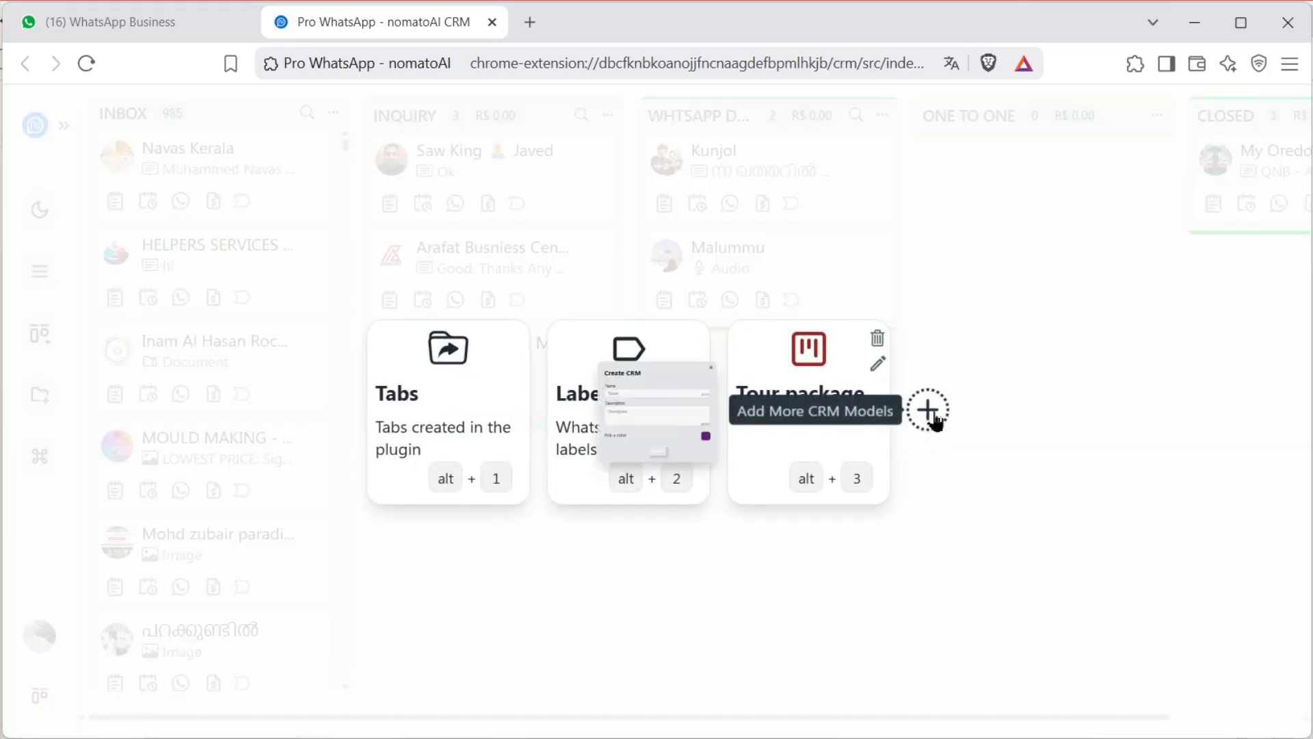
left_click(928, 410)
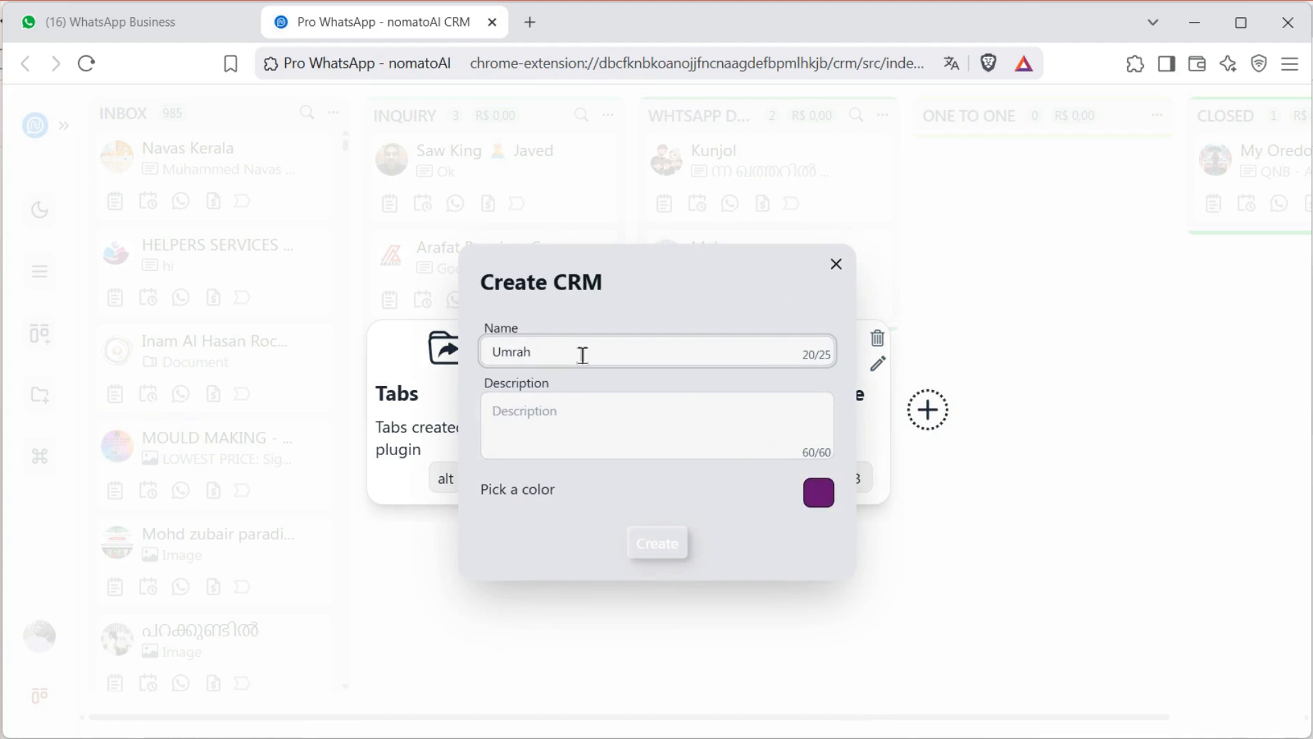
left_click(658, 545)
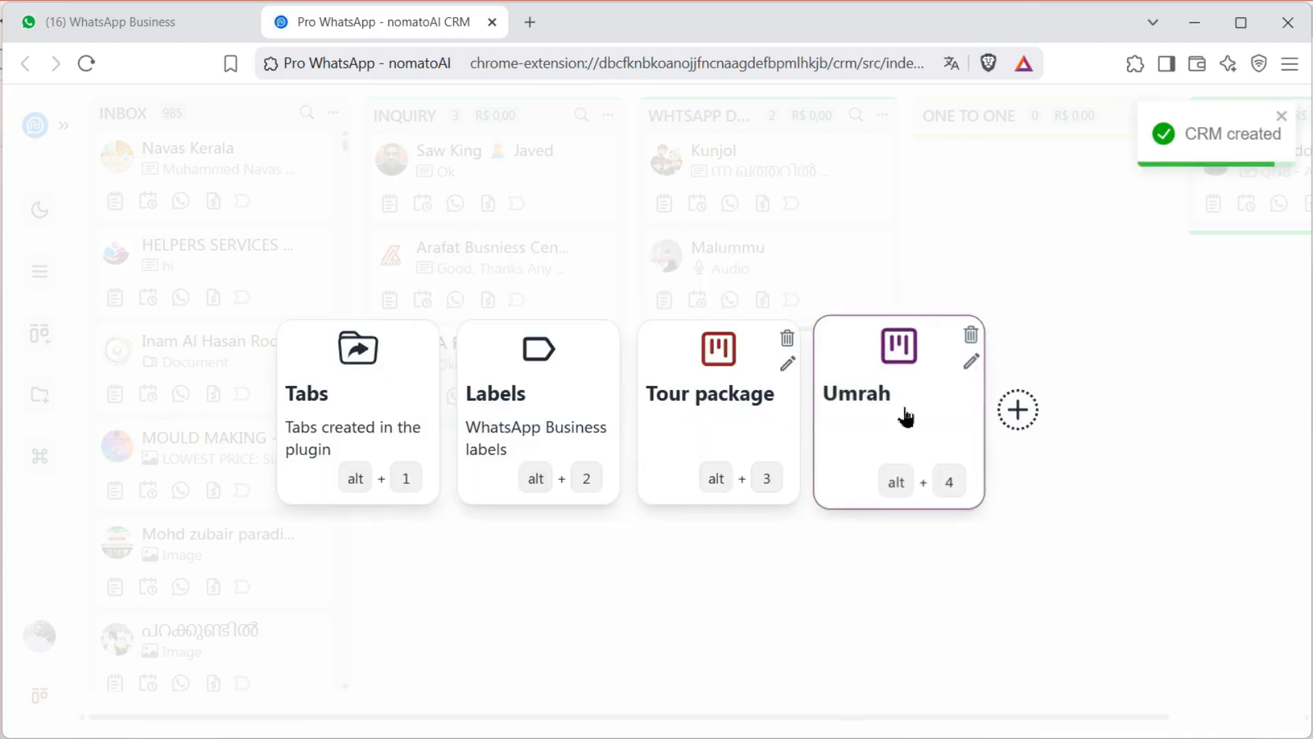
left_click(899, 417)
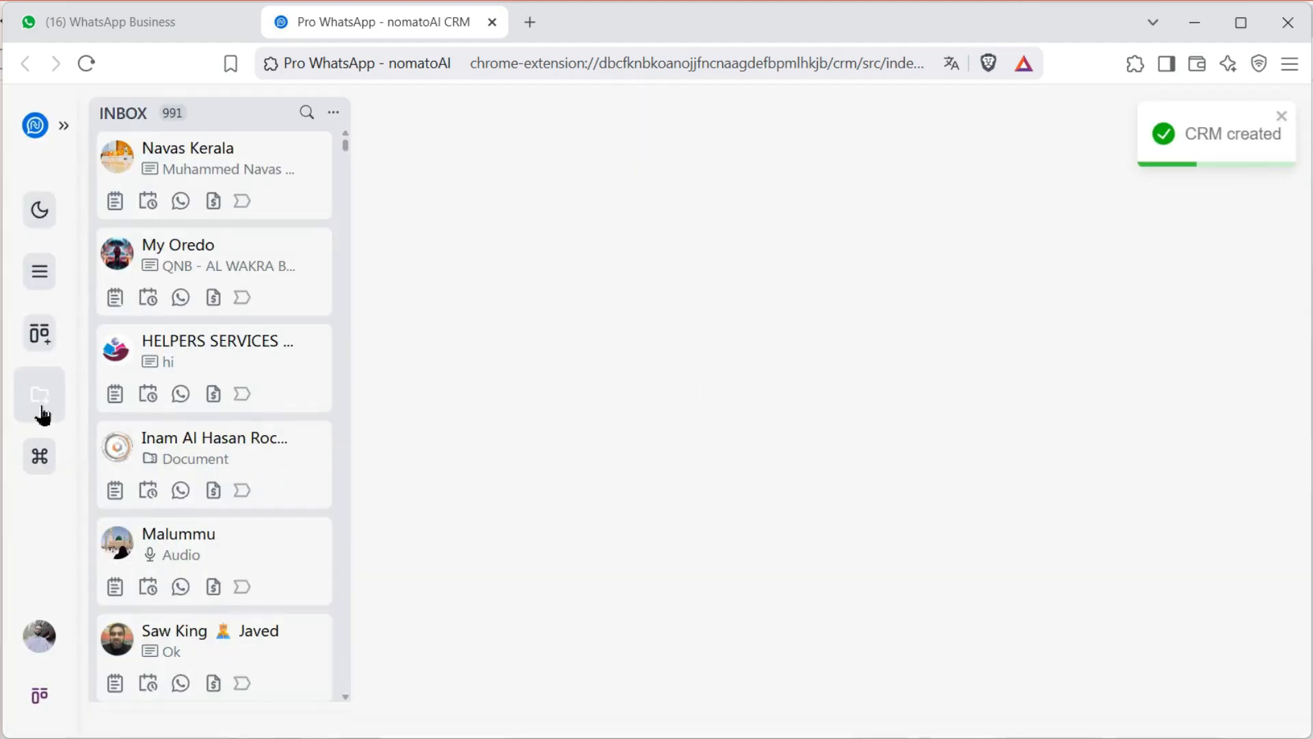
Add the Leads and Program columns to the Umrah board
left_click(41, 409)
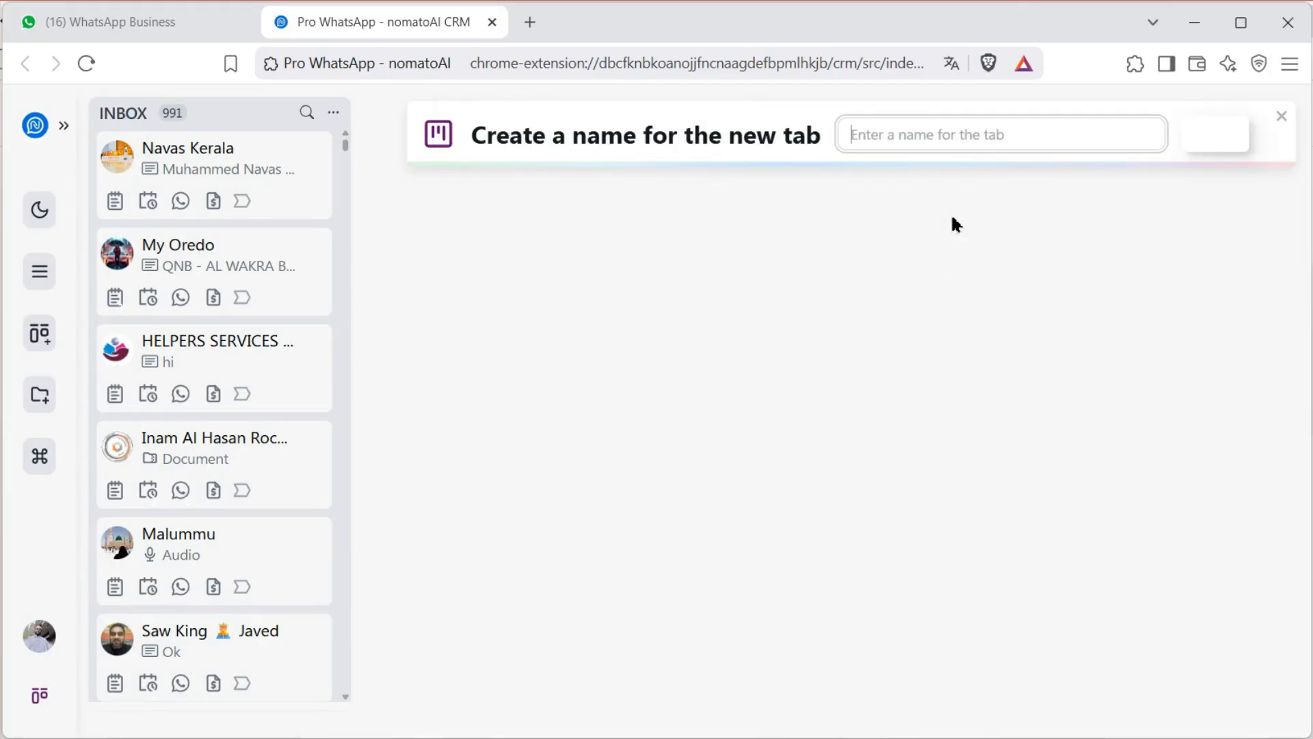
type("Leads")
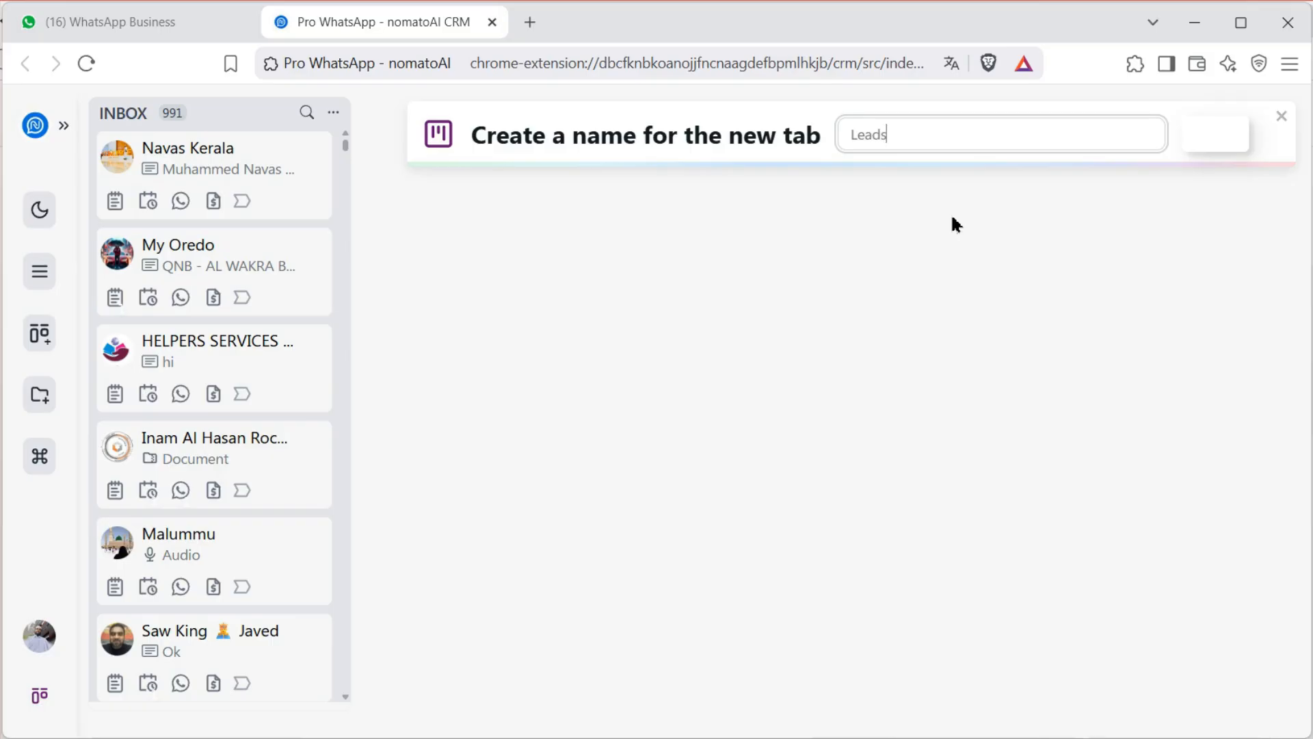
left_click(1205, 142)
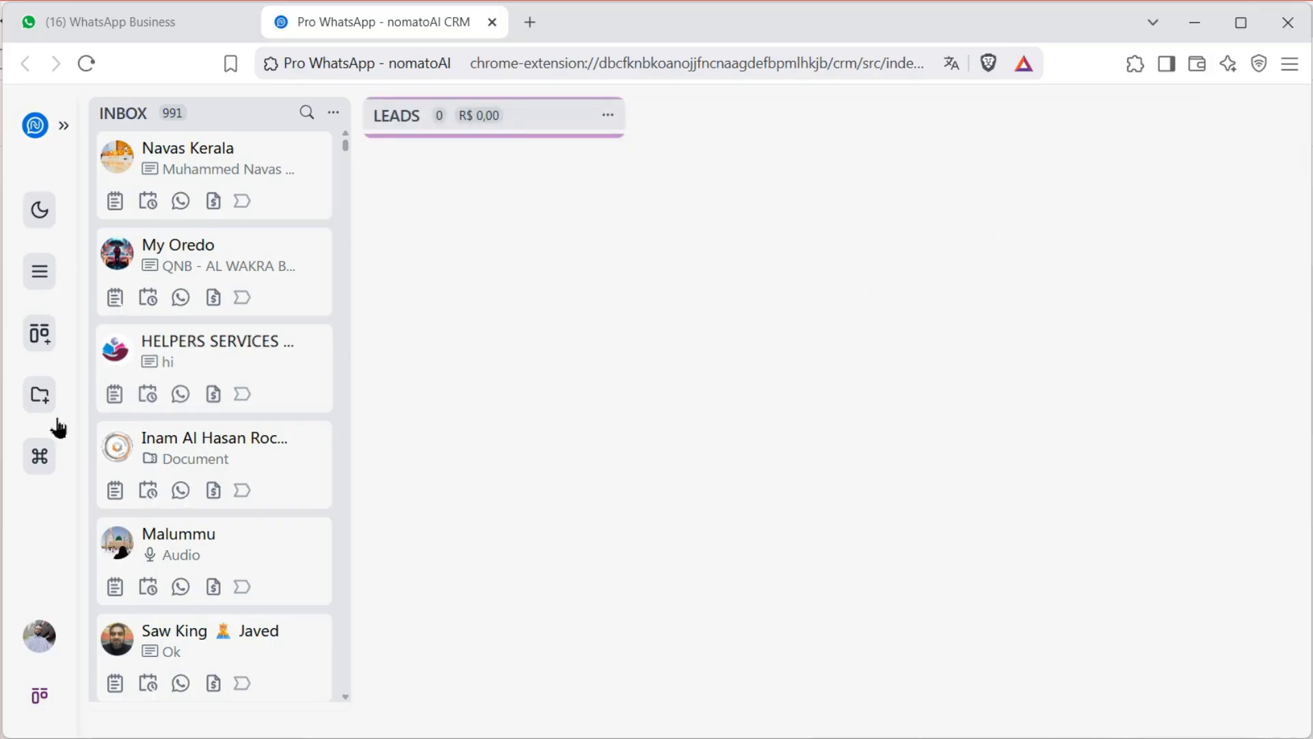
left_click(41, 407)
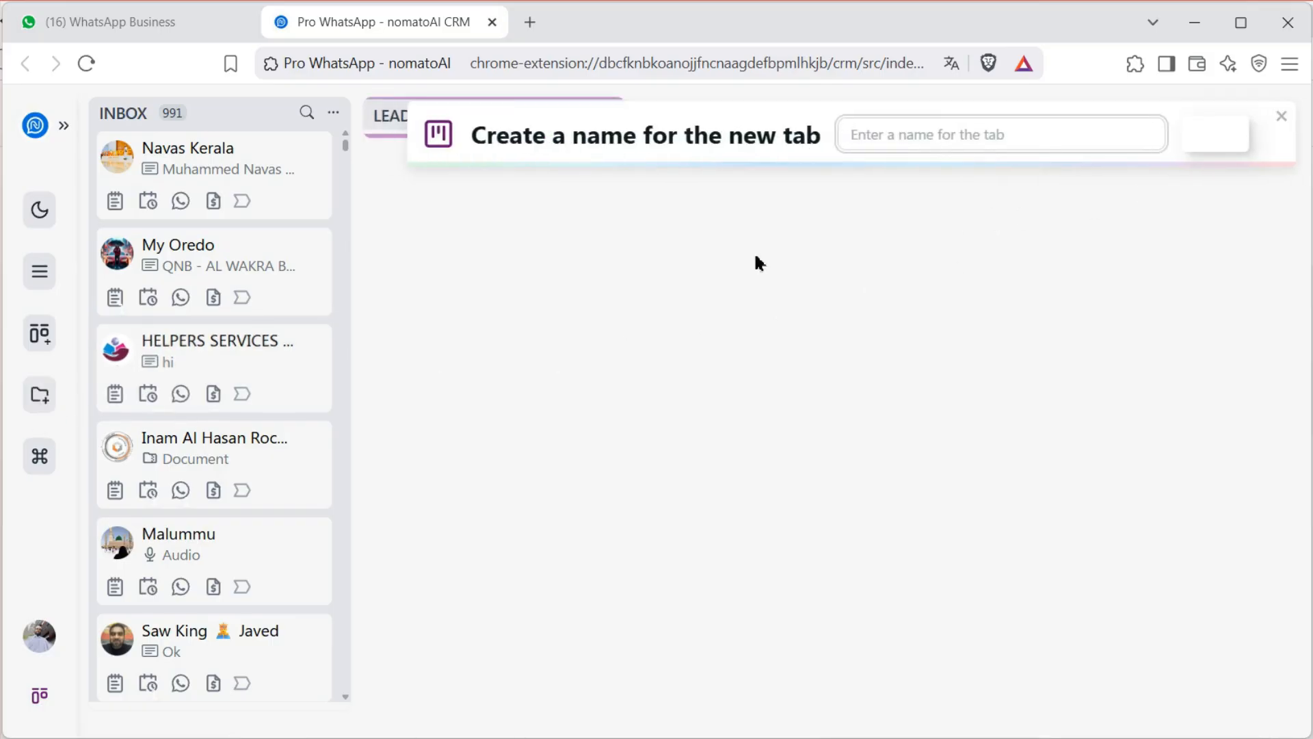
left_click(867, 146)
type("Program")
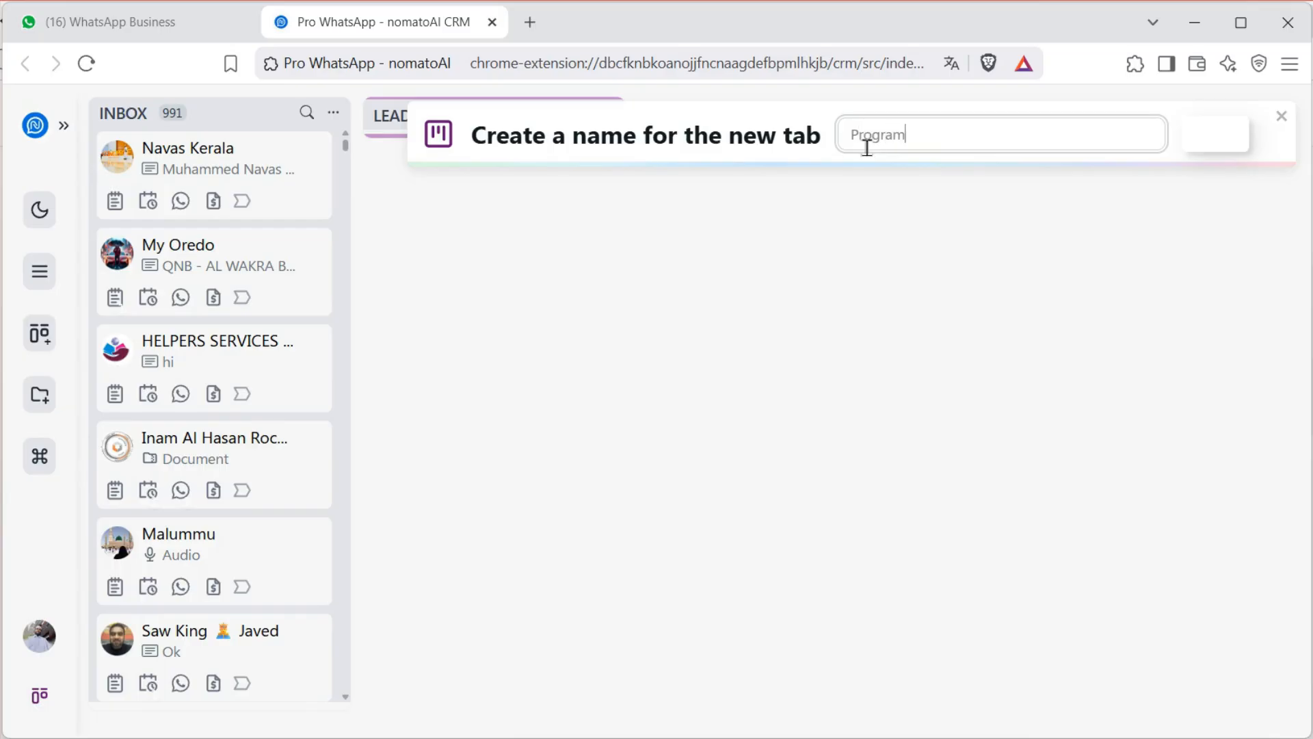
left_click(1199, 141)
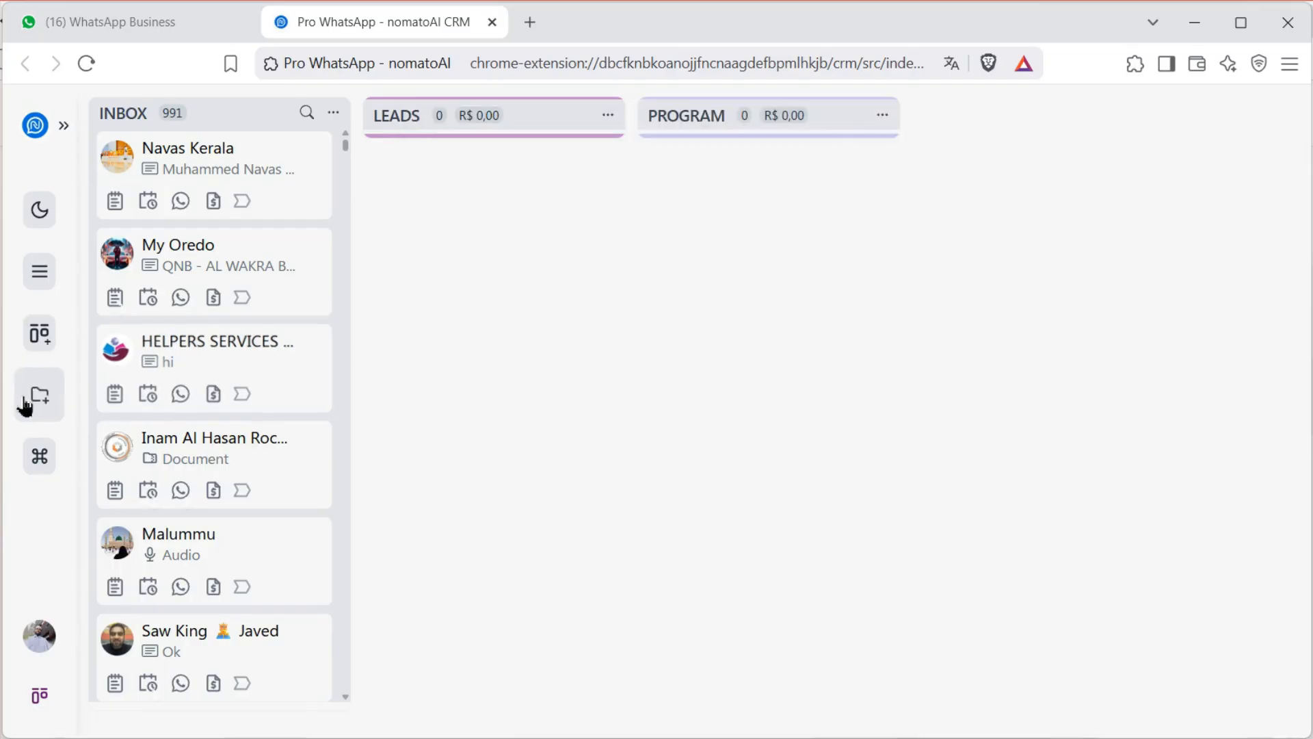
Add the 'Payment rec…' column, dismiss the extra naming prompt, and scroll the inbox
left_click(26, 398)
type("Payment received")
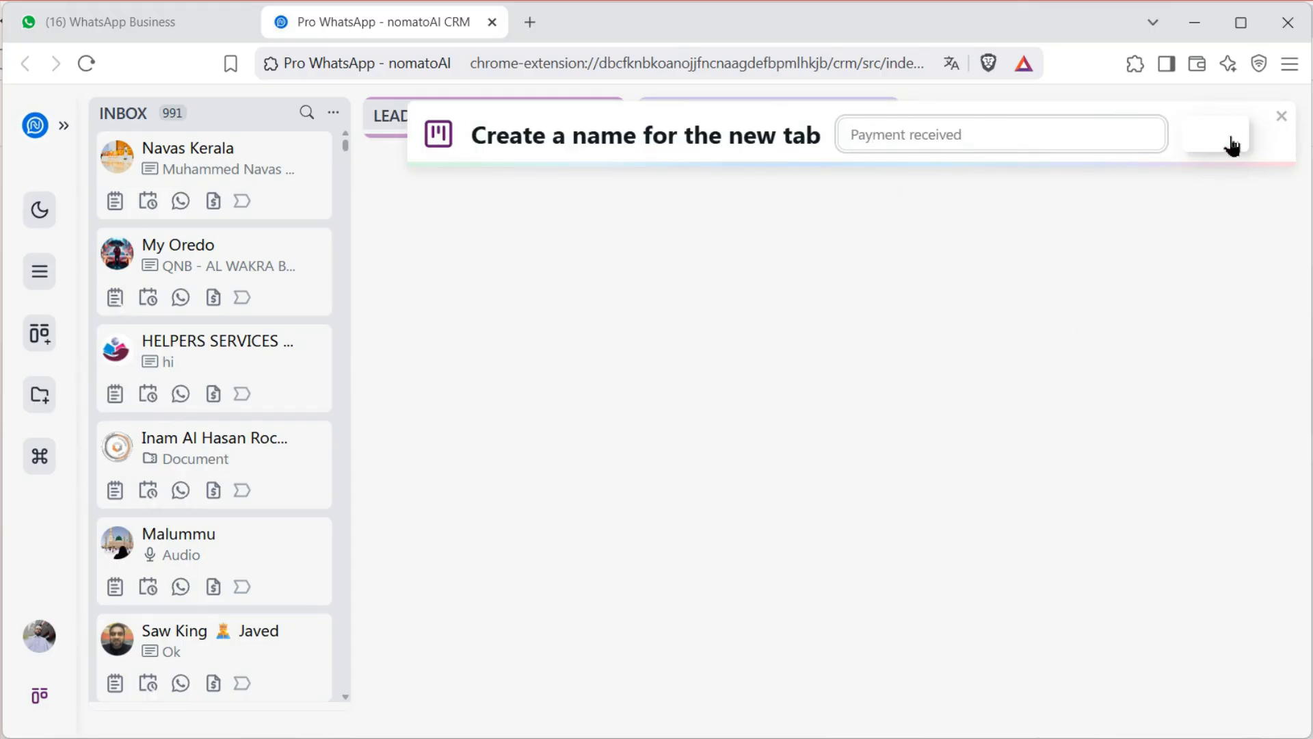
left_click(1231, 146)
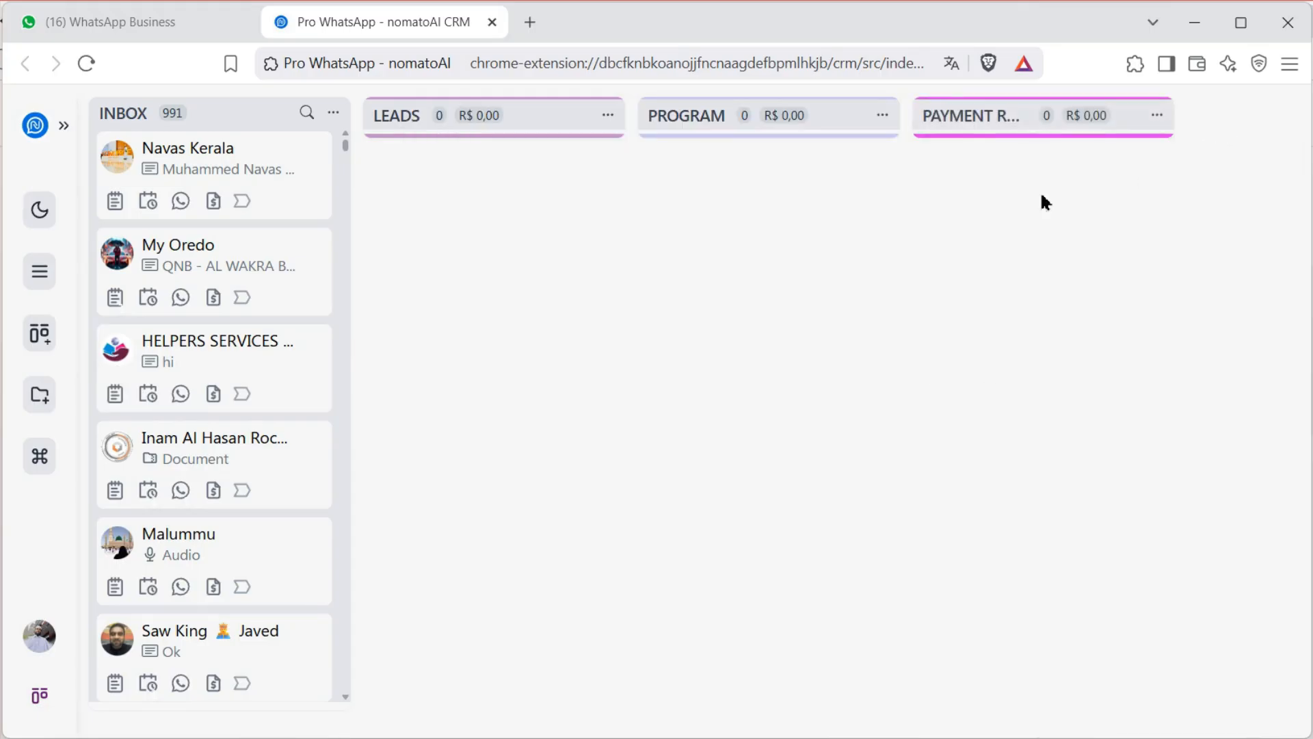
left_click(42, 400)
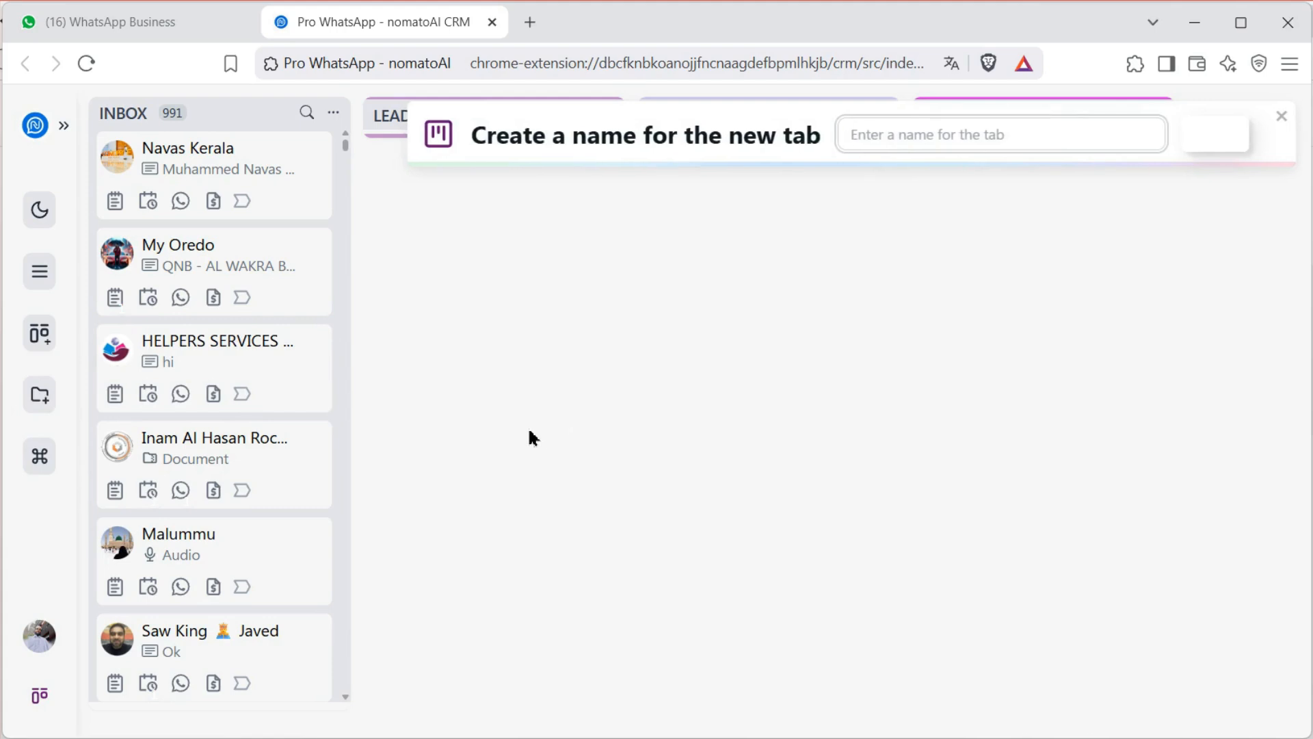
left_click(1283, 120)
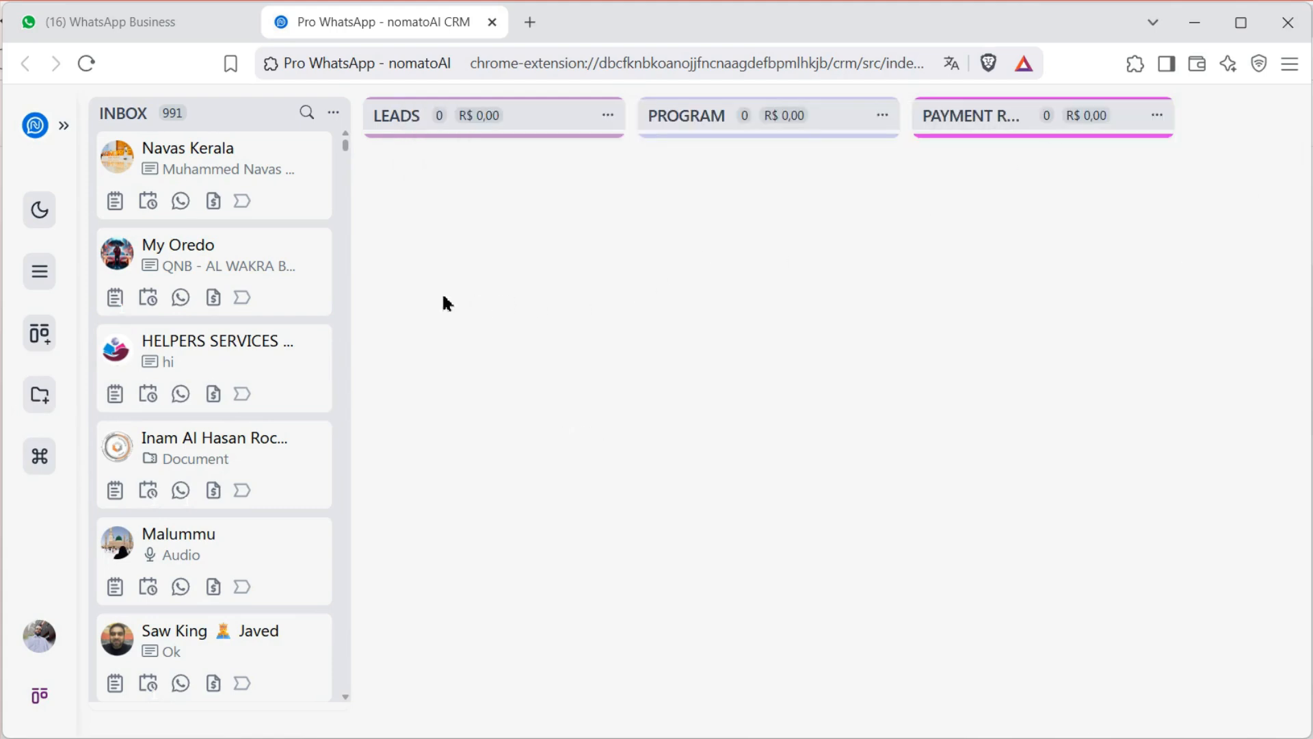
scroll(198, 455, "down", 10)
Drag two inbox contacts into LEADS and two more, including the document sender, into PROGRAM
scroll(199, 455, "up", 5)
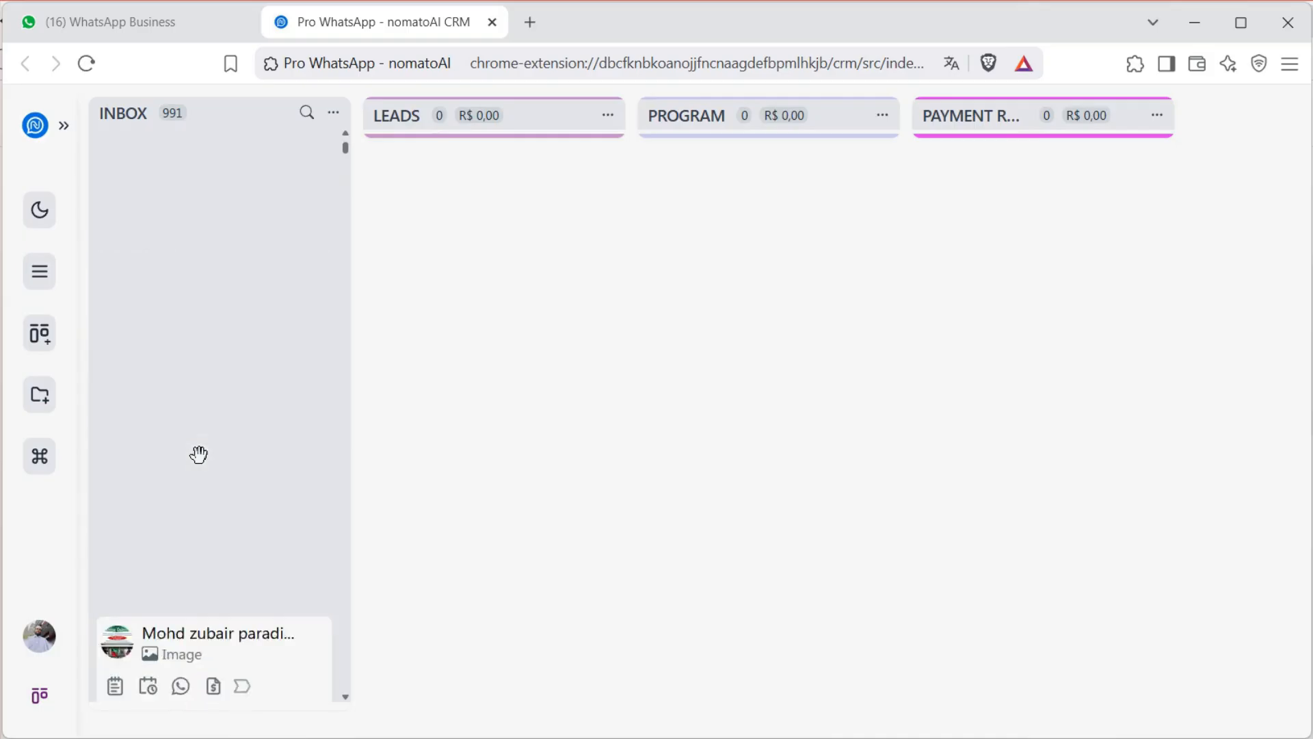
left_click_drag(235, 255, 525, 225)
left_click_drag(253, 301, 527, 301)
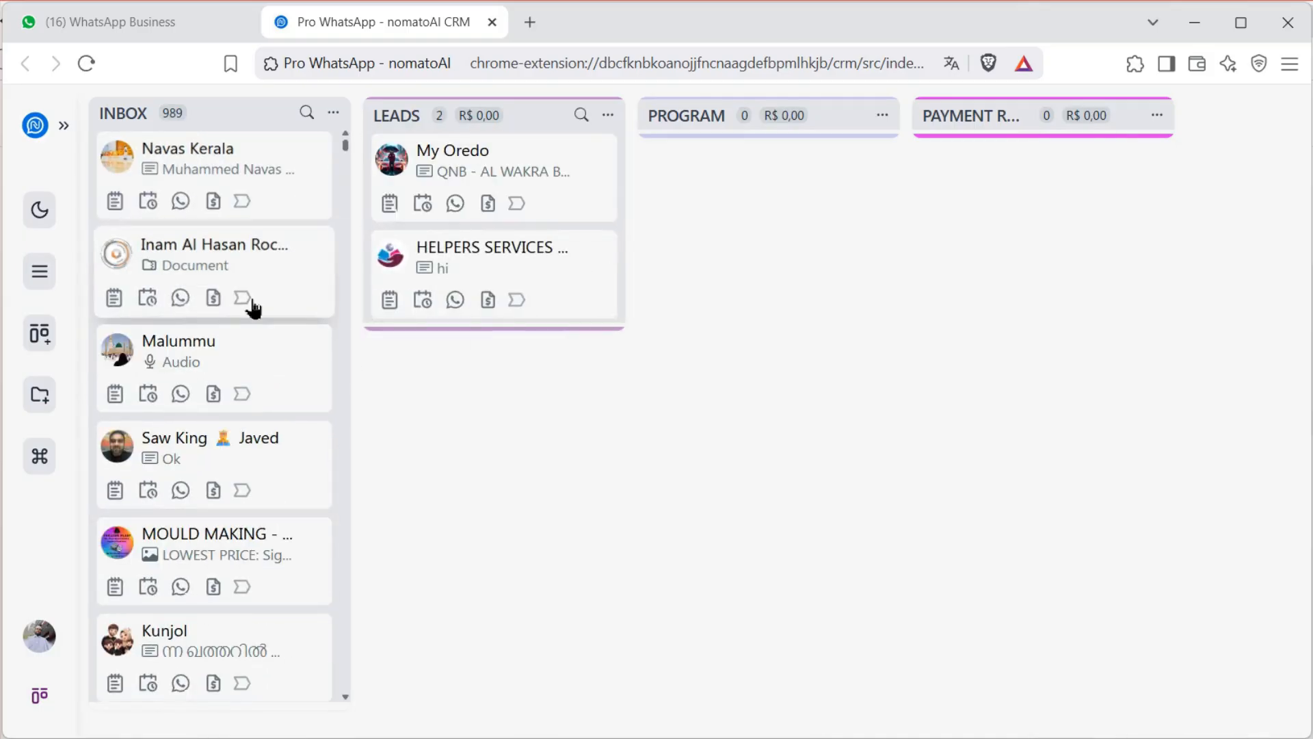
left_click_drag(255, 274, 788, 226)
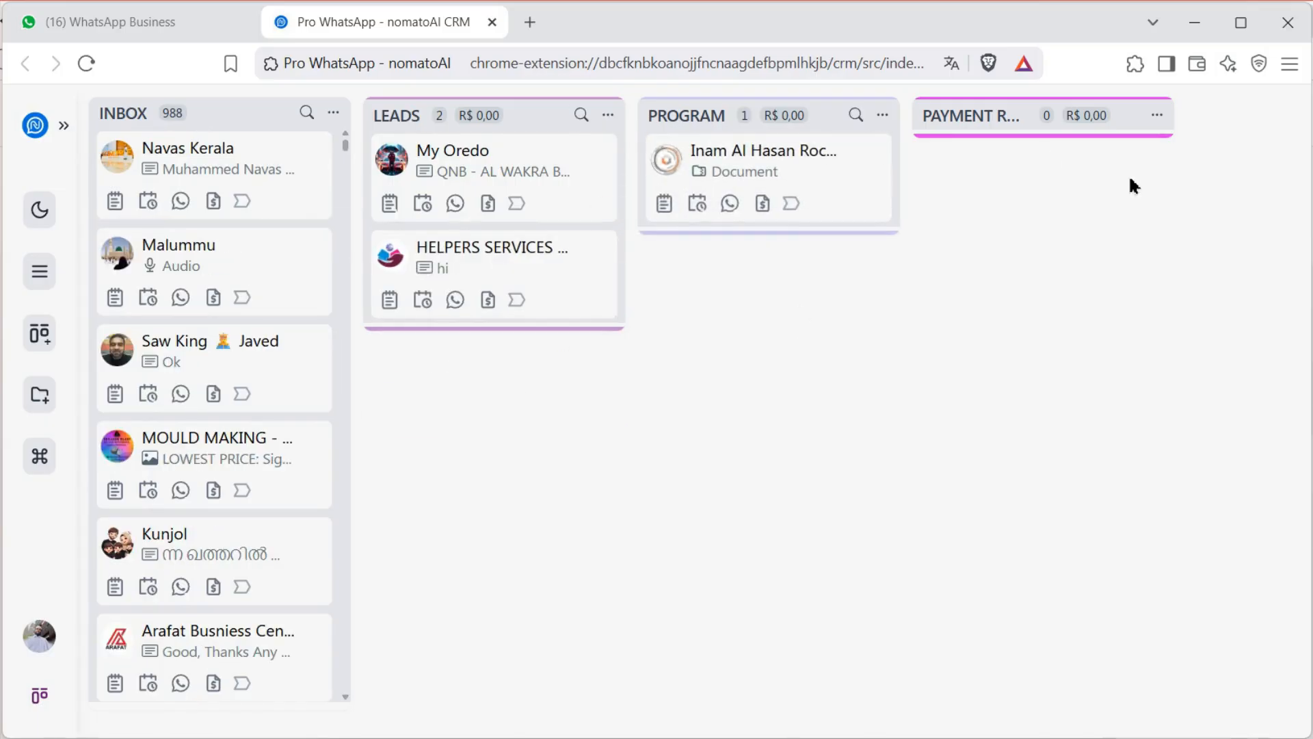
left_click_drag(249, 409, 803, 336)
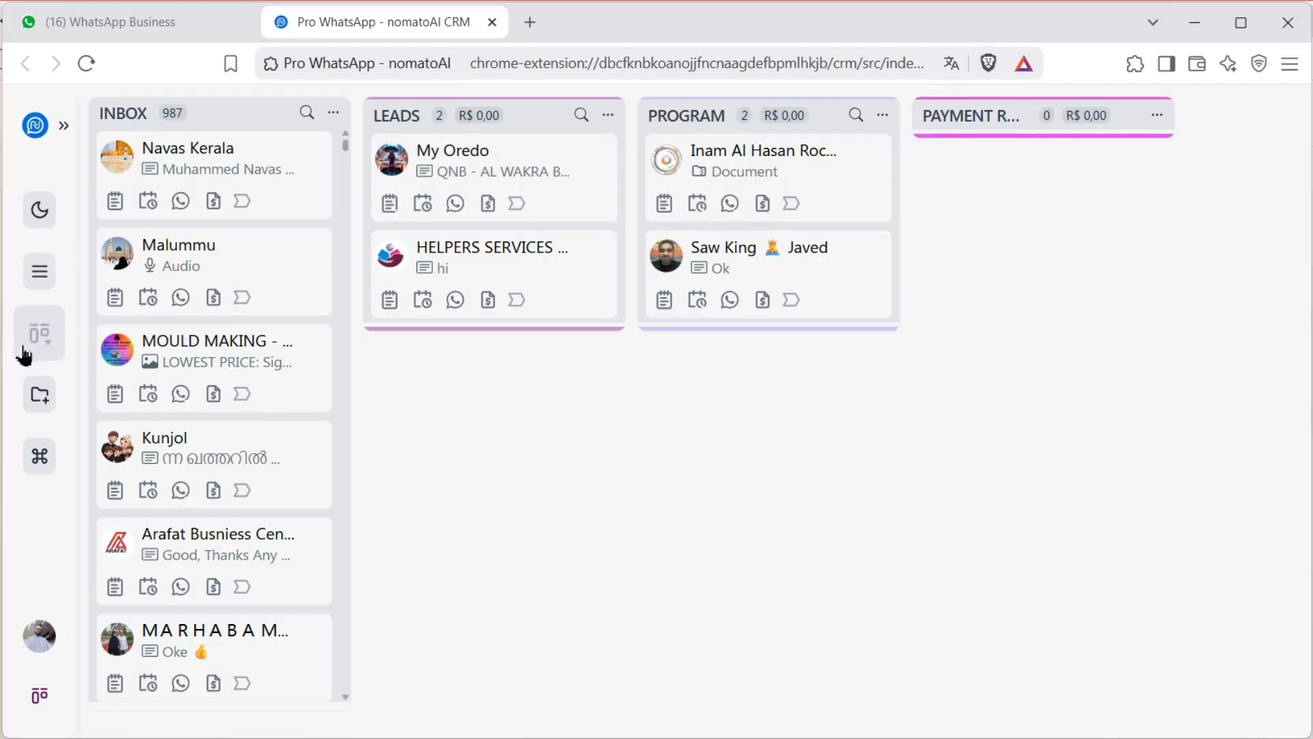
Open and close the boards overview, then switch back to the WhatsApp Business browser tab
left_click(51, 274)
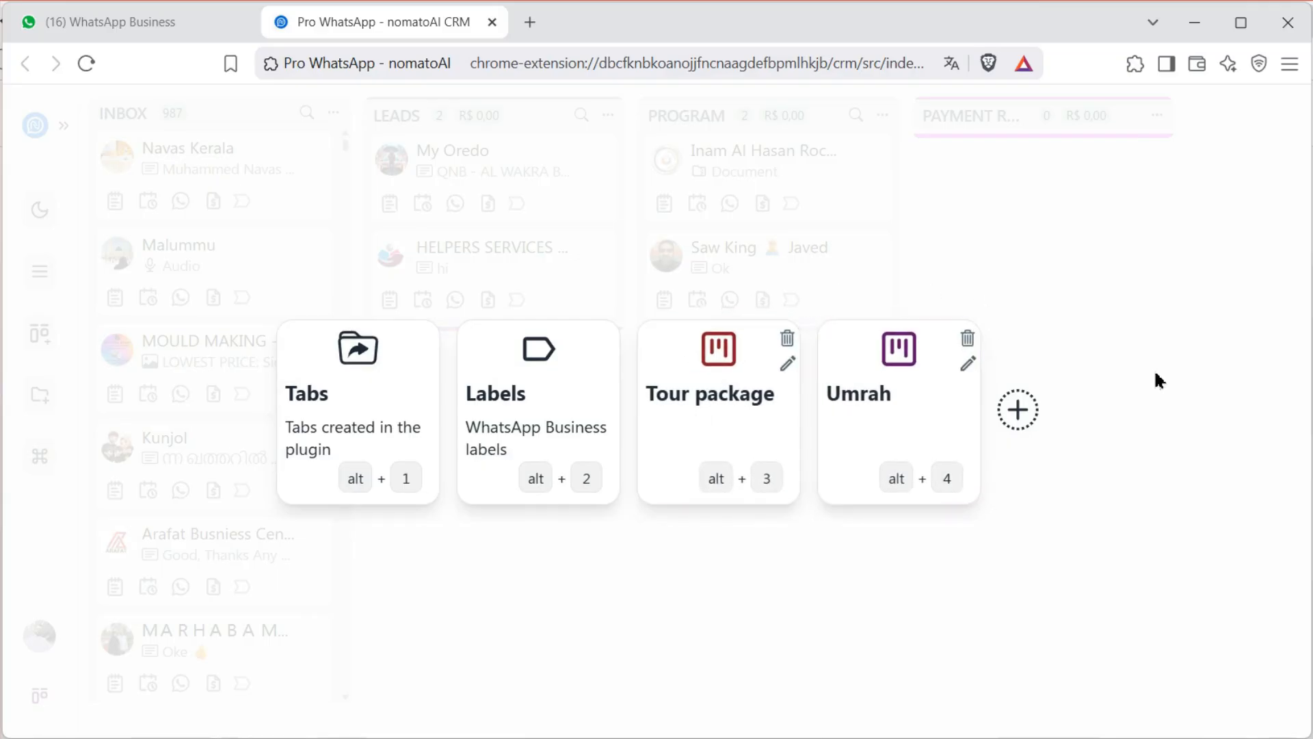
left_click(1050, 277)
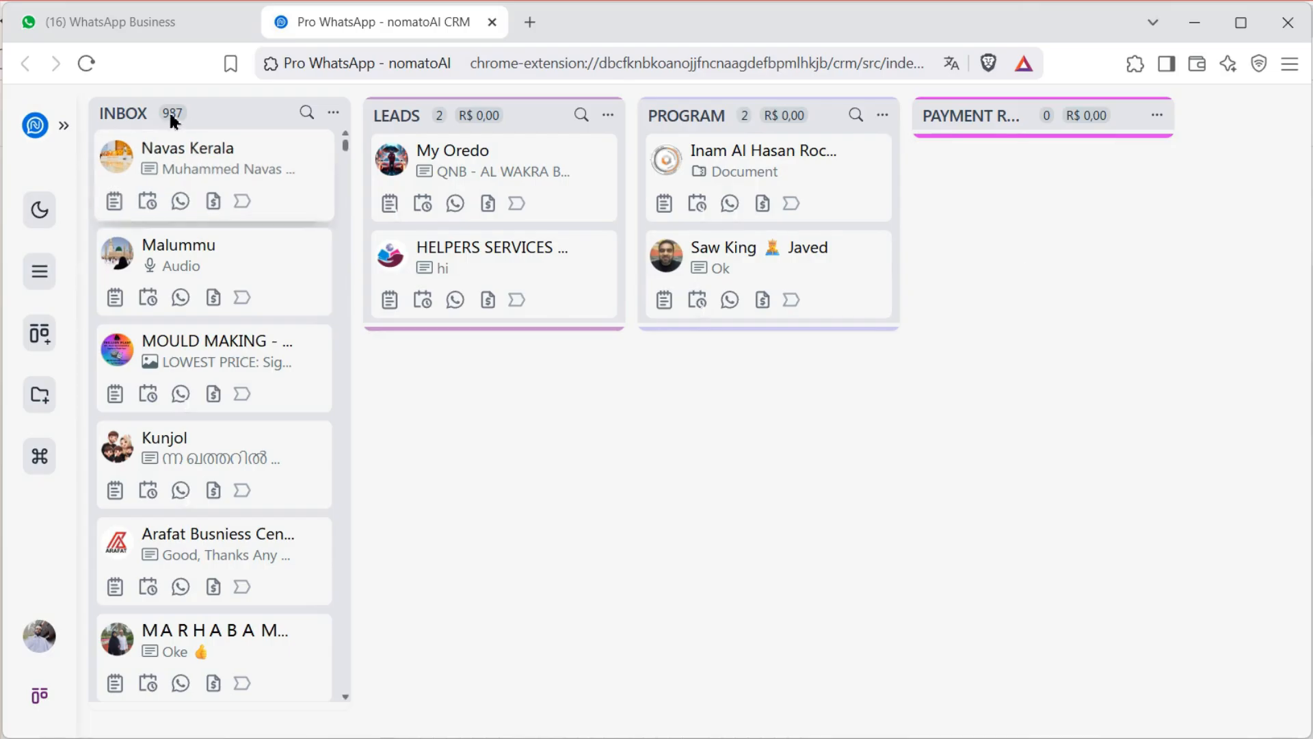
left_click(141, 26)
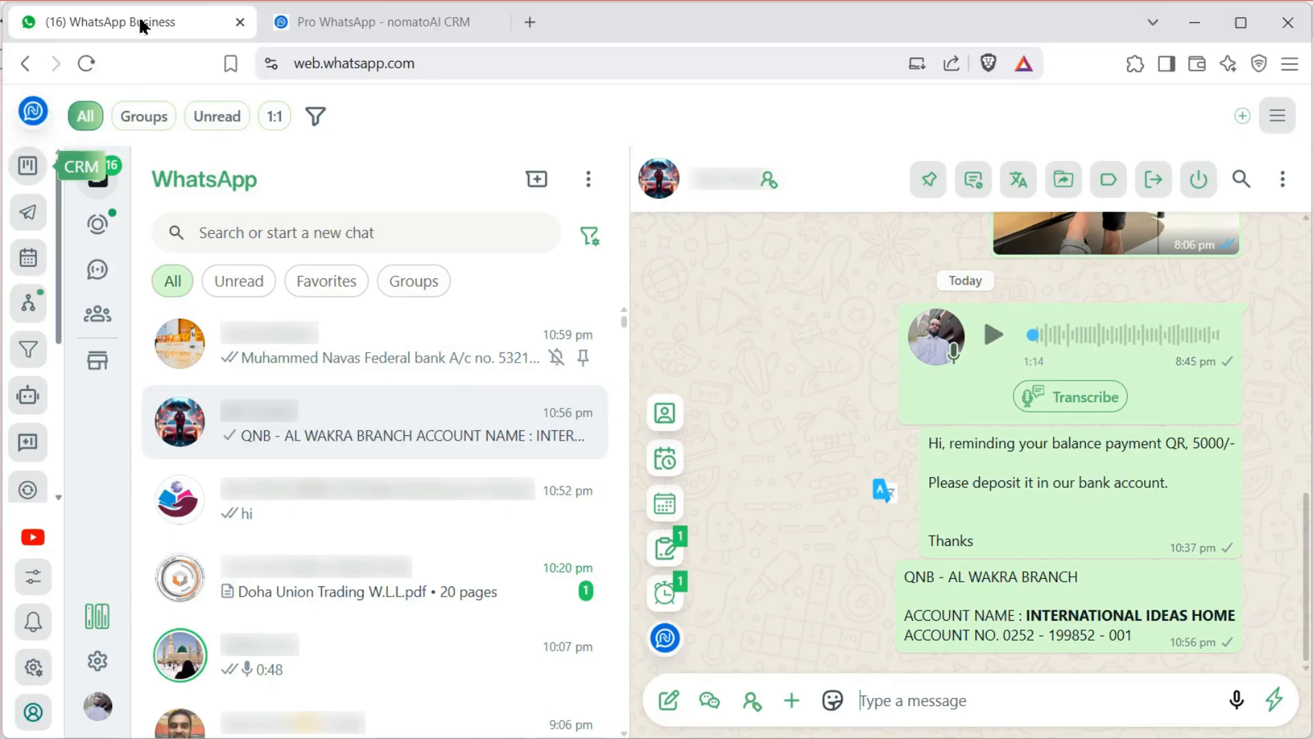
In Mass Sending, browse Inbox, Labels and Groups, clear trial picks, and list MOULD MAKING - PLASTIC PRODUCTS members
left_click(27, 217)
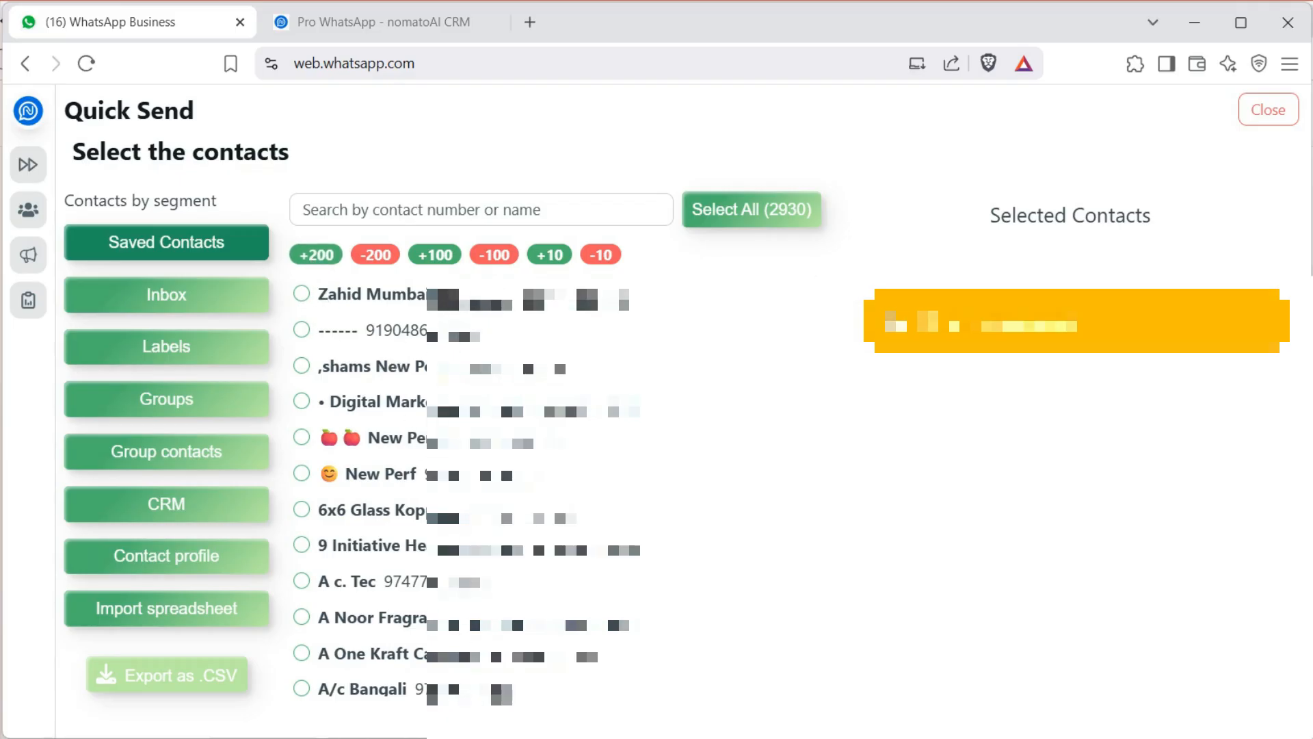
left_click(123, 298)
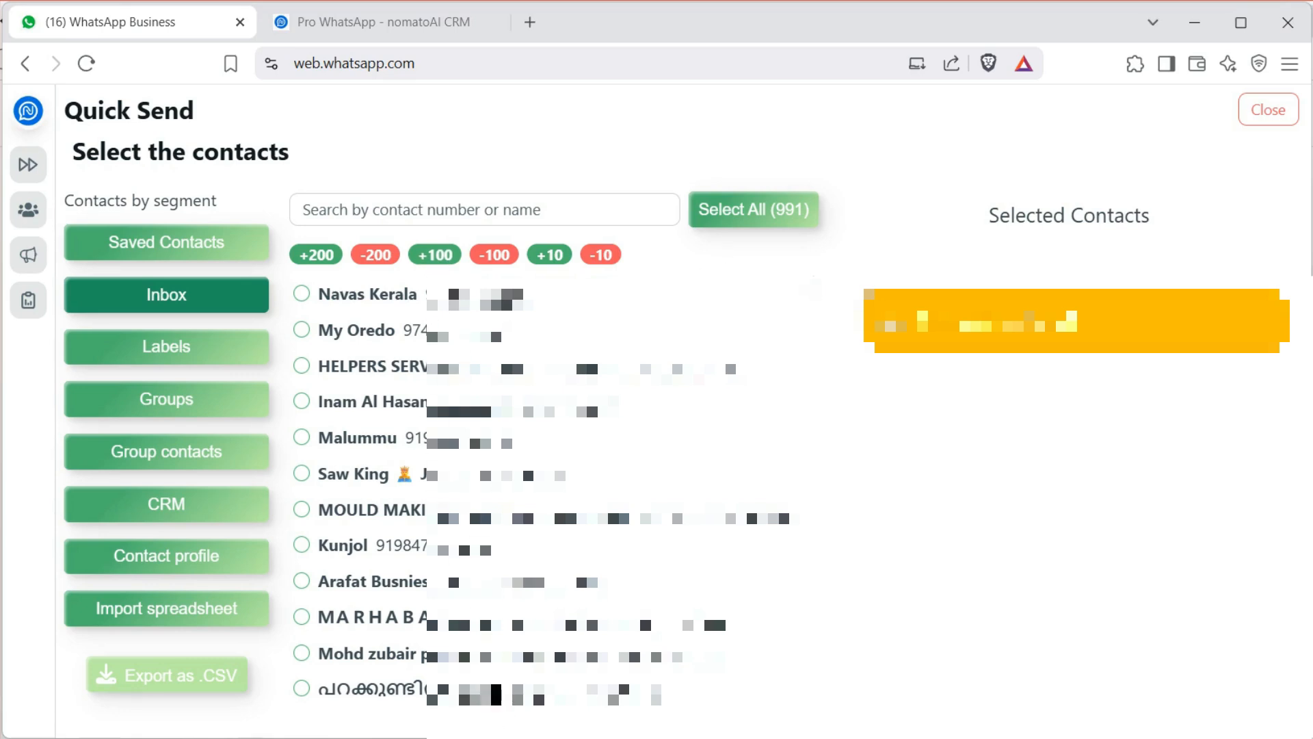
left_click(125, 356)
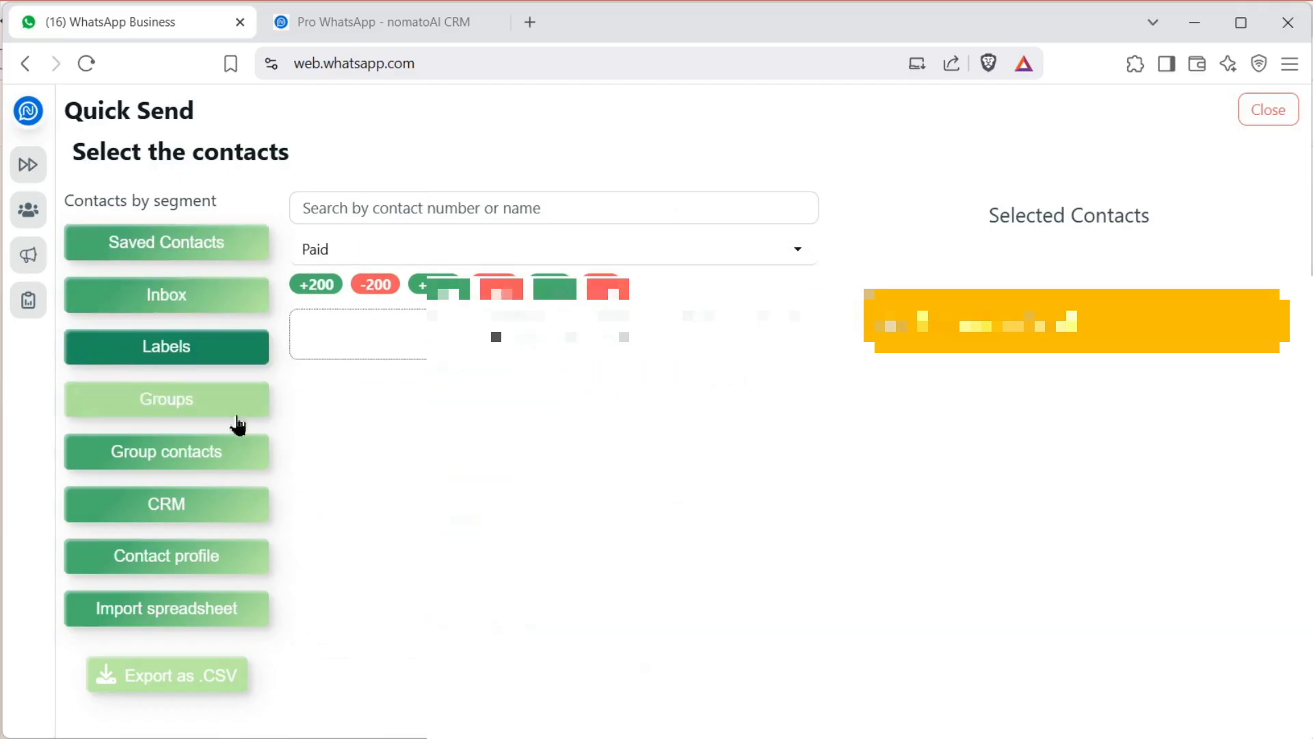
left_click(176, 411)
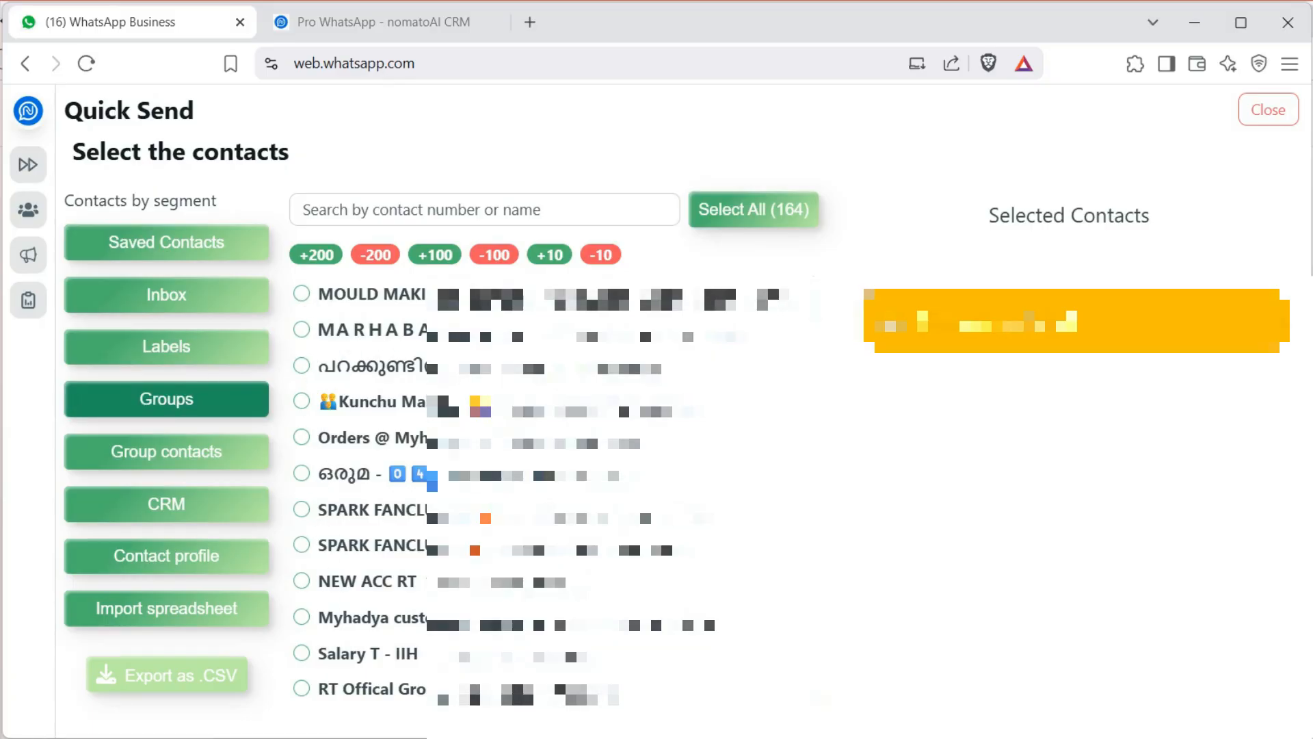
left_click(302, 331)
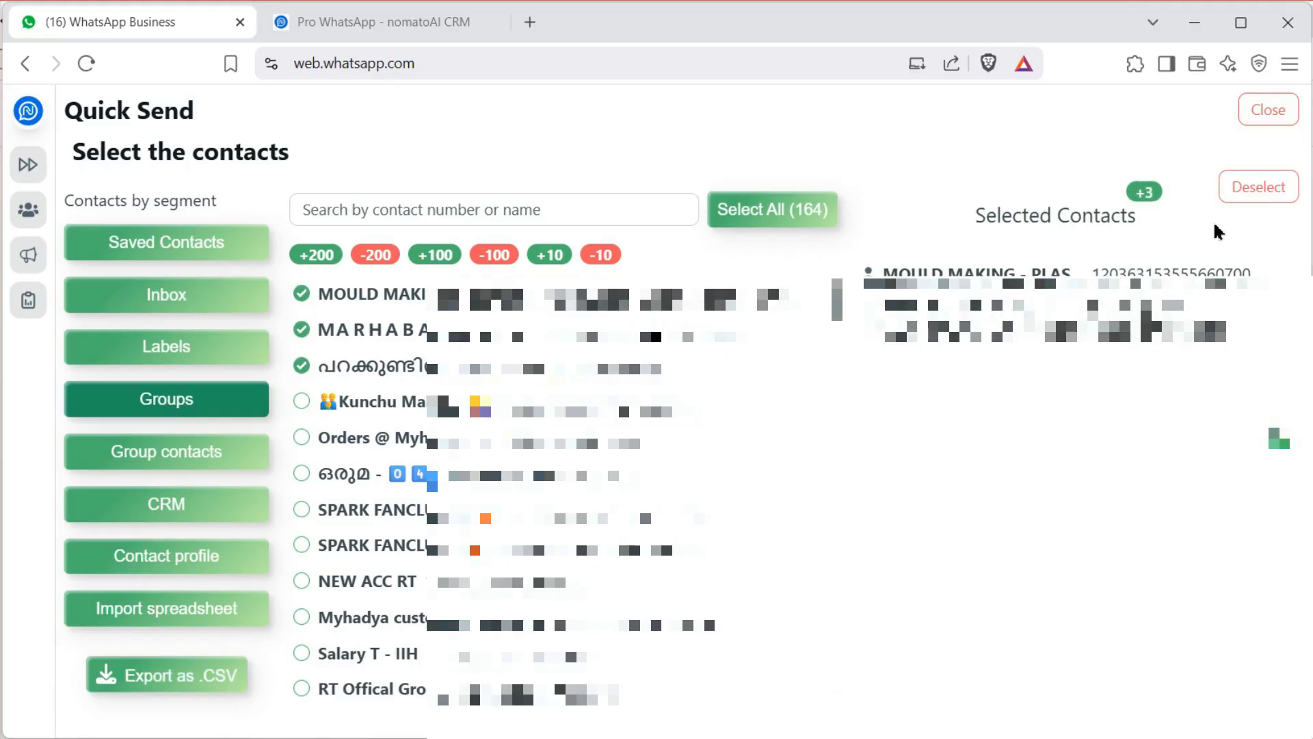
left_click(1255, 192)
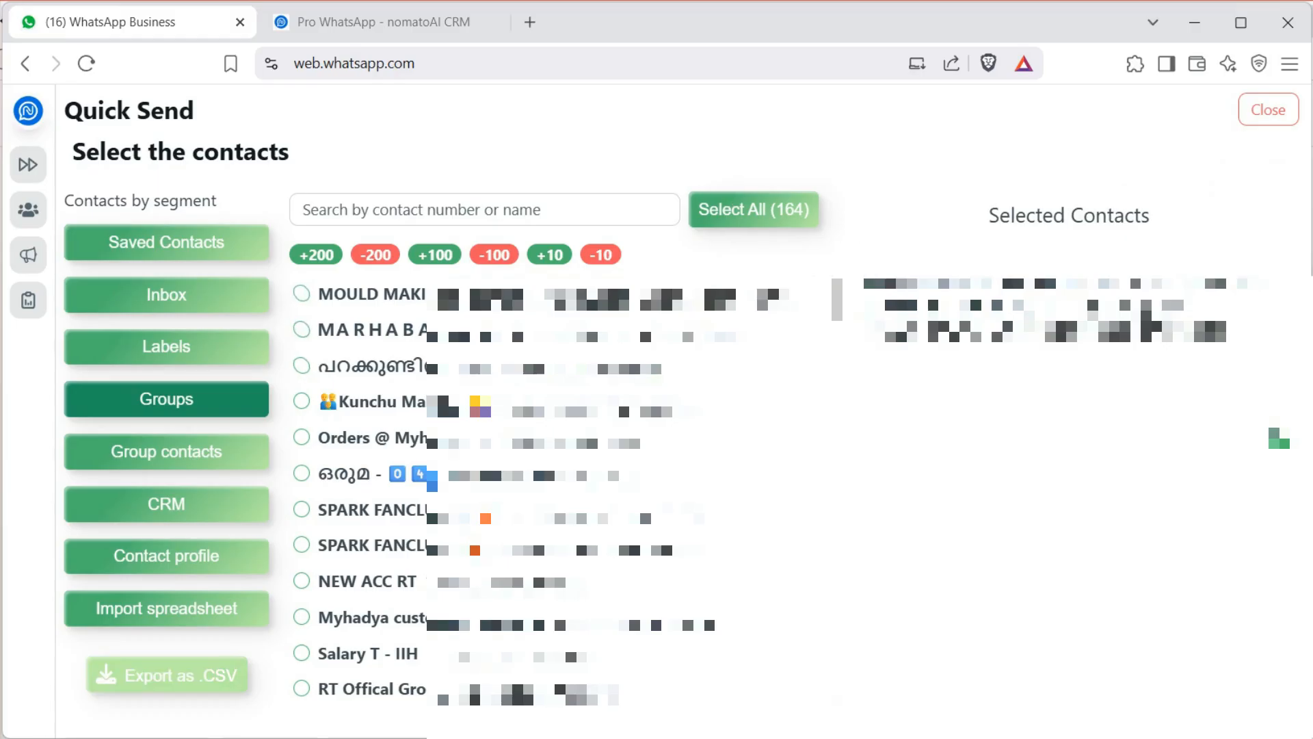
left_click(170, 470)
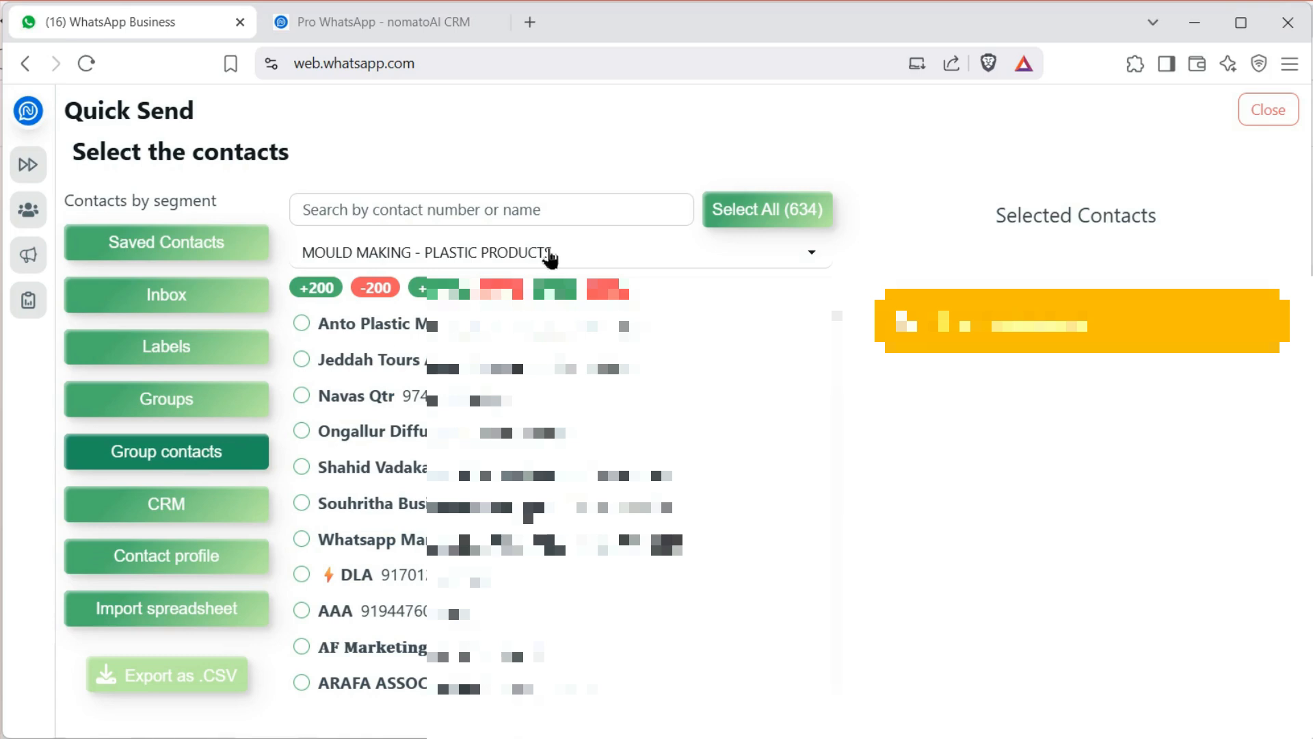
Switch to another group, select all 47 members, then clear the selection
left_click(551, 259)
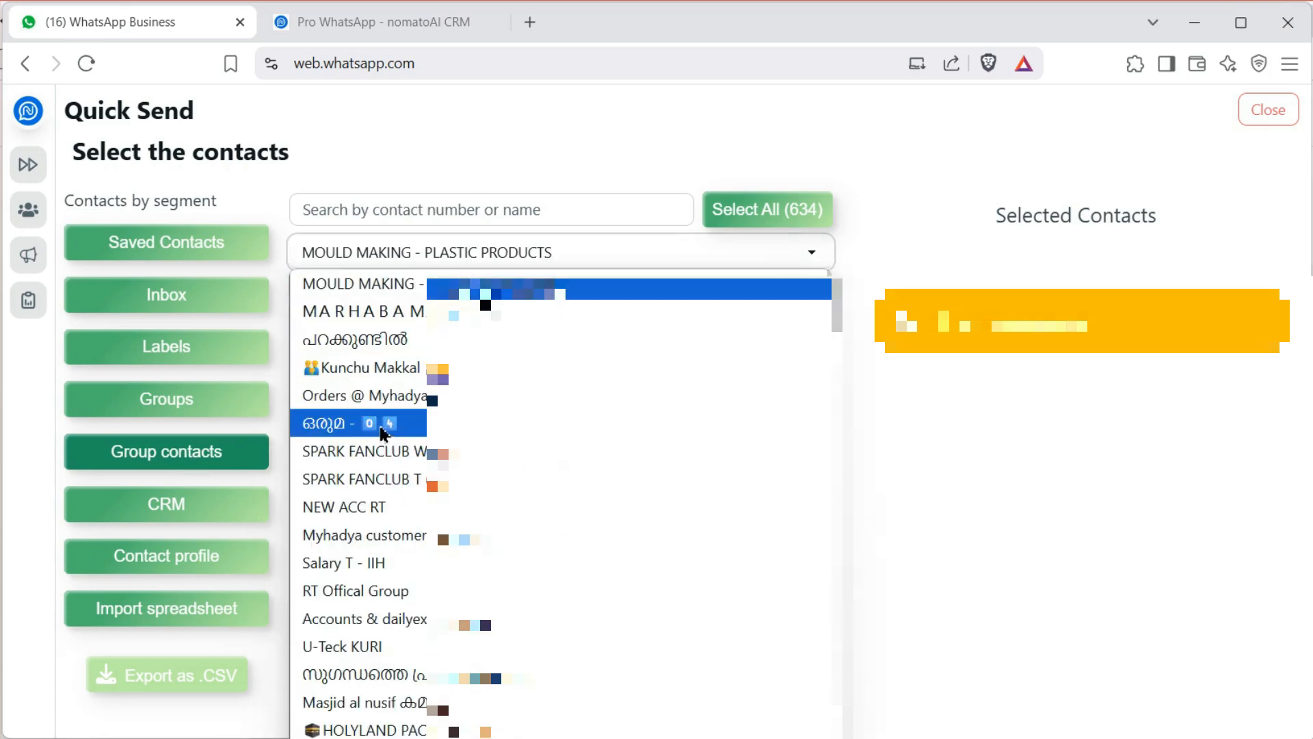
left_click(381, 426)
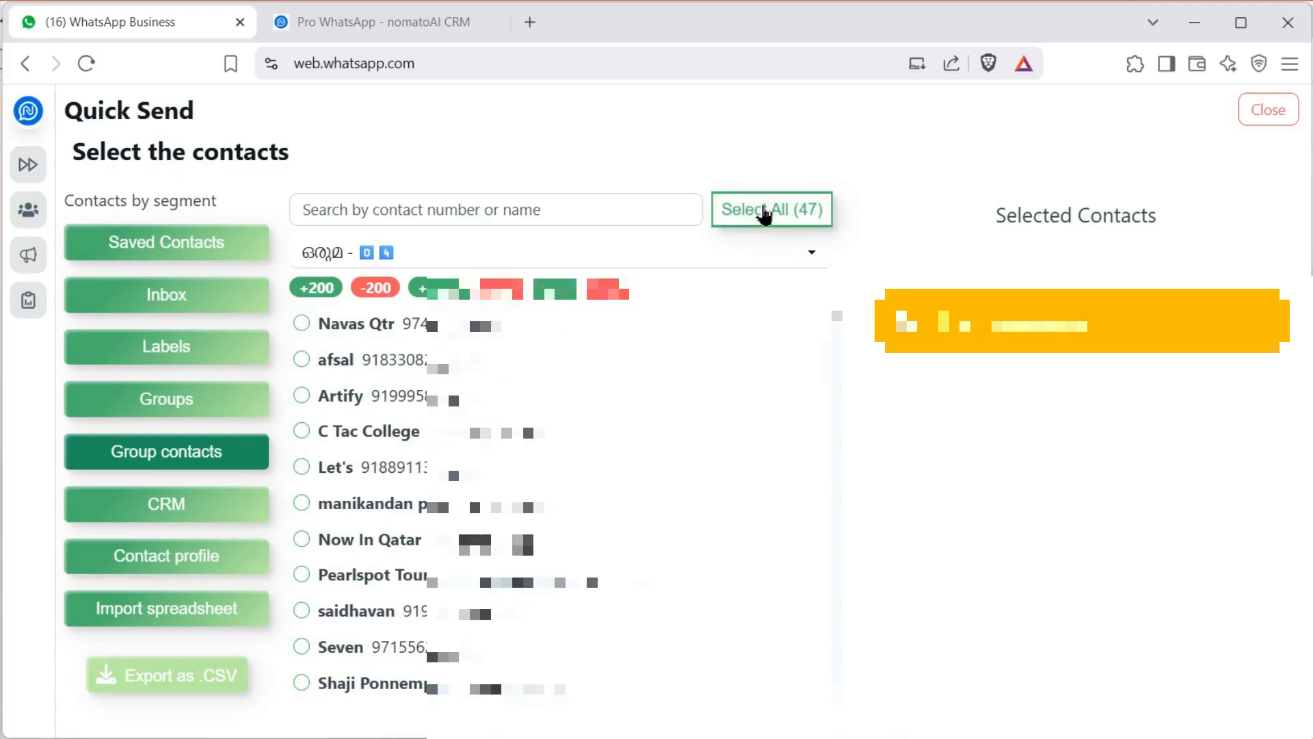
left_click(766, 212)
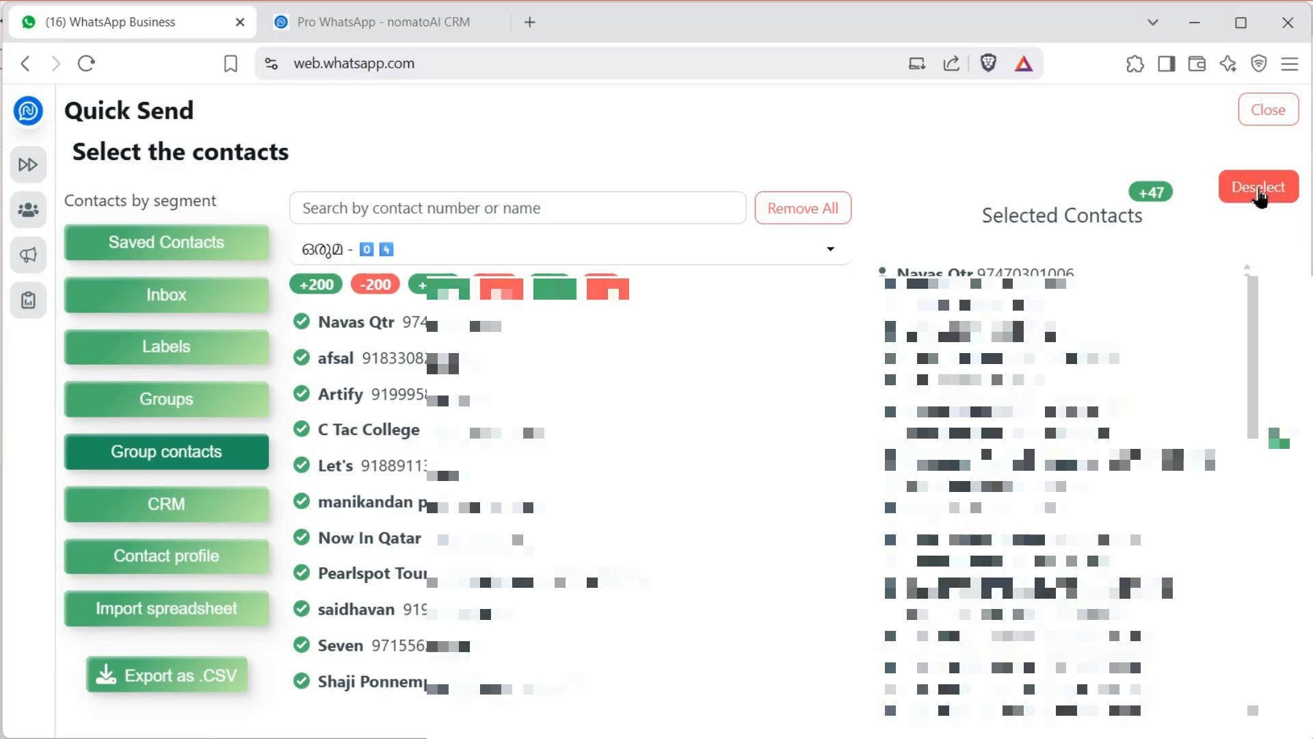
left_click(1260, 195)
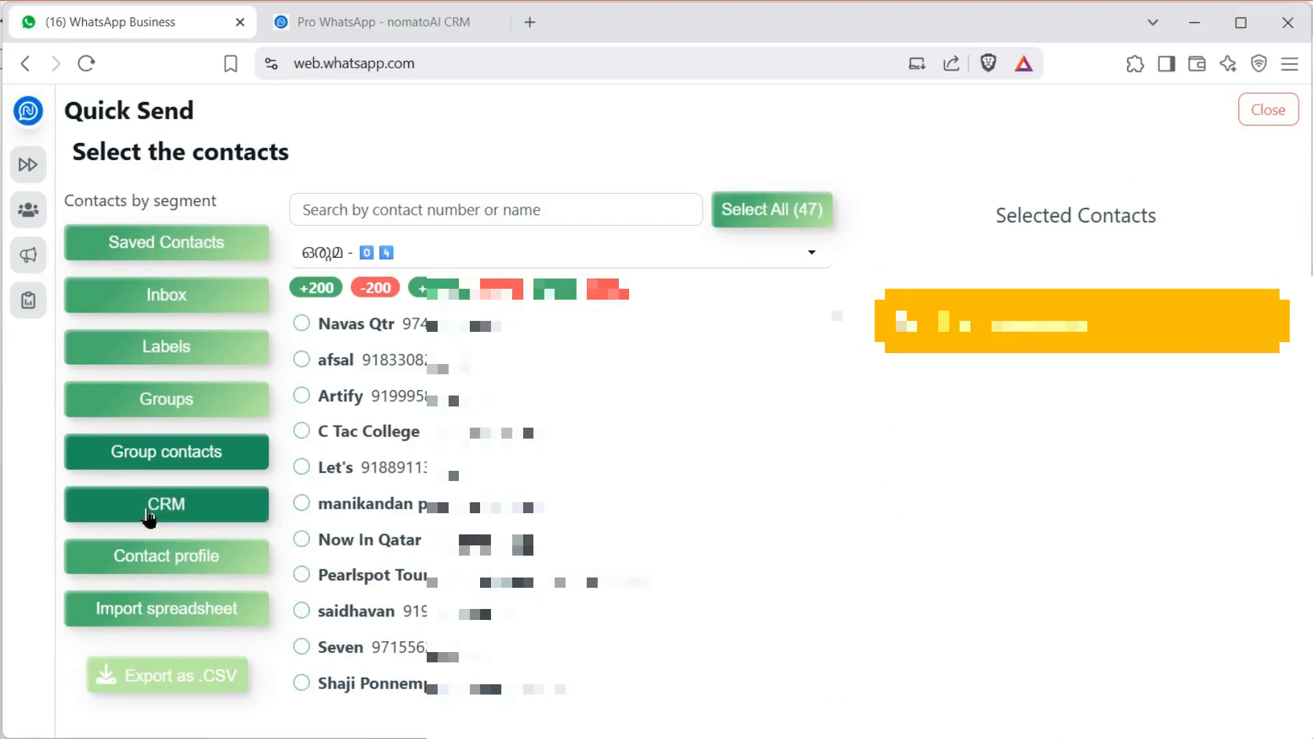
Select all 3 Inquiry contacts from the Tour package CRM board and continue to the script
left_click(147, 518)
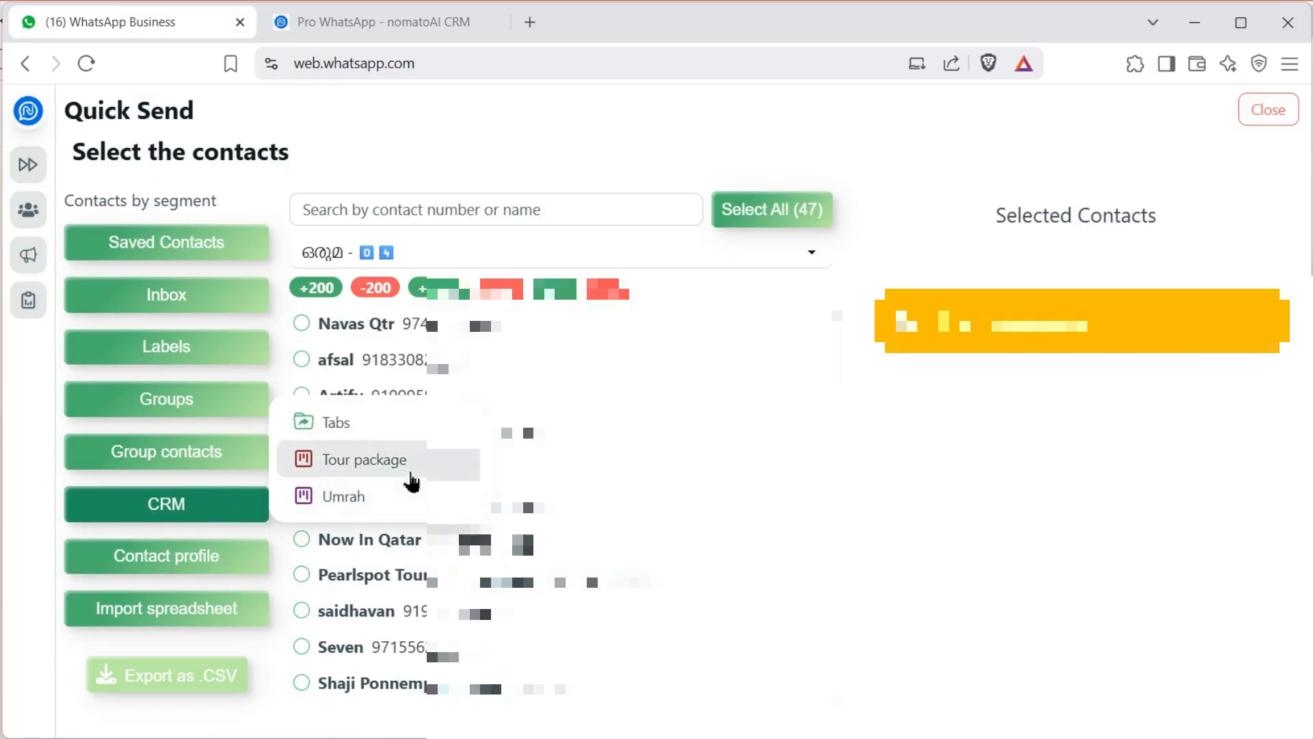
left_click(362, 461)
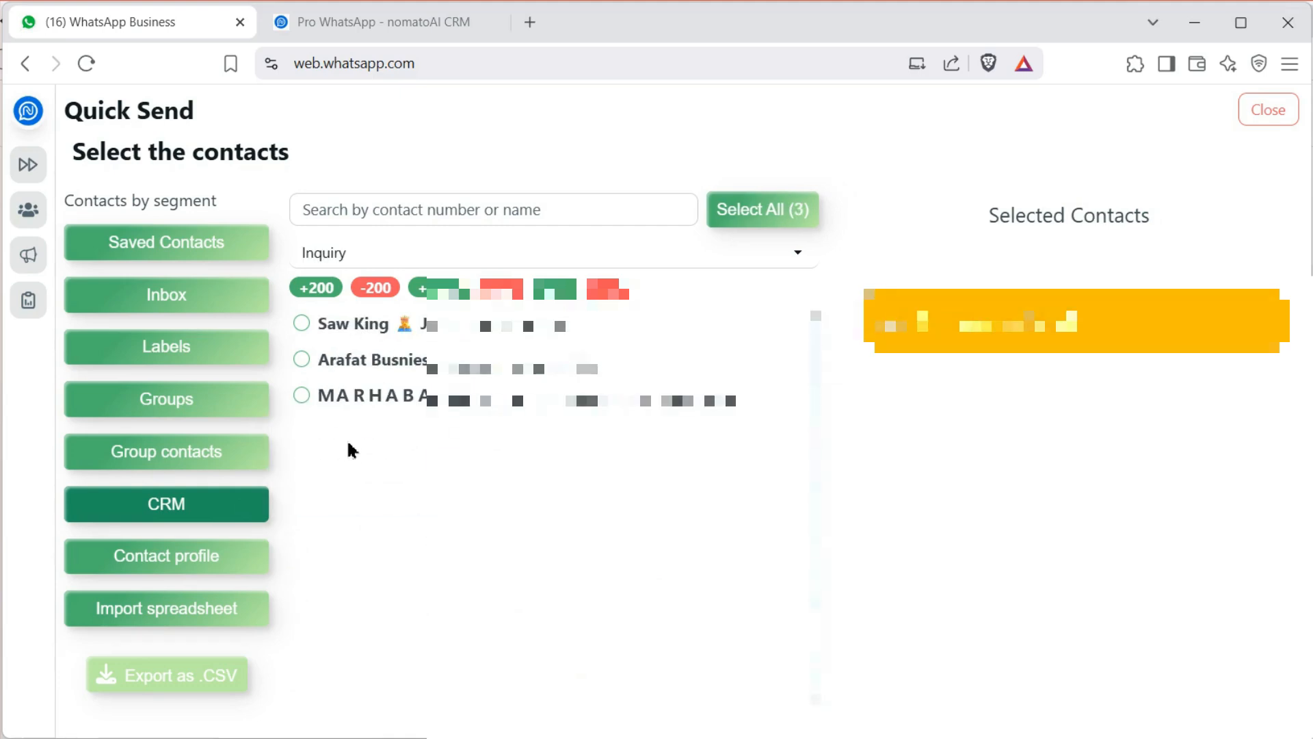
left_click(754, 212)
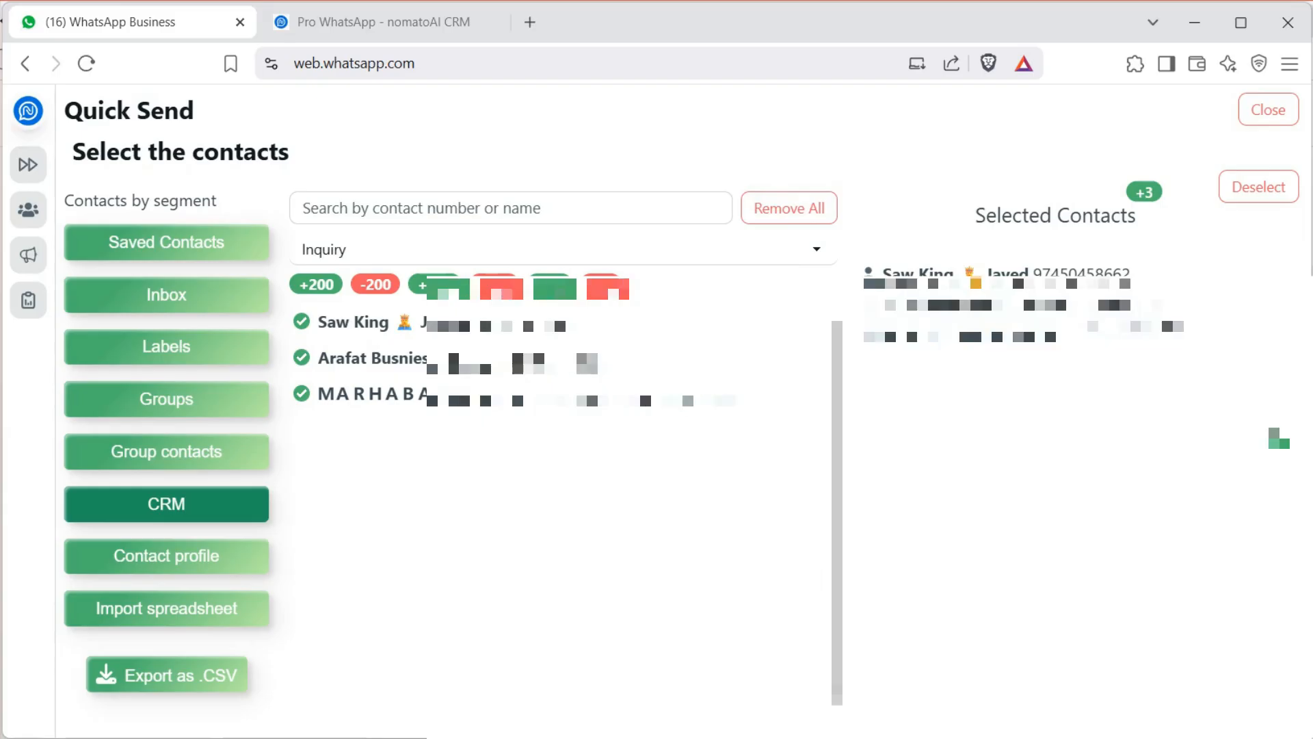
left_click(1281, 446)
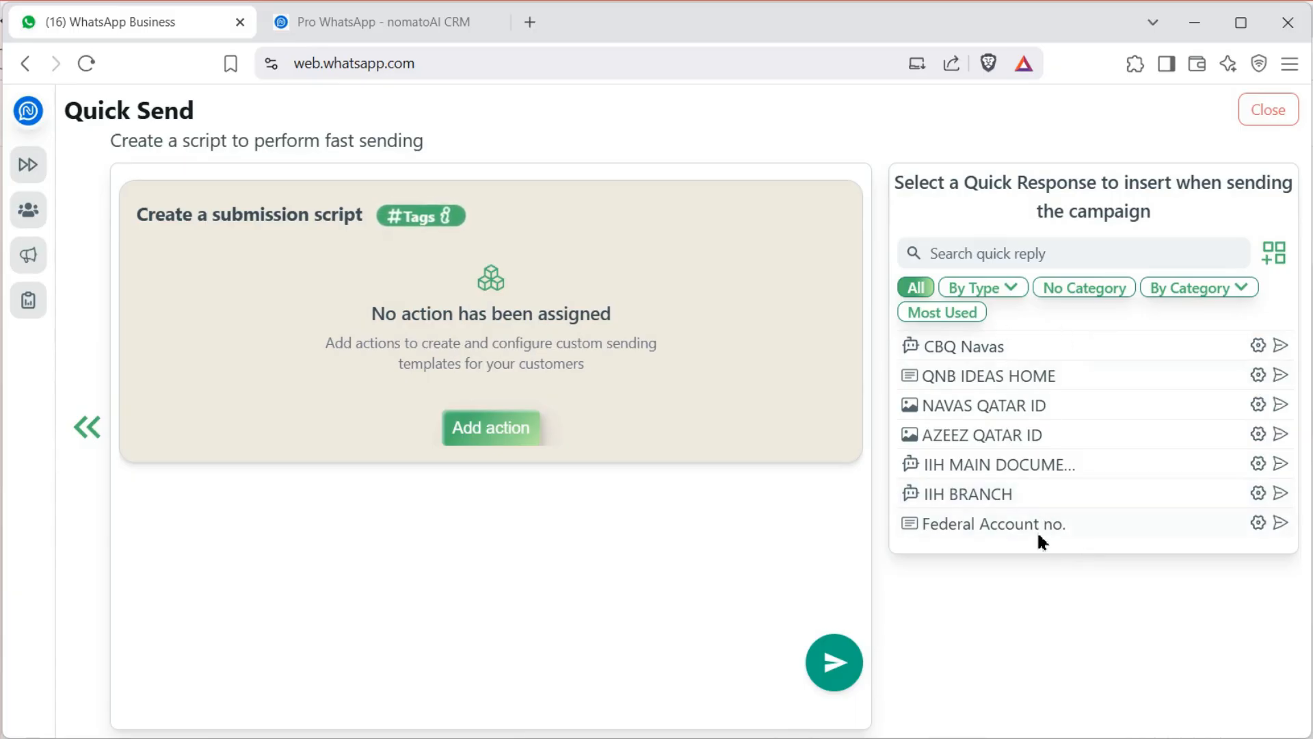
Close Quick Send without an action and show the auto-service list with the Welcome service
left_click(500, 435)
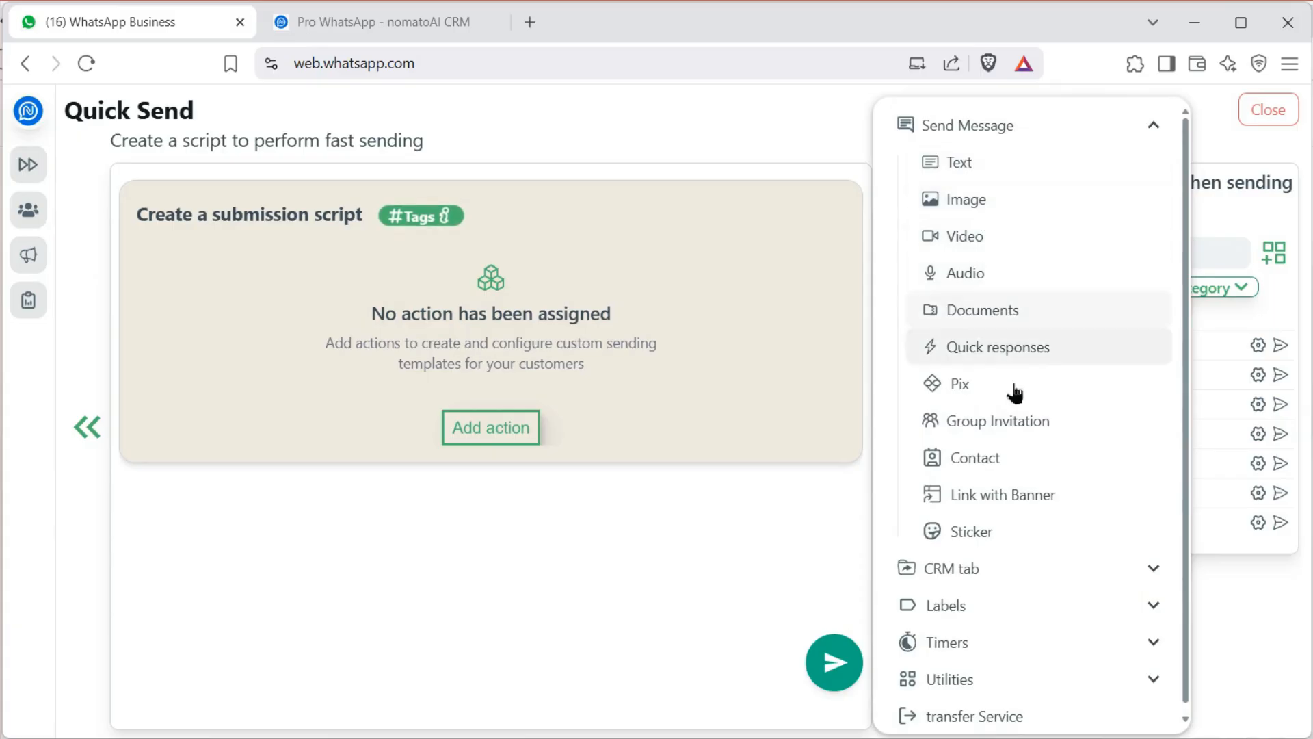
left_click(565, 549)
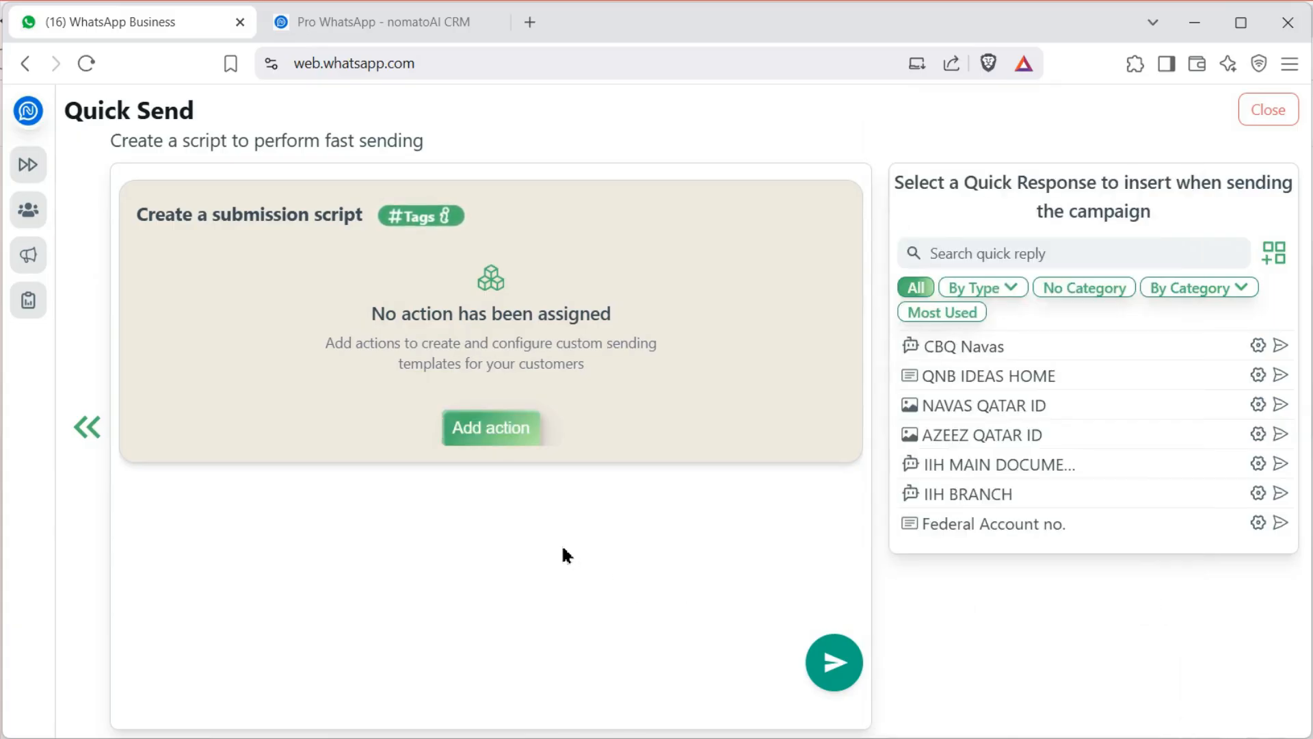
left_click(86, 427)
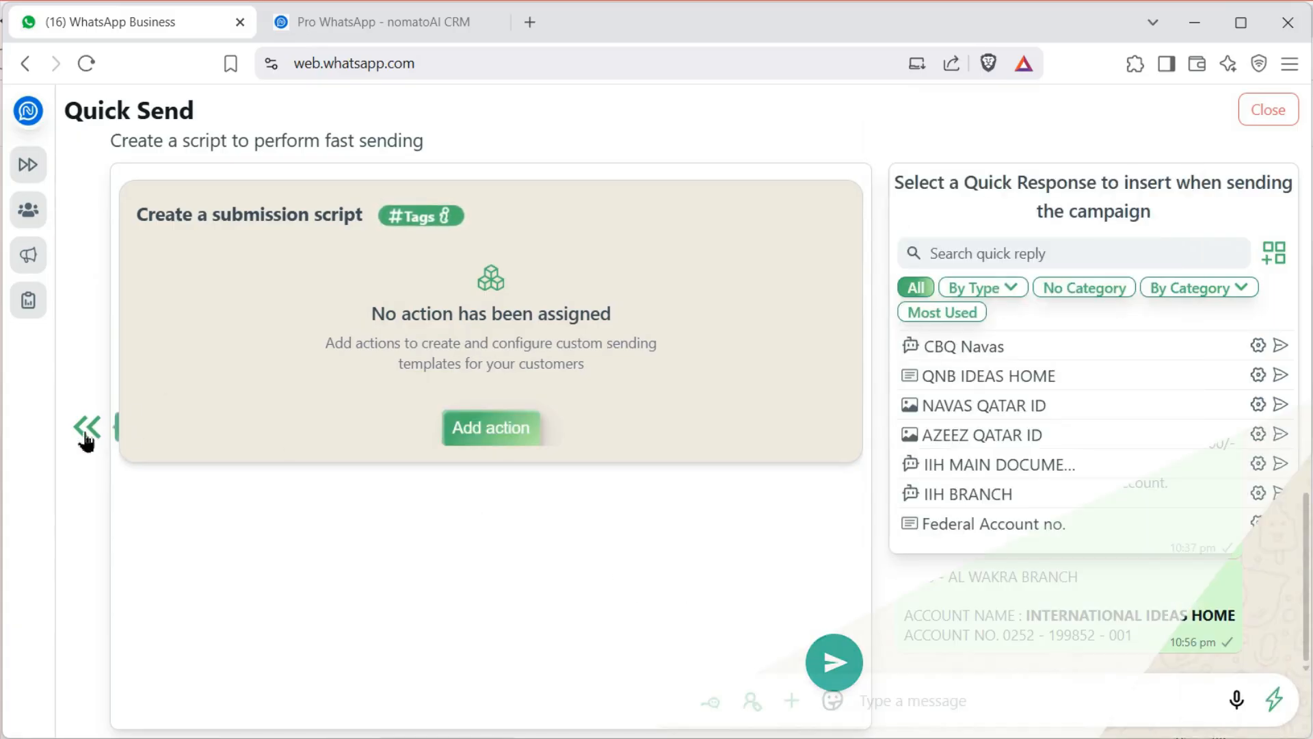
left_click(27, 396)
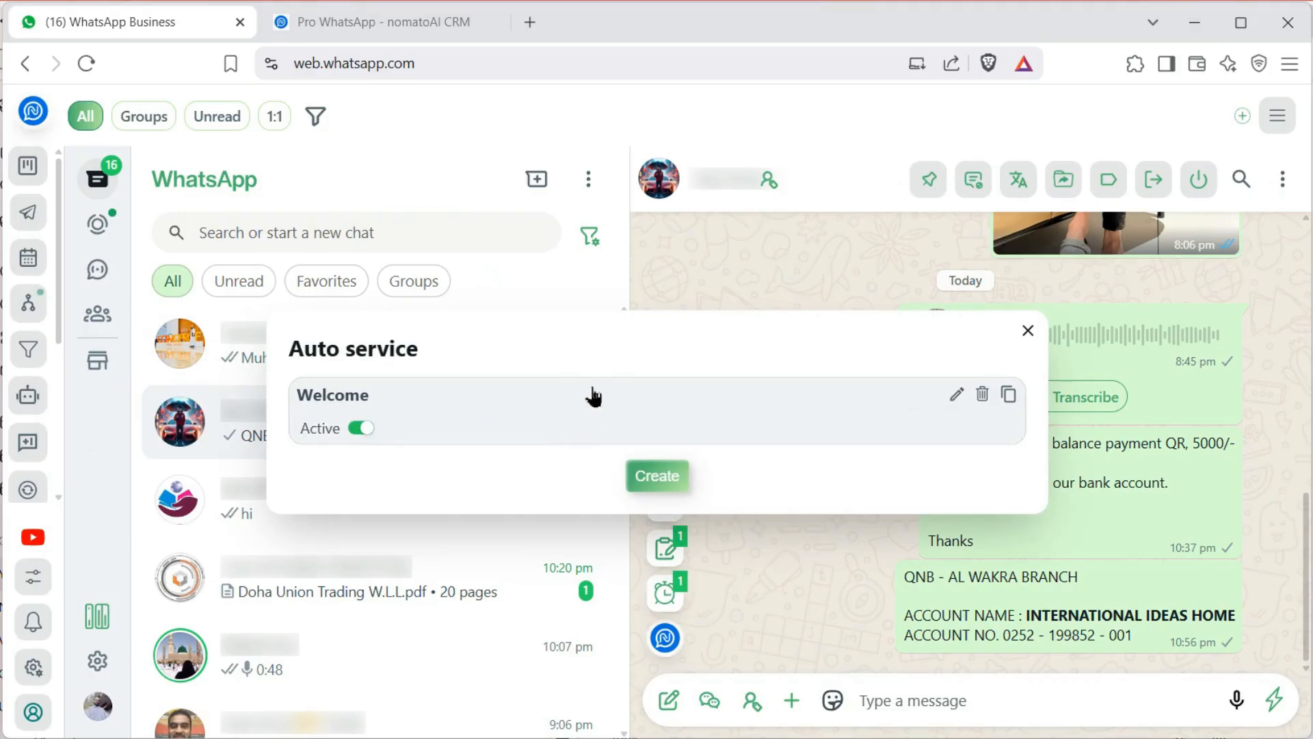
Start a new auto service triggered by a keyword in the message
left_click(664, 487)
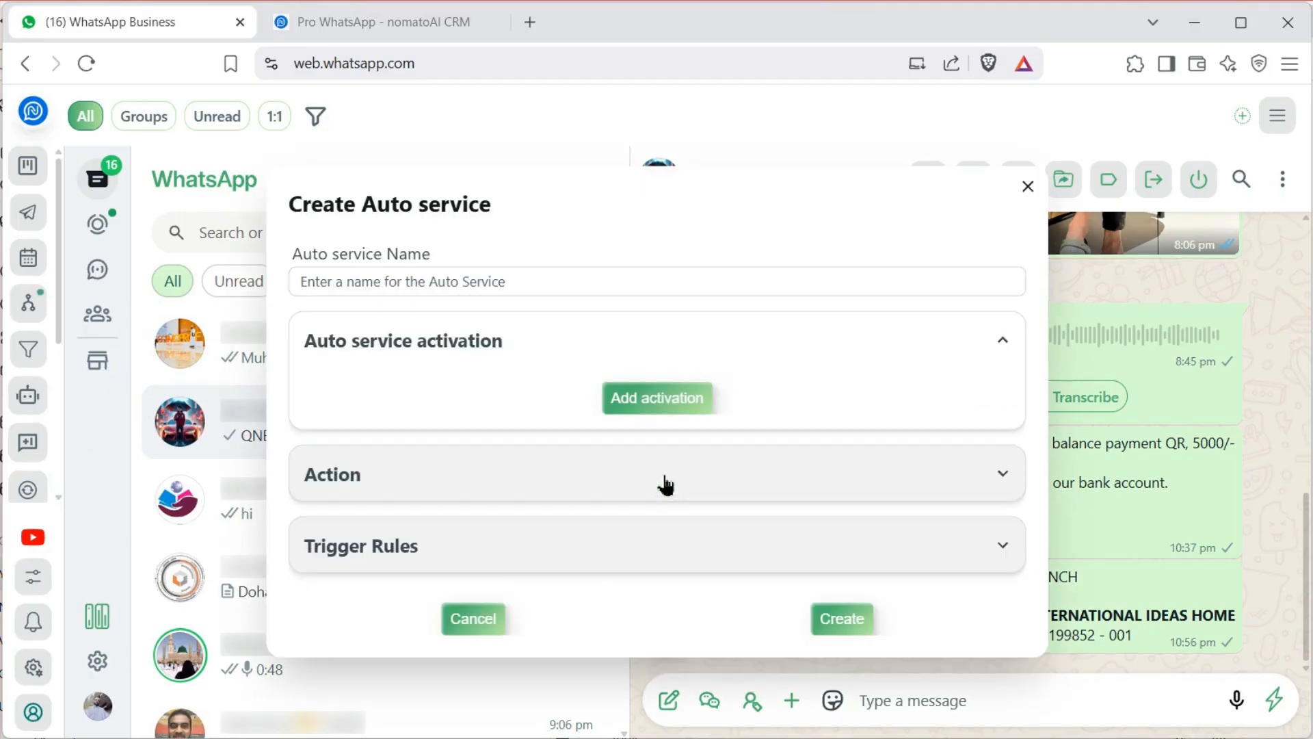
left_click(661, 407)
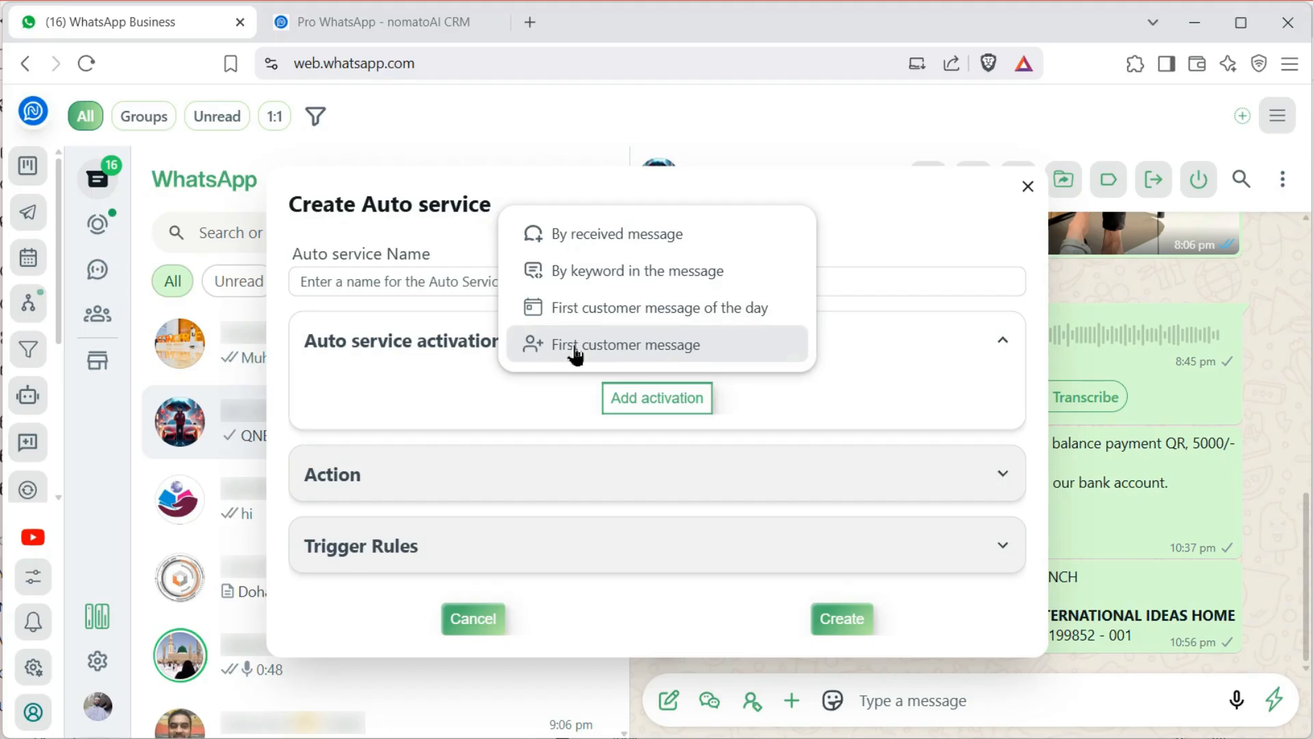
left_click(592, 277)
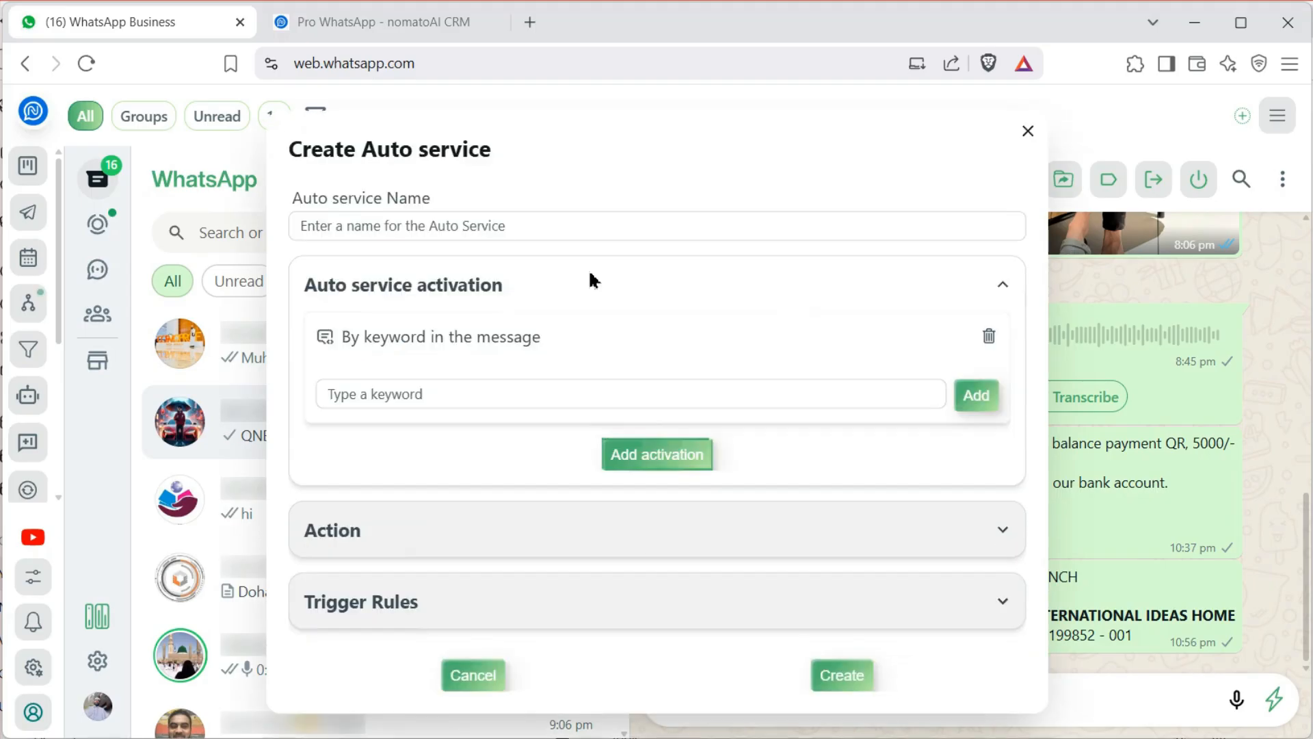
left_click(444, 393)
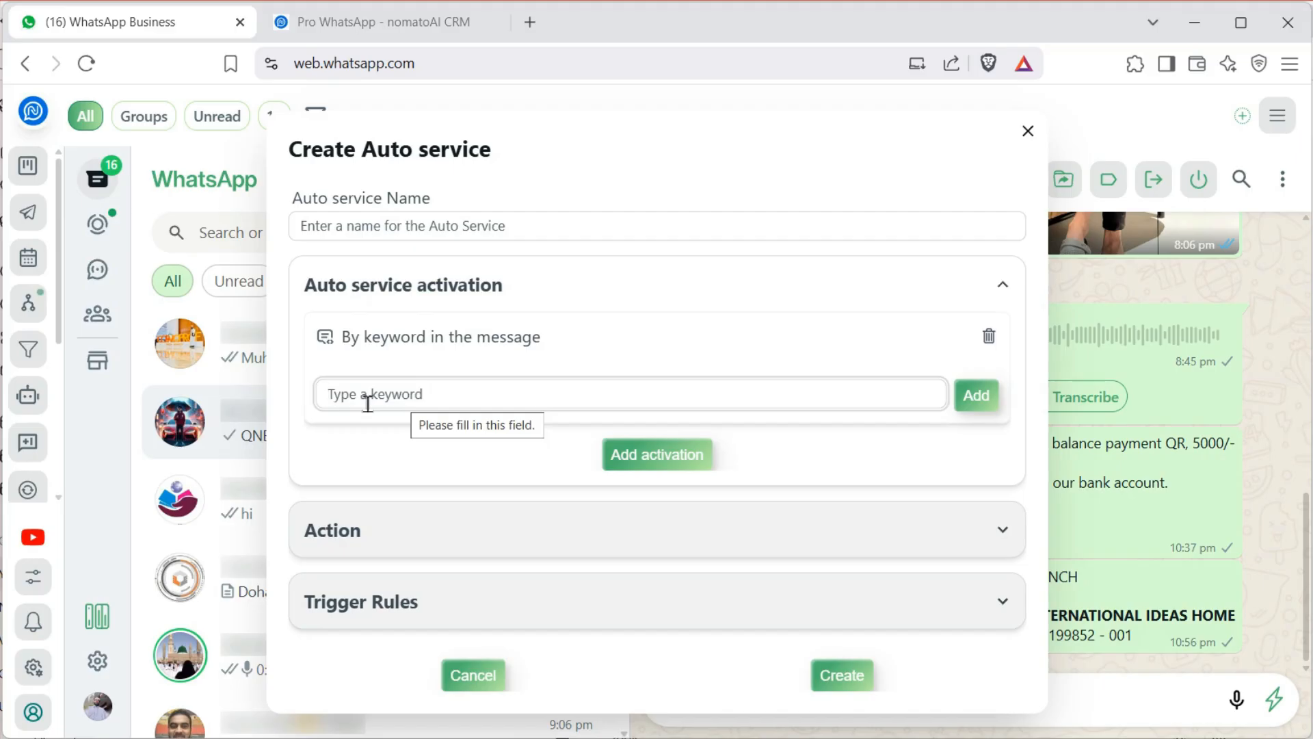
Replace the Bank Account keyword with 'I want to know more about your product.'
type("Bank Account")
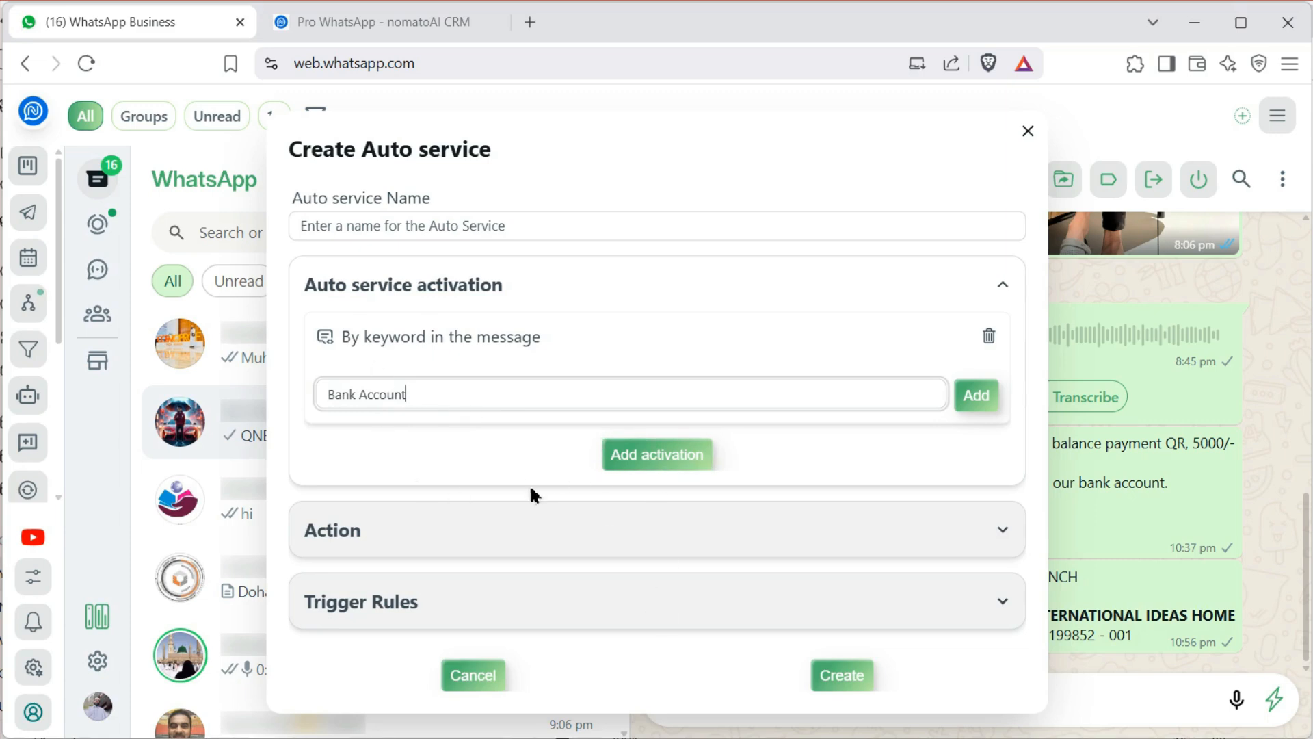
left_click_drag(431, 398, 294, 396)
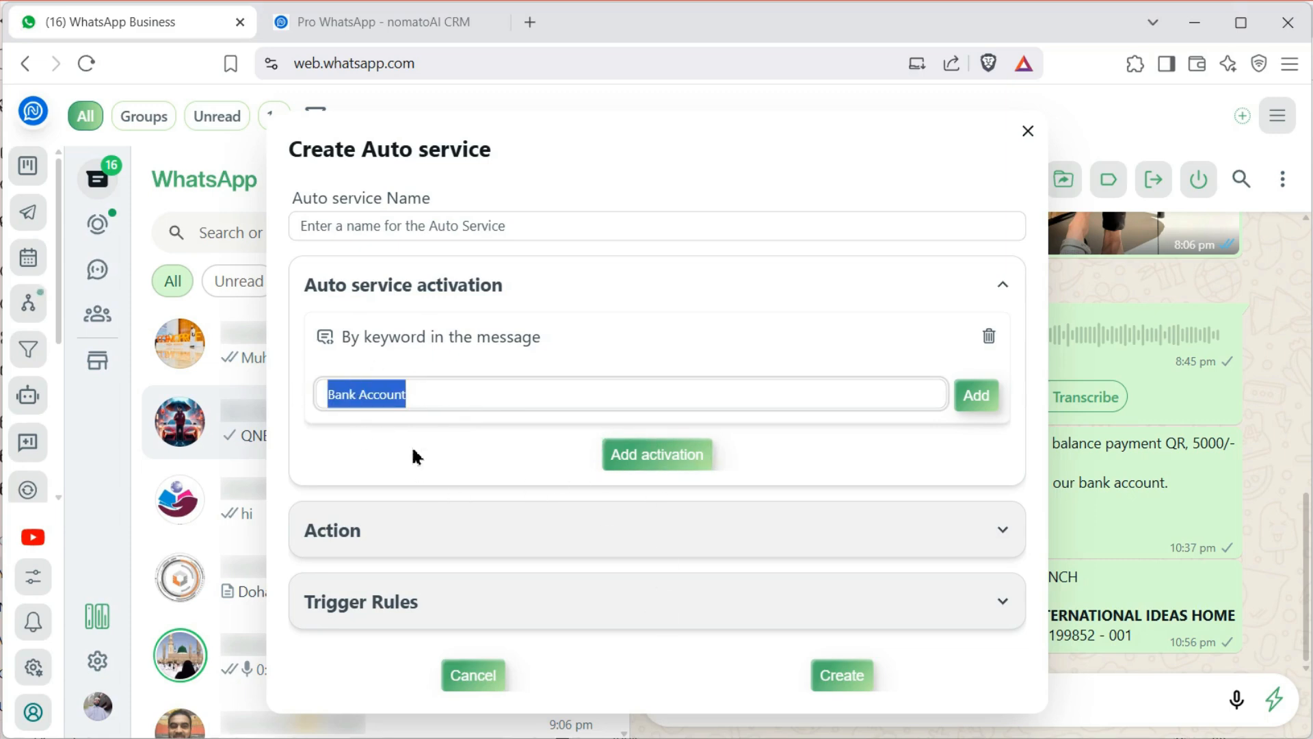
key("BackSpace")
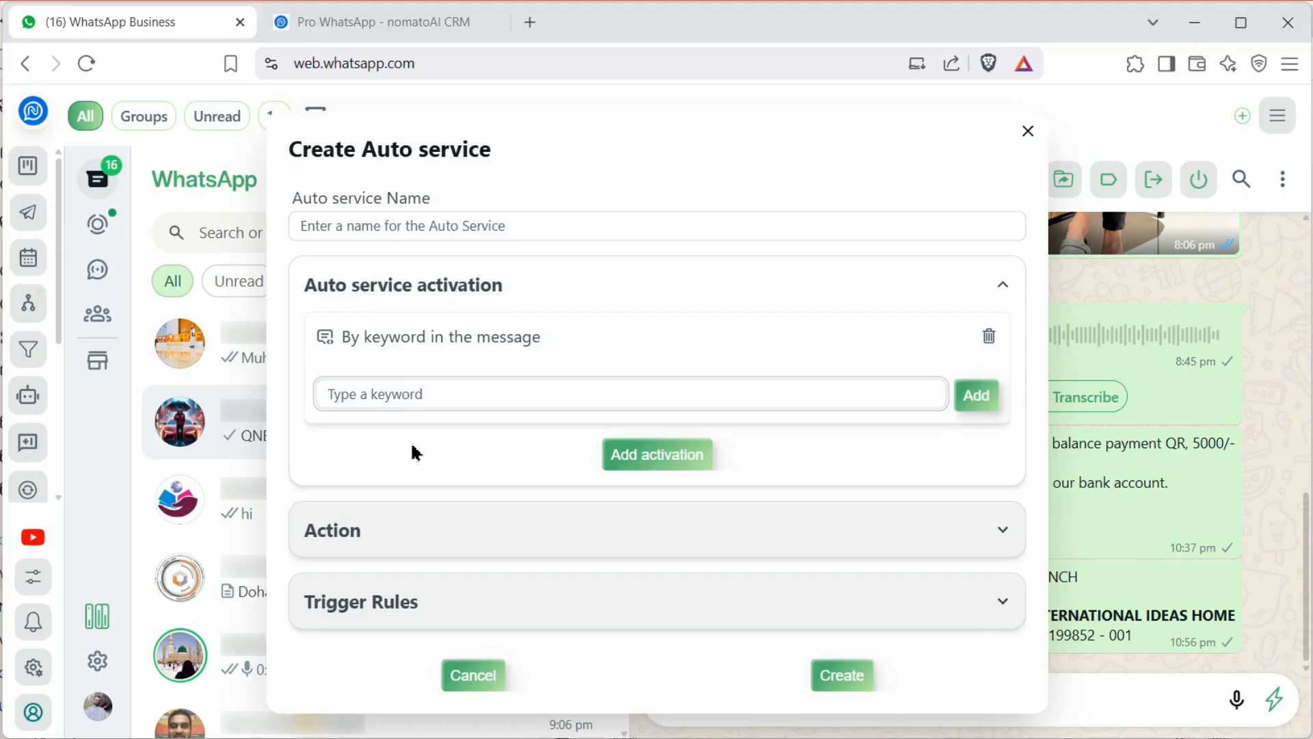
type("I wantto")
key("BackSpace")
key("BackSpace")
key("BackSpace")
type("to know more abo")
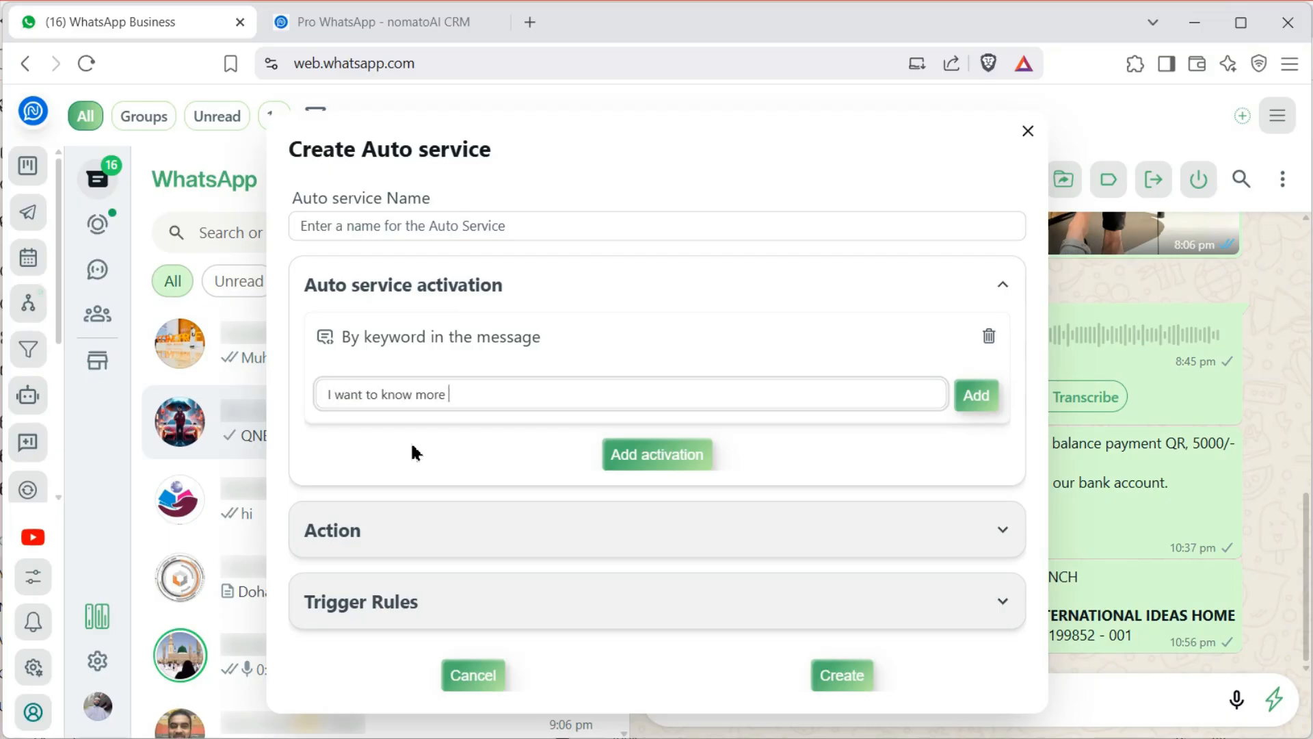
key("BackSpace")
key("BackSpace")
type("about your product.")
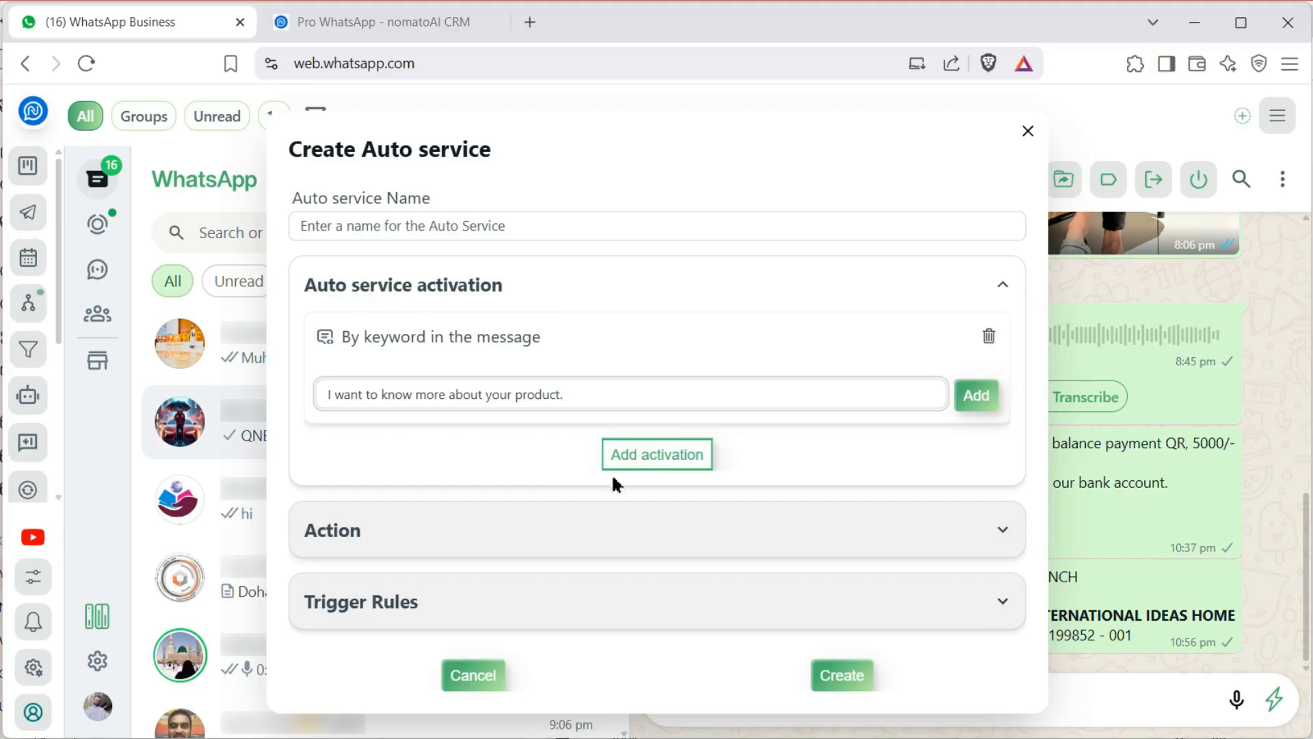
Add a text message action to the auto service
left_click(480, 535)
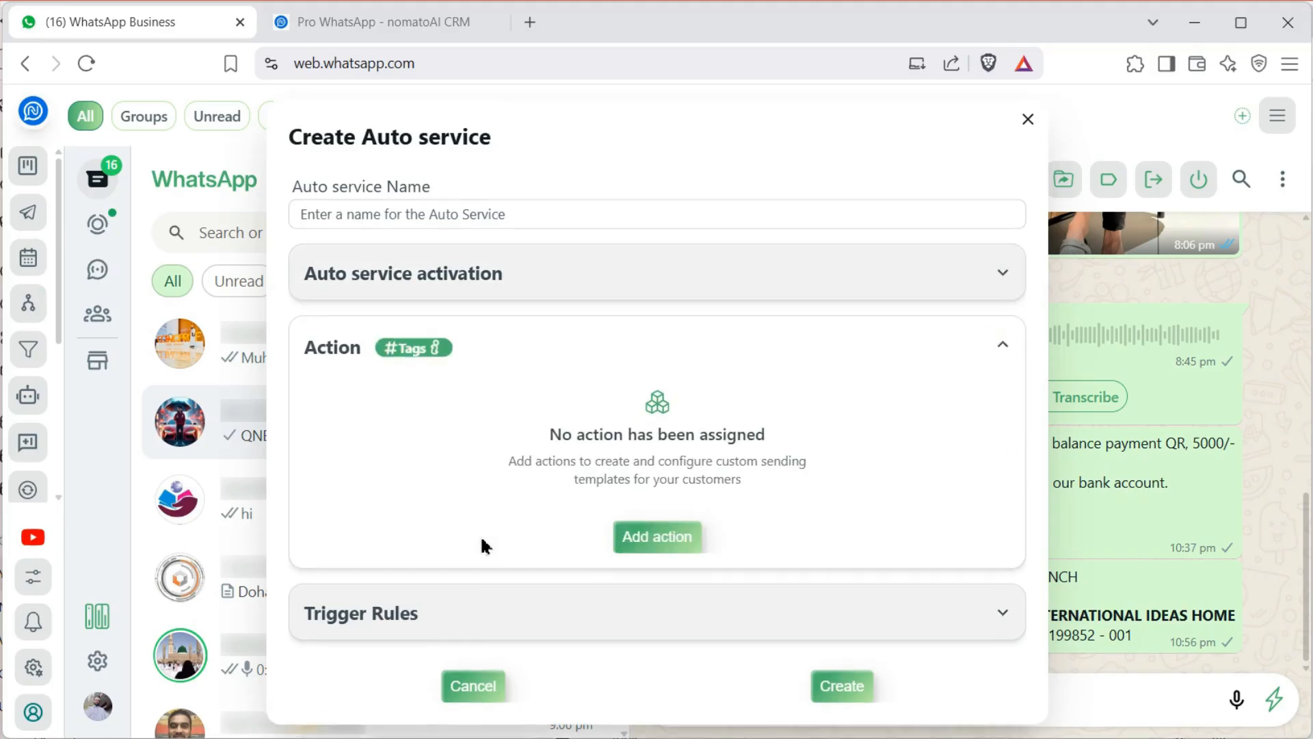
left_click(643, 538)
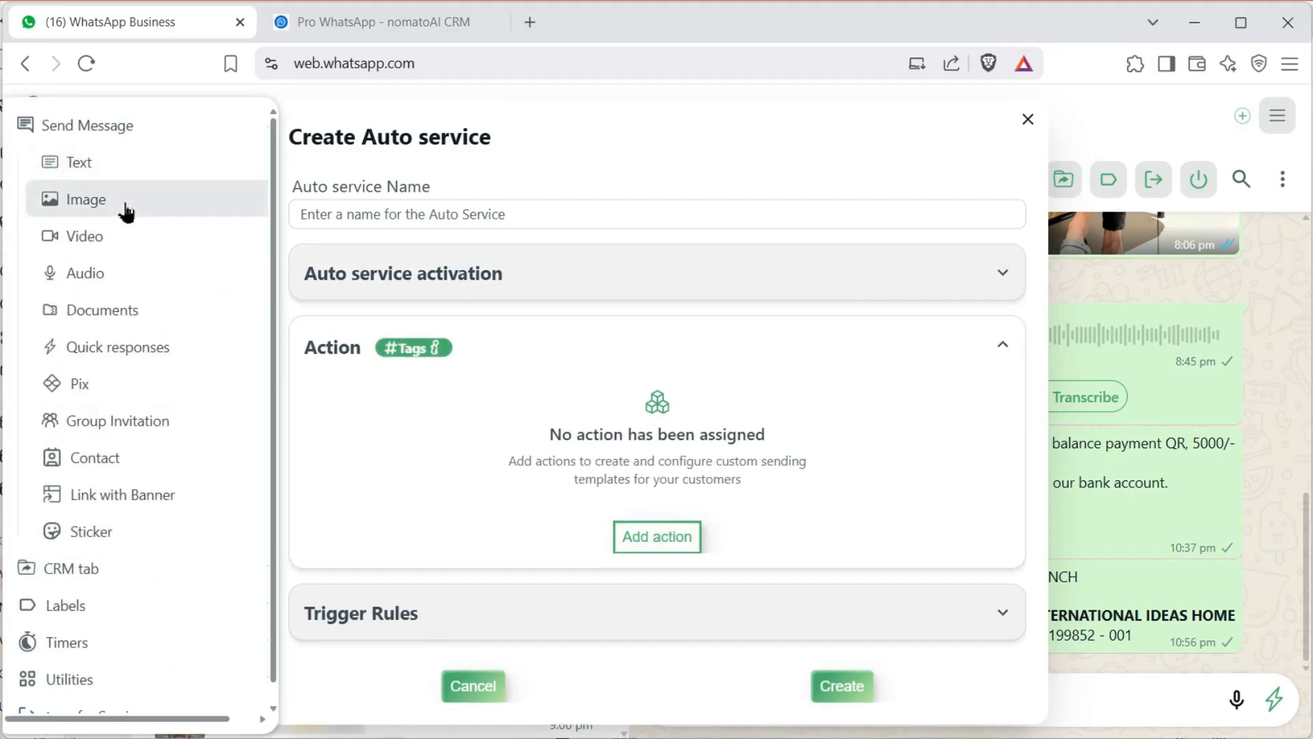
left_click(123, 173)
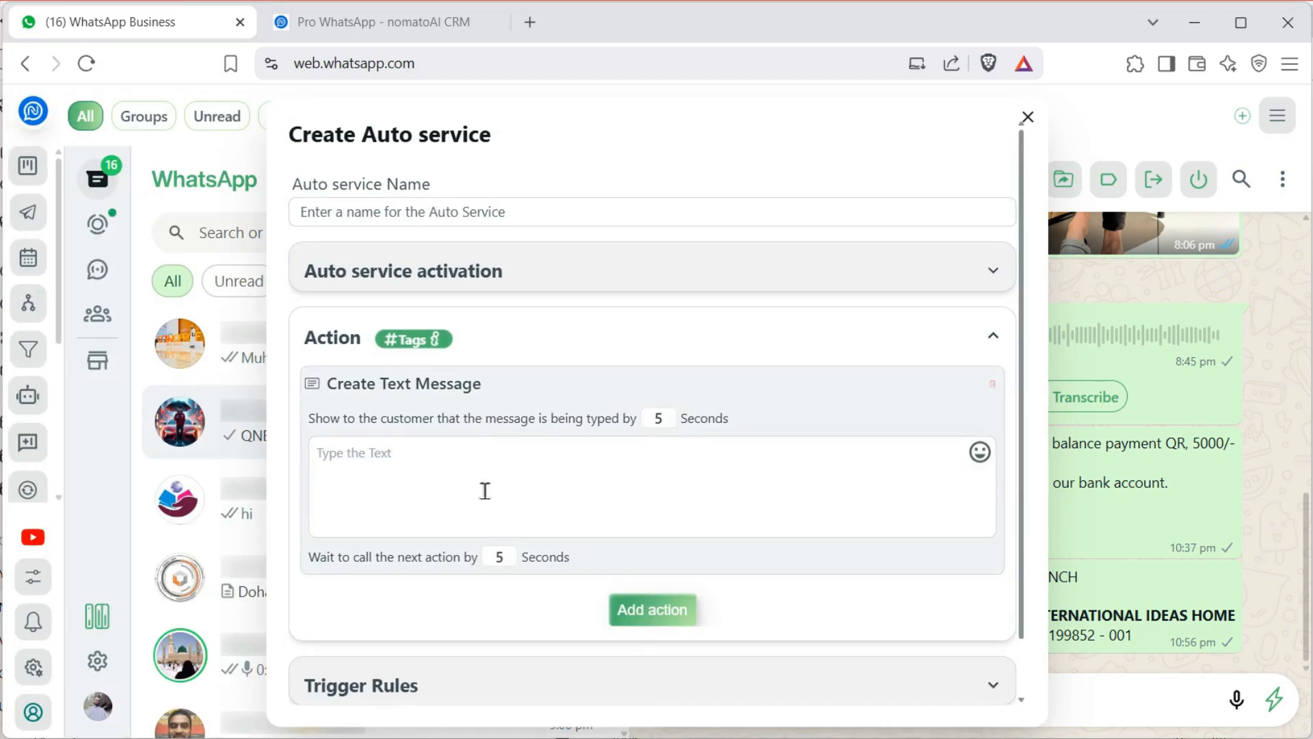
Add an image message action using the Whatsapp features 01 image
left_click(642, 611)
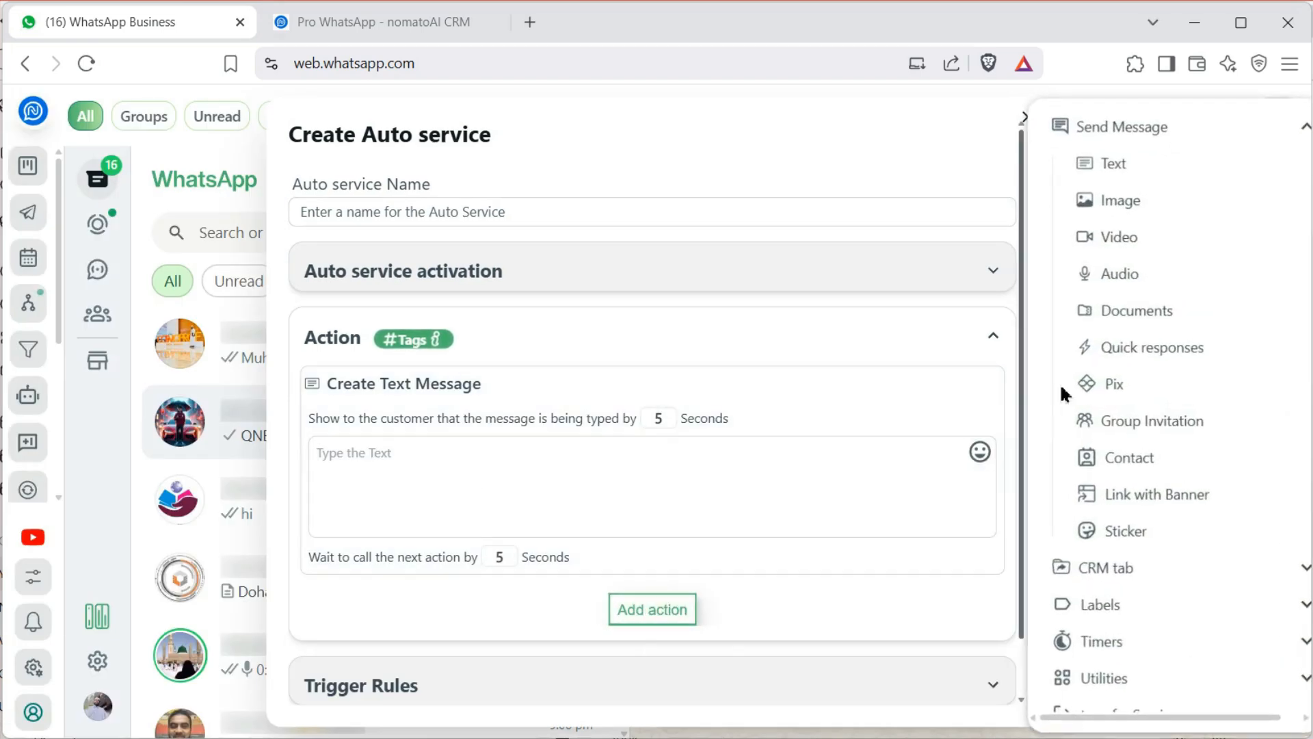
left_click(1104, 202)
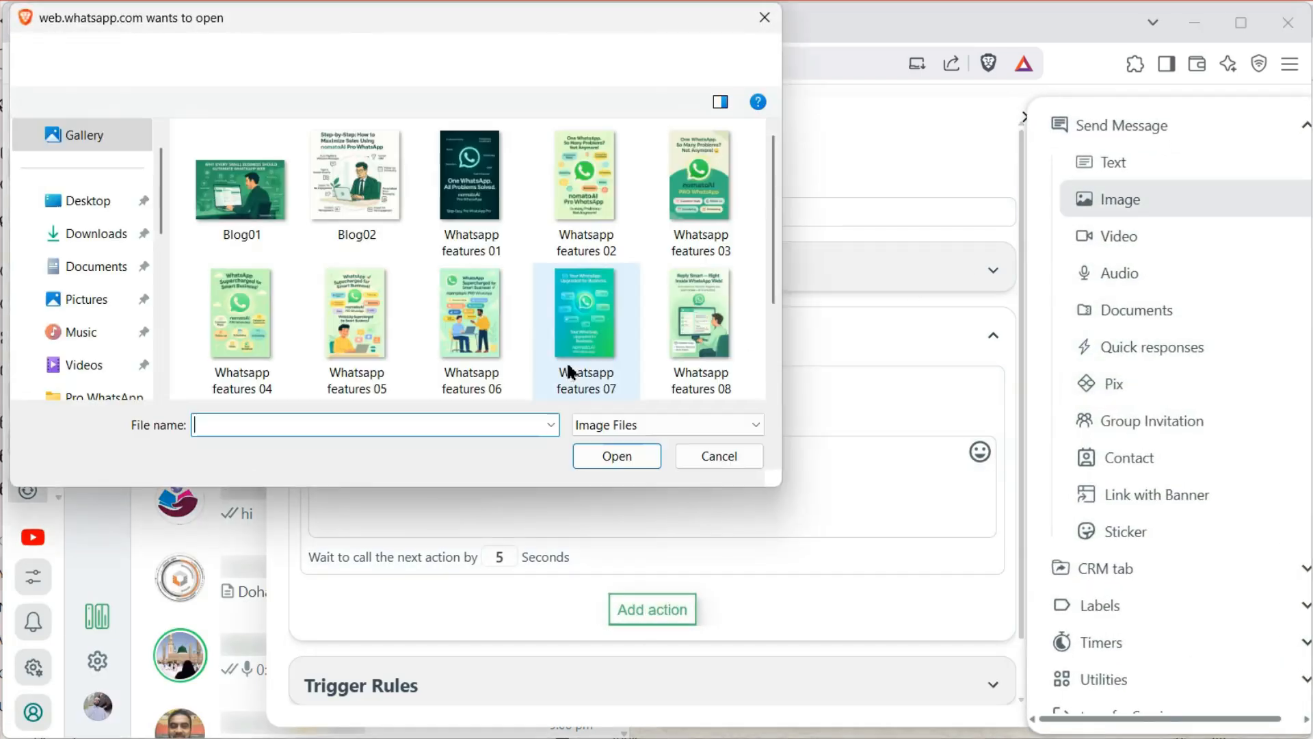
left_click(503, 202)
left_click(626, 457)
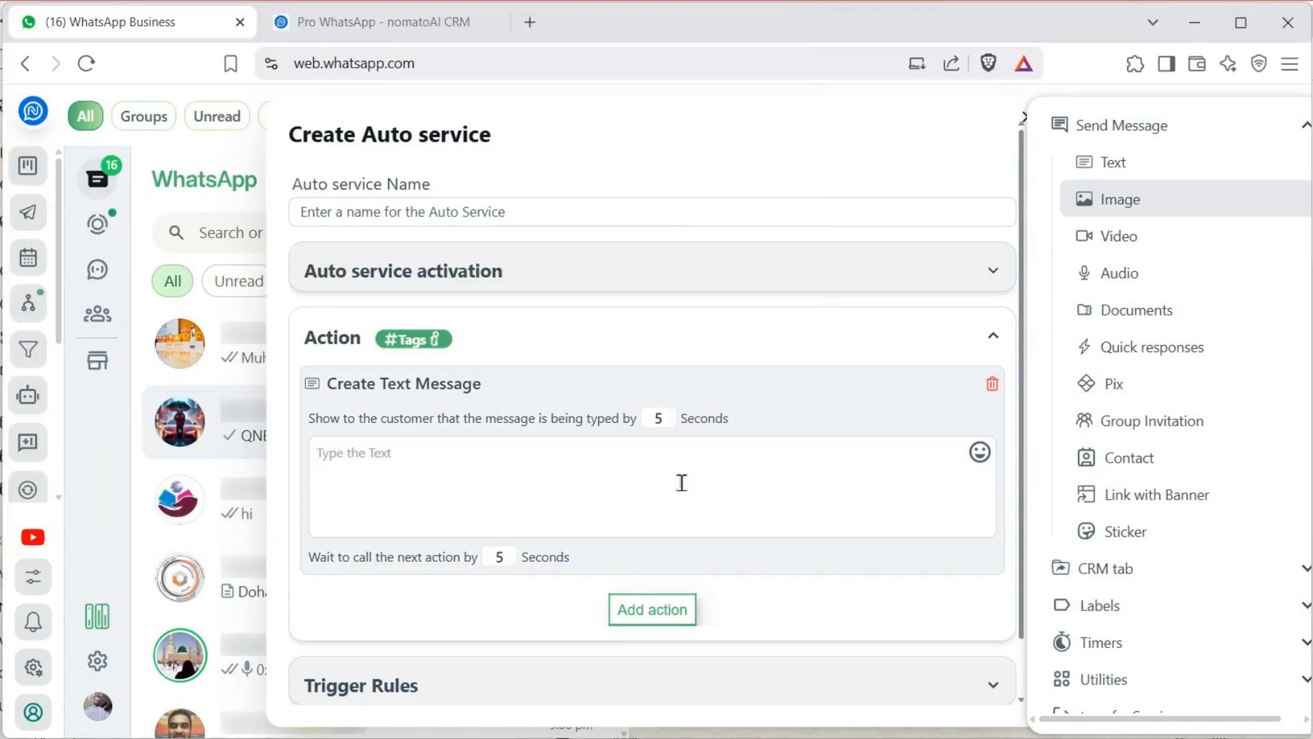
scroll(712, 484, "down", 5)
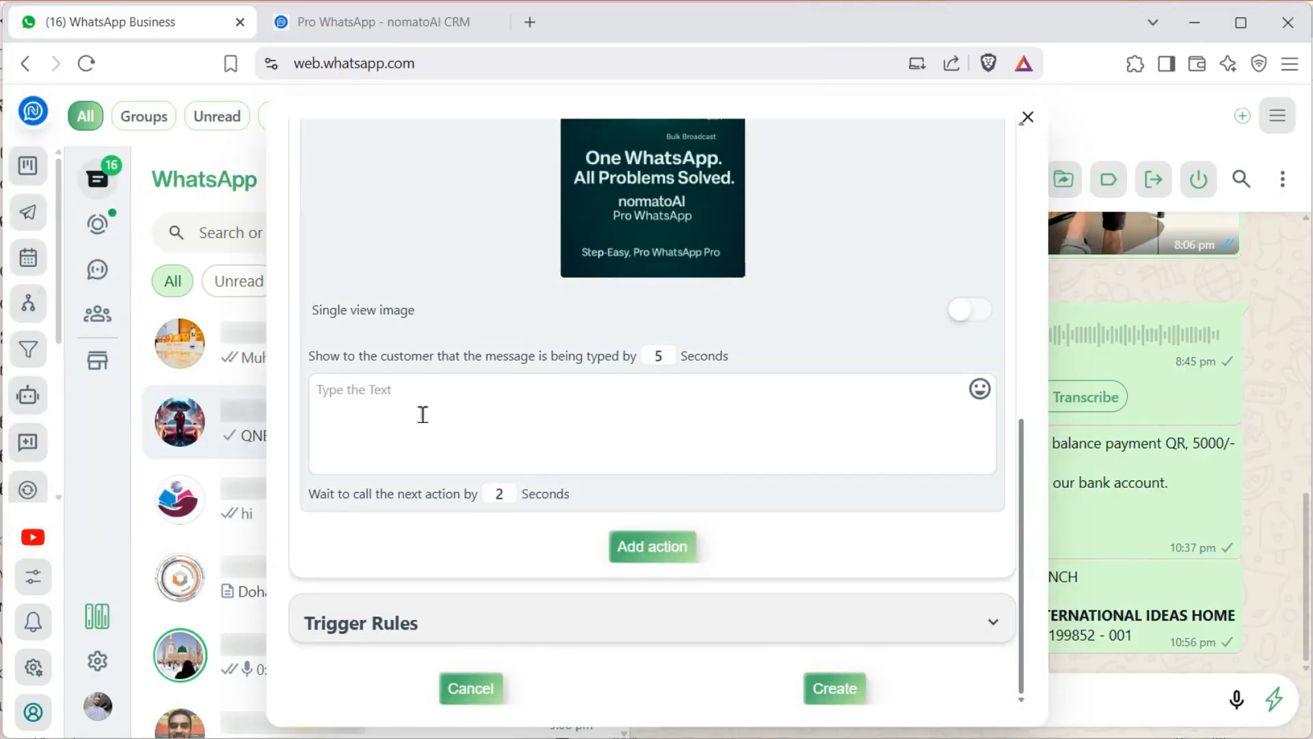
left_click(420, 438)
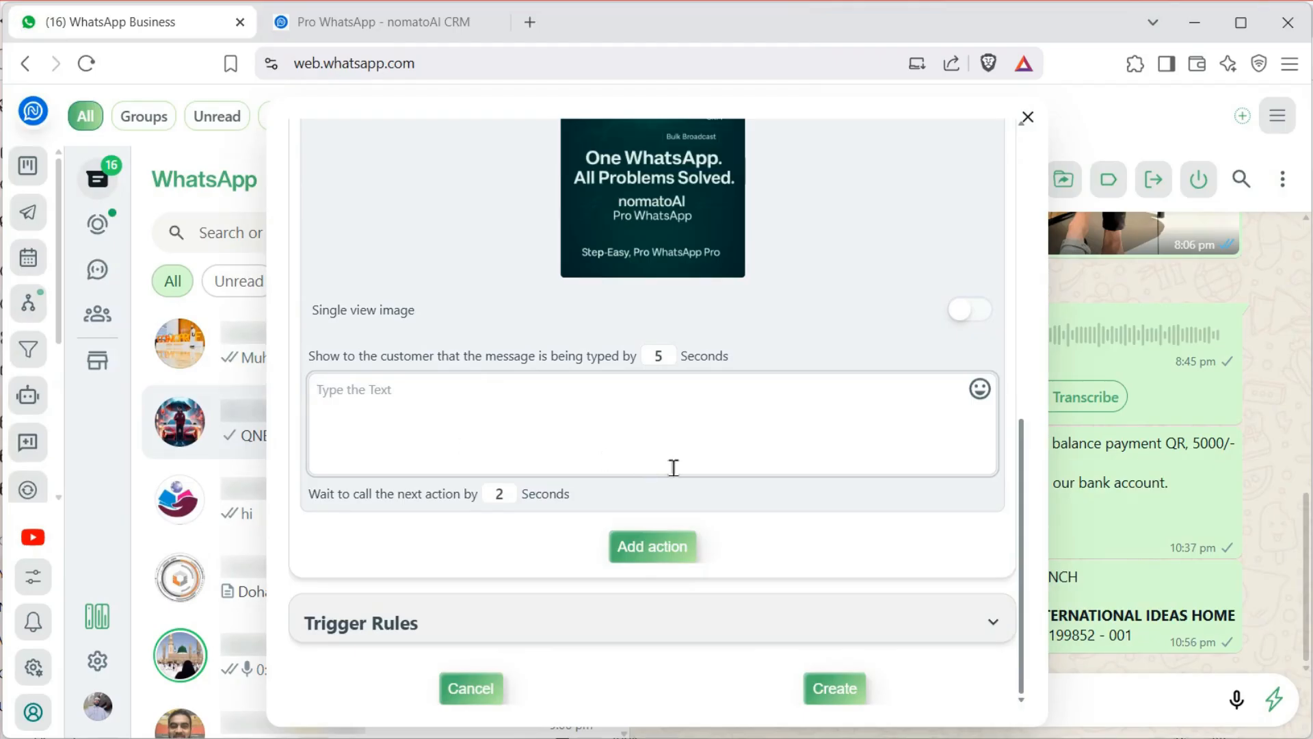
Add a 30-second waiting-time step after the image message
left_click(553, 492)
left_click(655, 547)
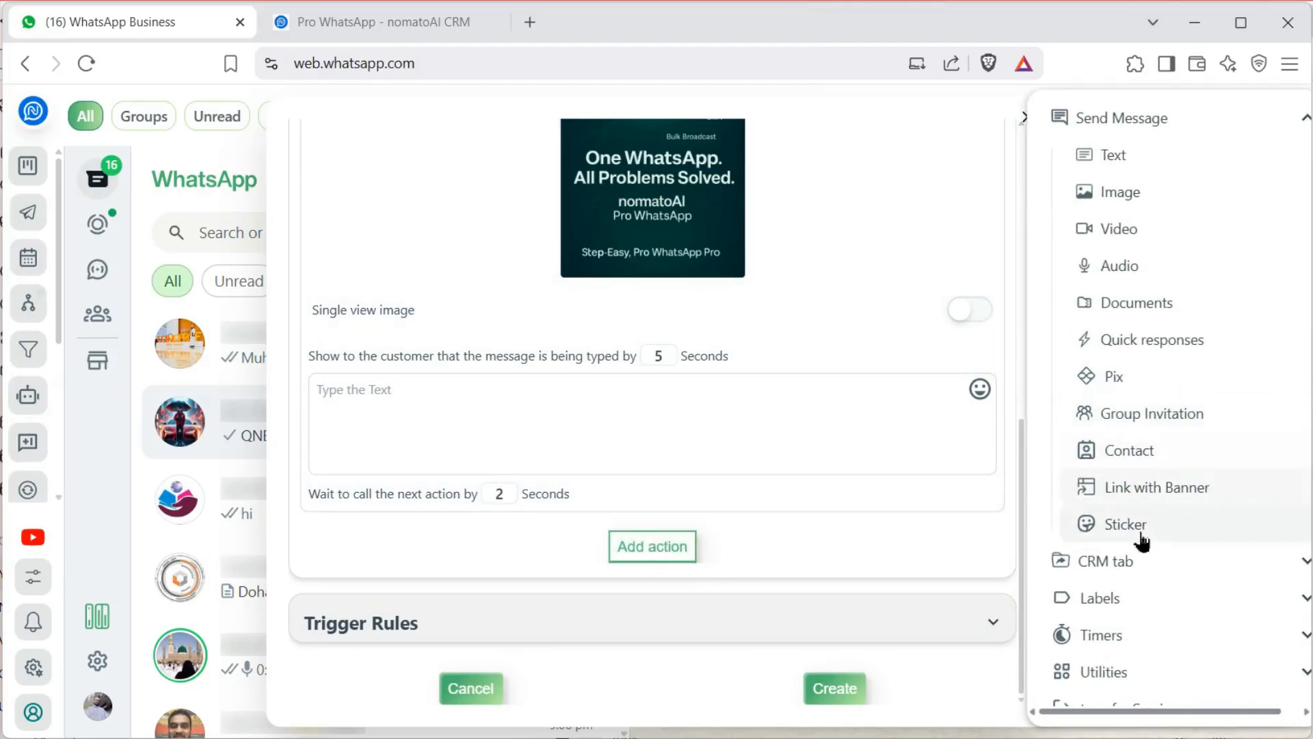
left_click(1122, 643)
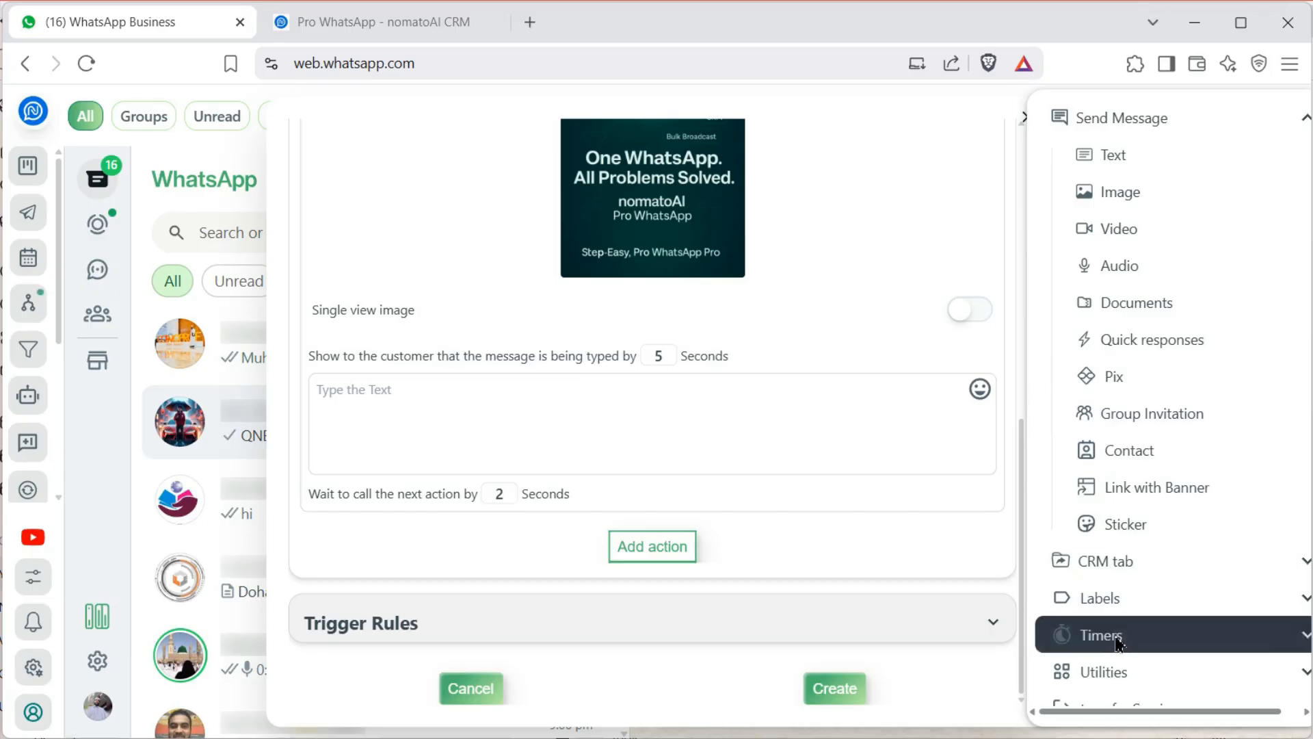
left_click(1173, 274)
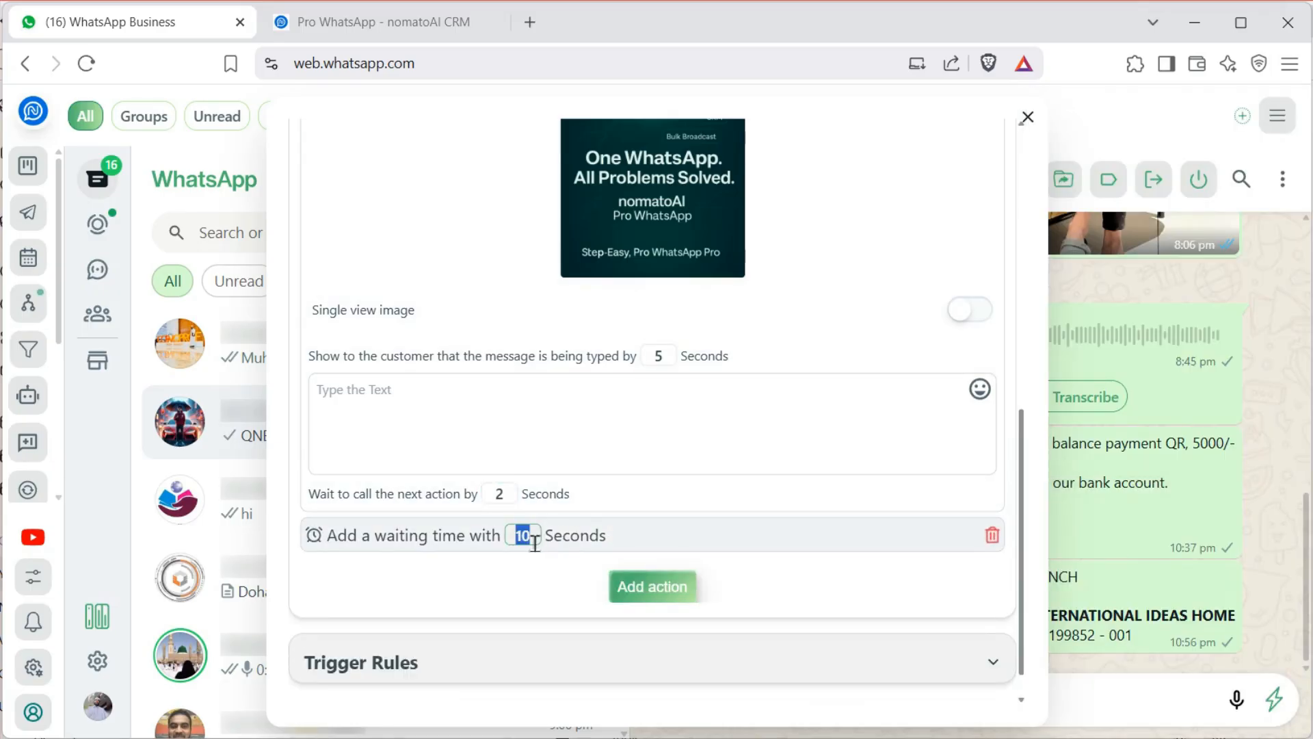
left_click(476, 594)
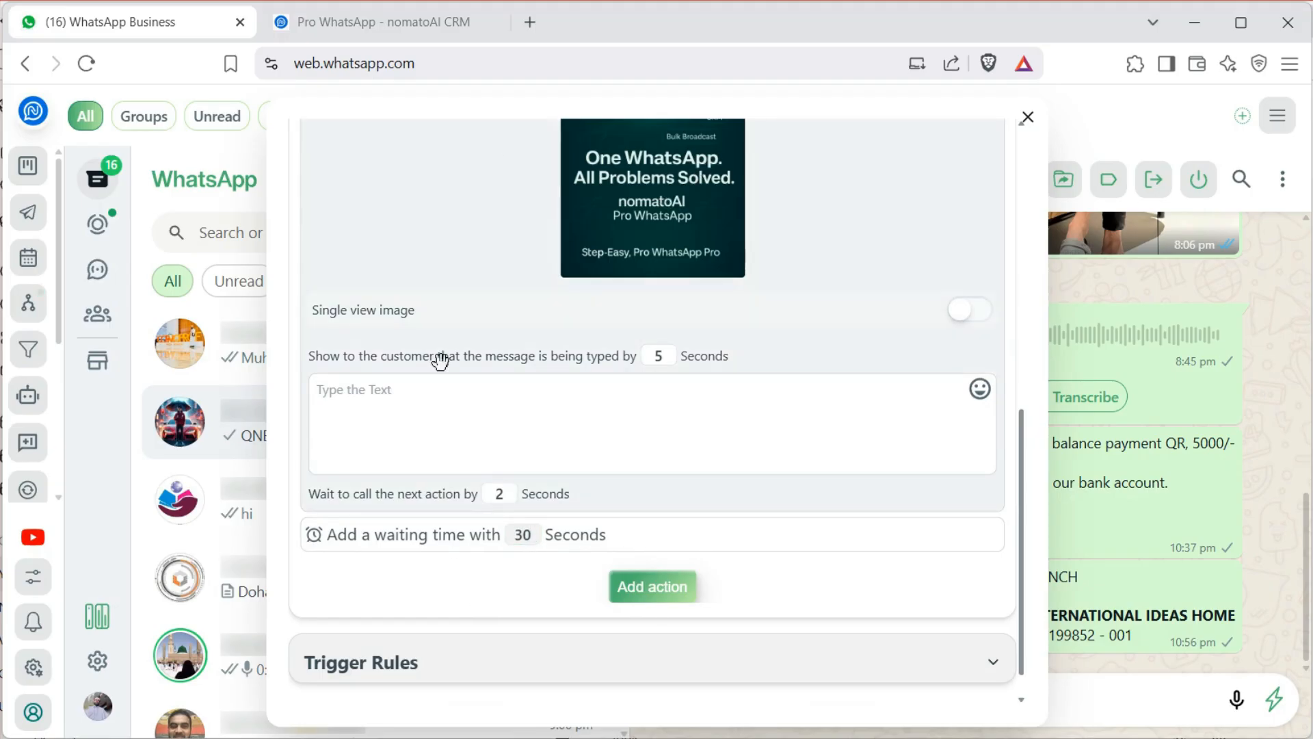
Review the text, image and 30-second wait actions, then discard the auto service form
scroll(503, 441, "up", 7)
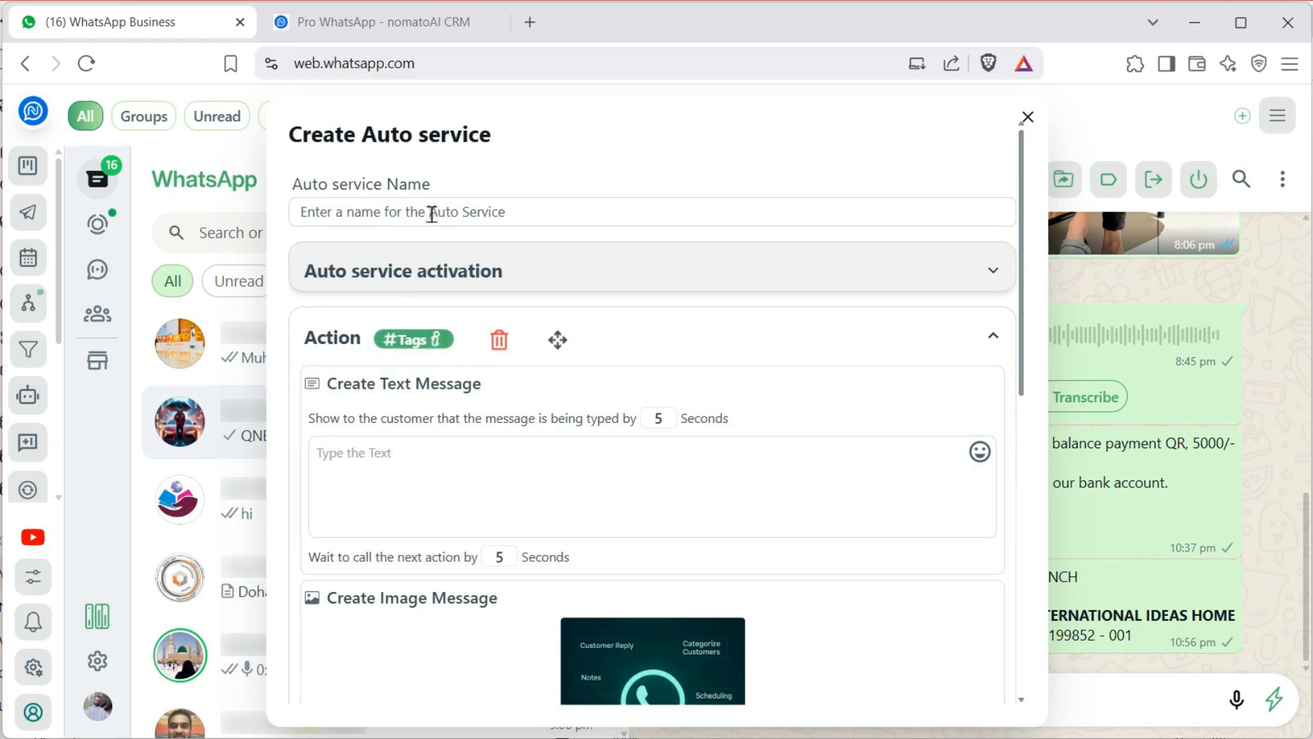
scroll(576, 482, "down", 8)
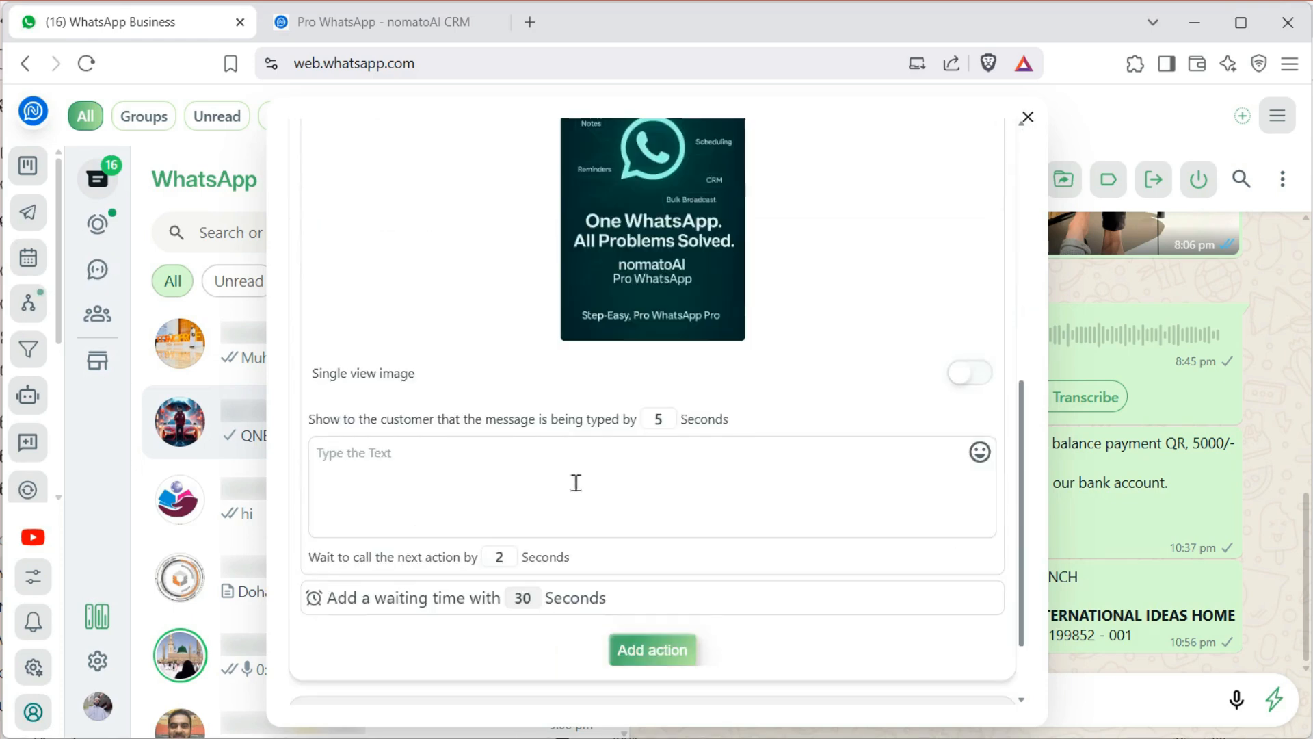
scroll(574, 483, "up", 5)
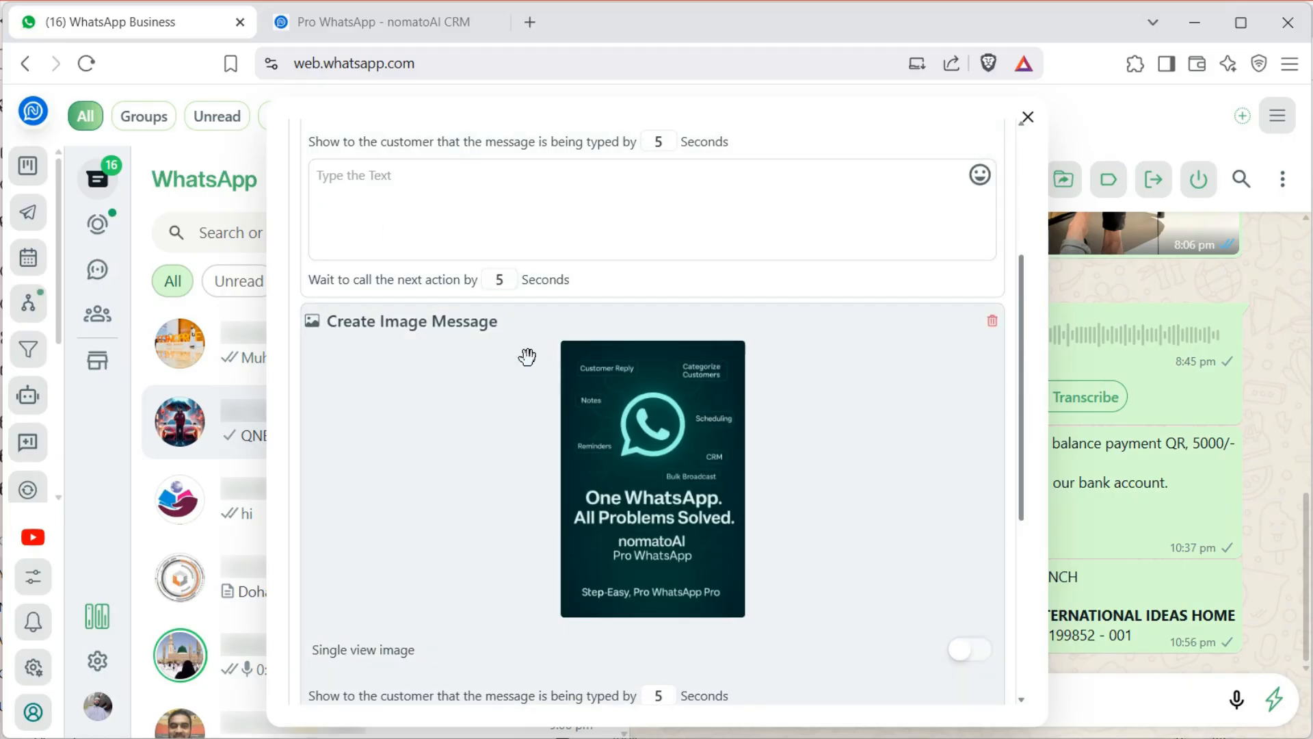
scroll(528, 356, "up", 4)
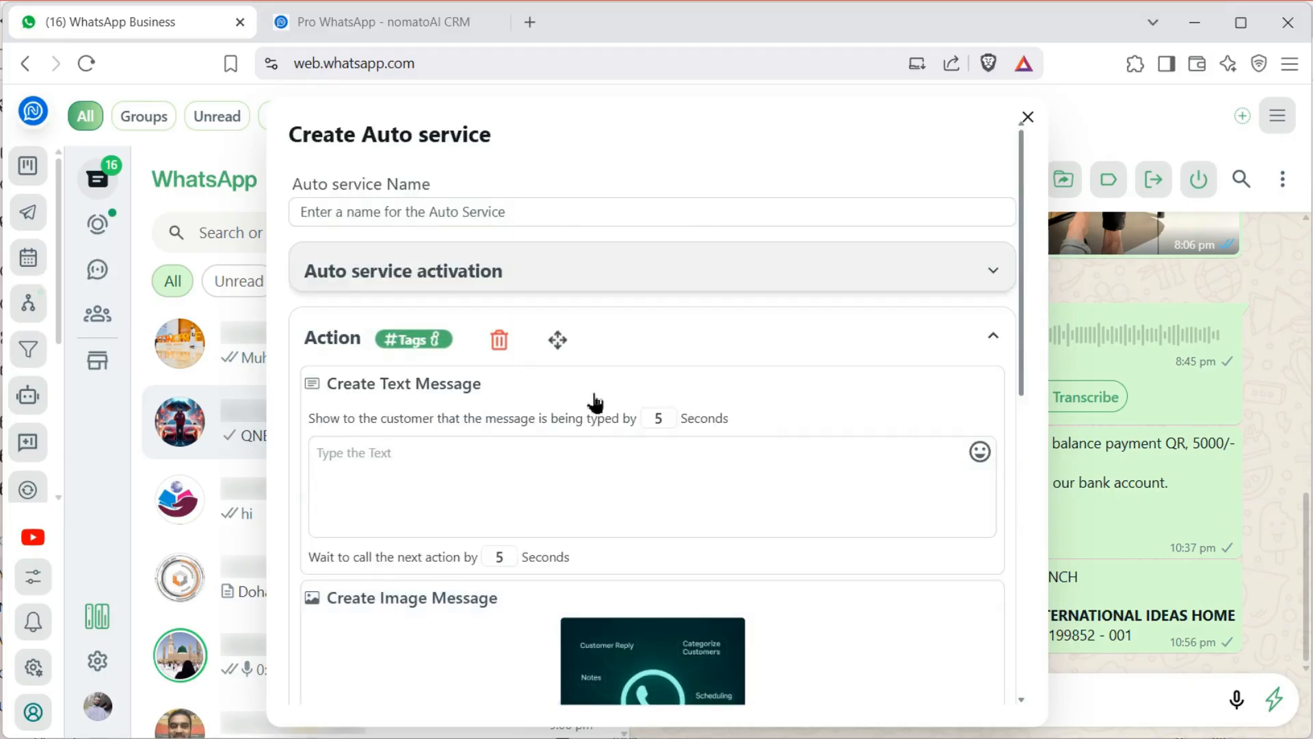
scroll(481, 440, "down", 4)
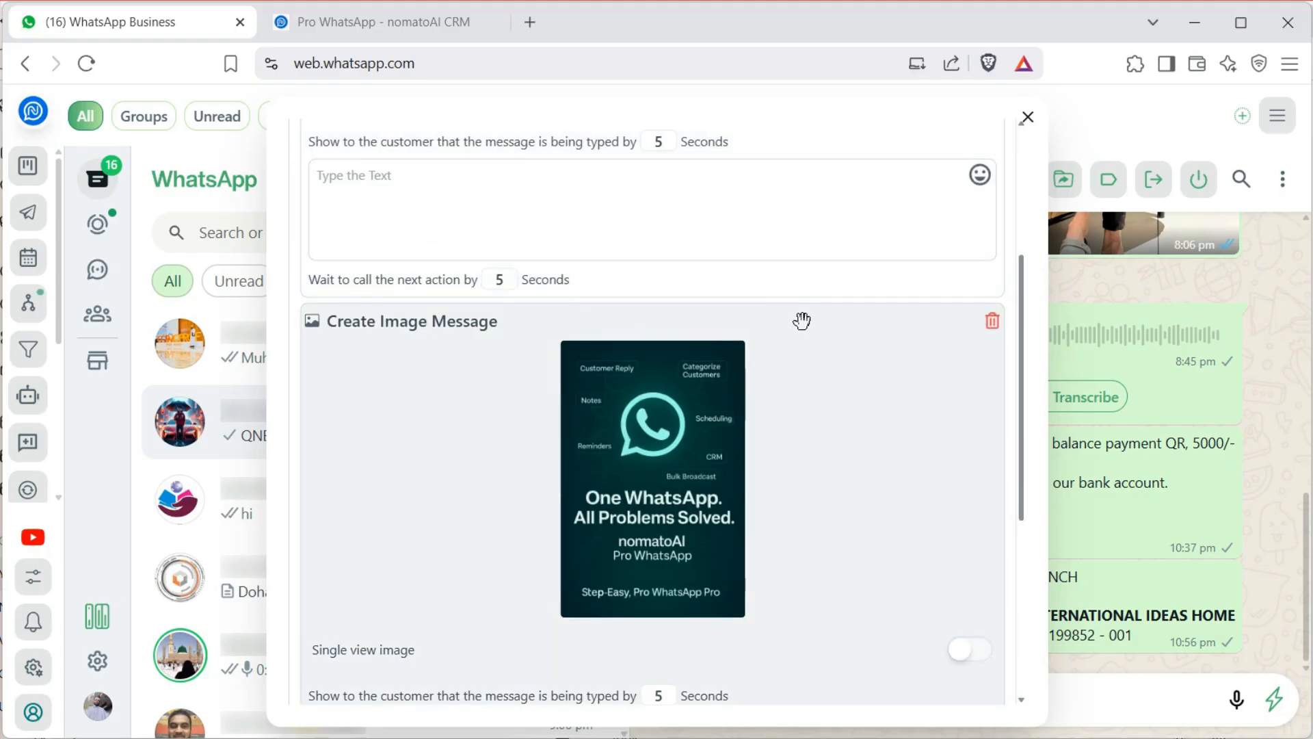
scroll(802, 321, "up", 4)
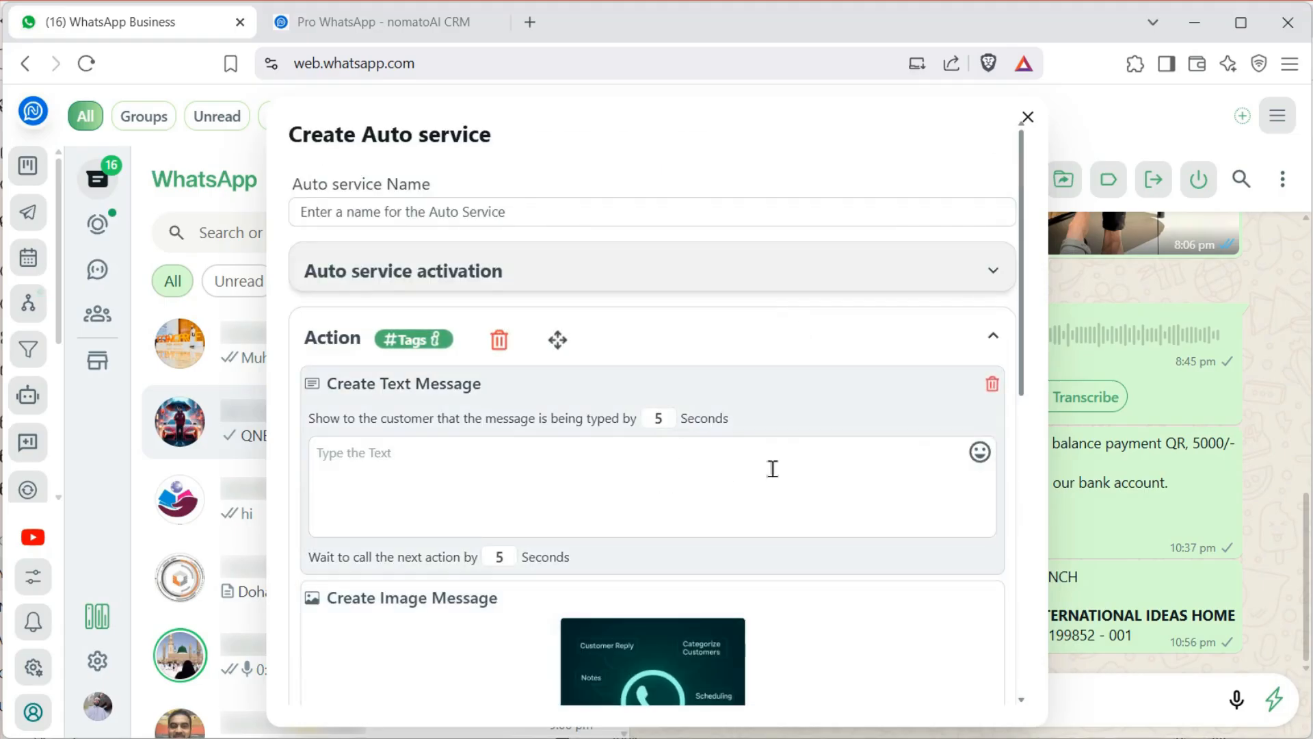
scroll(581, 470, "down", 8)
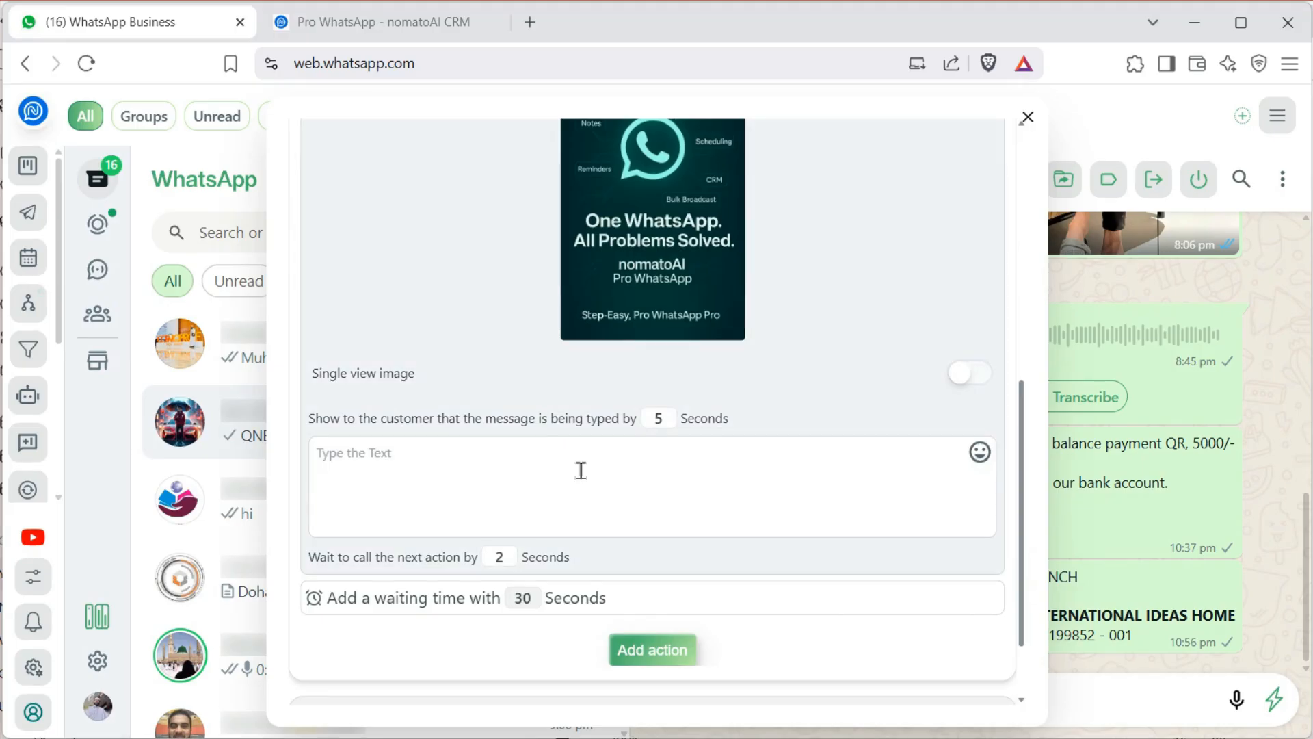
scroll(581, 470, "down", 2)
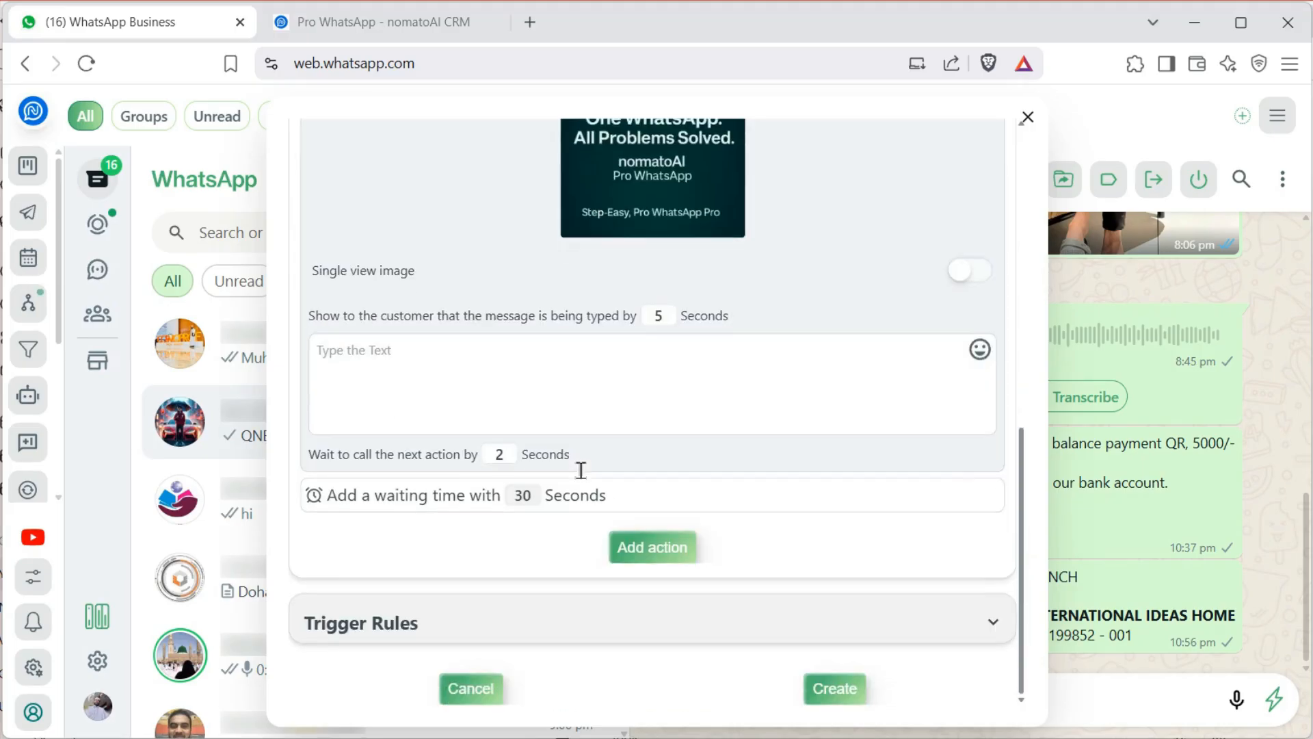
scroll(584, 468, "up", 10)
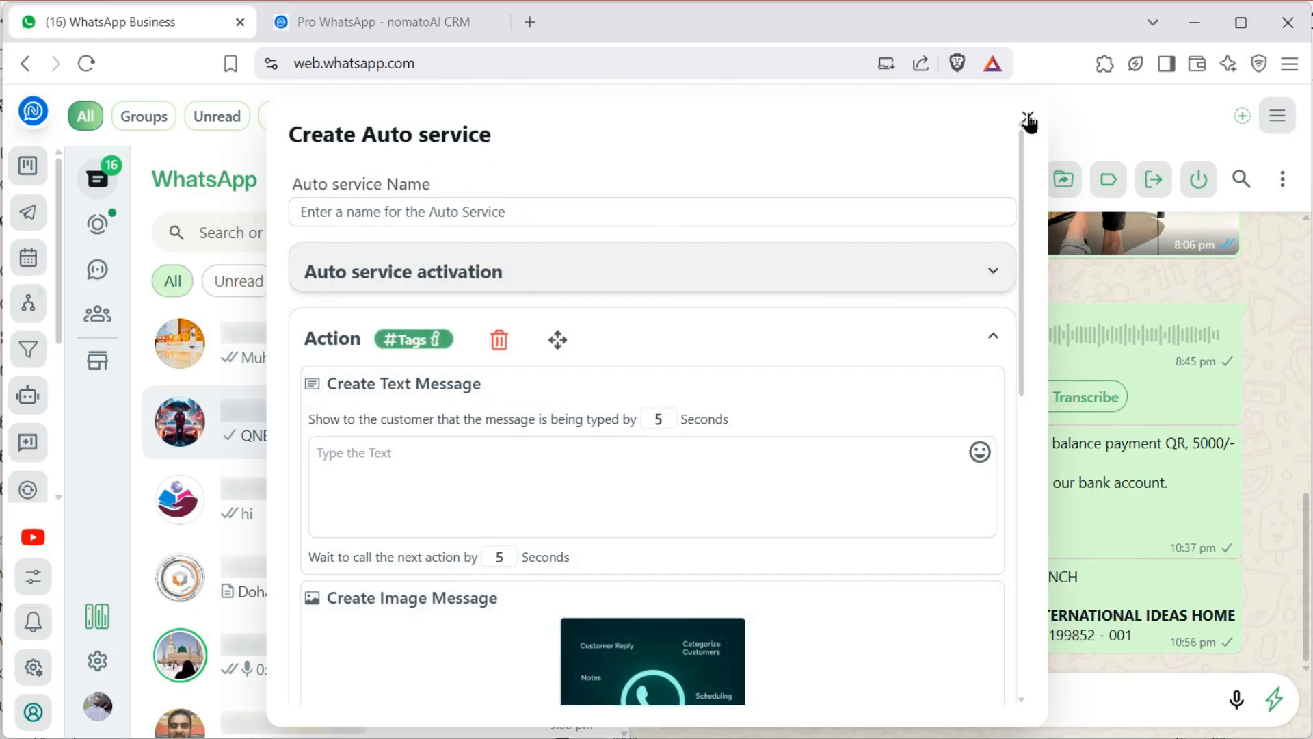
left_click(1027, 117)
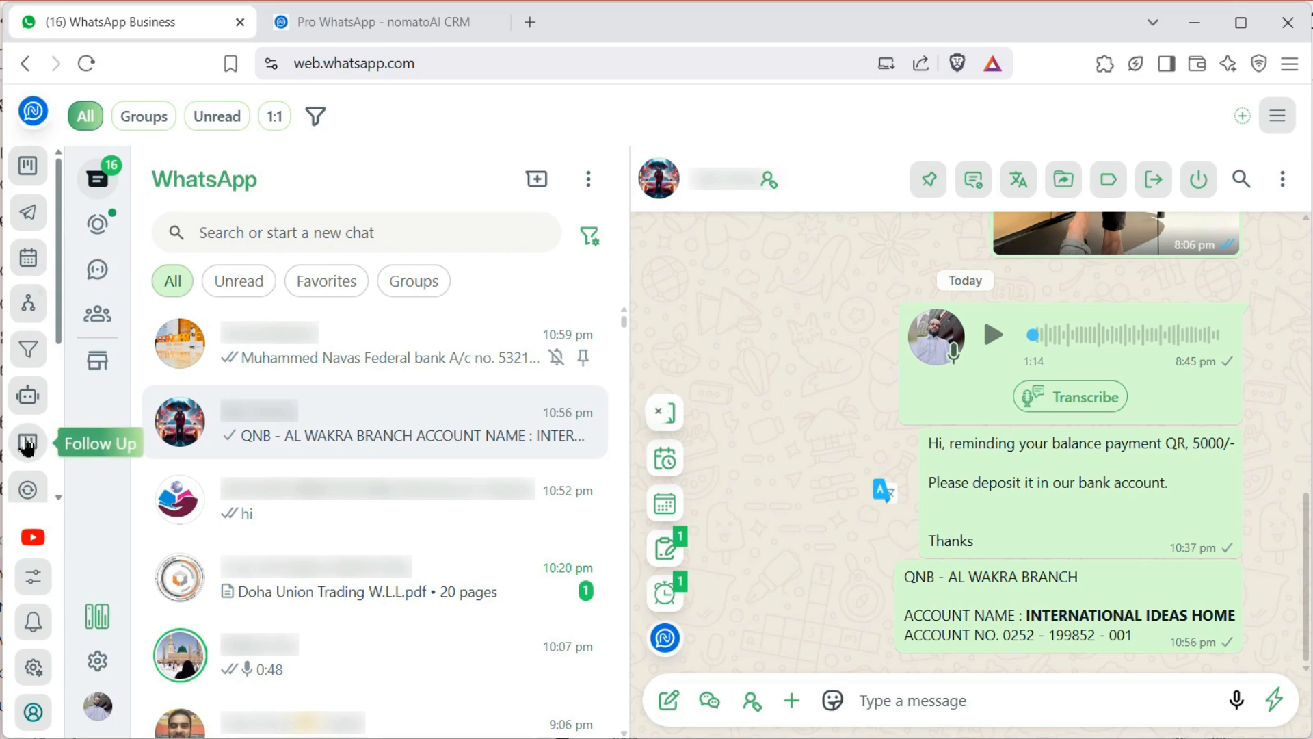
Create a chat tab named 'New Customer' and switch to its empty chat list
left_click(27, 445)
left_click(1028, 302)
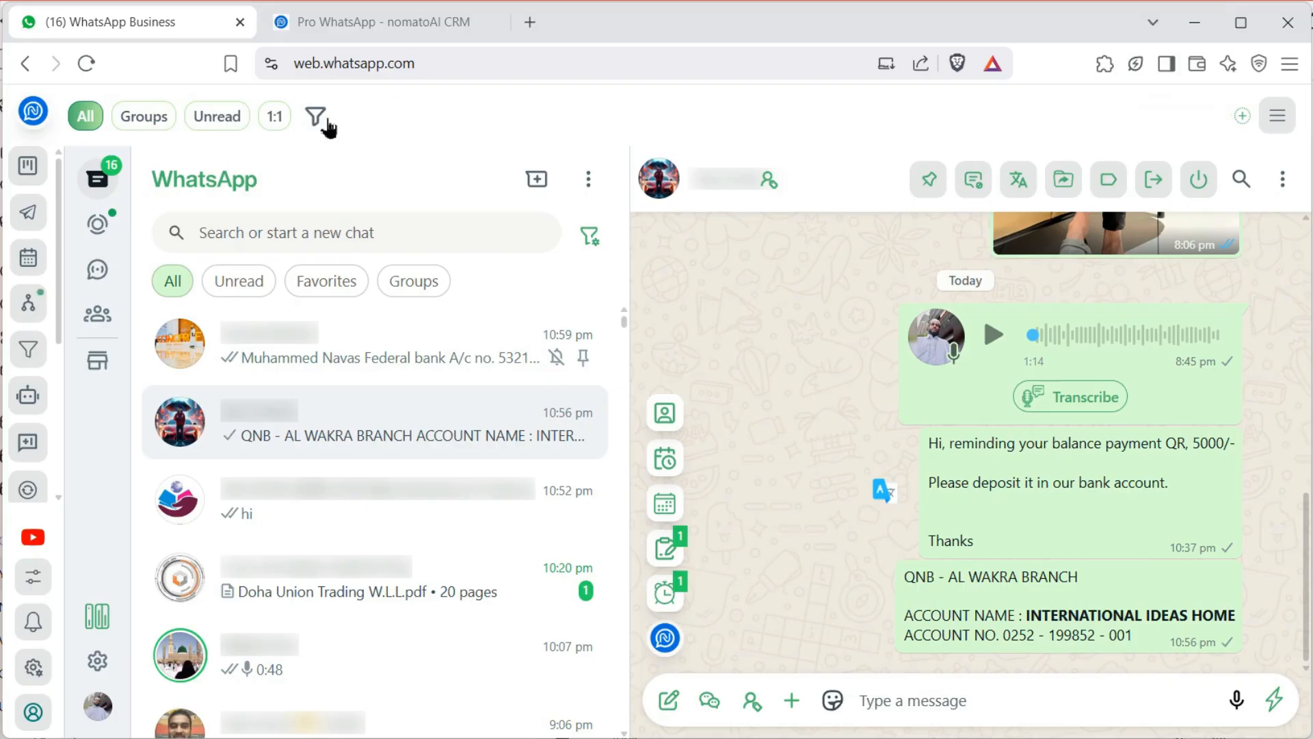
left_click(1244, 118)
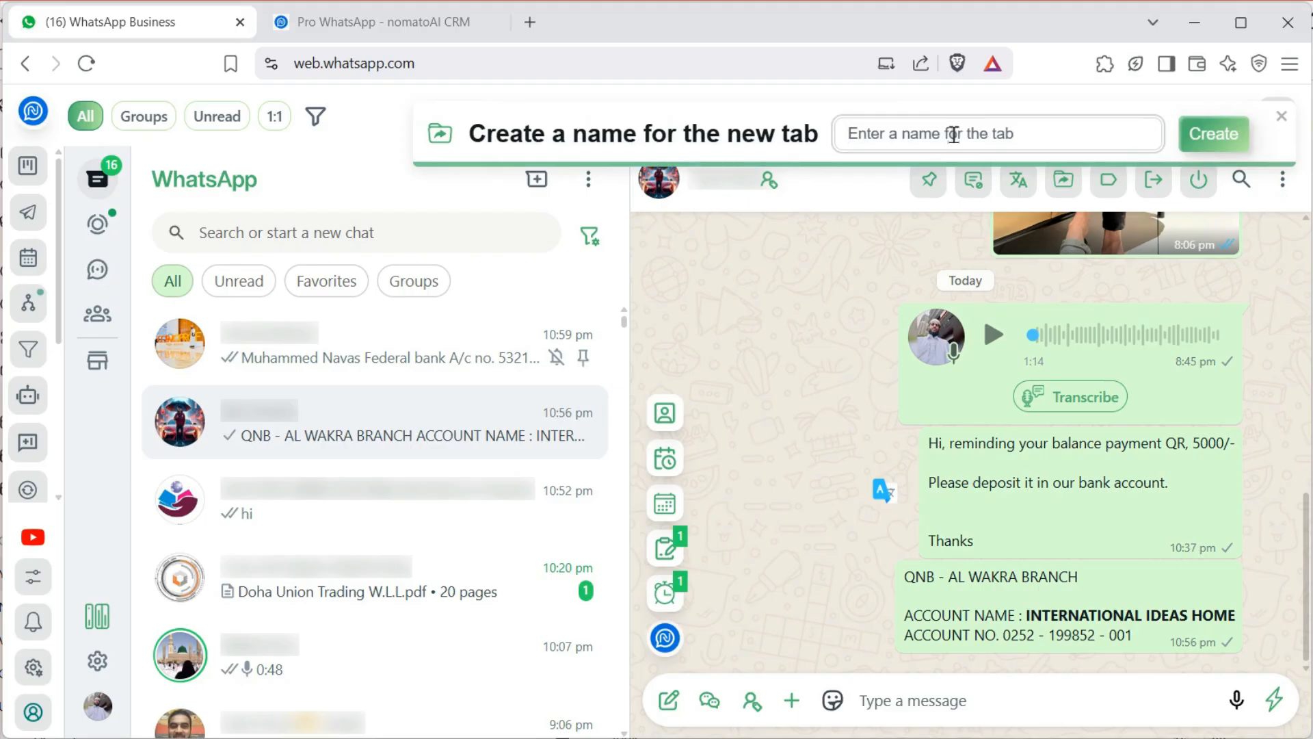
type("New Customer")
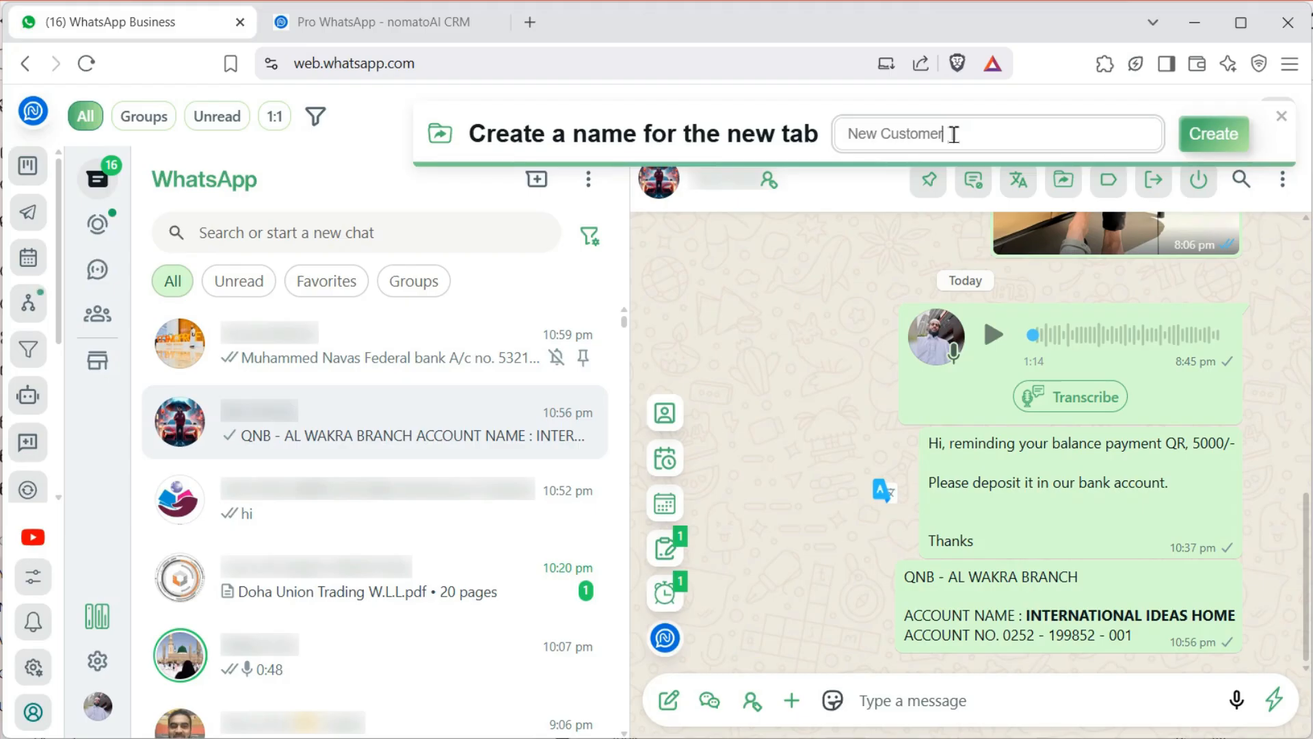
left_click(1219, 137)
left_click(414, 120)
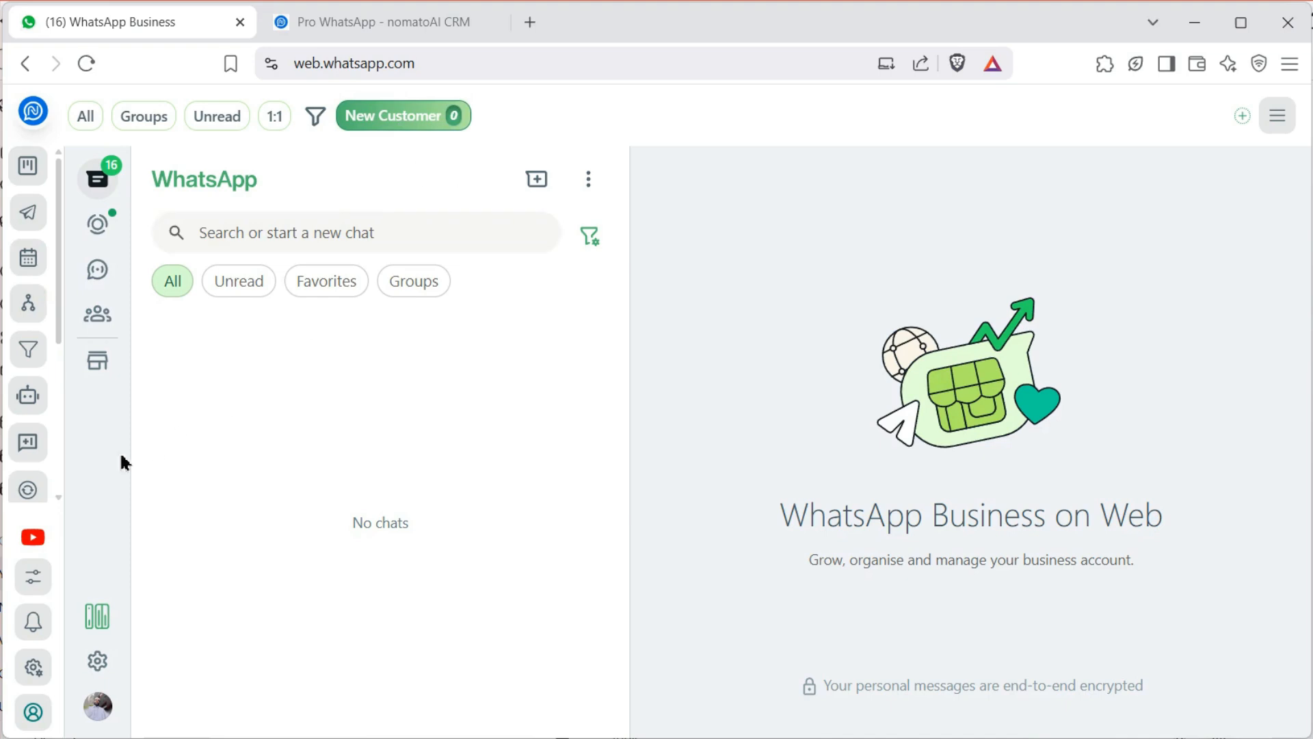
Start a new follow-up on the New Customer tab, named 'New Customer1'
left_click(30, 451)
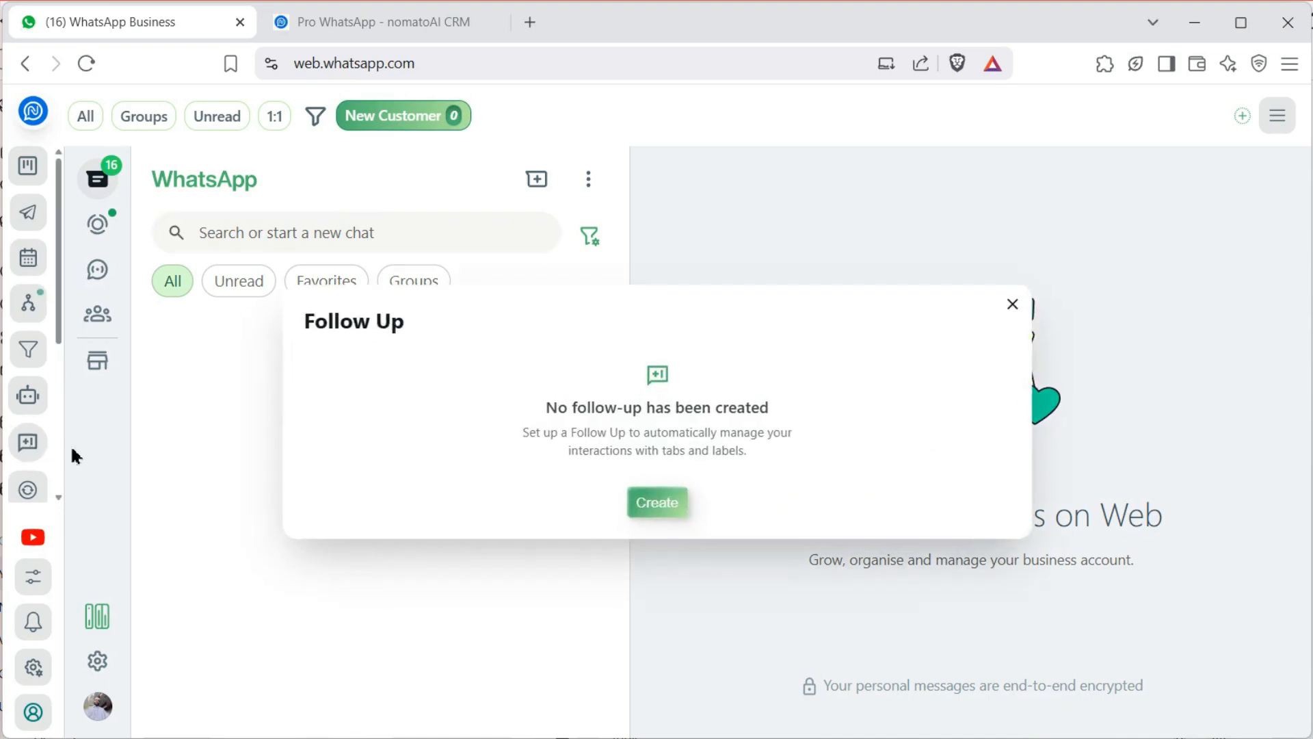
left_click(653, 510)
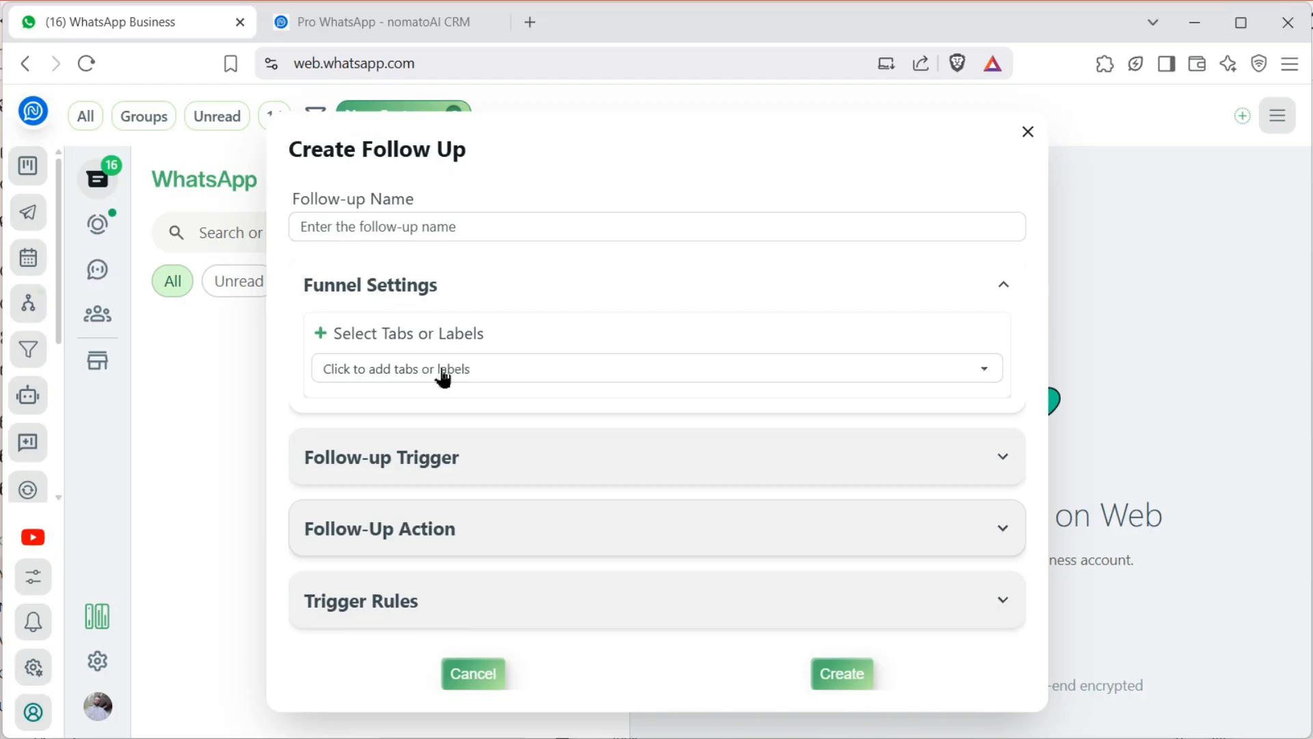
left_click(443, 373)
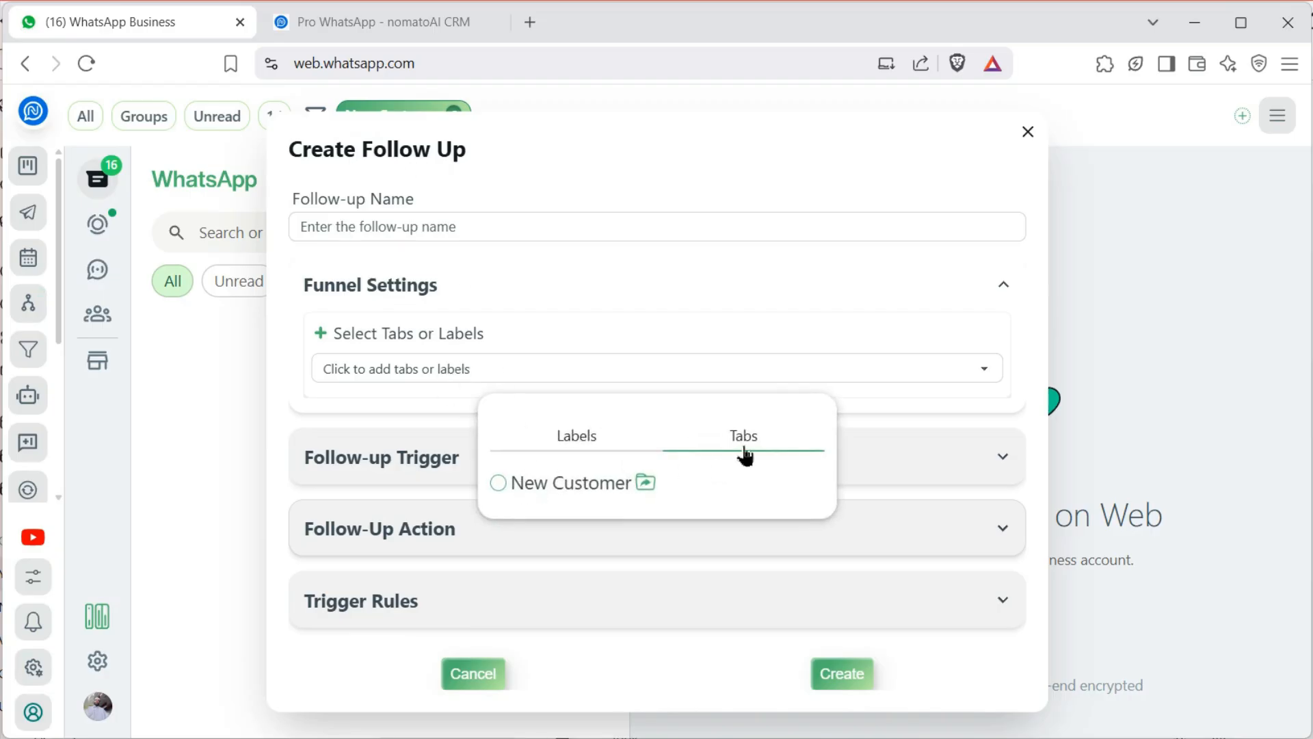
left_click(516, 486)
left_click(409, 212)
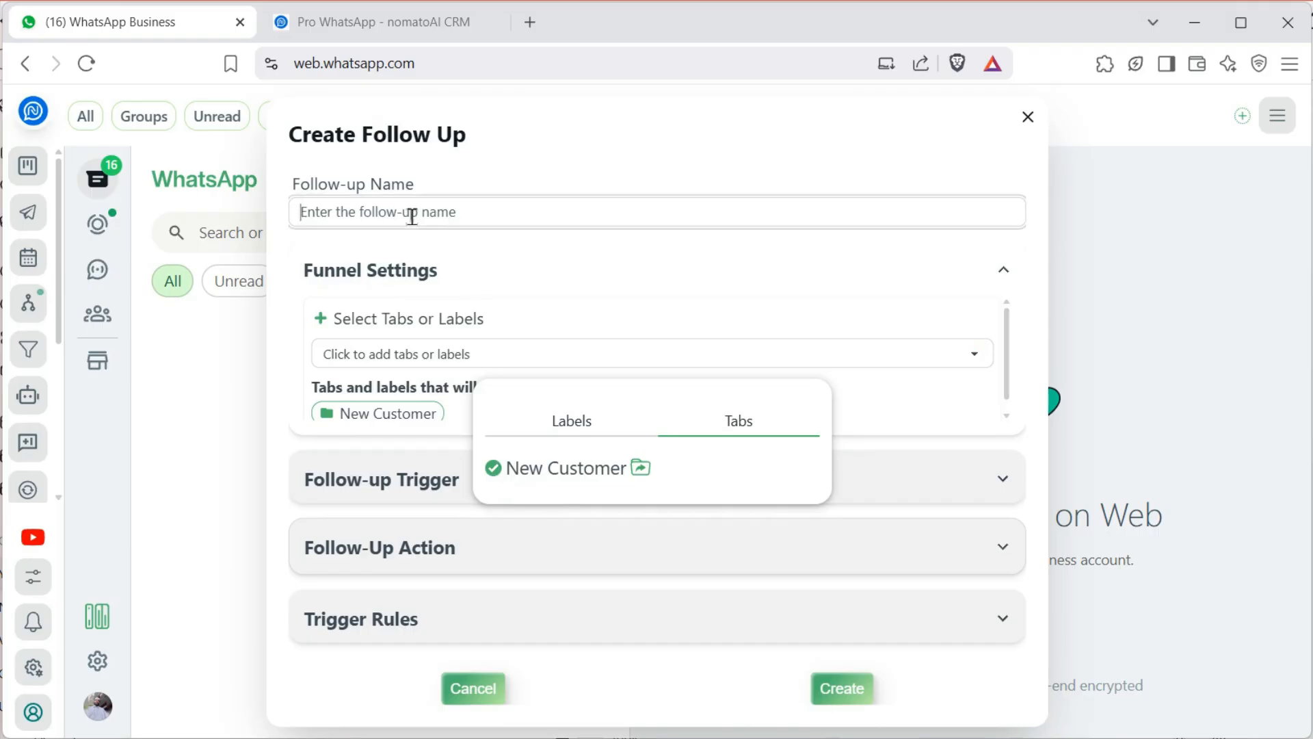
type("New Customer1")
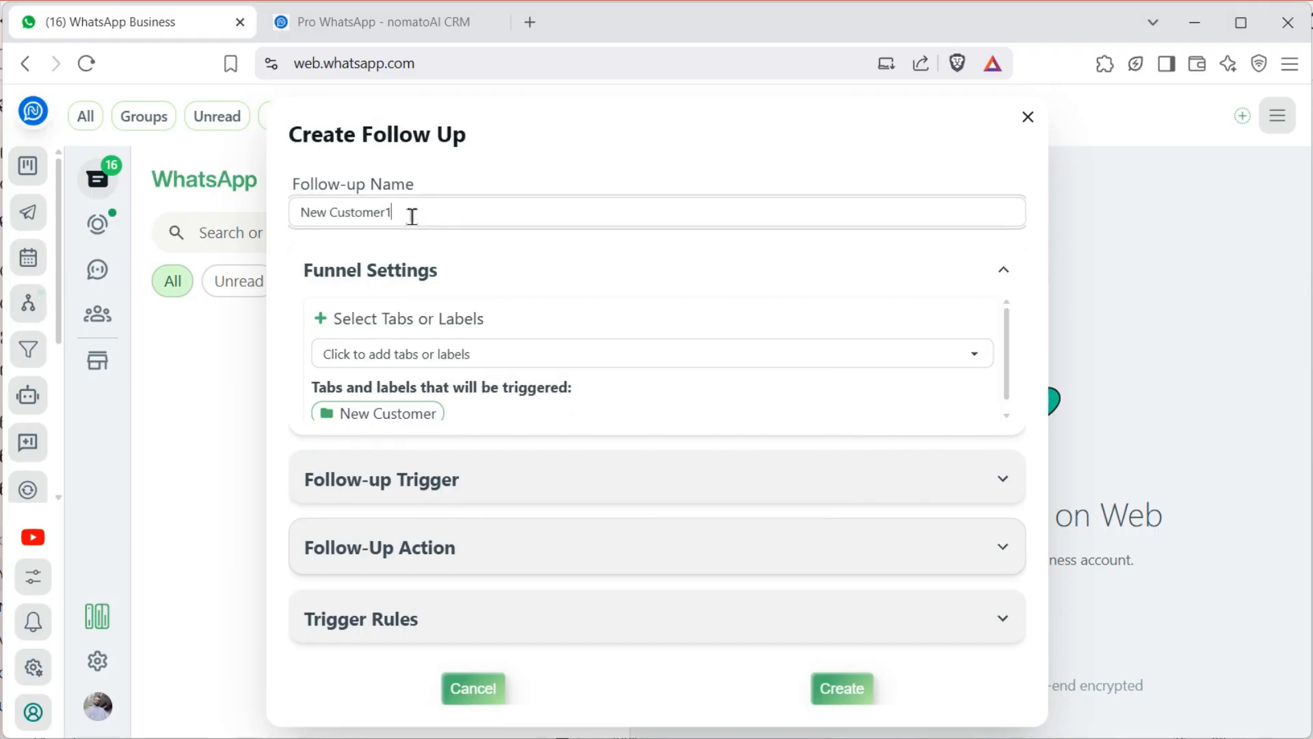
scroll(577, 408, "down", 1)
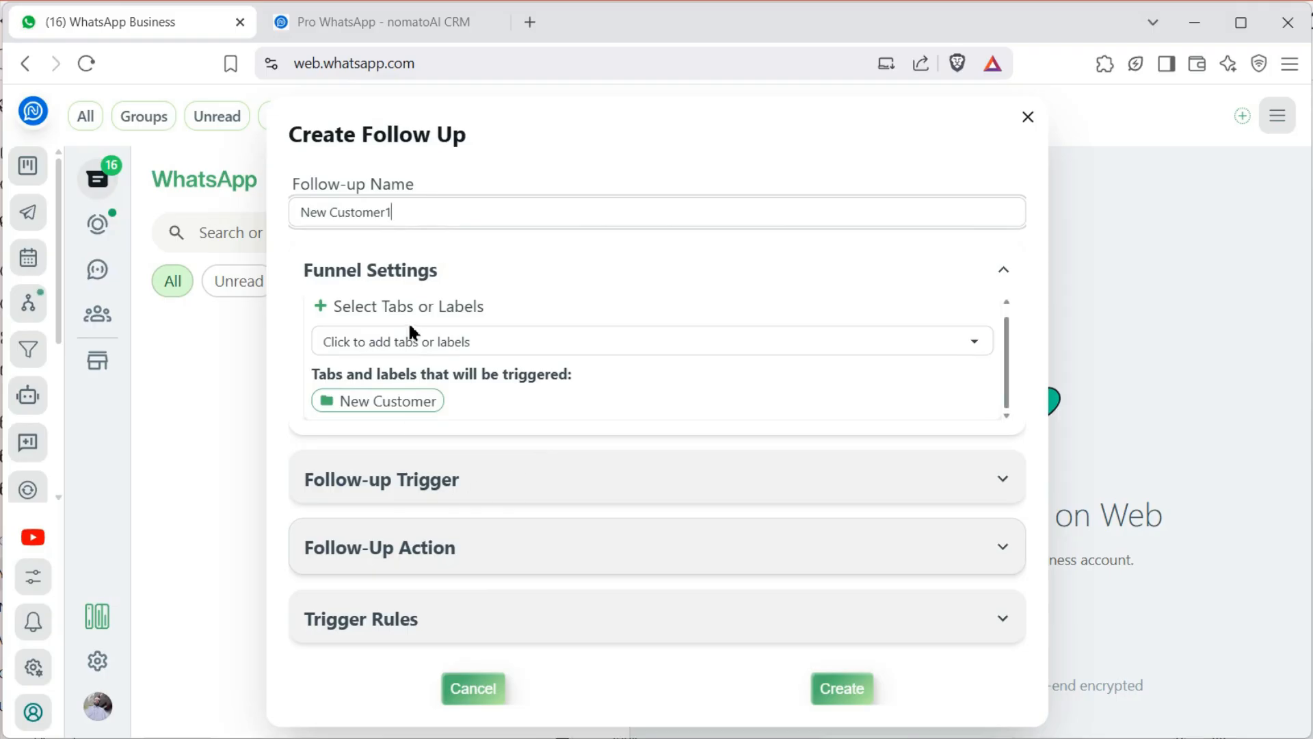
Try setting the follow-up to trigger after a 7-day delay
left_click(446, 482)
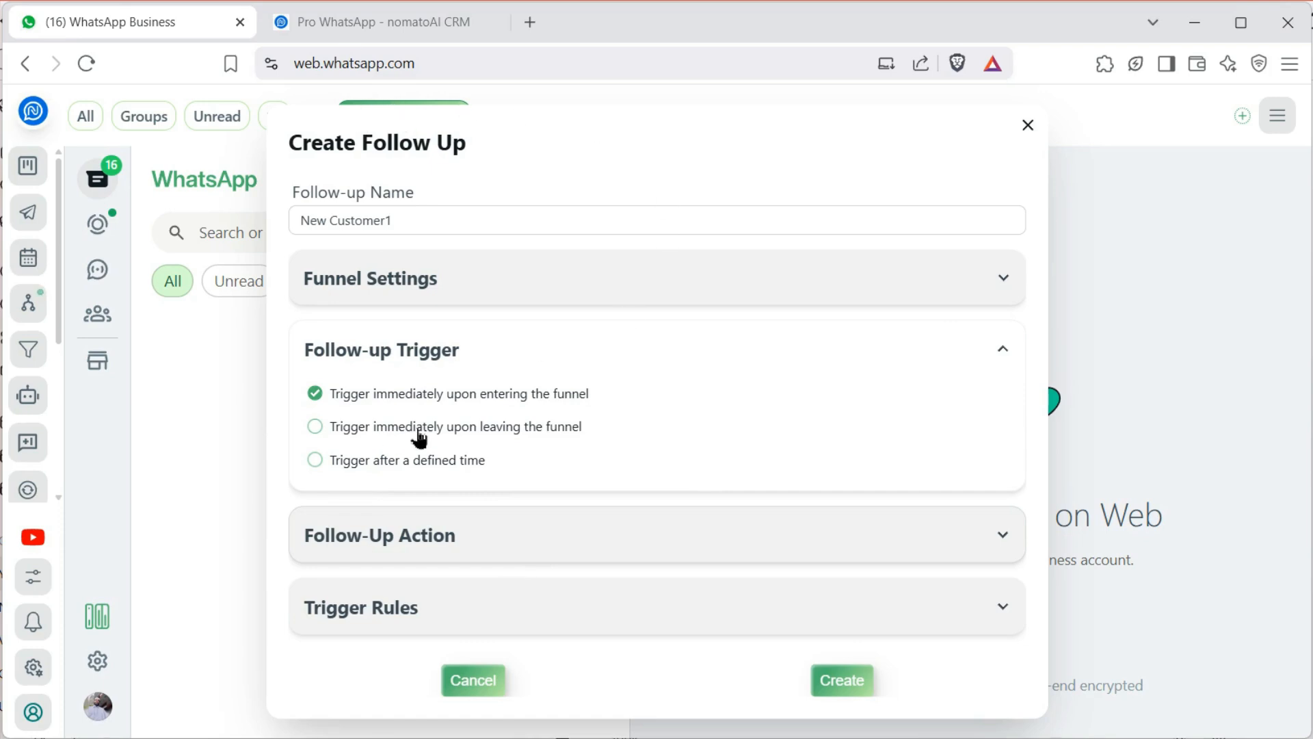
left_click(359, 463)
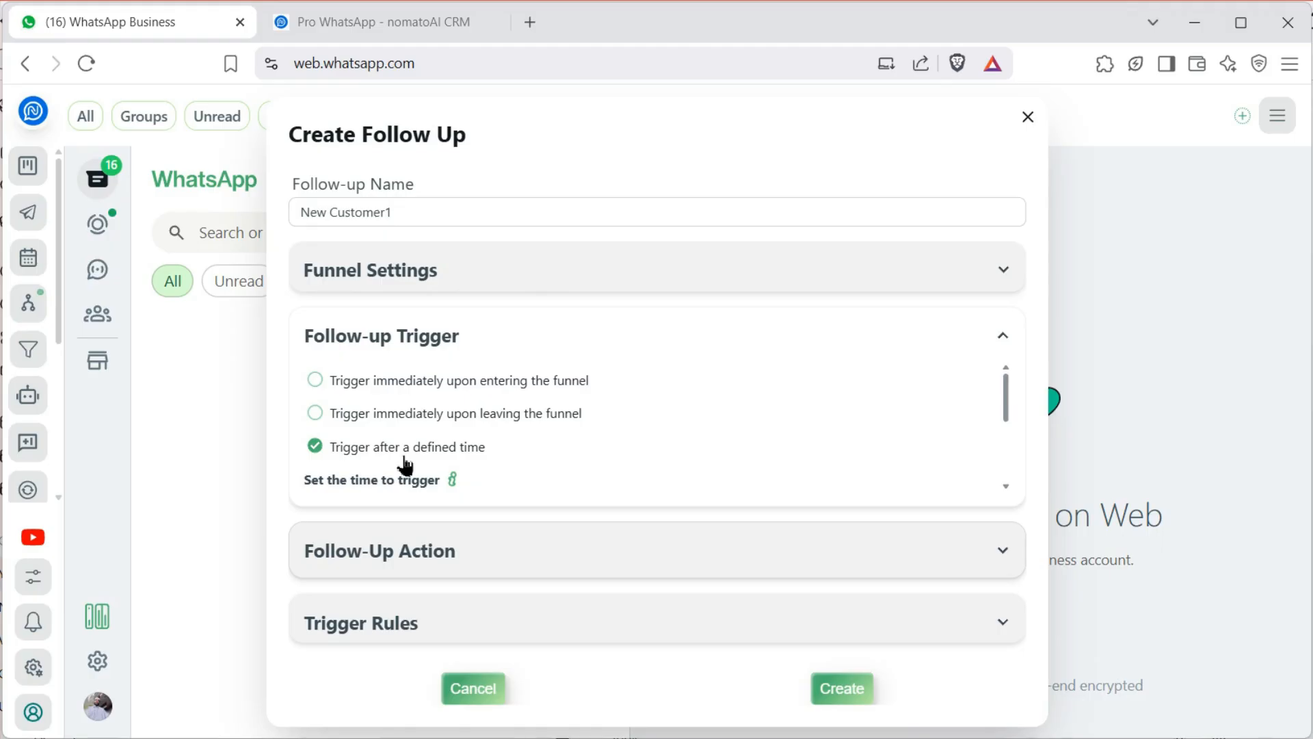
scroll(342, 481, "down", 3)
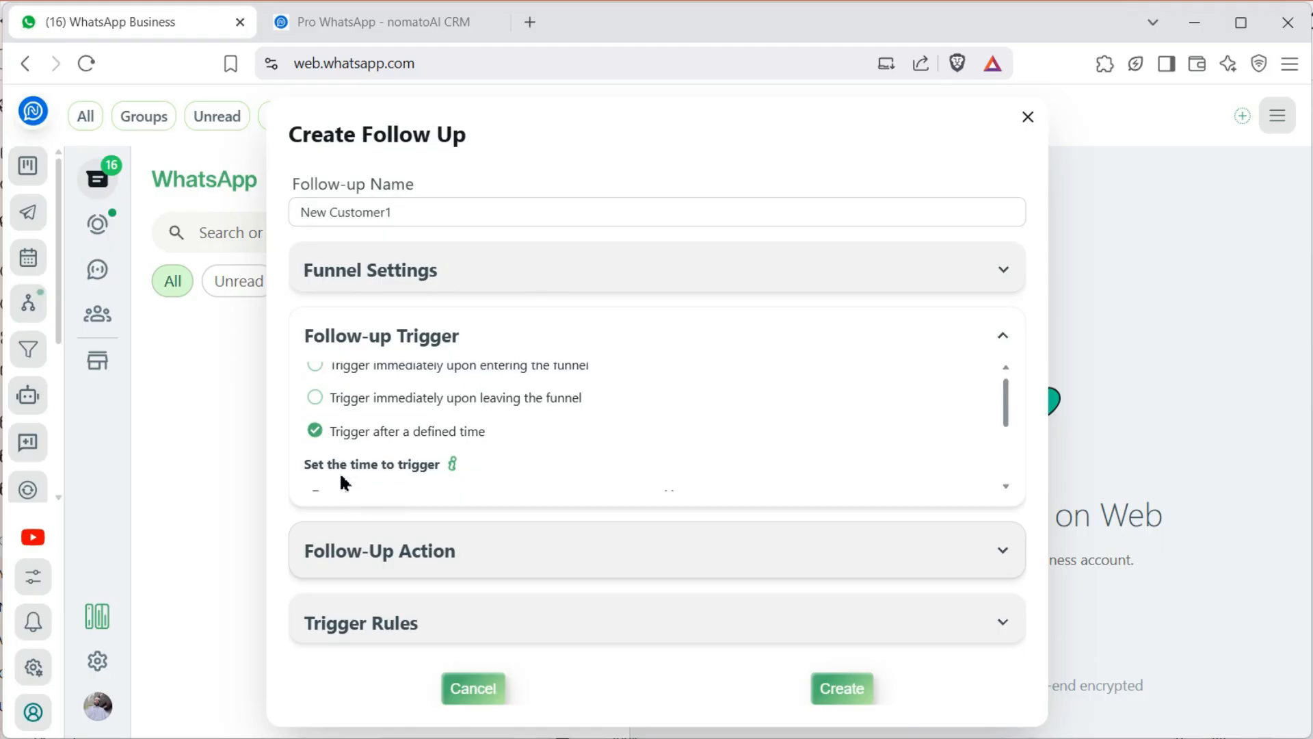
scroll(340, 478, "up", 3)
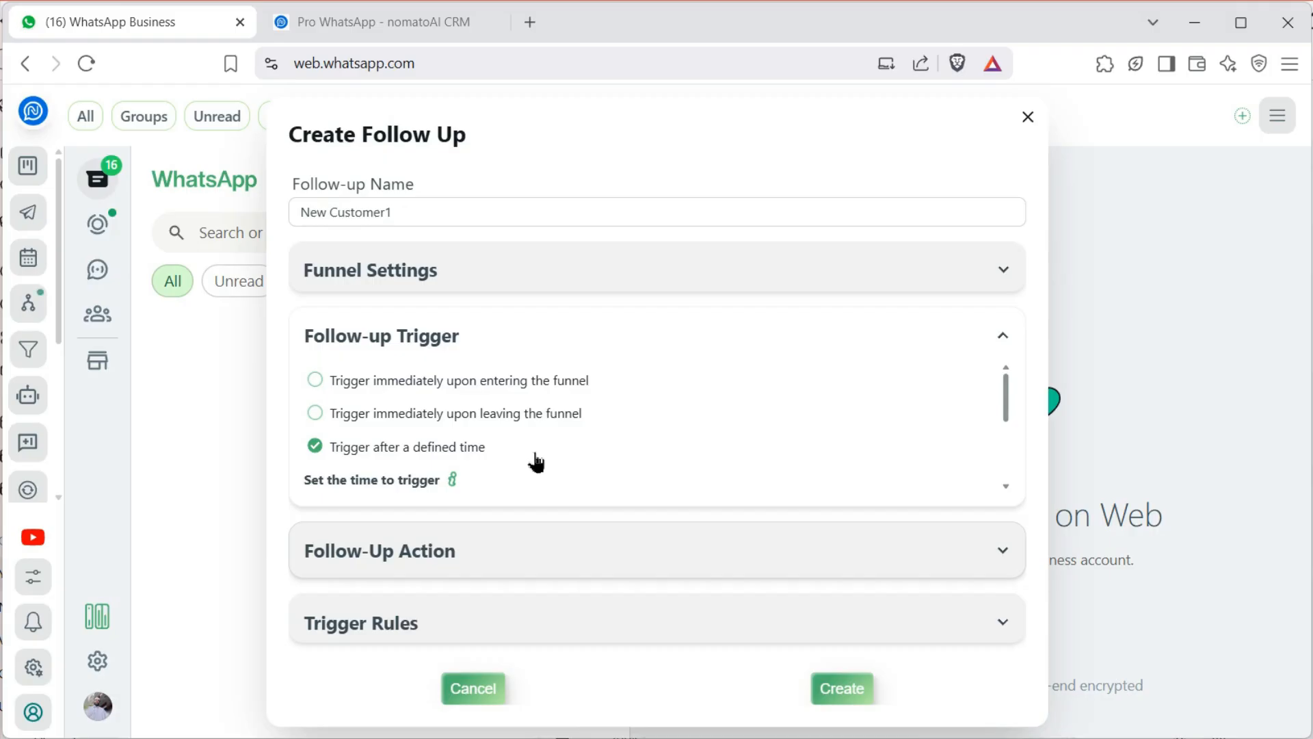
left_click_drag(1007, 411, 1006, 453)
left_click(453, 420)
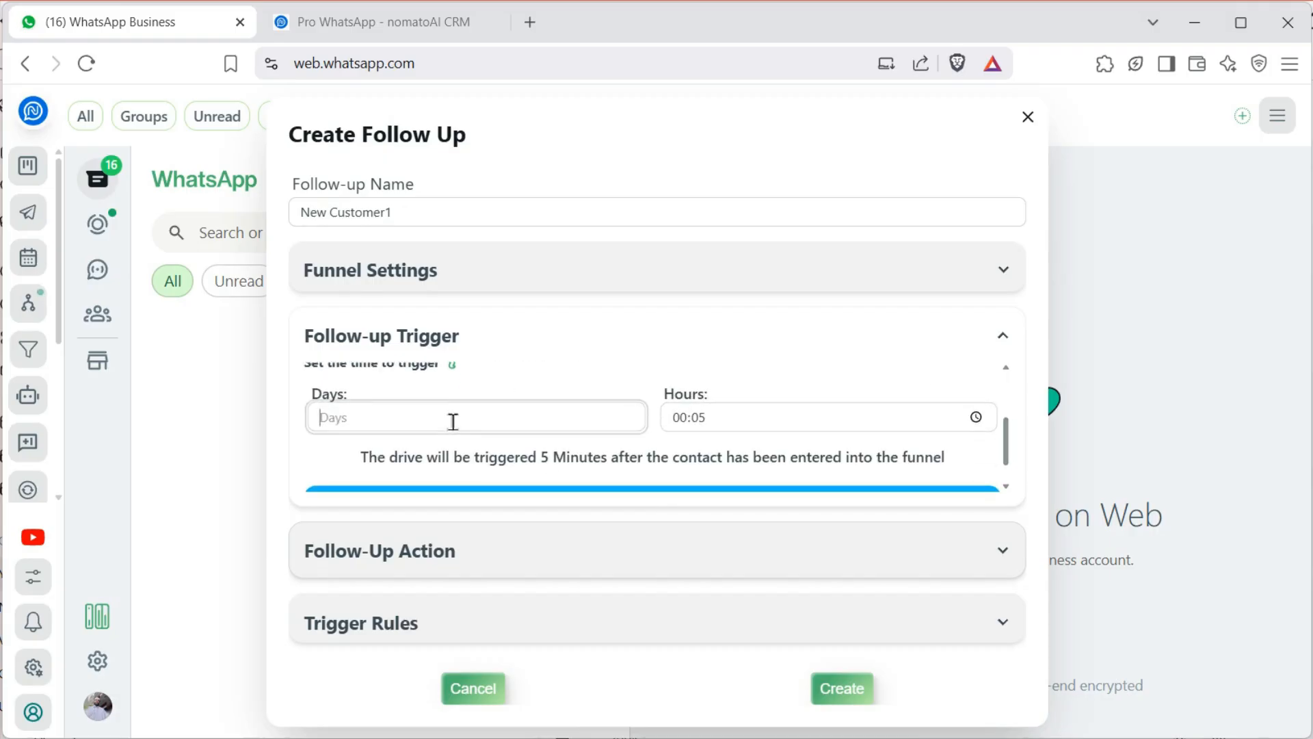
type("7")
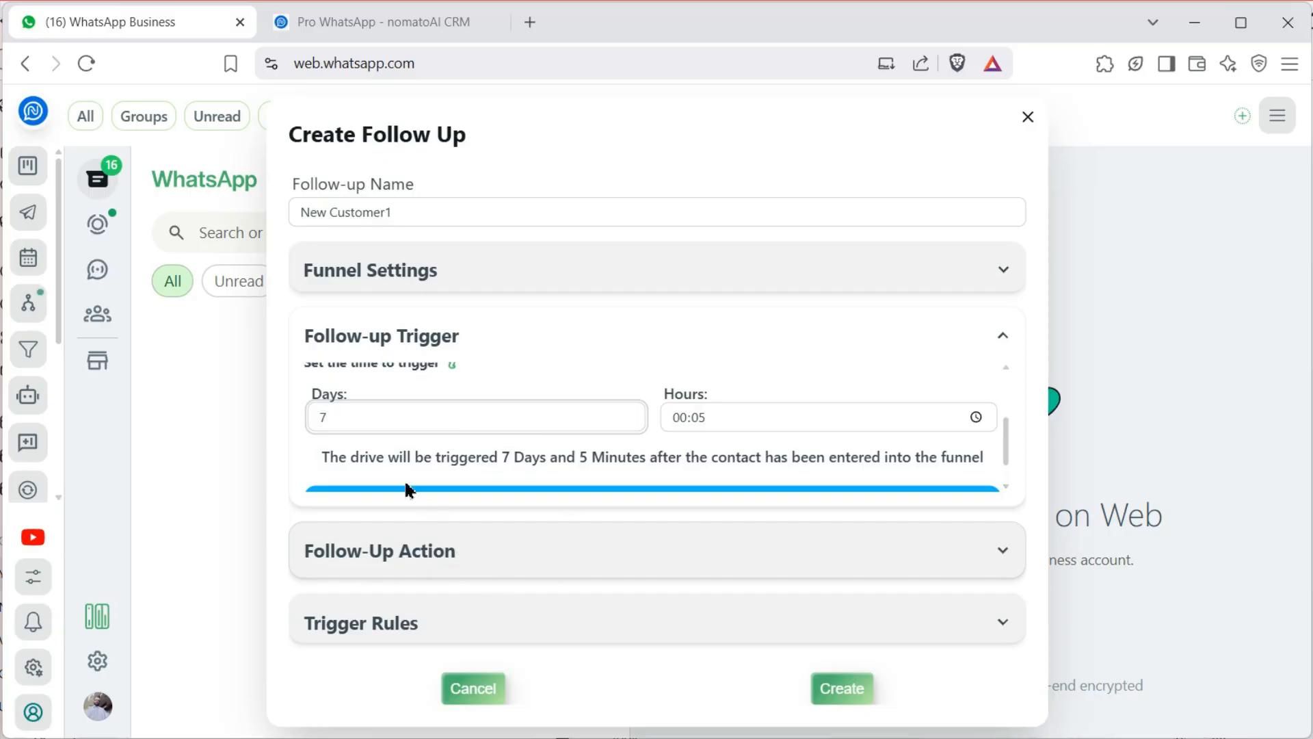
Switch the trigger to fire immediately upon entering the funnel
scroll(406, 489, "up", 3)
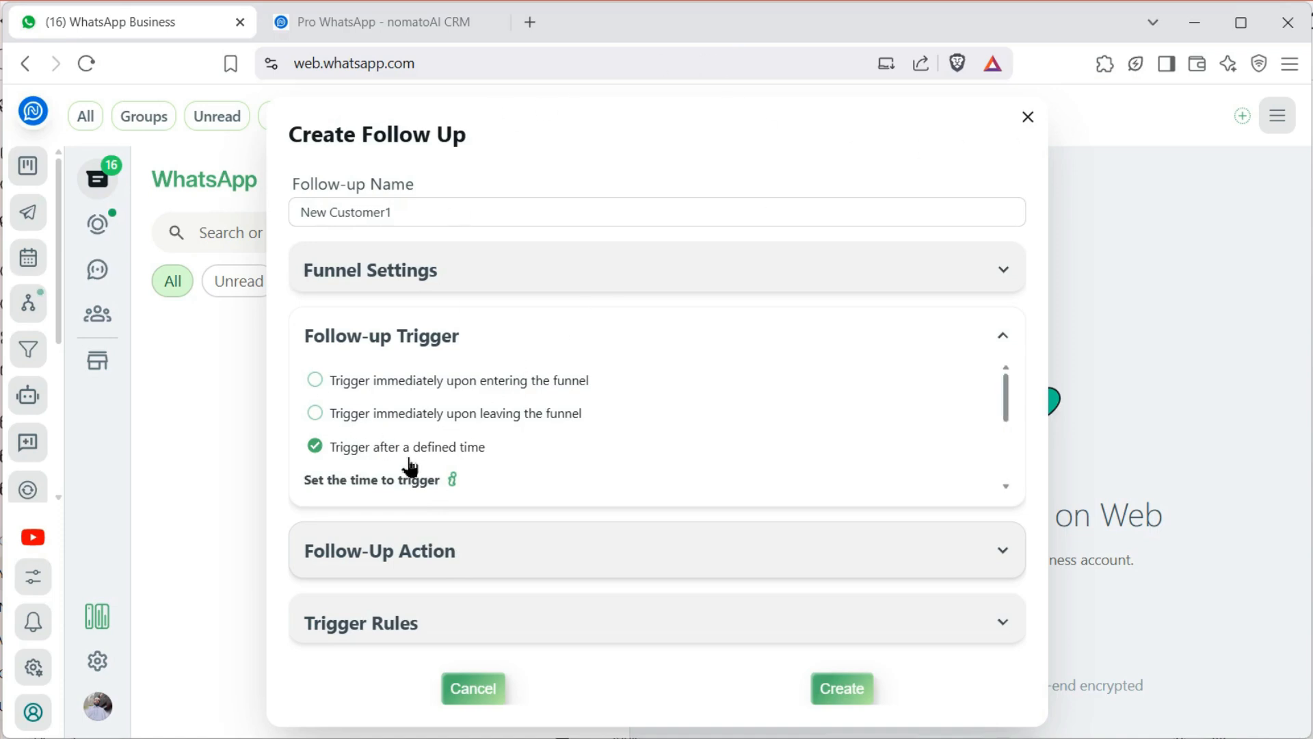
scroll(412, 465, "down", 3)
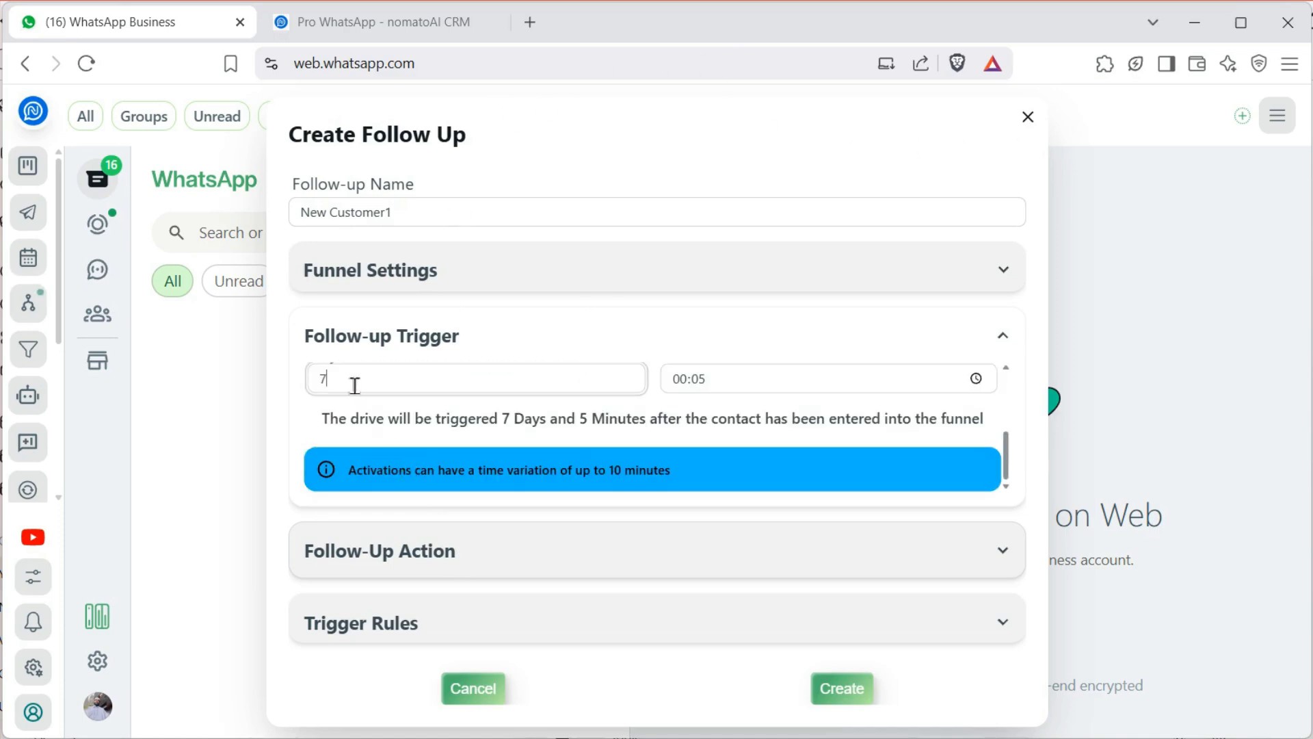
scroll(392, 438, "up", 3)
scroll(390, 438, "down", 3)
left_click(303, 137)
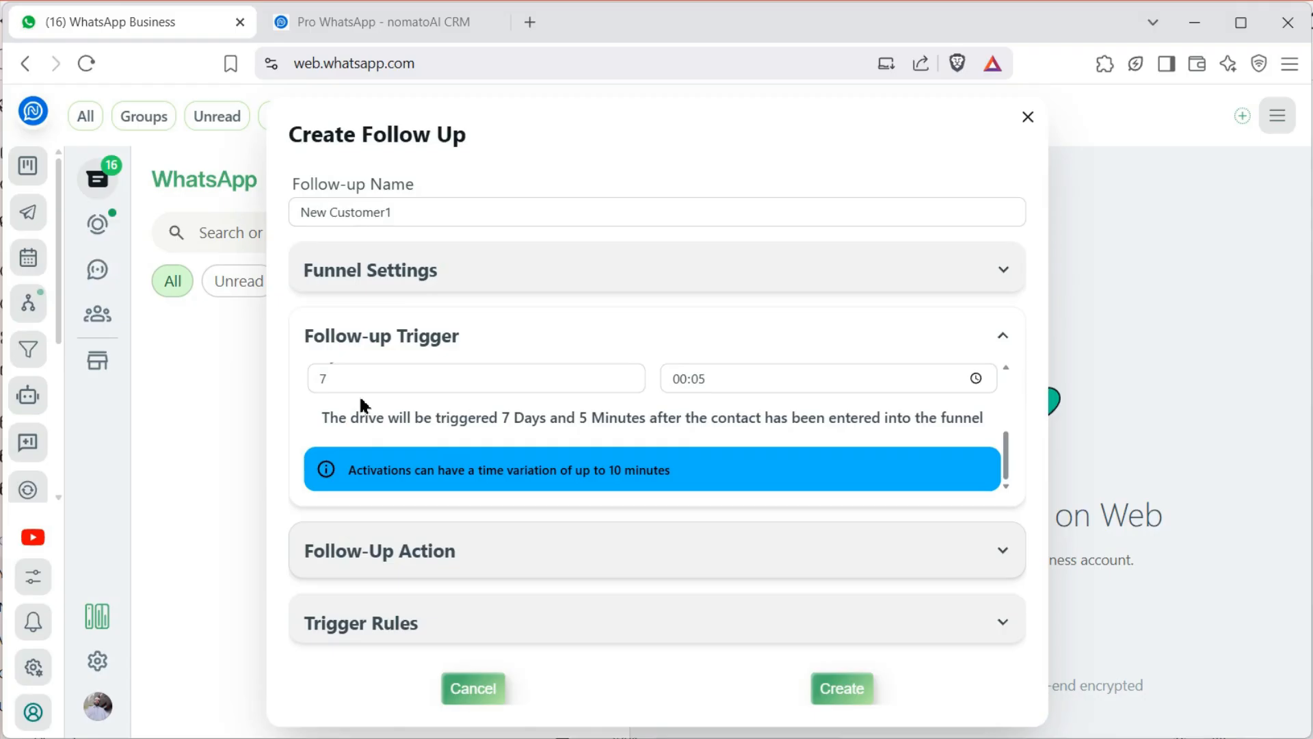
scroll(361, 400, "up", 3)
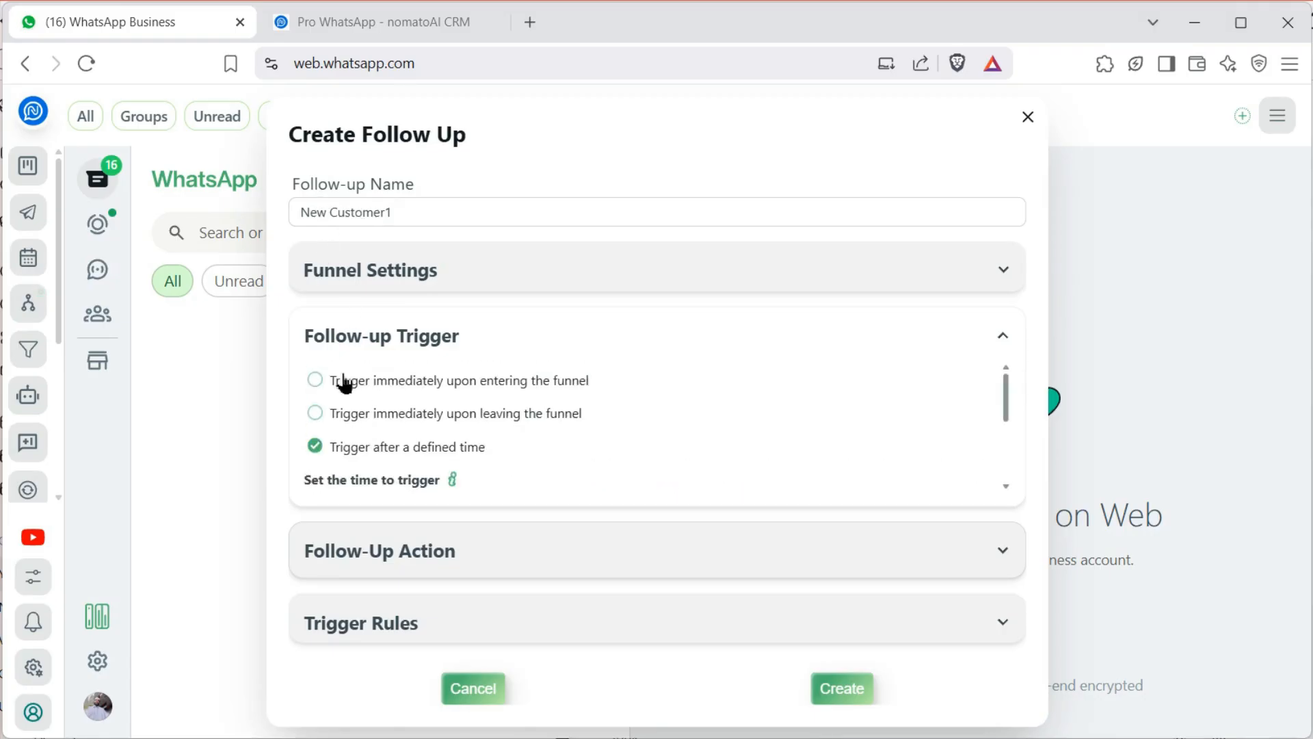
left_click(317, 381)
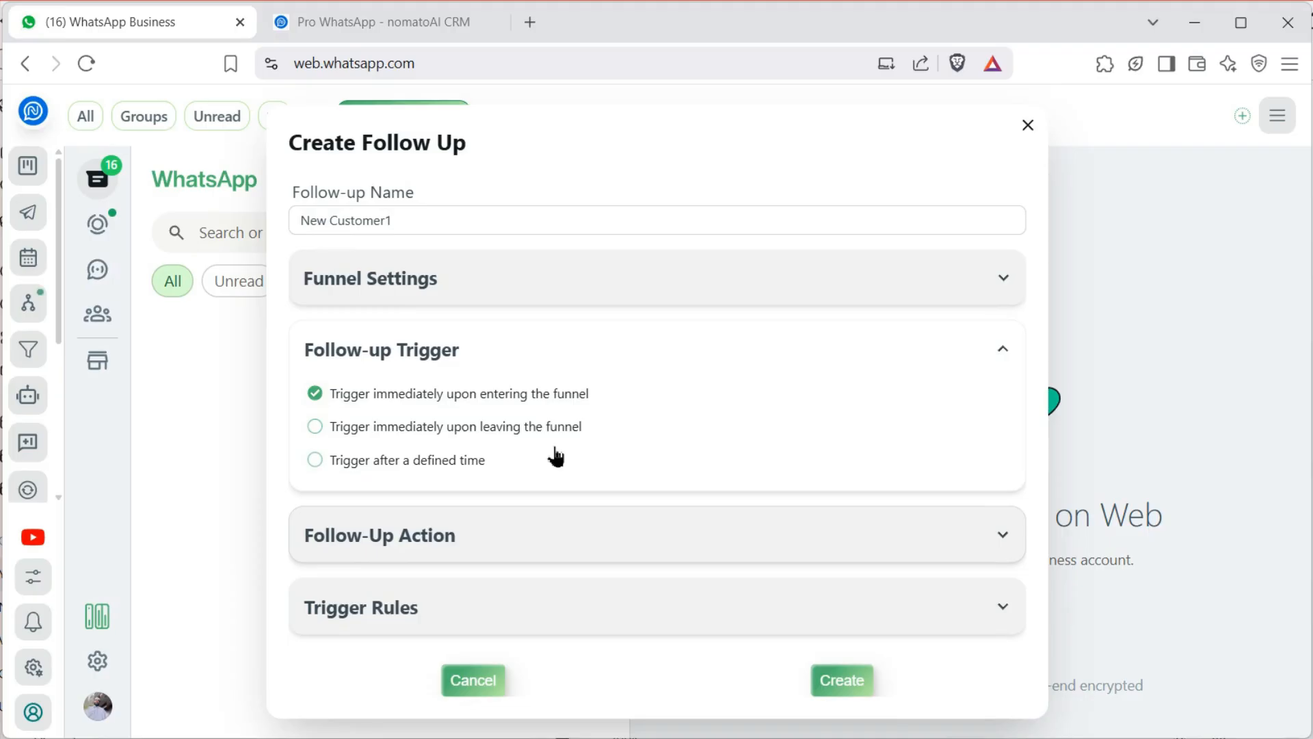
Add a text action reading 'Welcome to Nowras Perfumes' followed by a grinning emoji
left_click(429, 541)
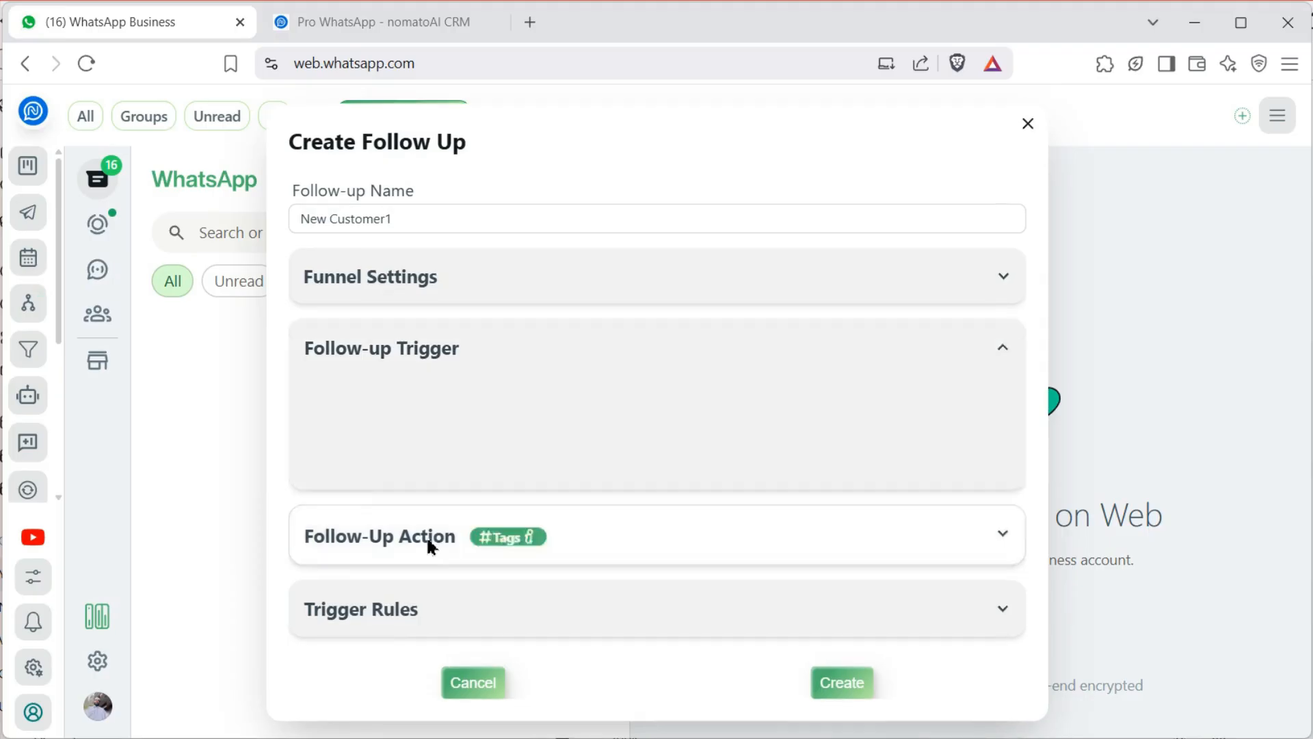
left_click(674, 587)
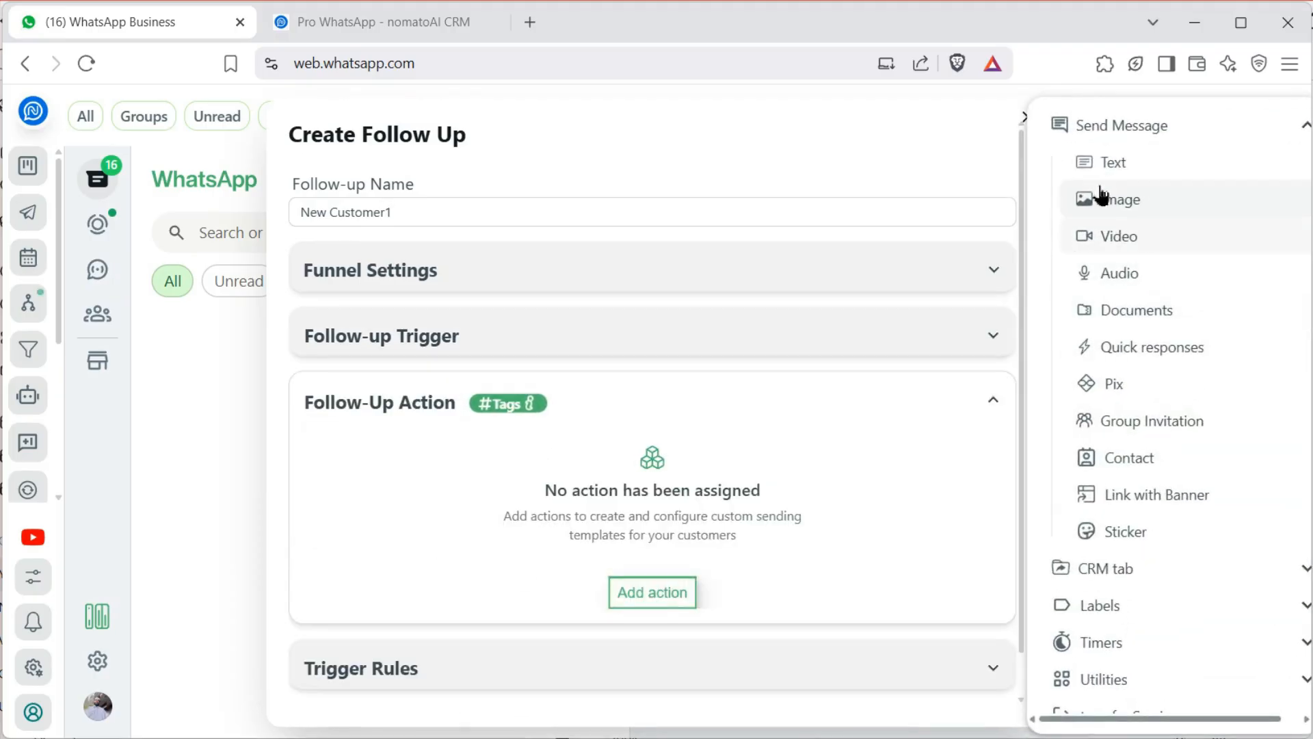
left_click(1104, 192)
left_click(543, 541)
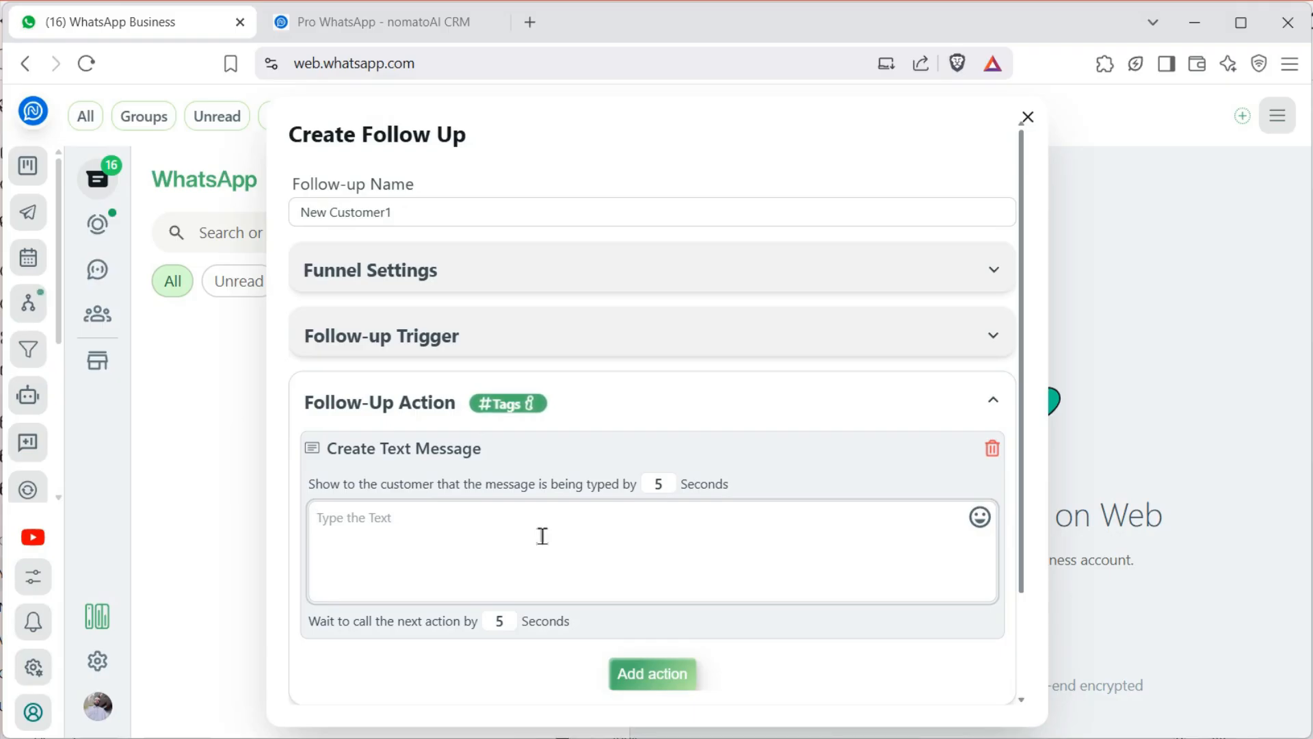
type("We")
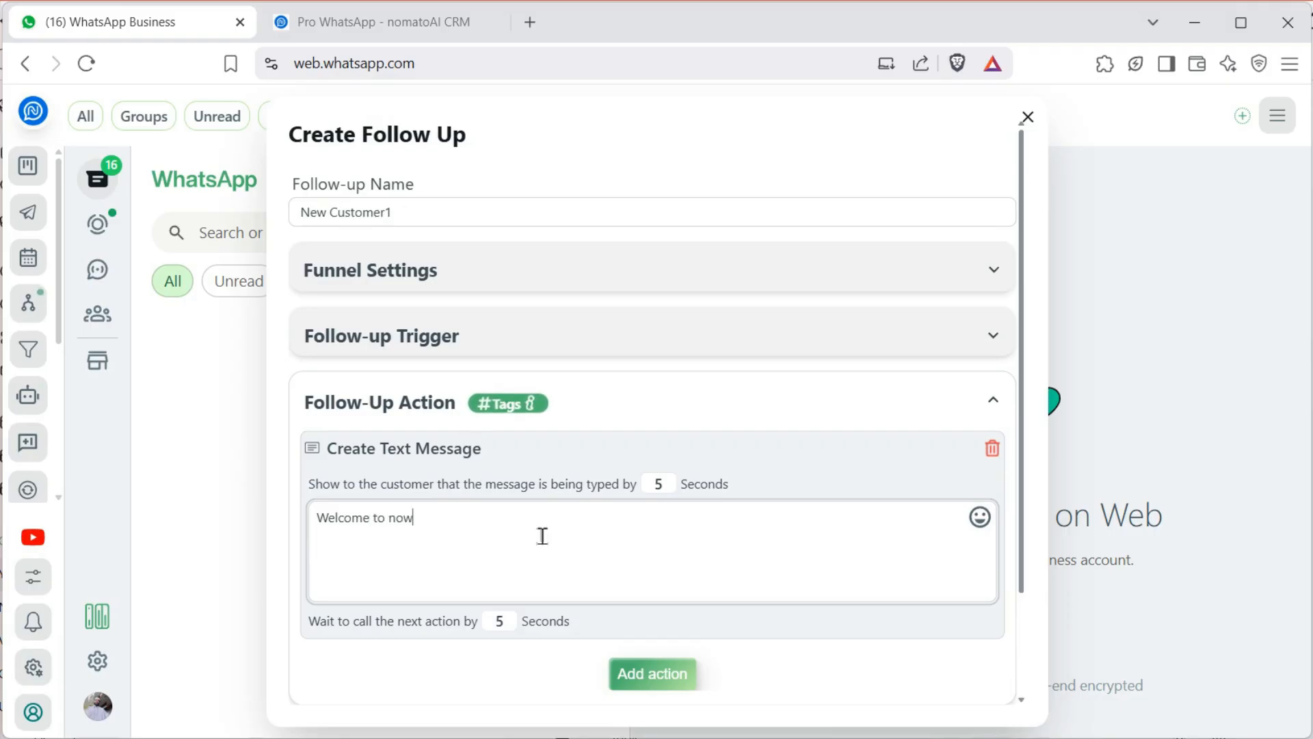
type("lcome to Nowras Perfumes")
left_click(980, 517)
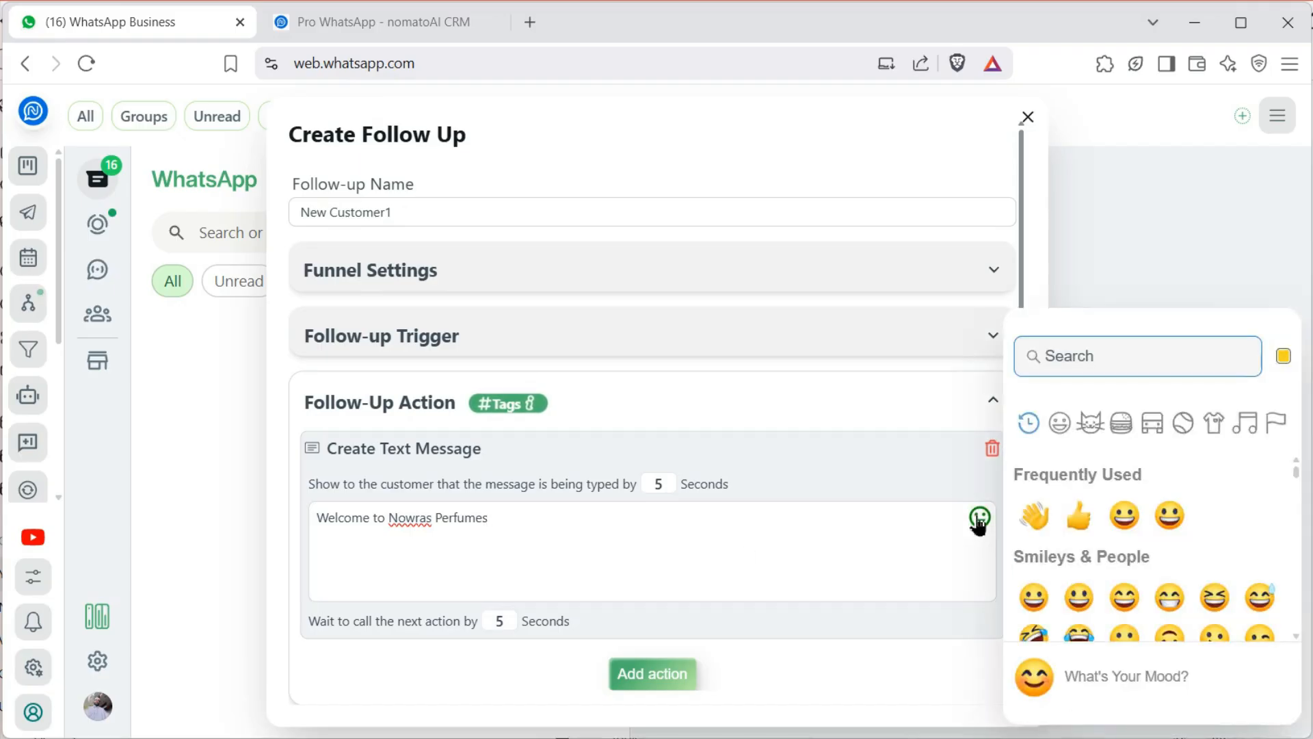
left_click(1034, 598)
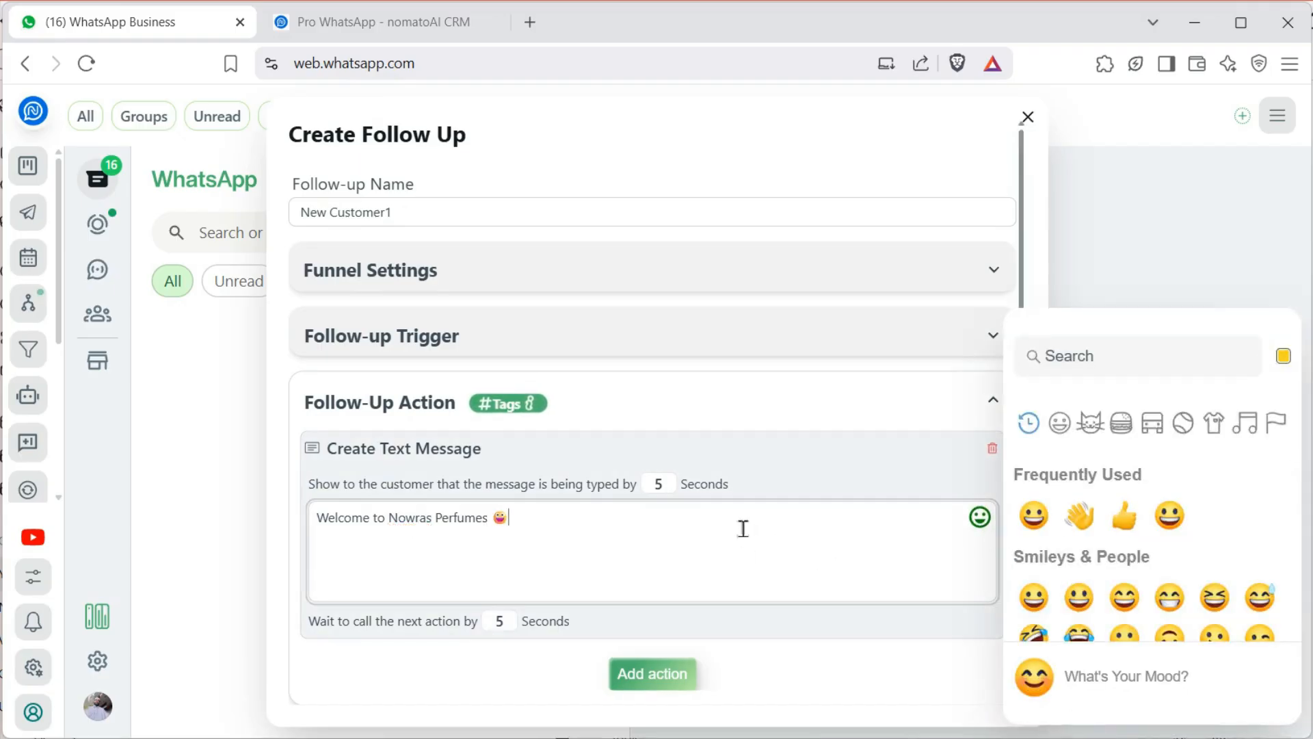
scroll(703, 524, "down", 2)
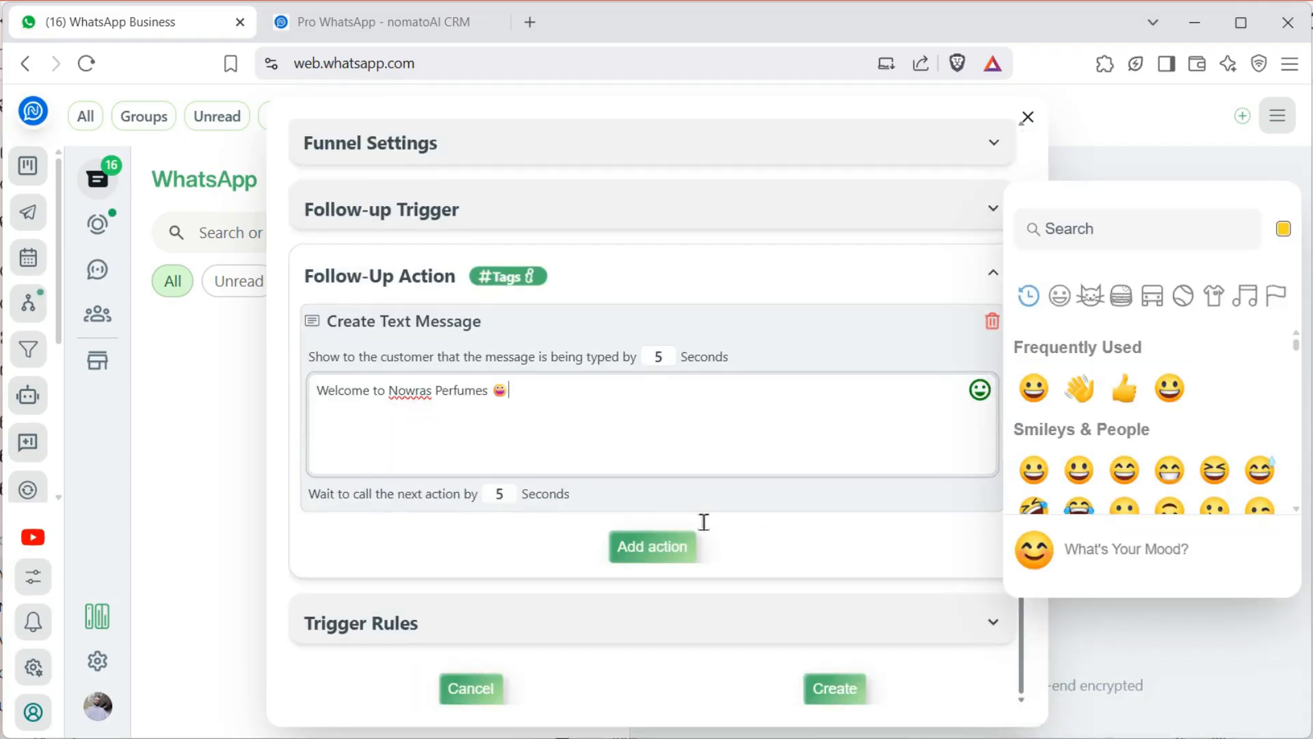
left_click(855, 531)
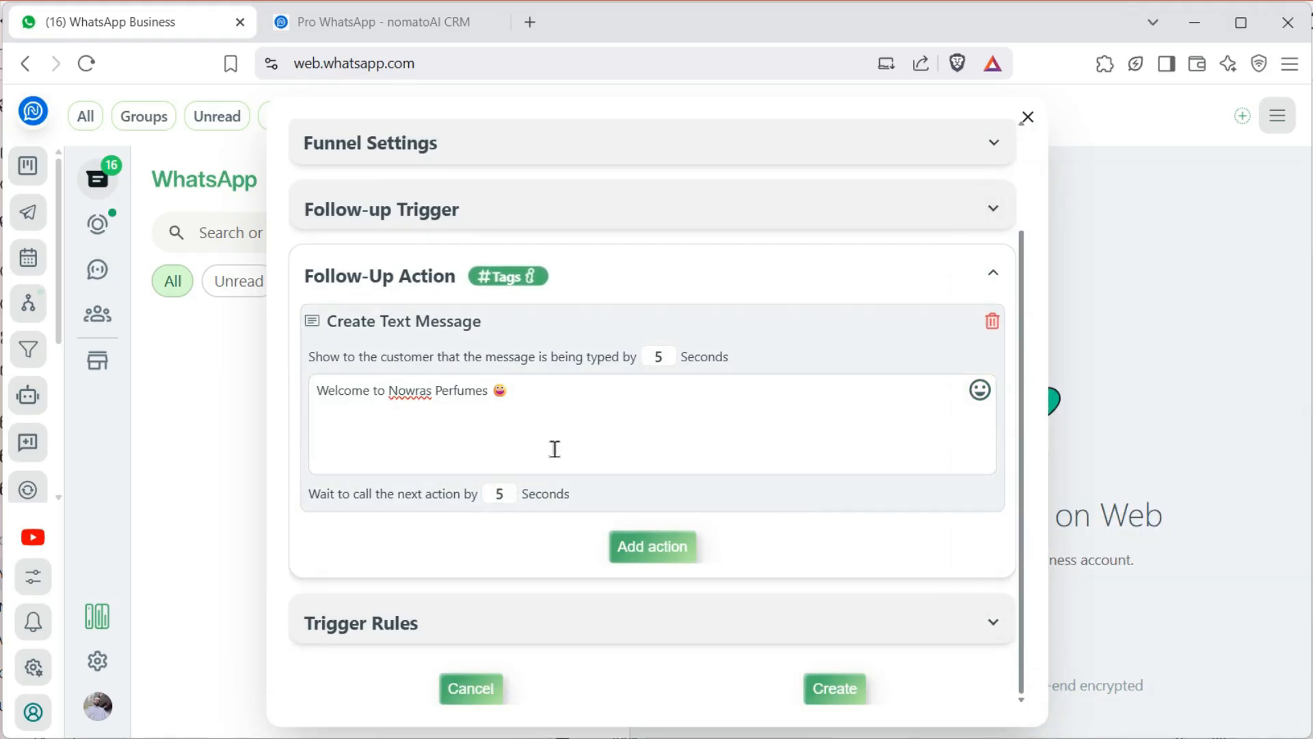
Add a CRM action placing contacts in Tour package's Inquiry tab
left_click(664, 550)
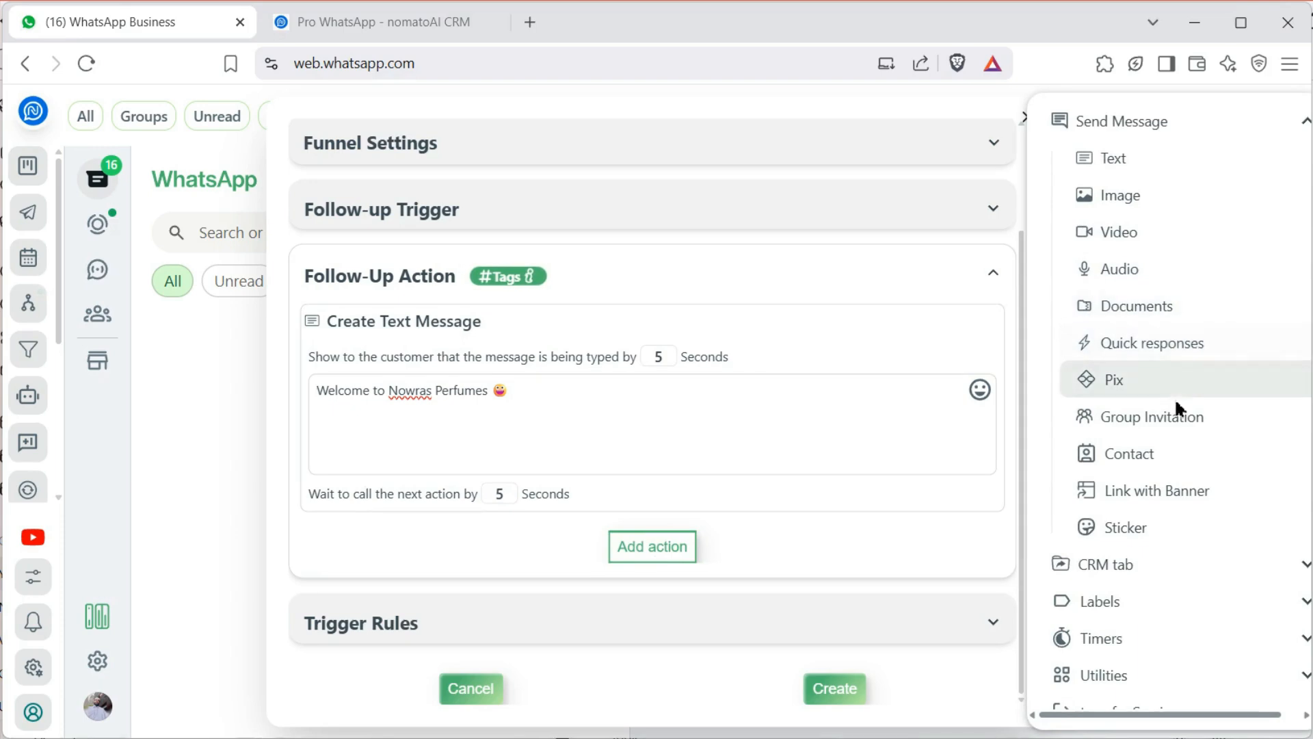
left_click(1125, 572)
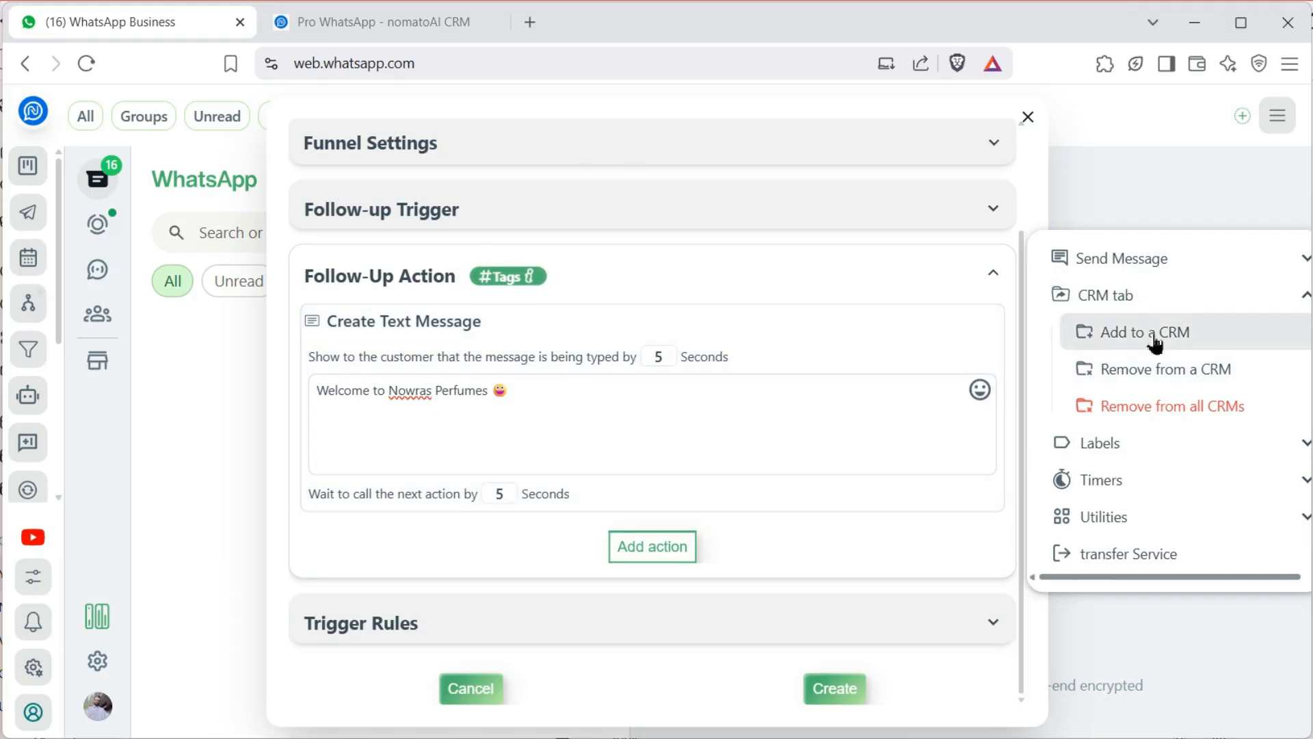
left_click(1155, 336)
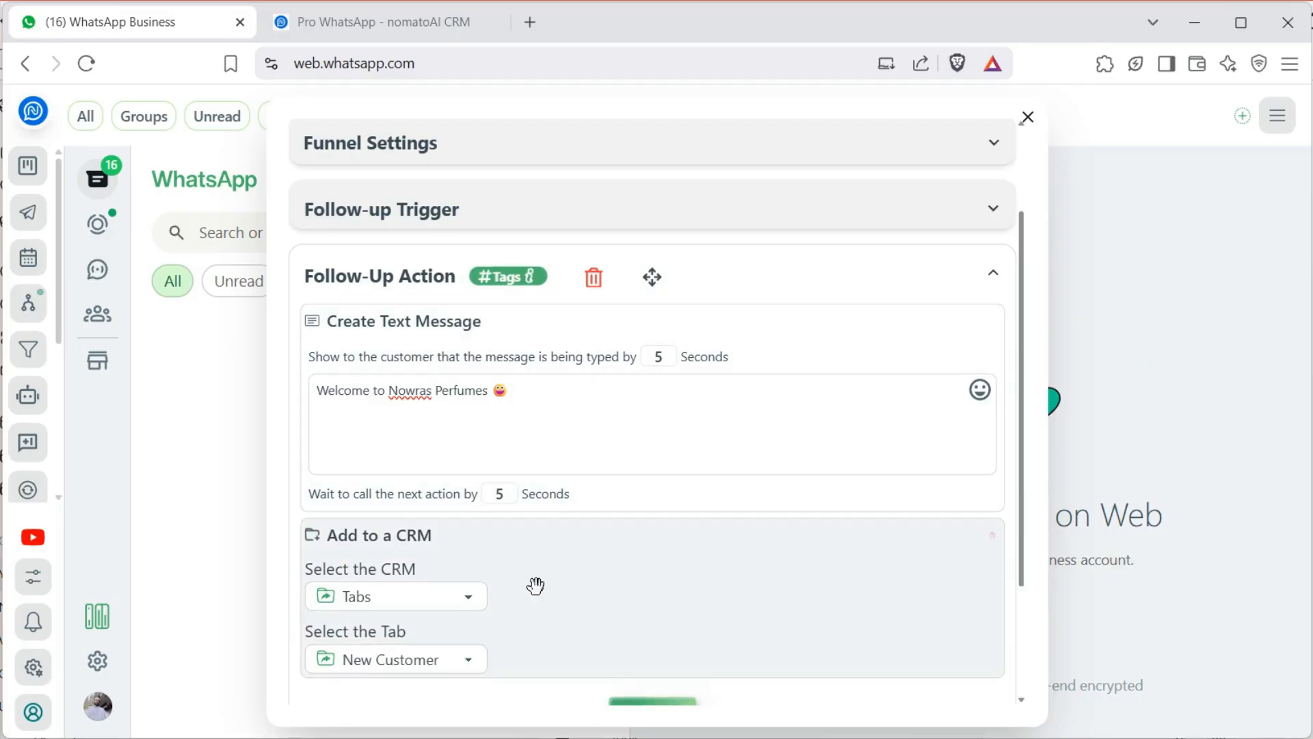
scroll(472, 530, "down", 2)
left_click(427, 433)
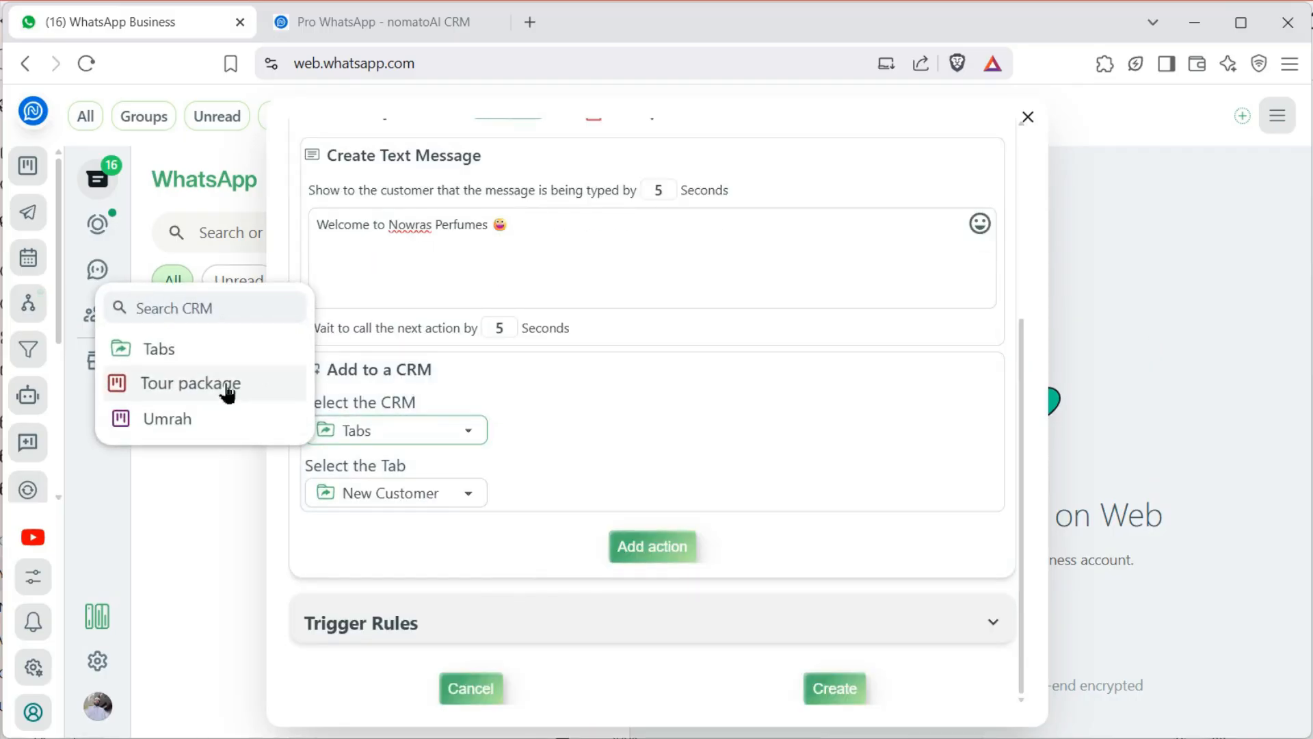
left_click(226, 387)
left_click(388, 500)
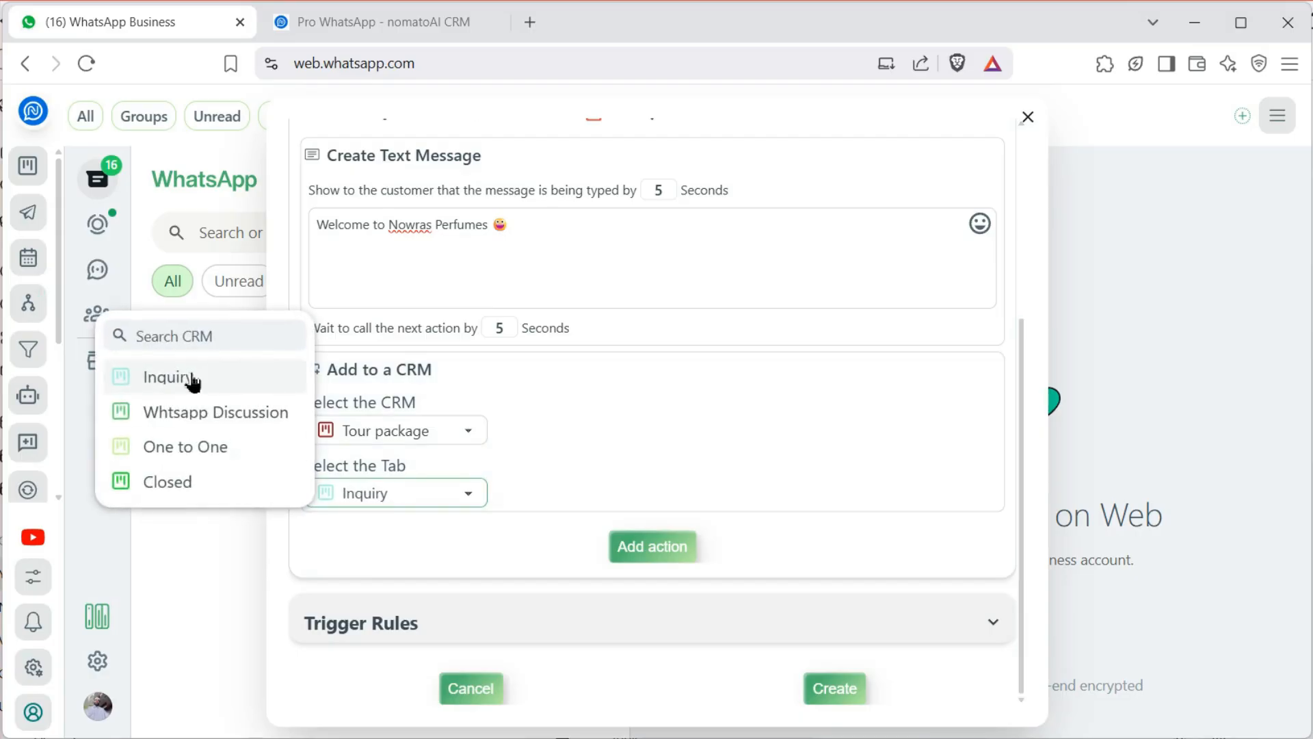
left_click(192, 383)
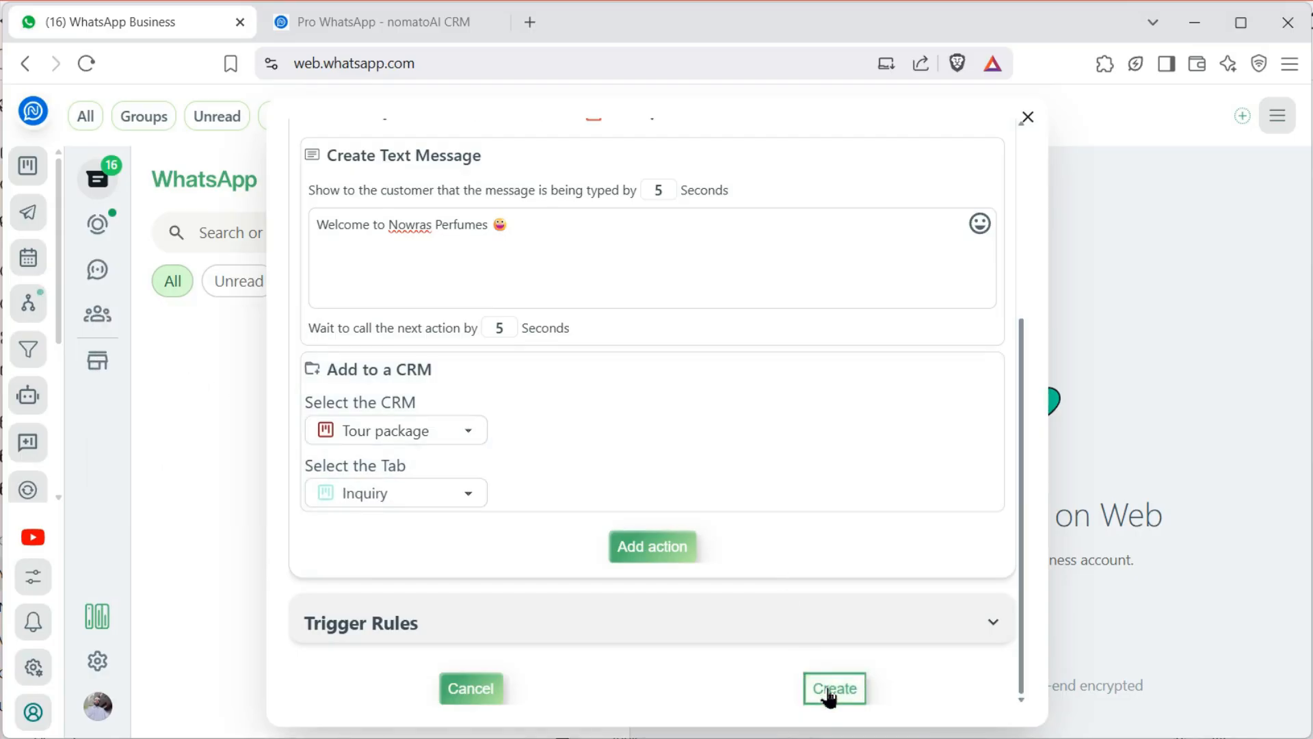
Save the New Customer1 follow-up so it is listed as active
scroll(543, 428, "up", 5)
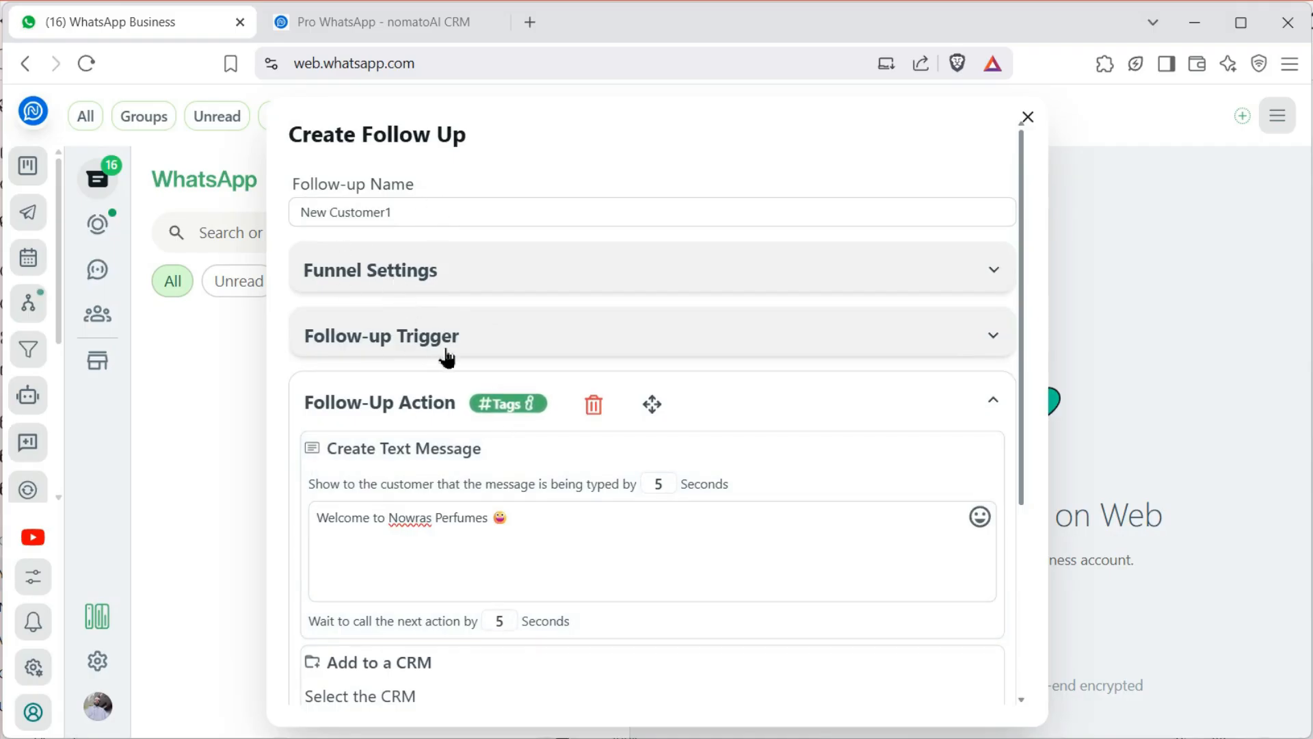
scroll(513, 470, "down", 4)
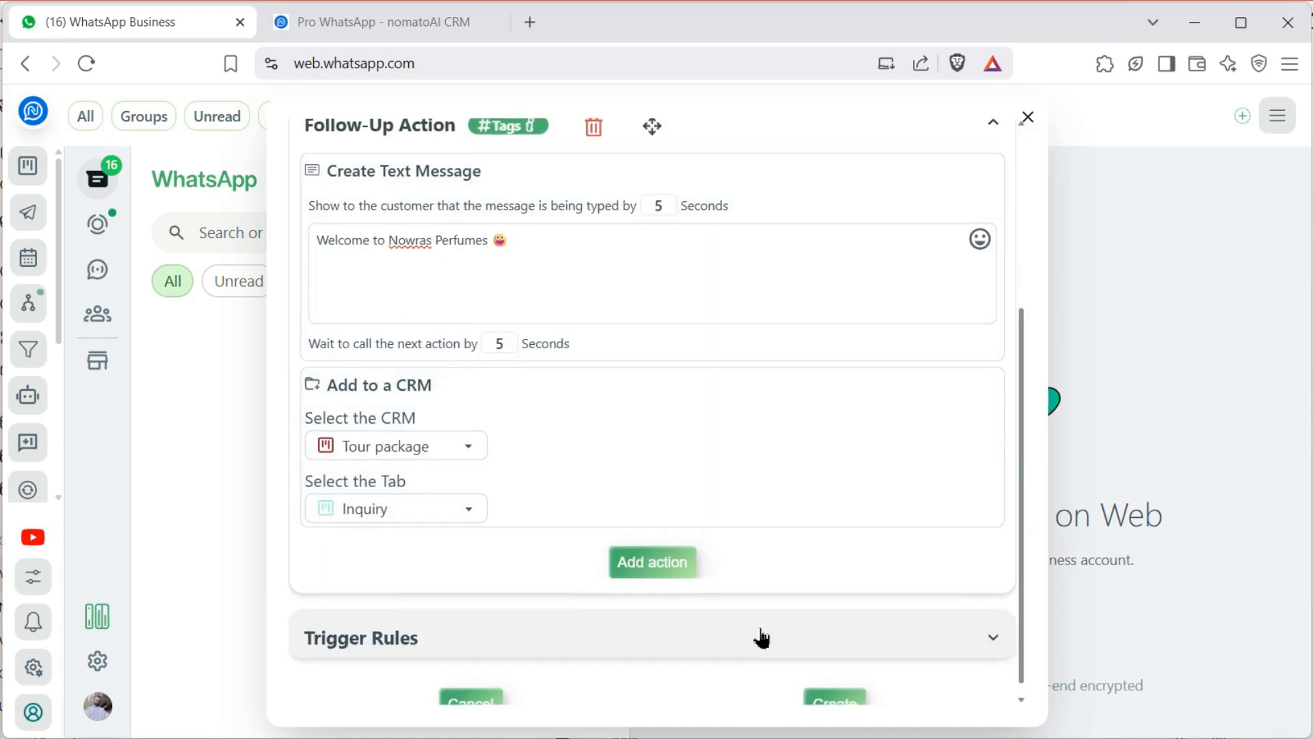
scroll(759, 636, "down", 1)
left_click(833, 688)
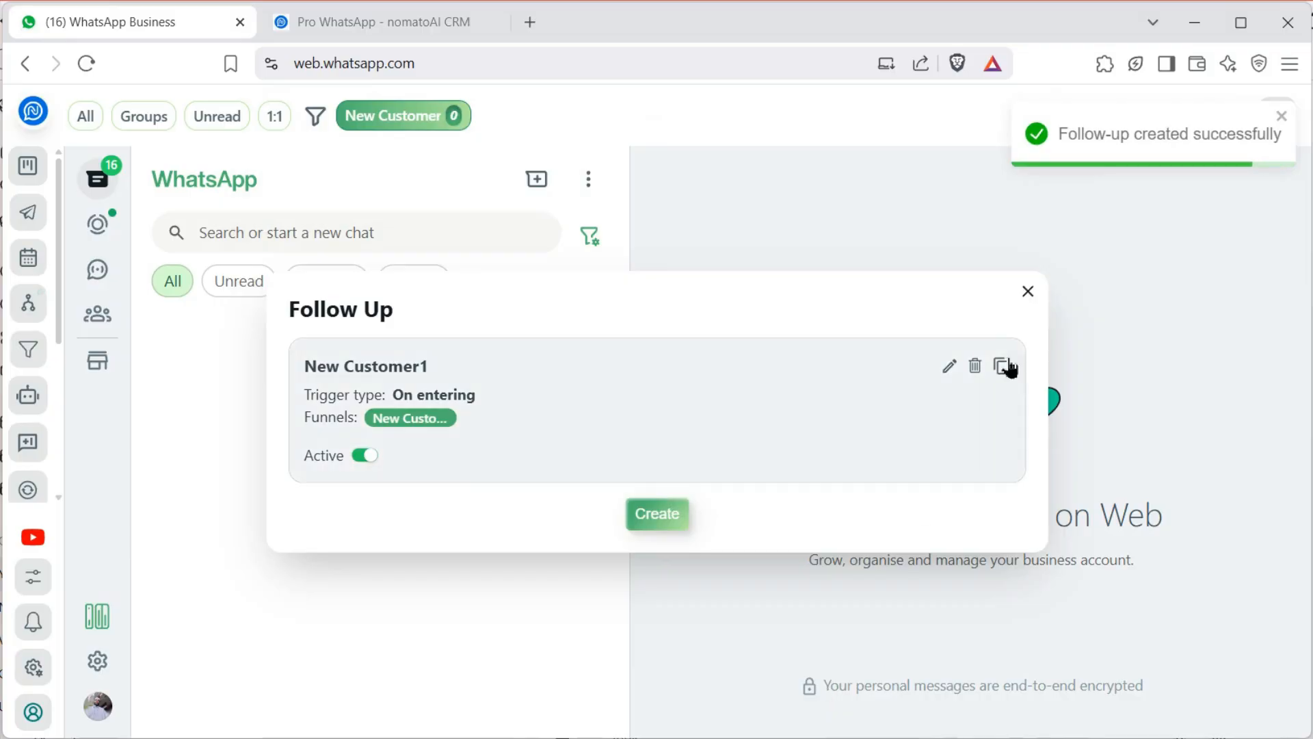
Add the QNB chat to the New Customer tab, then return to the CRM board
left_click(1026, 294)
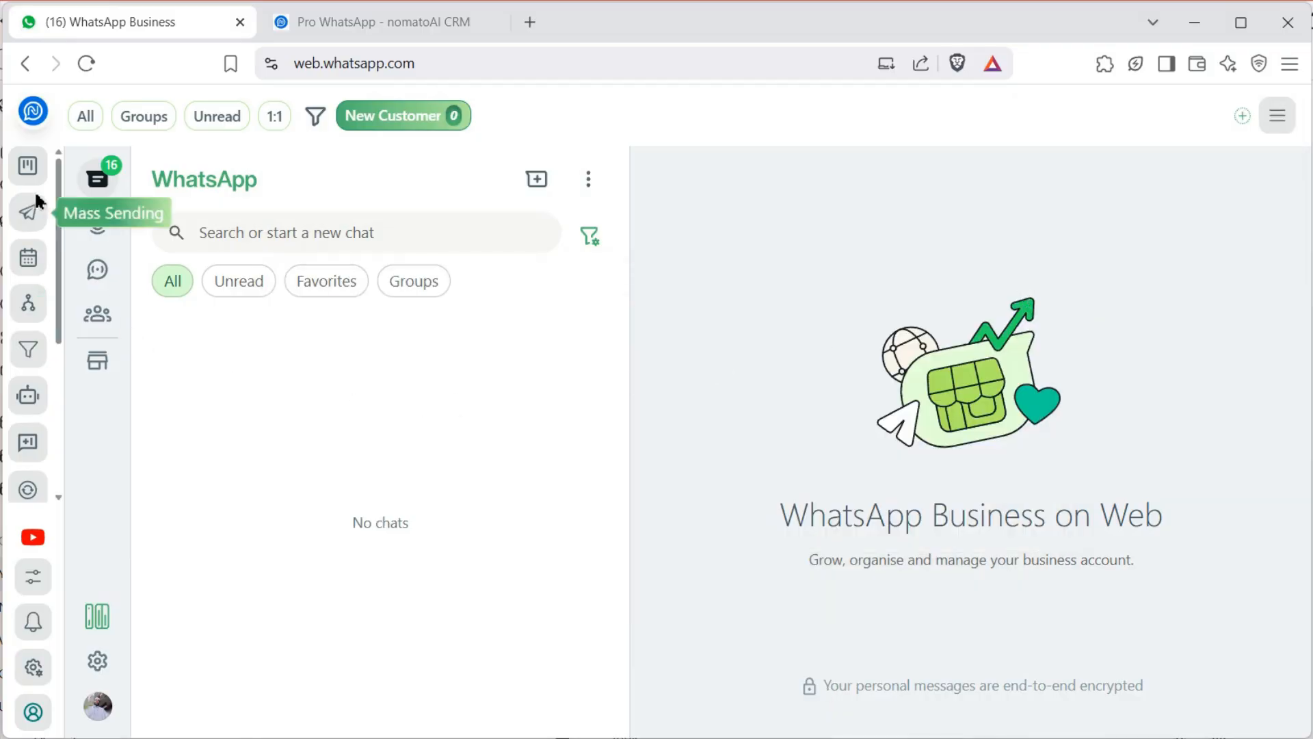
left_click(83, 116)
left_click(362, 444)
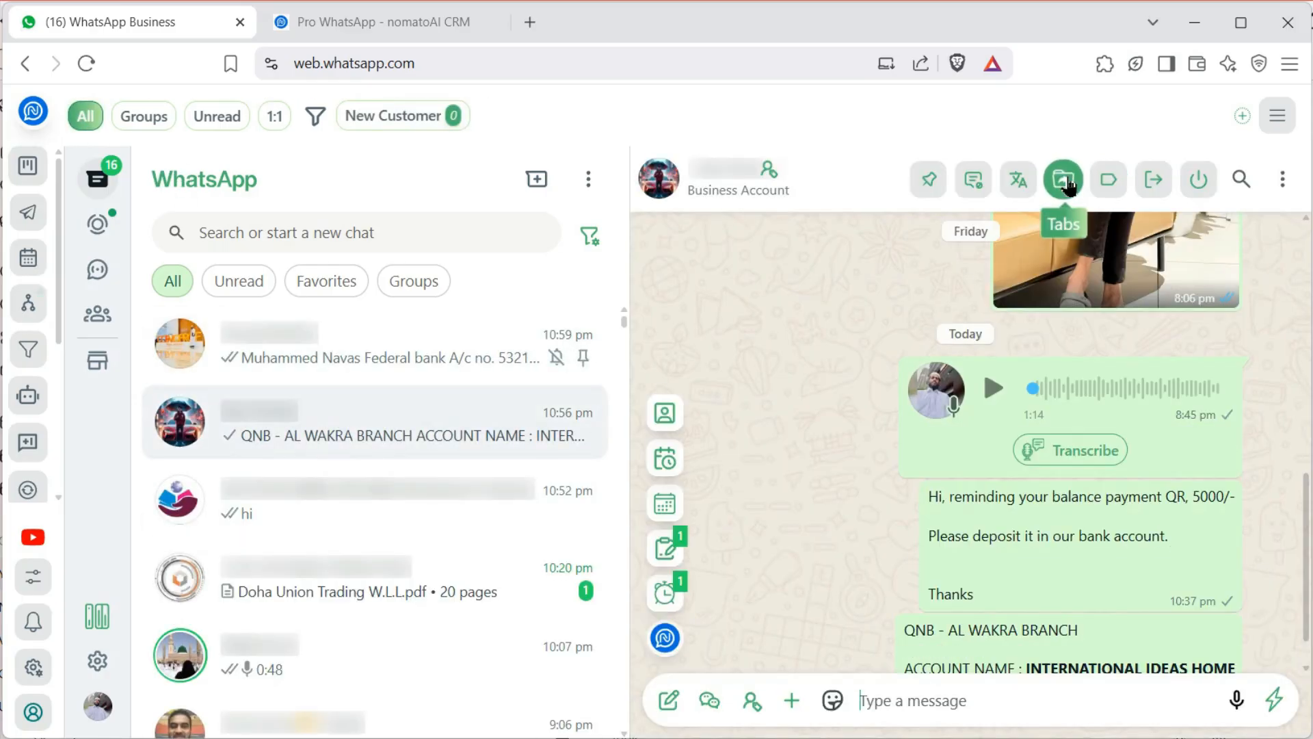
left_click(1065, 181)
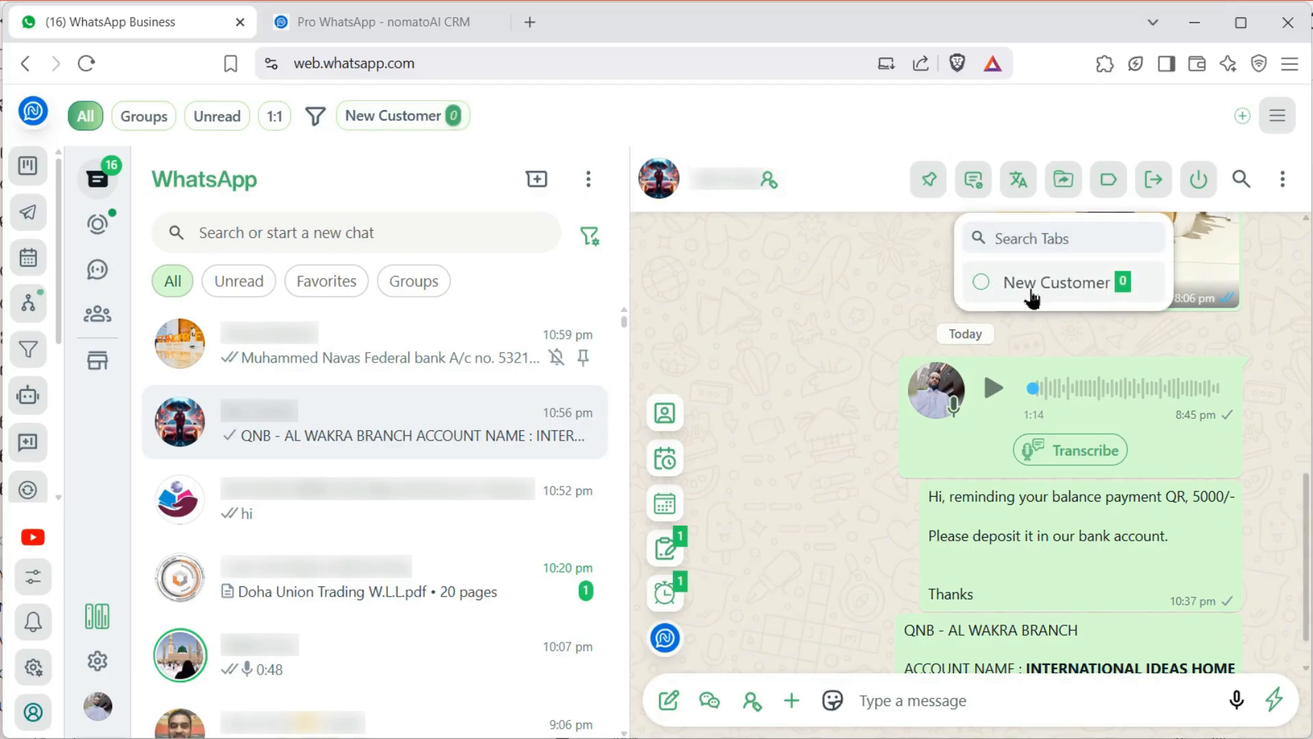
left_click(983, 294)
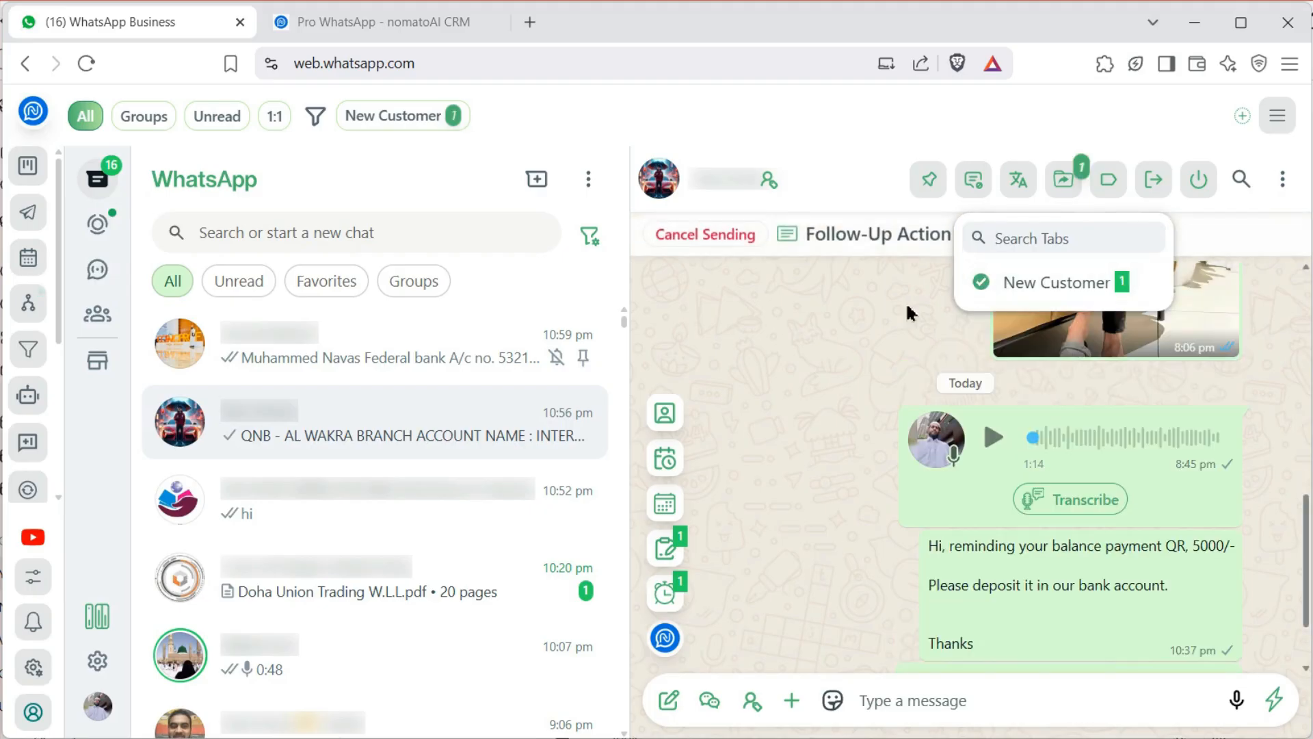
left_click(809, 392)
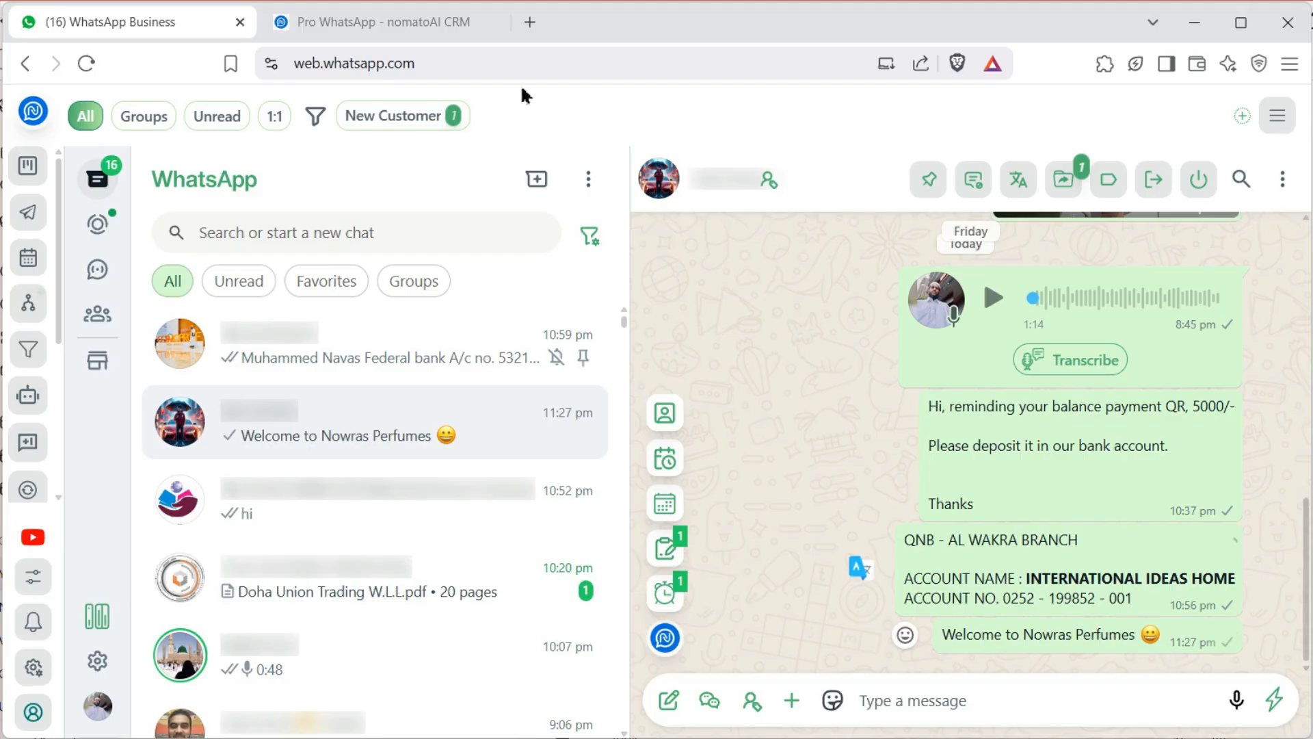
left_click(412, 19)
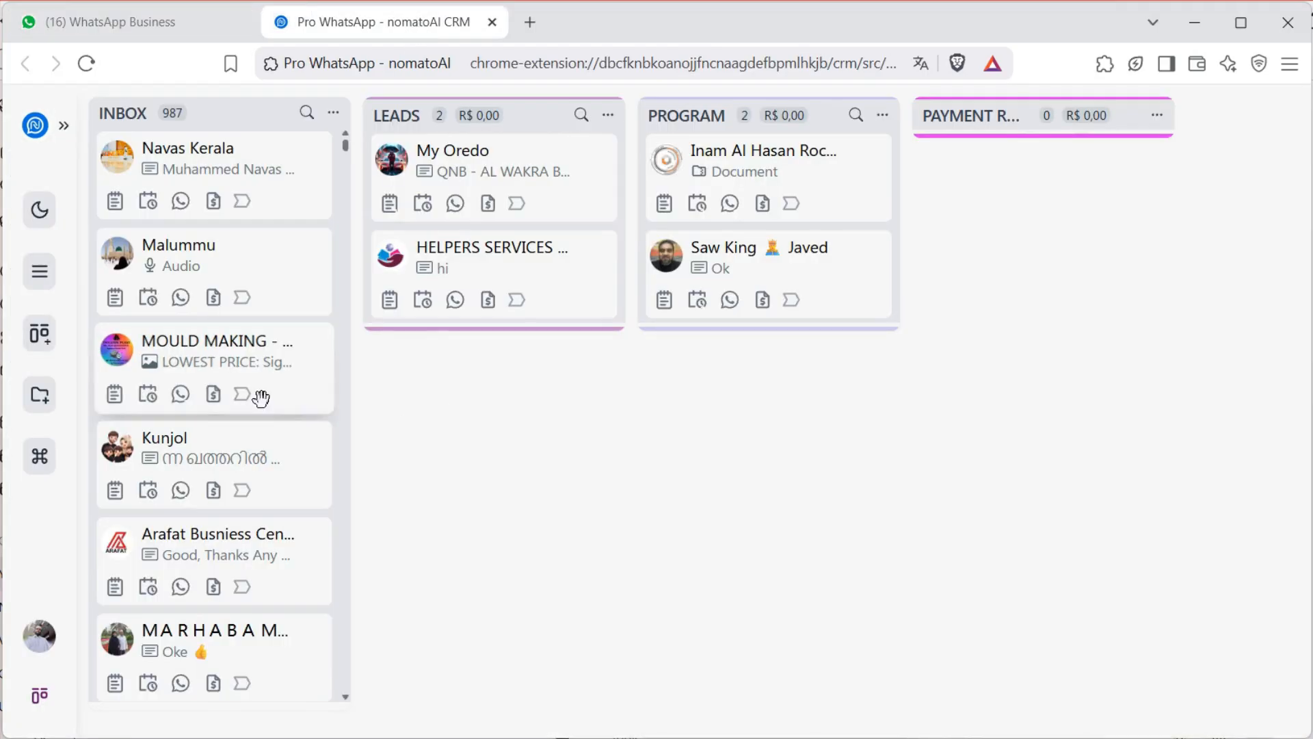
Switch the CRM board to the Tour package pipeline (four Inquiry cards), then return to WhatsApp
left_click(39, 271)
left_click(681, 419)
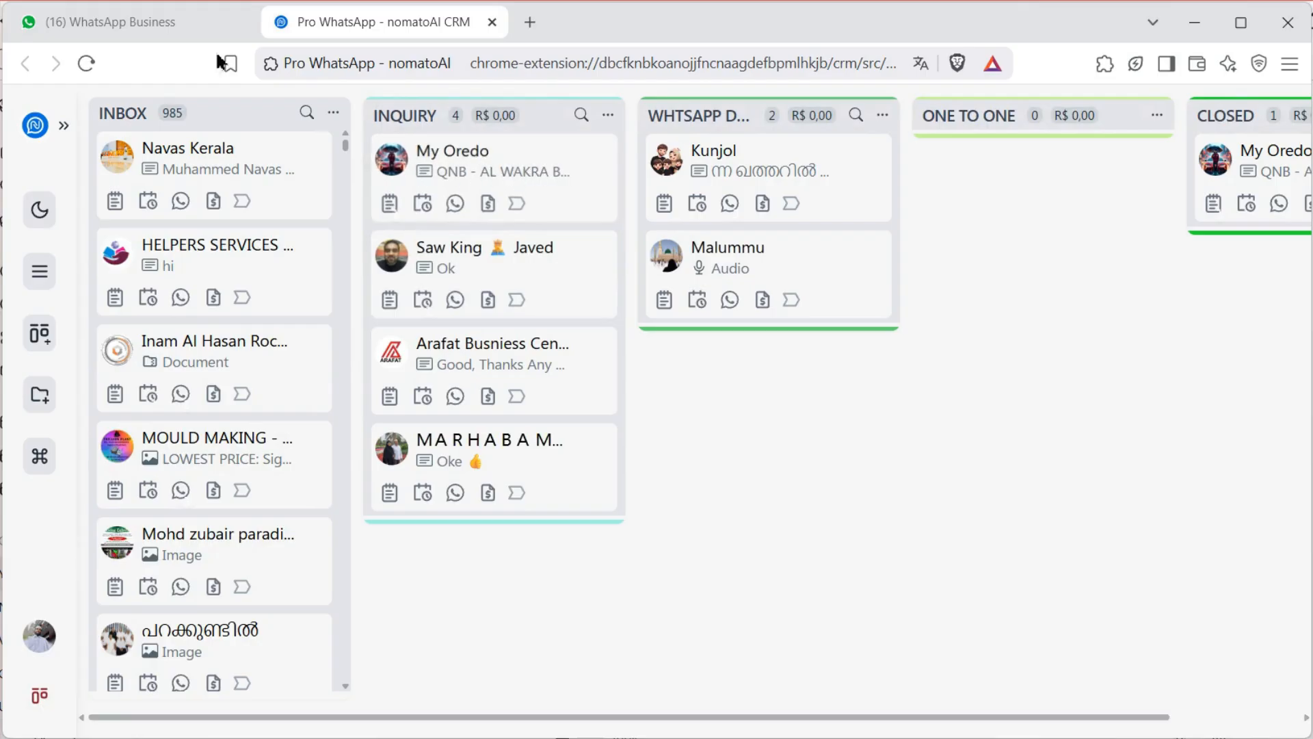
left_click(158, 21)
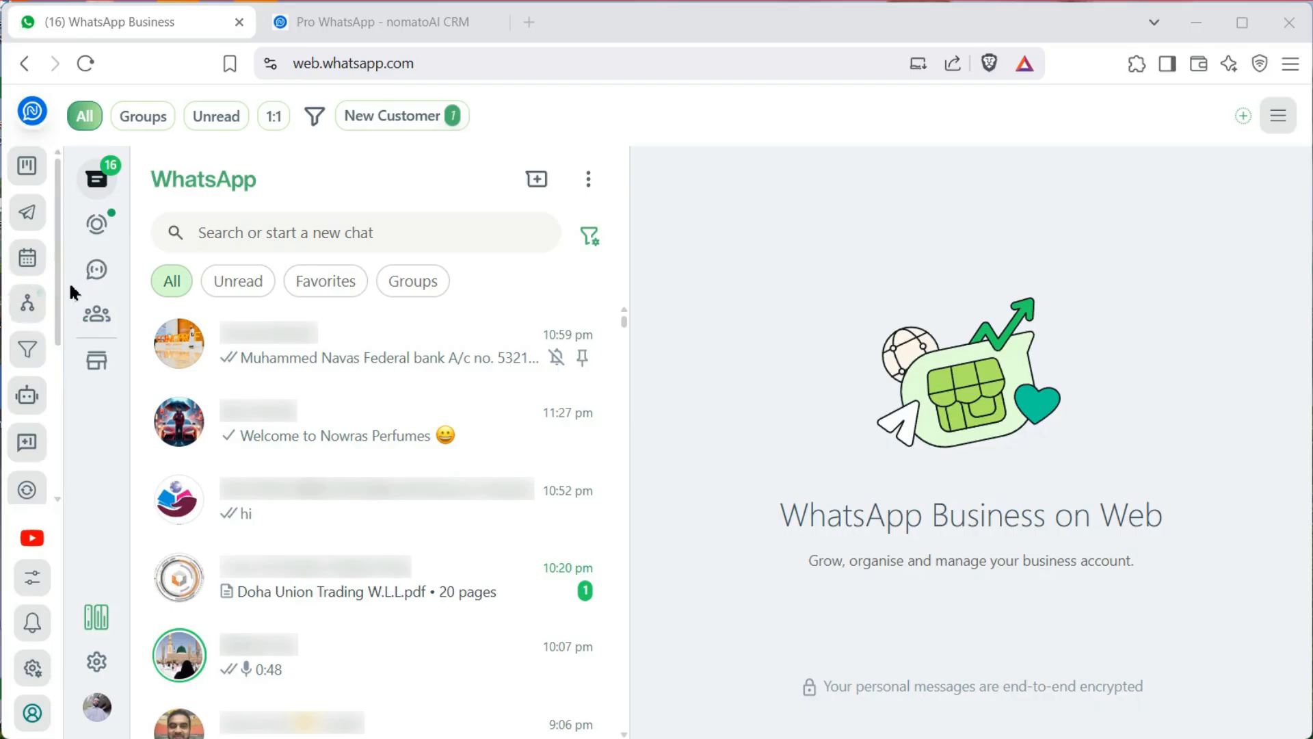
Open and dismiss the start-a-conversation form for an unsaved number, then scroll the sidebar back up
scroll(68, 307, "down", 4)
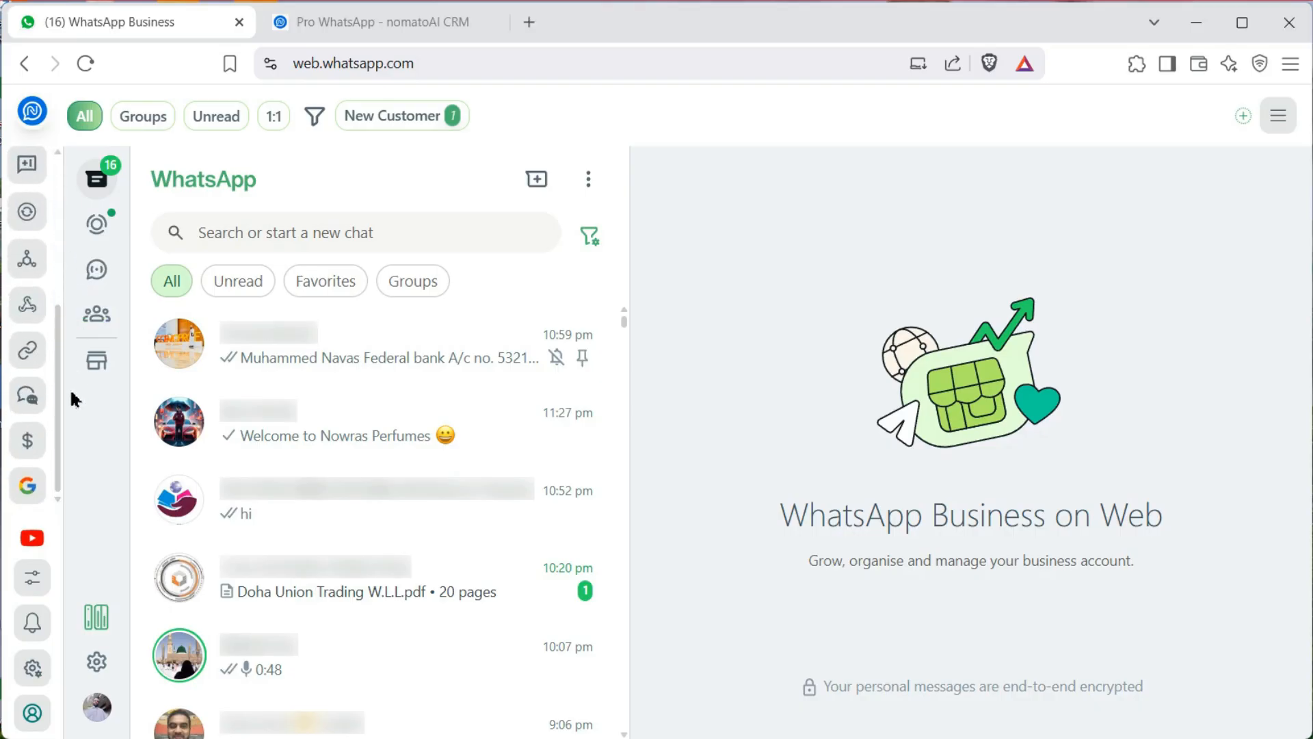
left_click(27, 396)
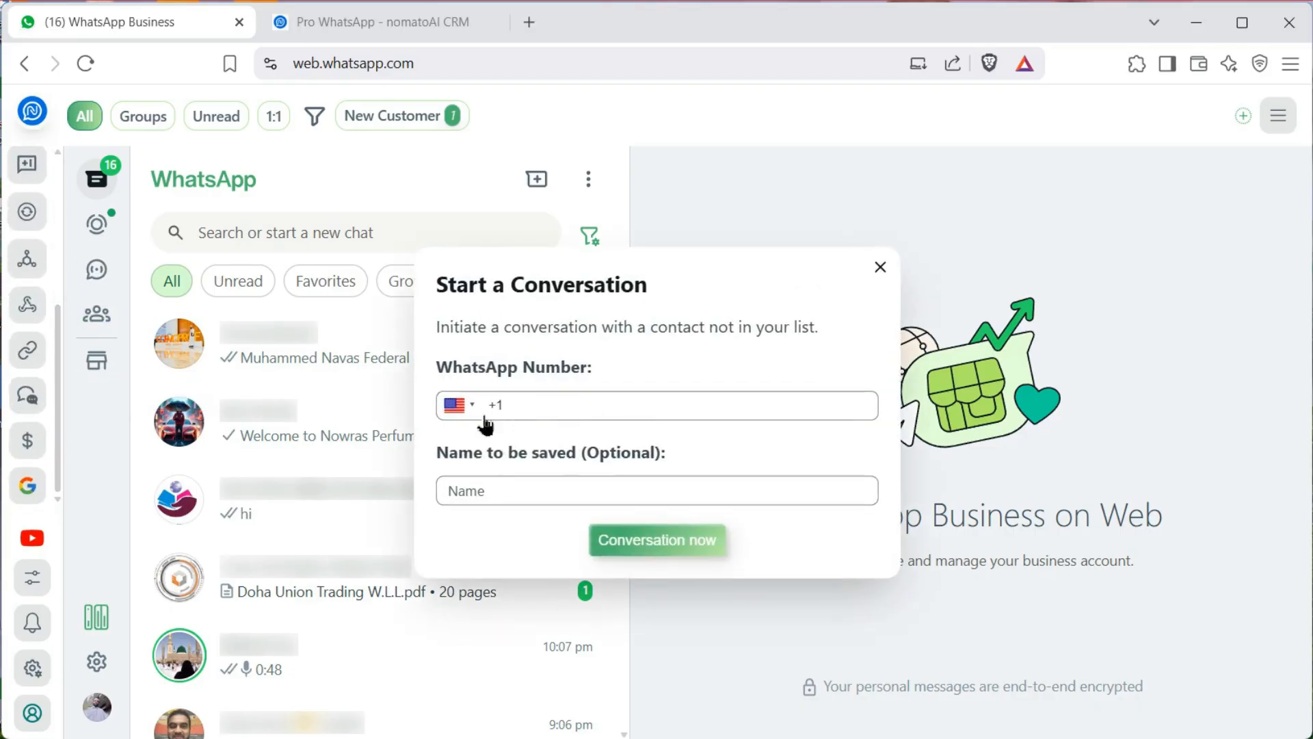
left_click(880, 268)
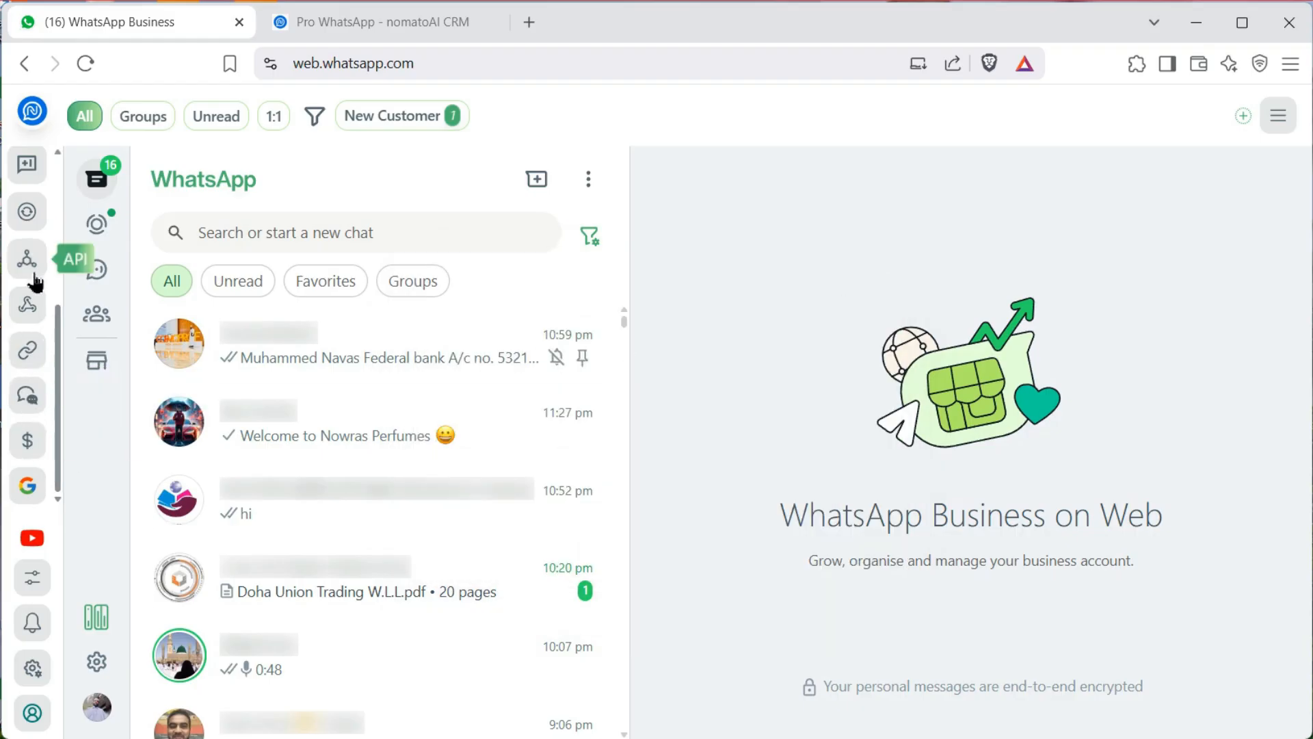
scroll(35, 281, "up", 4)
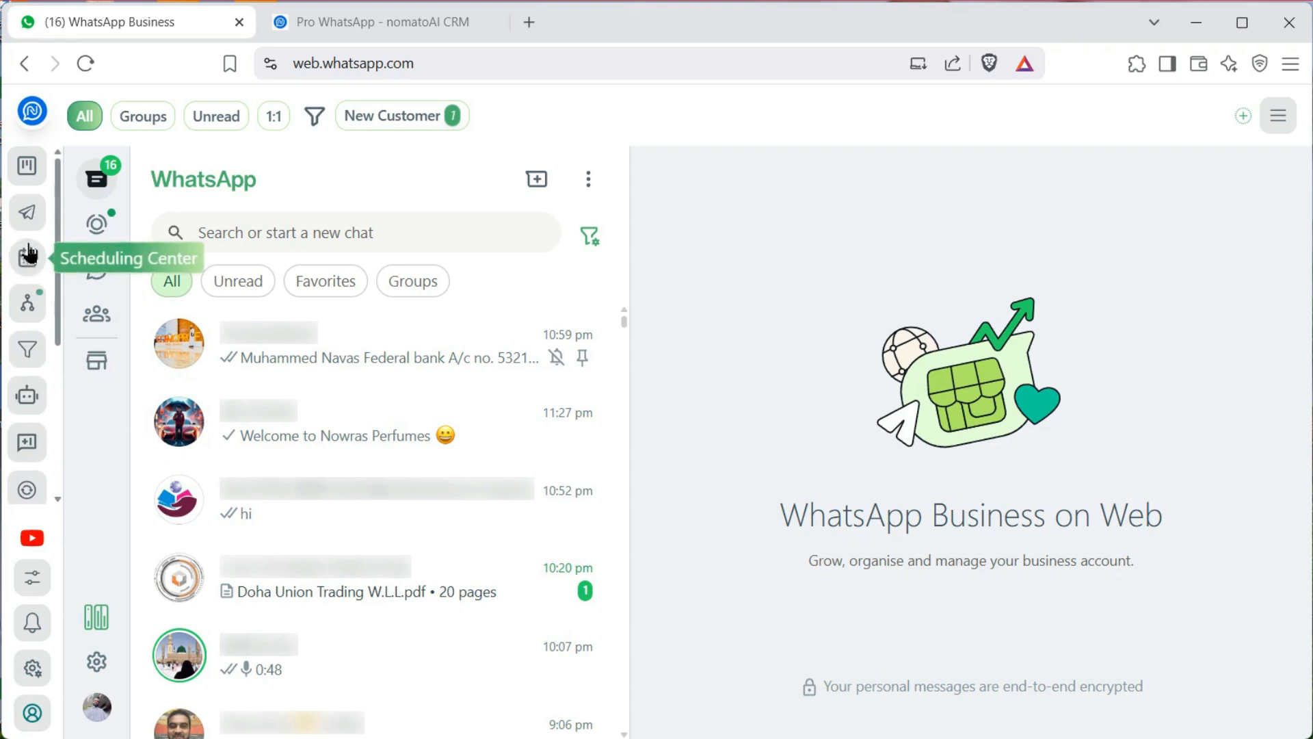
Open the sales funnel report, translate it into English, close it, and translate the CRM board into English
left_click(29, 350)
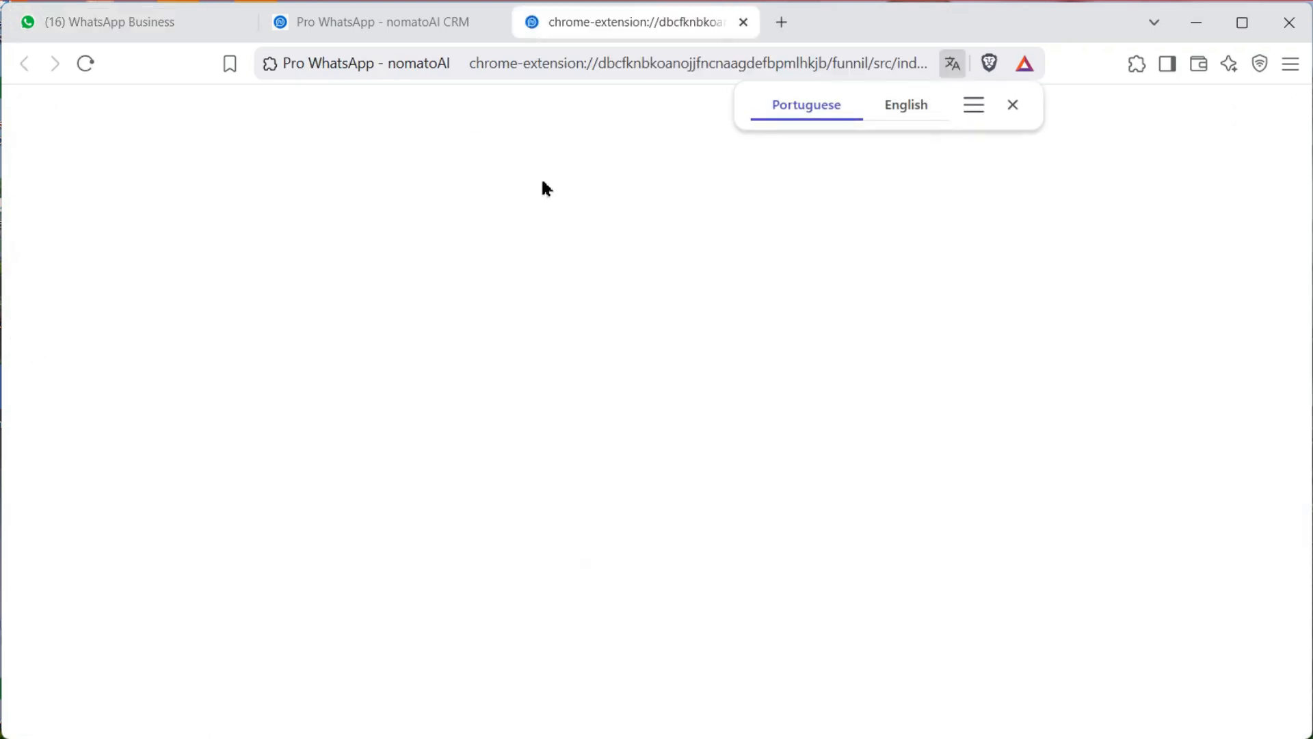
left_click(907, 109)
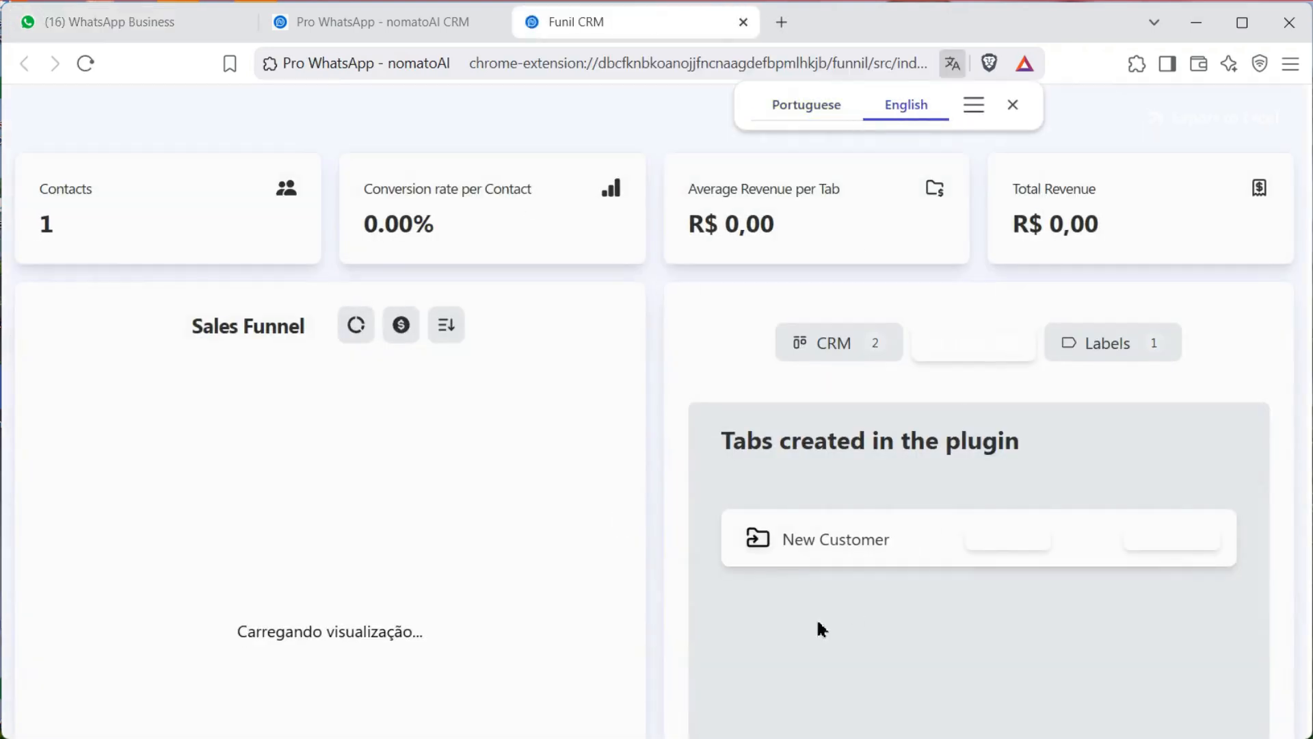
left_click(743, 22)
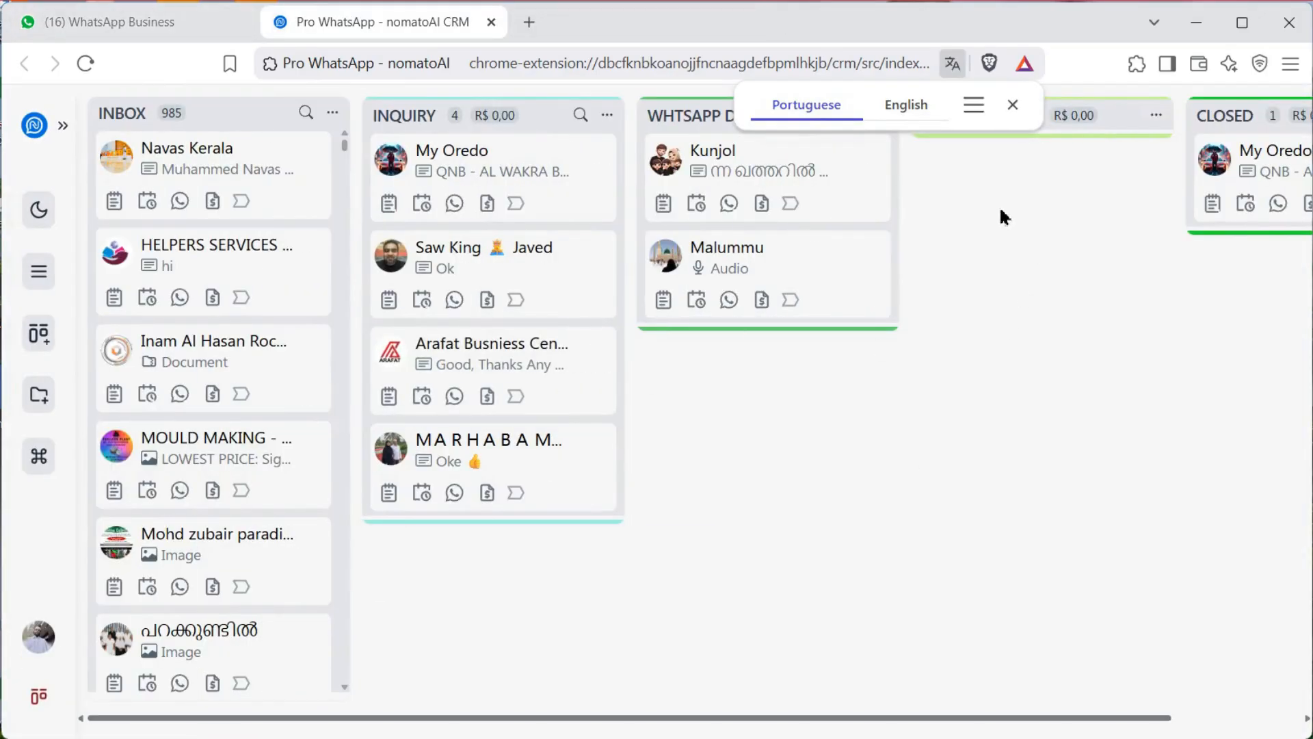
left_click(904, 108)
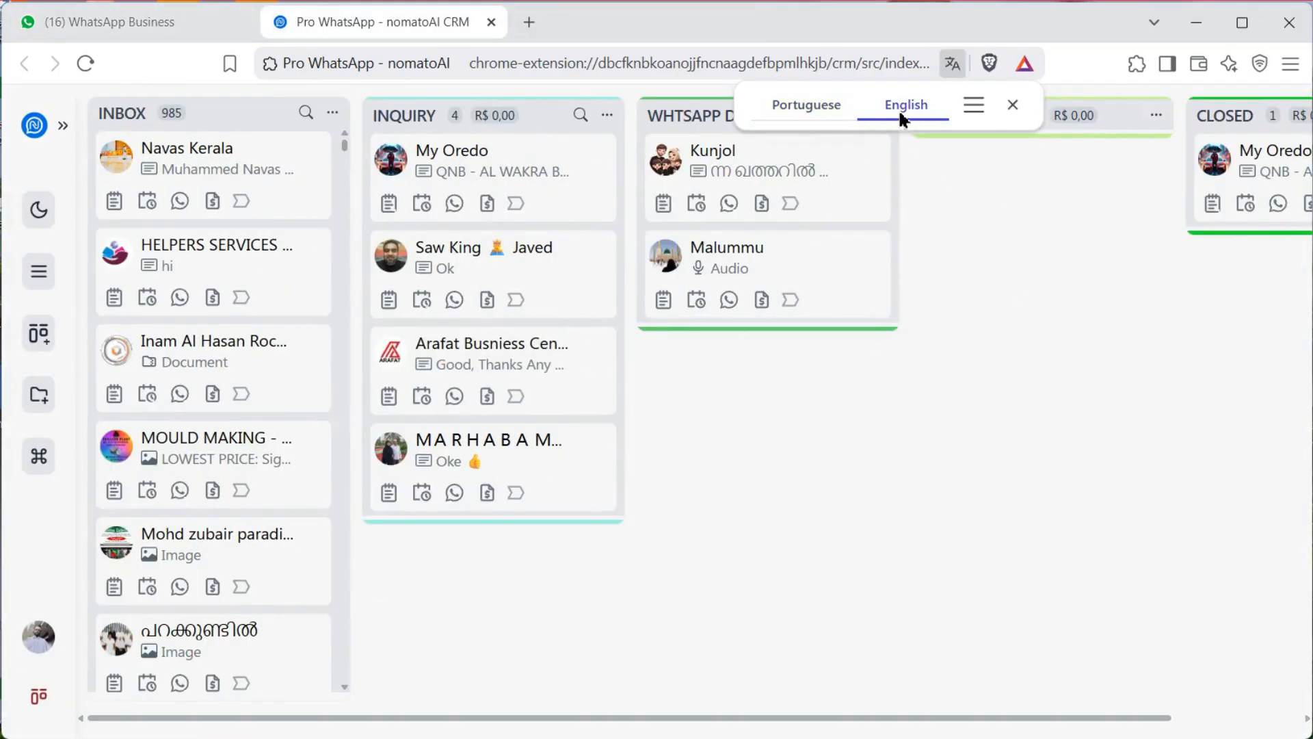
left_click(1013, 104)
Switch between the CRM board and WhatsApp Business tabs, ending on the WhatsApp chat list
left_click(146, 20)
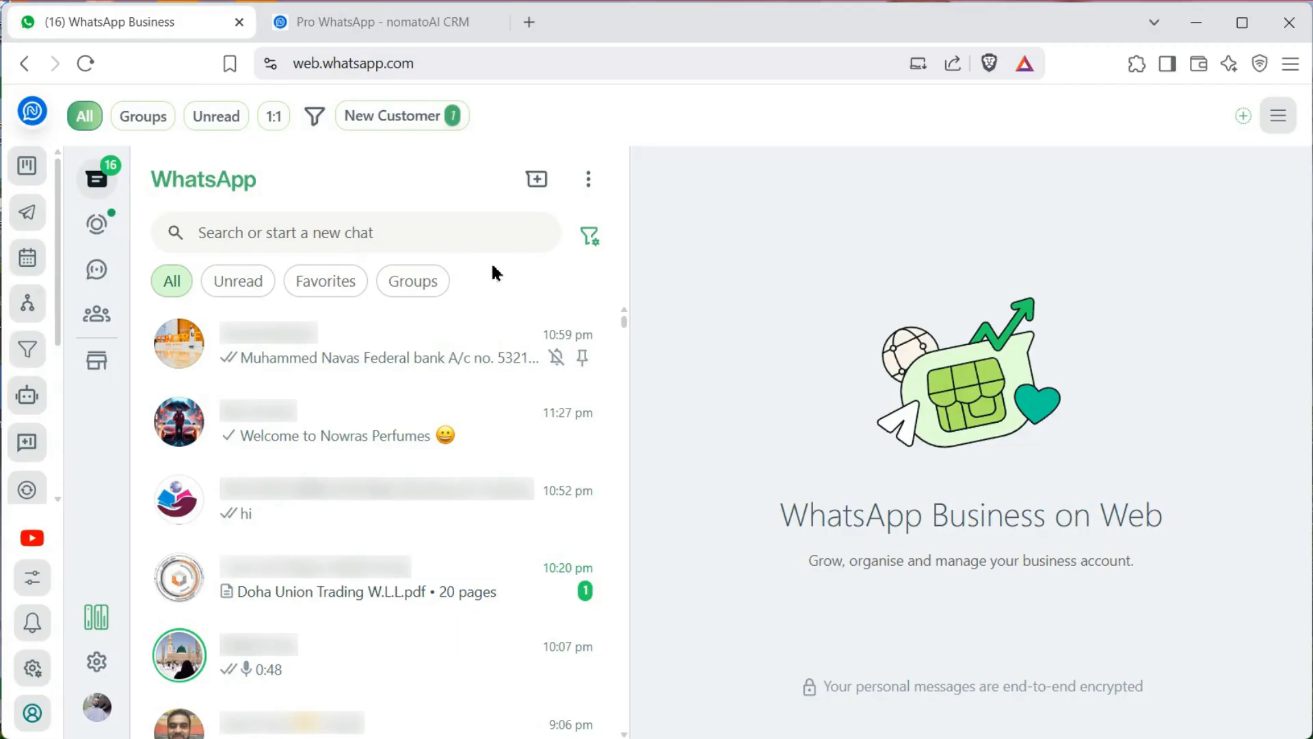
left_click(391, 27)
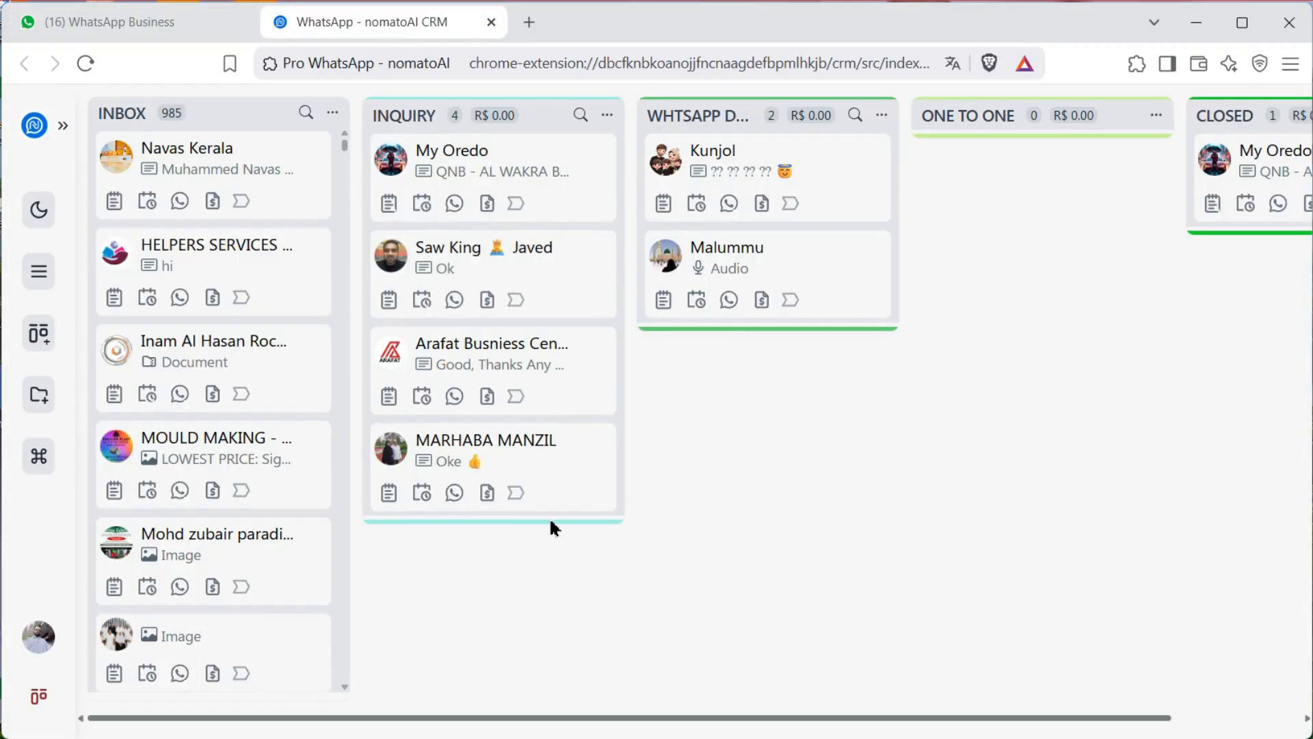
left_click(192, 27)
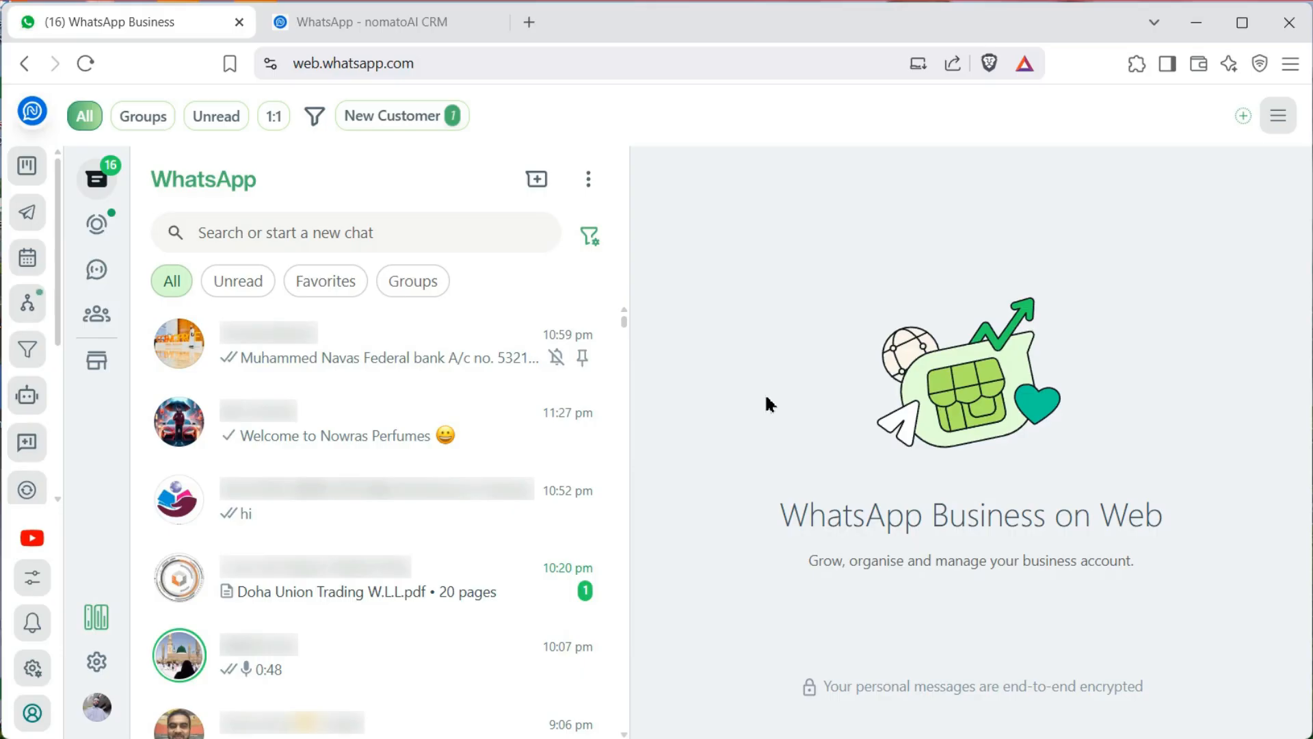
left_click(402, 19)
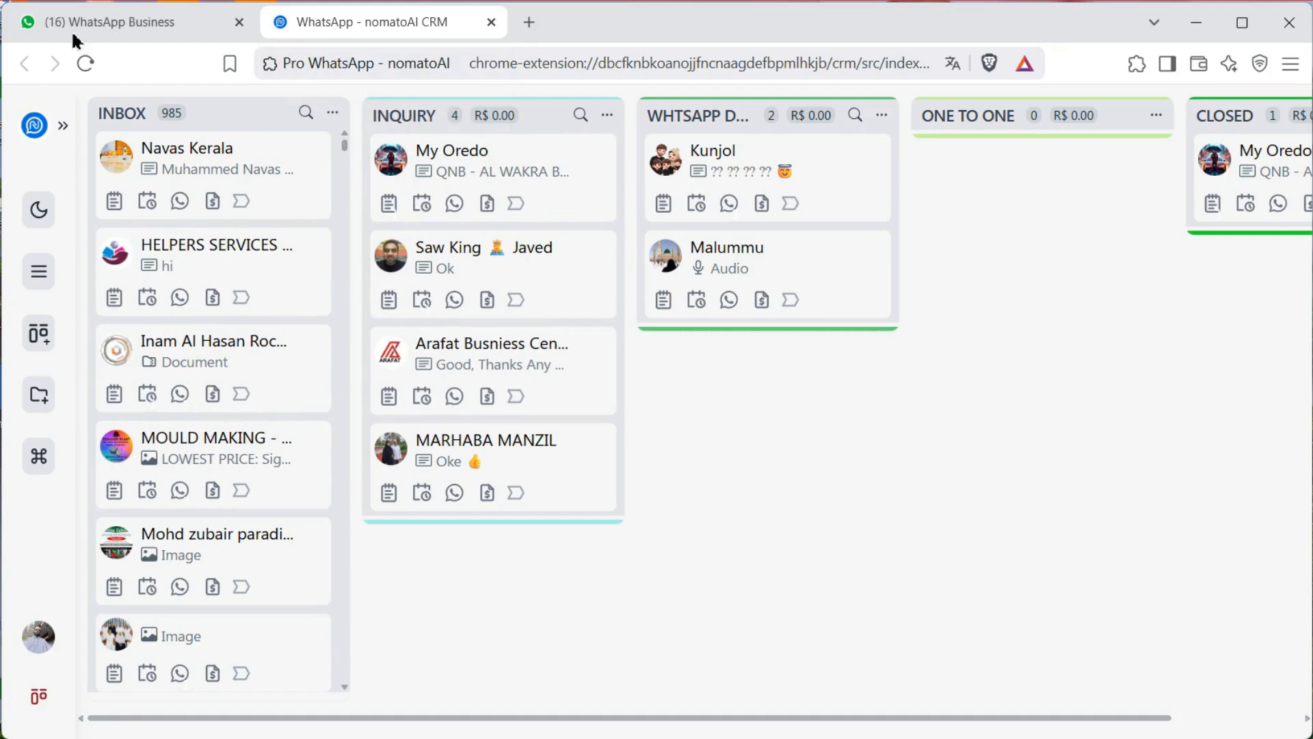
left_click(126, 30)
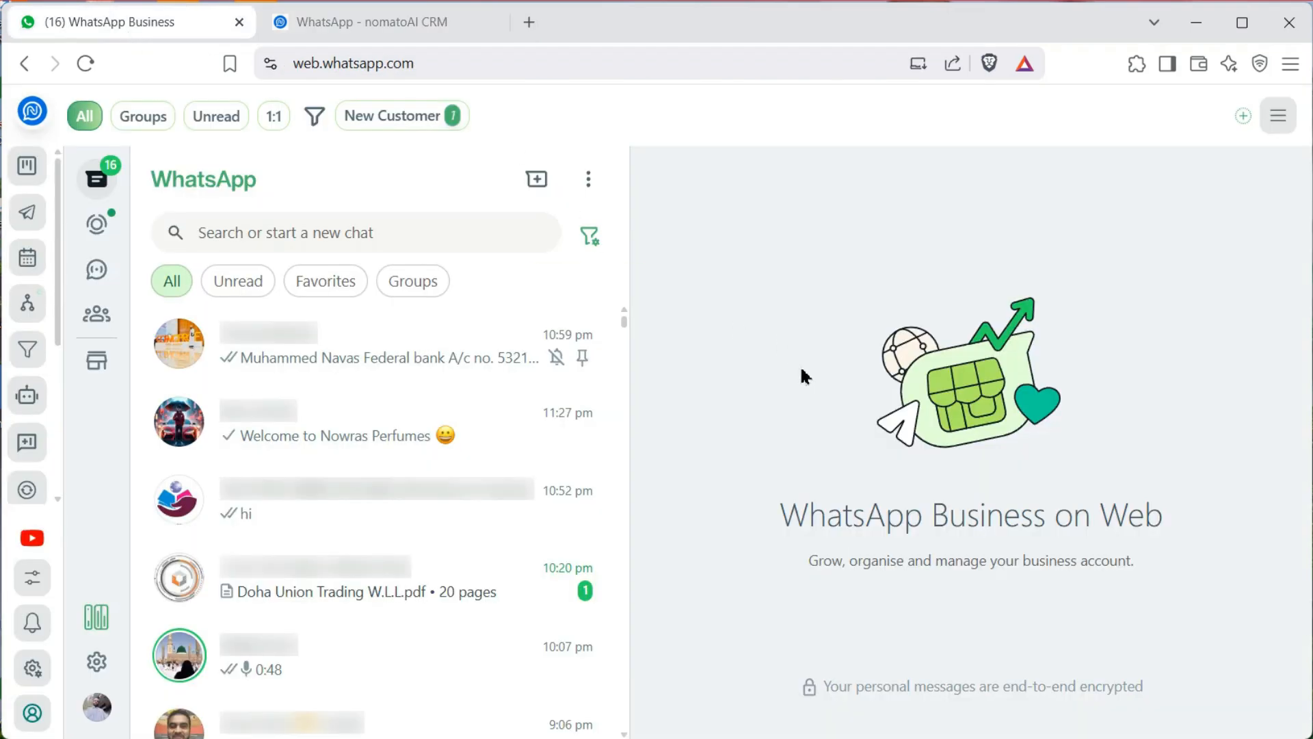
scroll(51, 356, "down", 1)
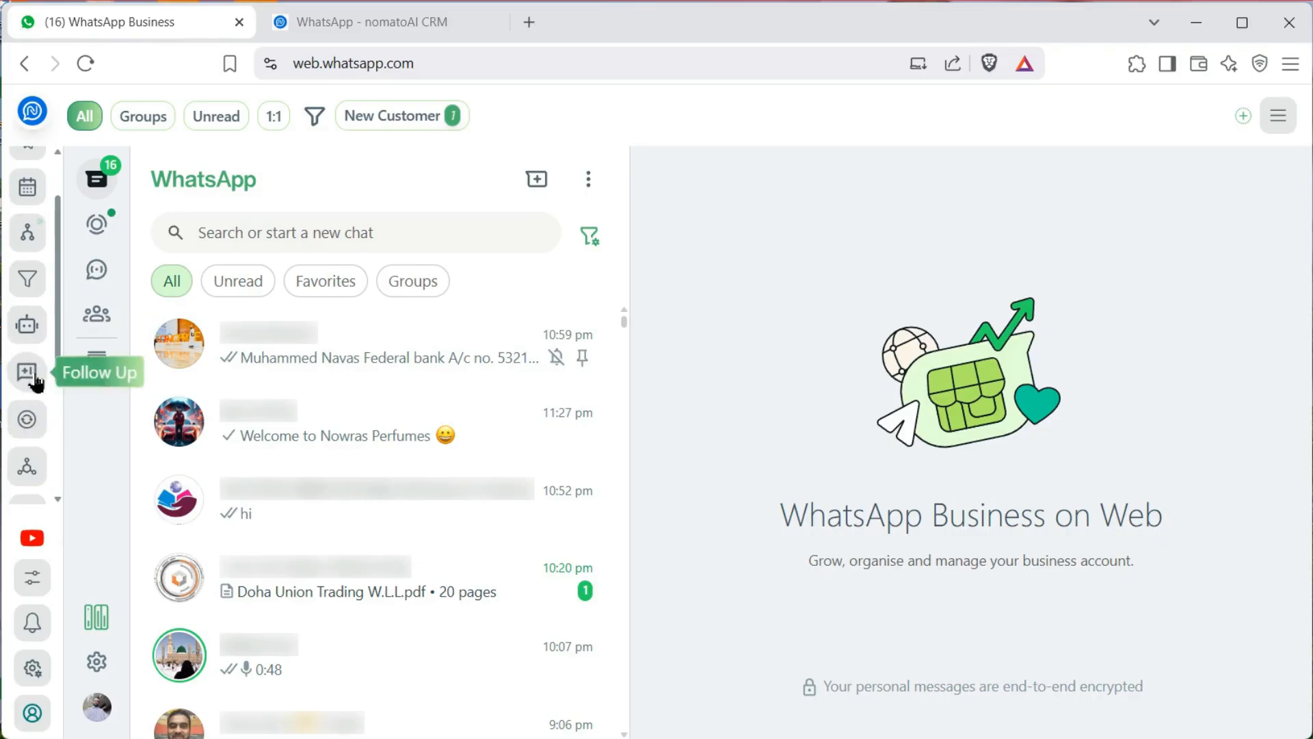
scroll(29, 376, "down", 3)
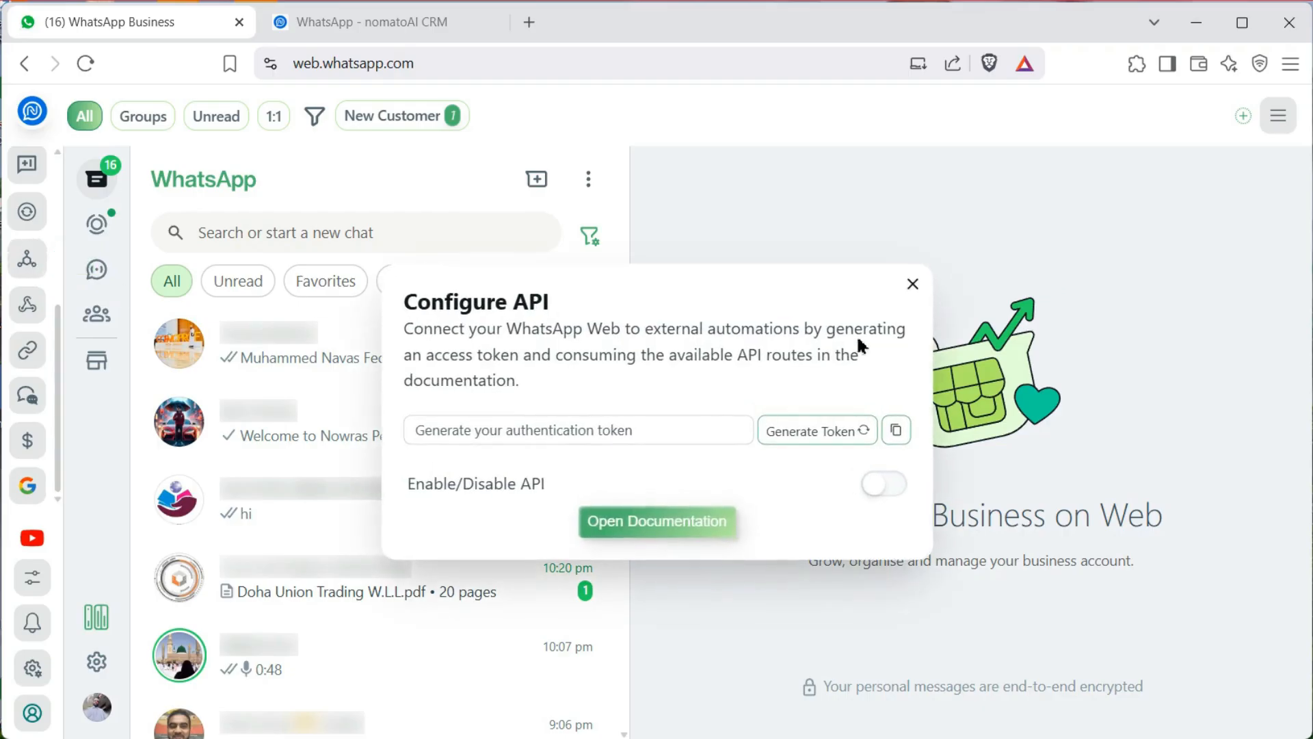
left_click(914, 284)
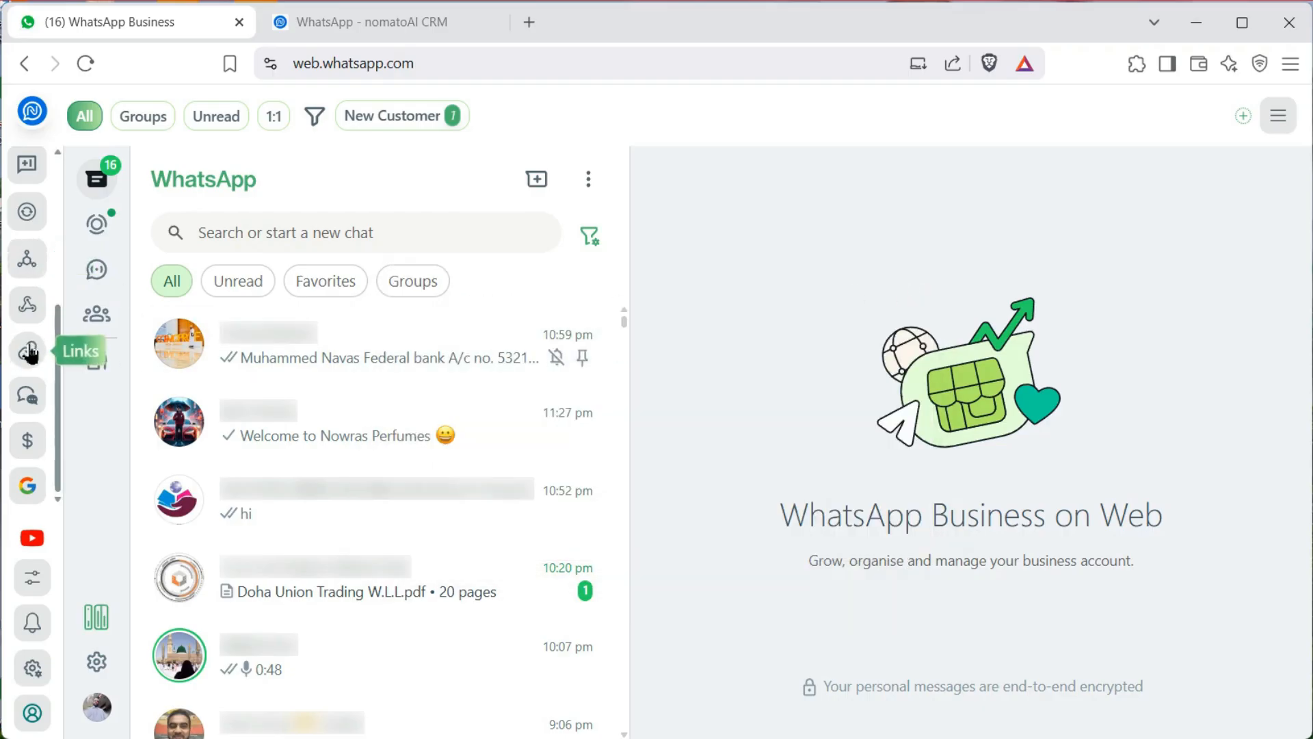
left_click(26, 304)
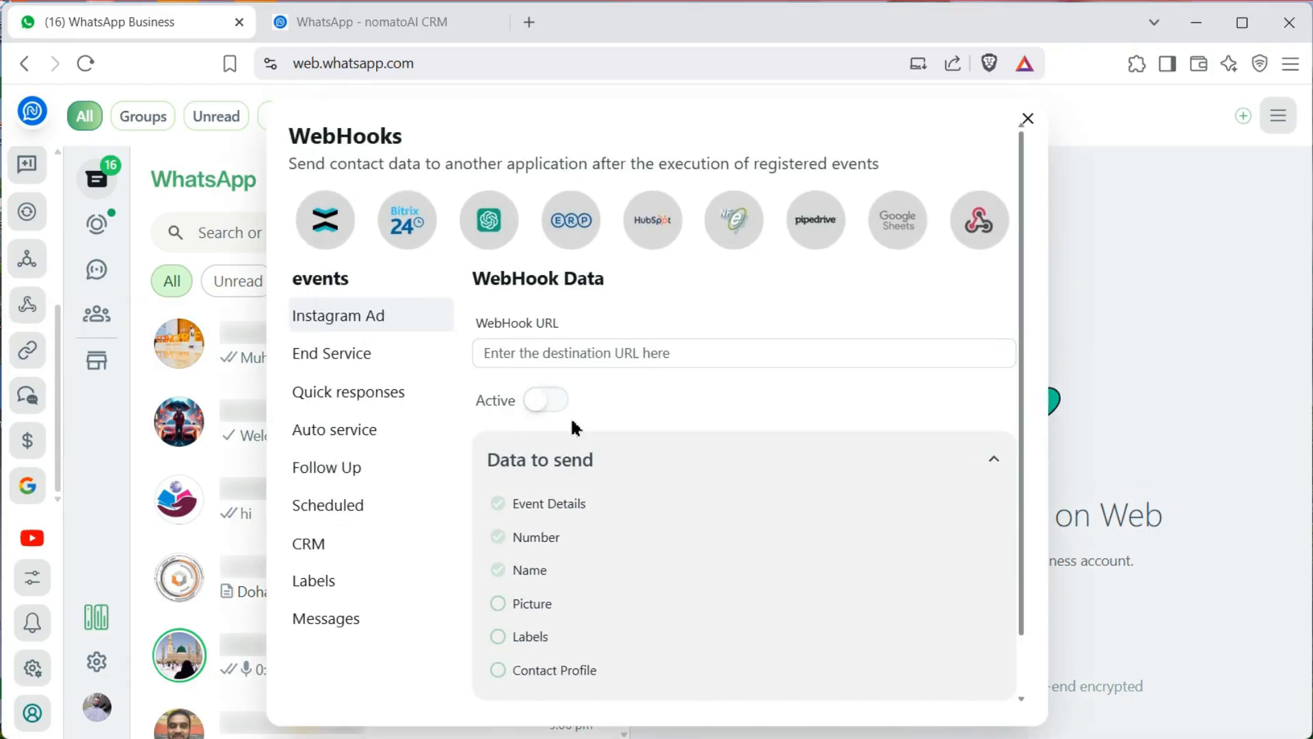
left_click(1027, 118)
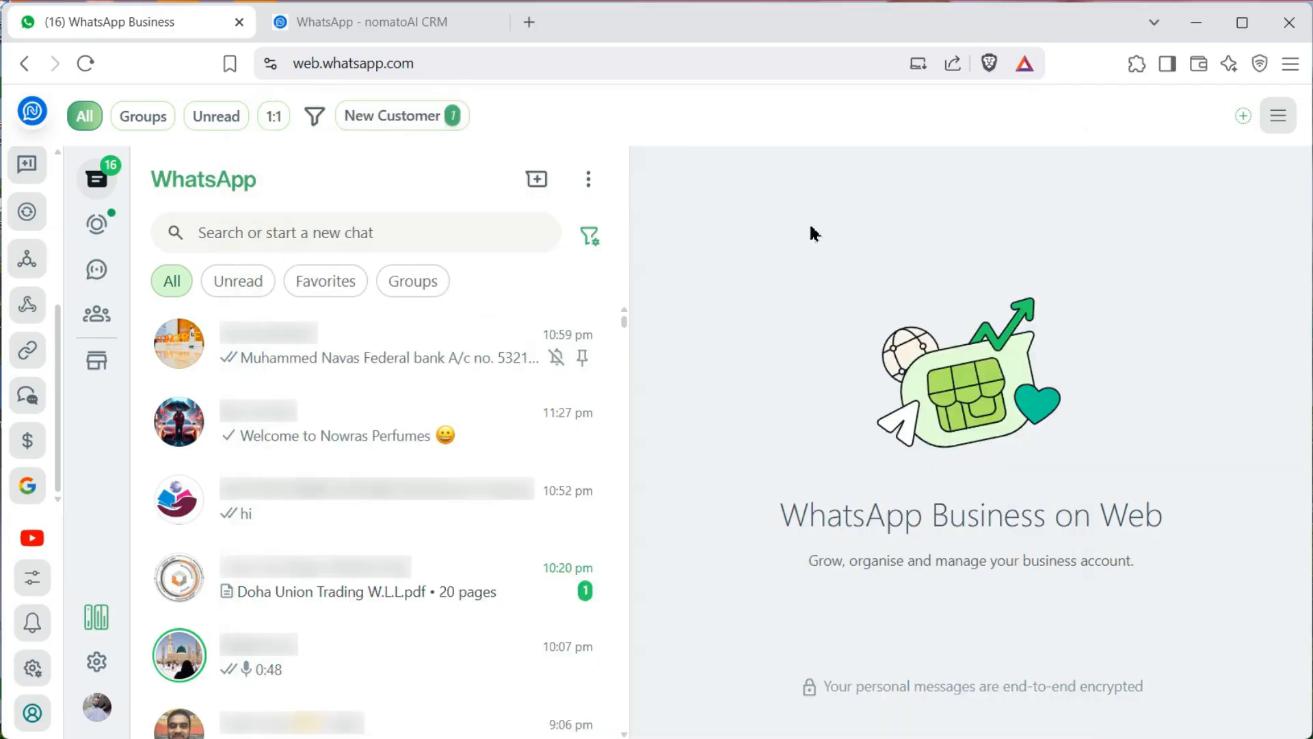
left_click(32, 668)
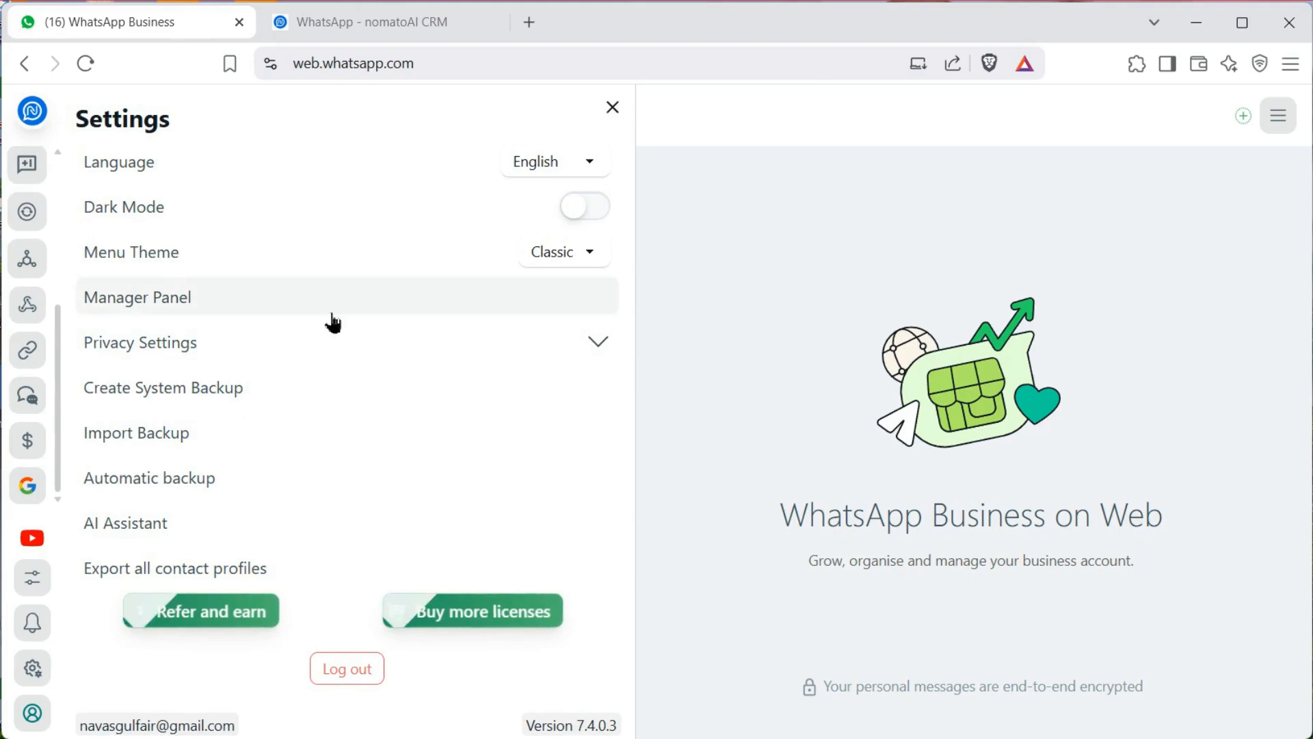
left_click(301, 349)
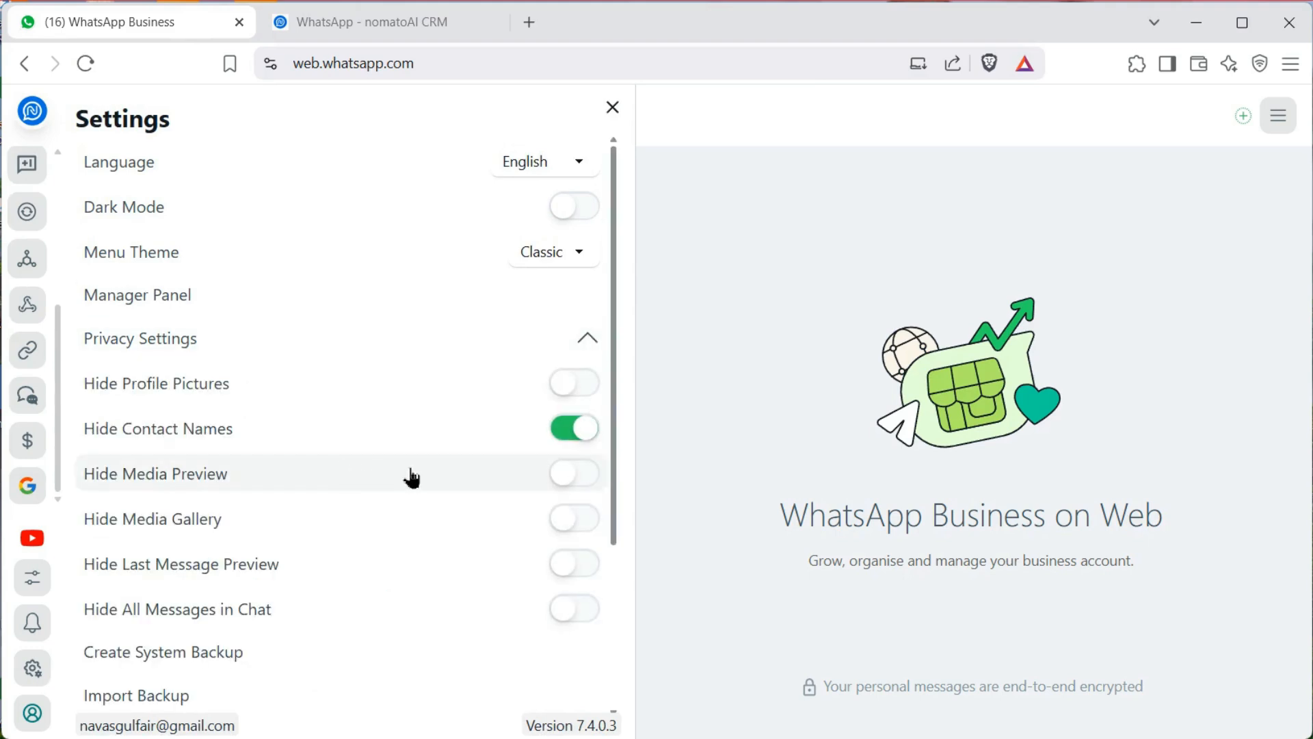
scroll(413, 479, "down", 3)
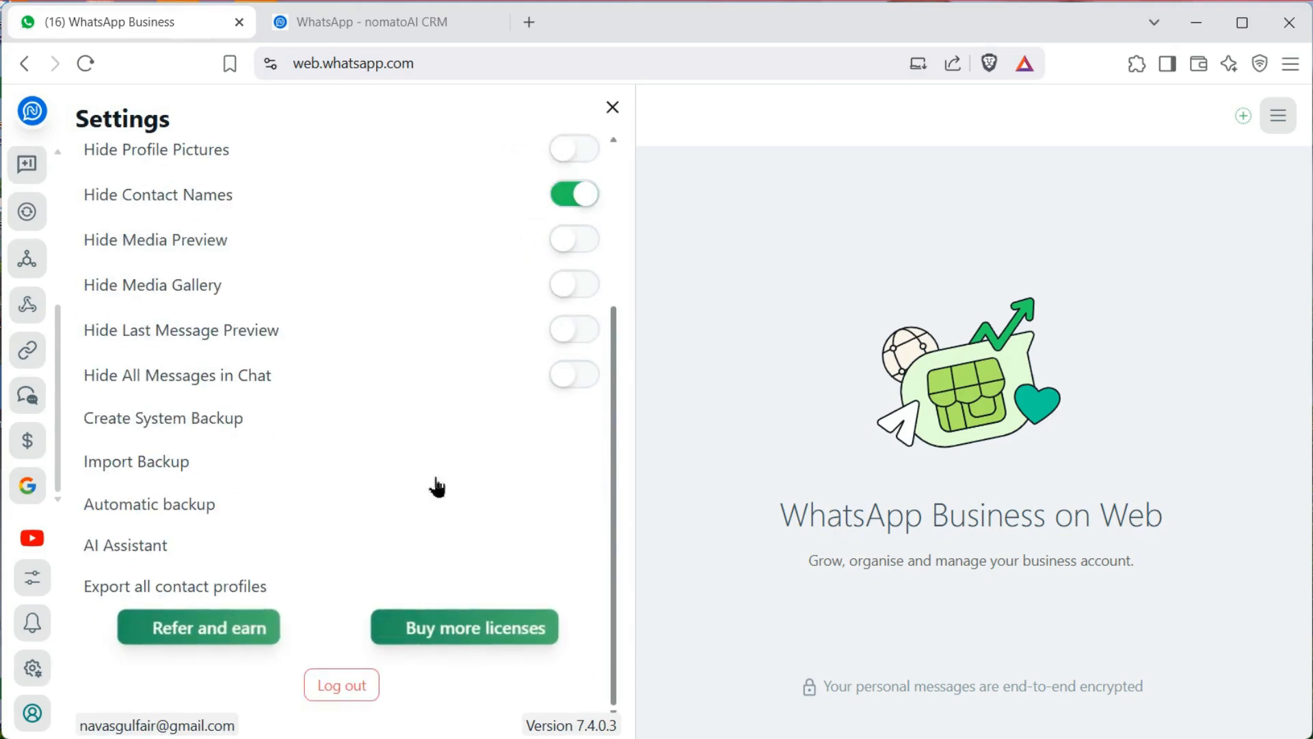
scroll(496, 488, "up", 3)
left_click(613, 108)
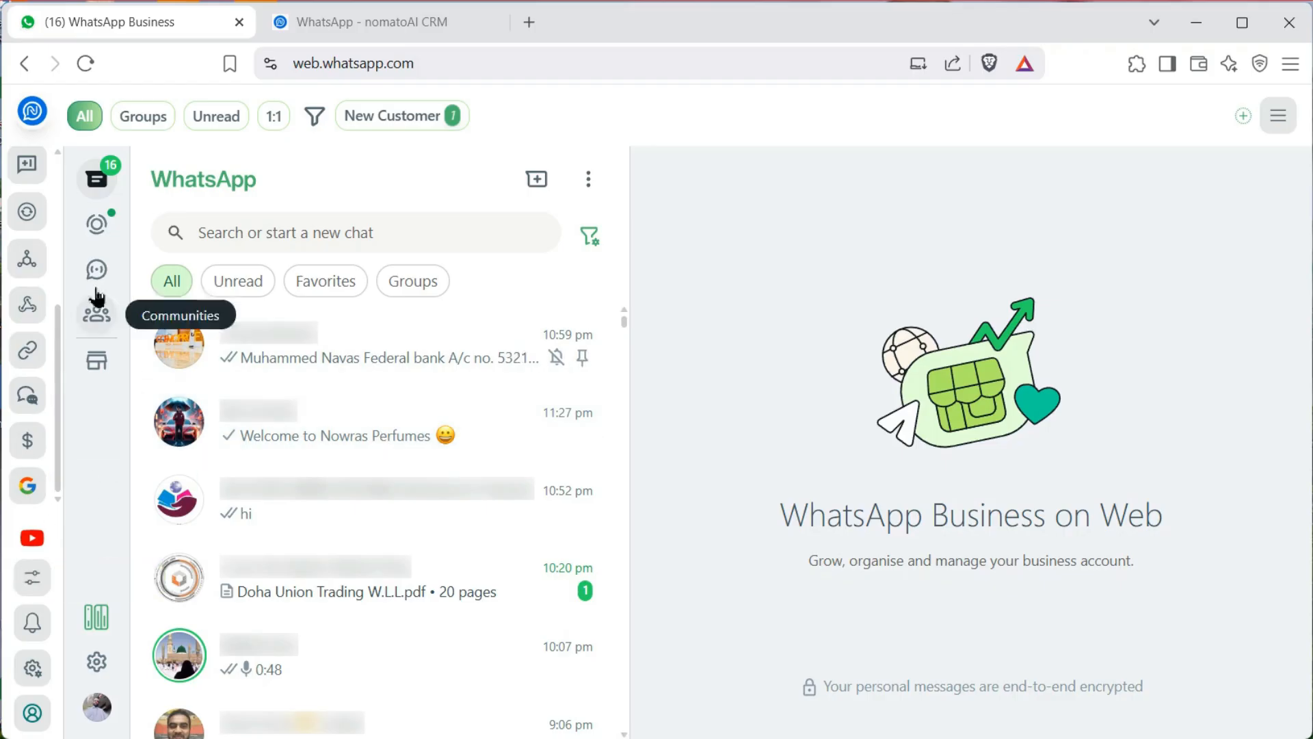
scroll(60, 436, "up", 4)
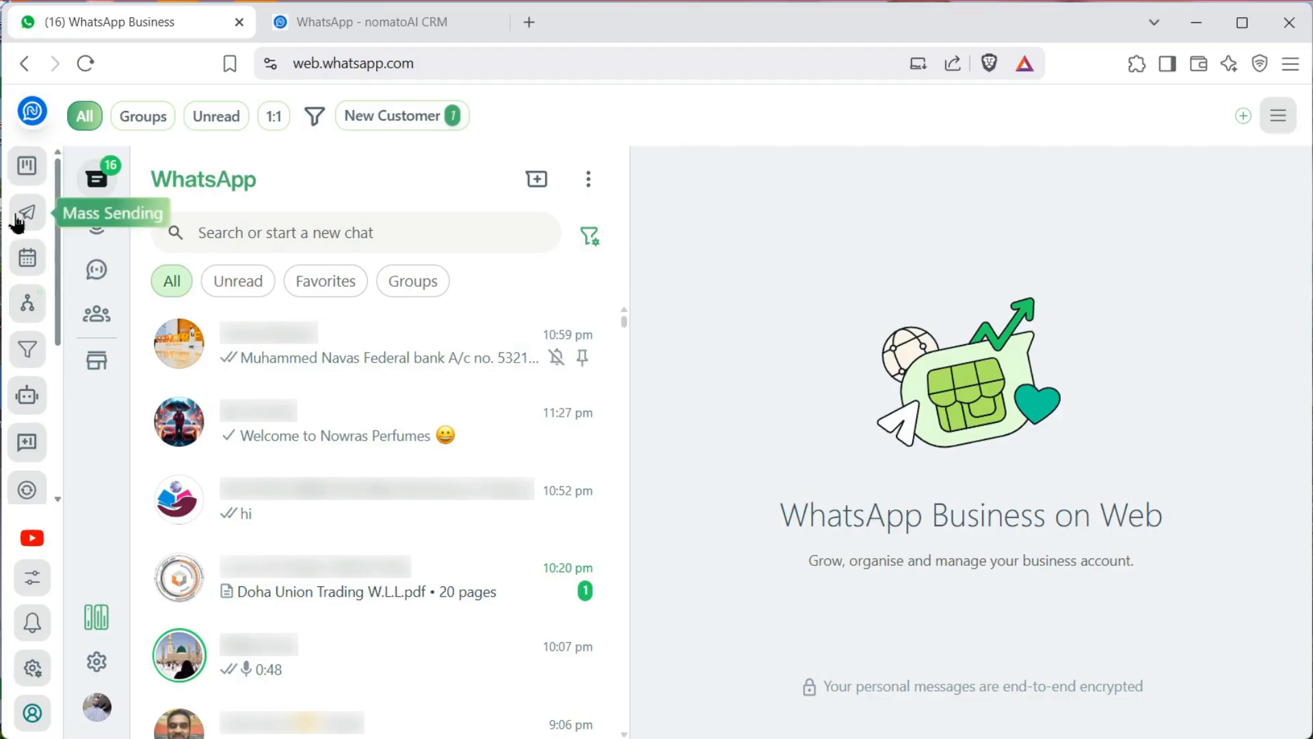